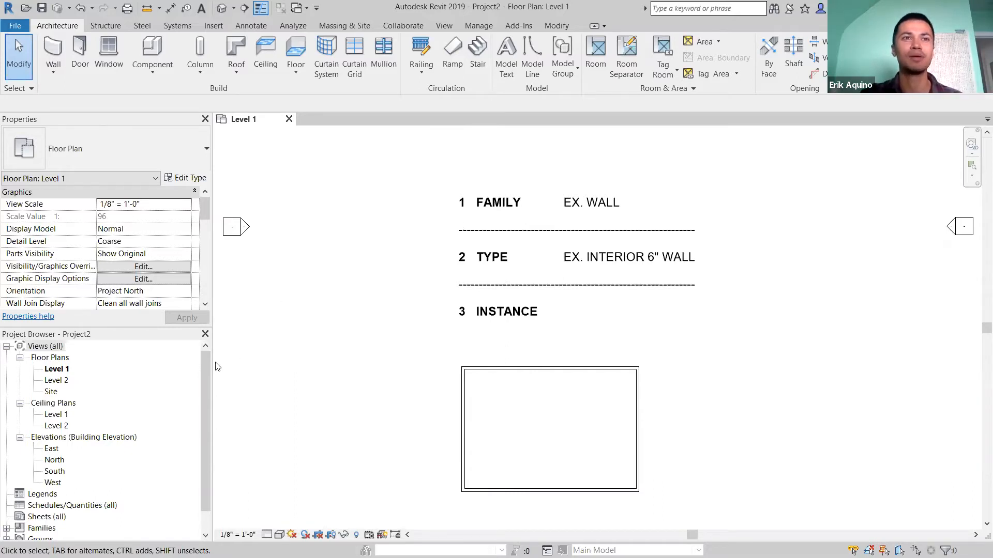
- Expand the Families branch of the project and look through its element categories
{"action": "left_click_drag", "start_coordinate": [206, 370], "coordinate": [205, 408]}
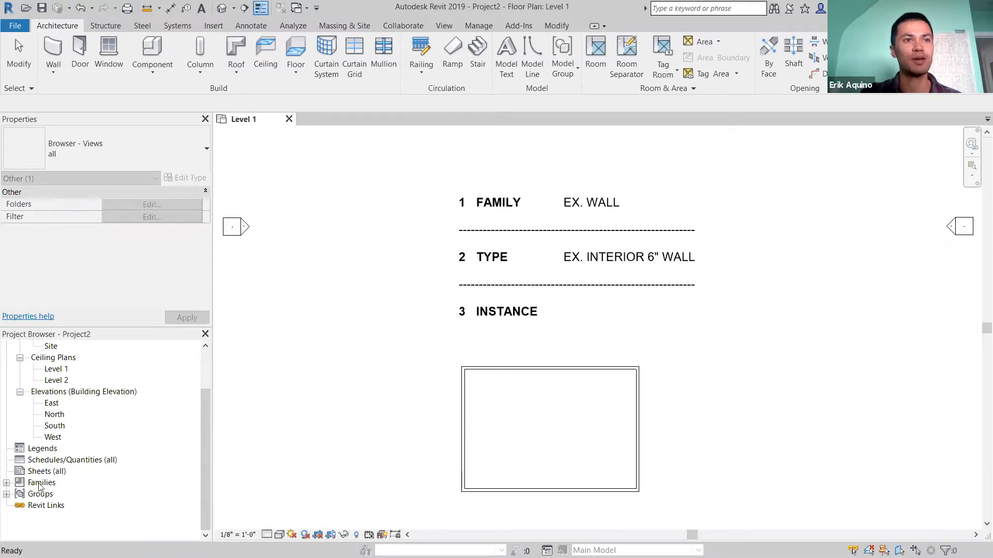
{"action": "left_click", "coordinate": [6, 483]}
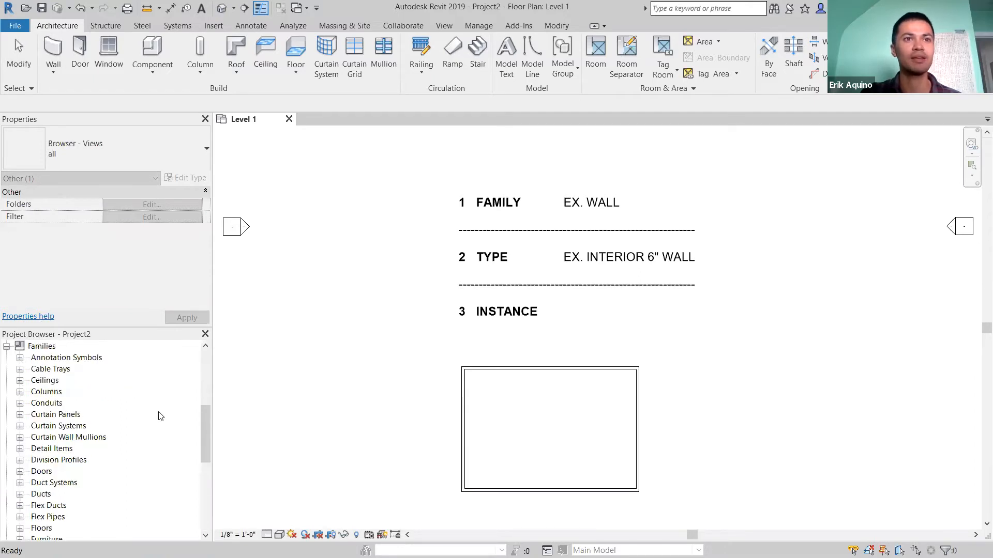
{"action": "mouse_move", "coordinate": [207, 407]}
{"action": "left_mouse_down"}
{"action": "mouse_move", "coordinate": [199, 473]}
{"action": "mouse_move", "coordinate": [204, 456]}
{"action": "left_mouse_up"}
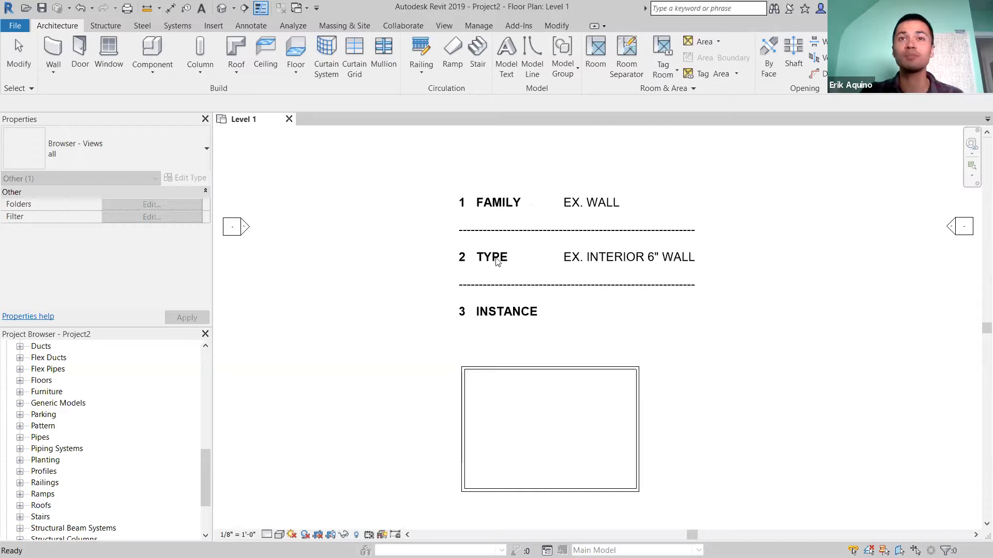
{"action": "left_click", "coordinate": [591, 203]}
{"action": "key", "text": "Escape"}
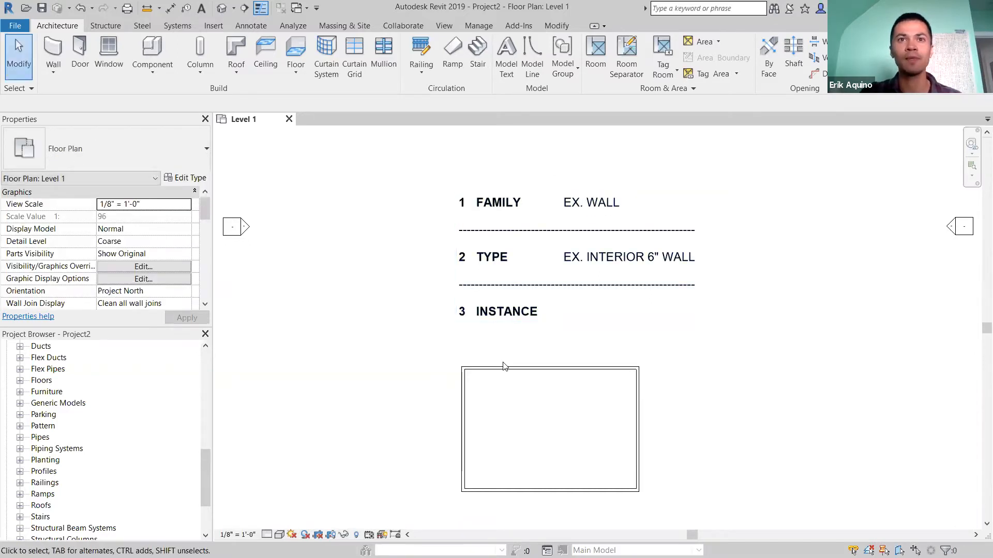
- Select the upper wall of the rectangle and look through the Basic Wall types available for it
{"action": "left_click", "coordinate": [505, 366]}
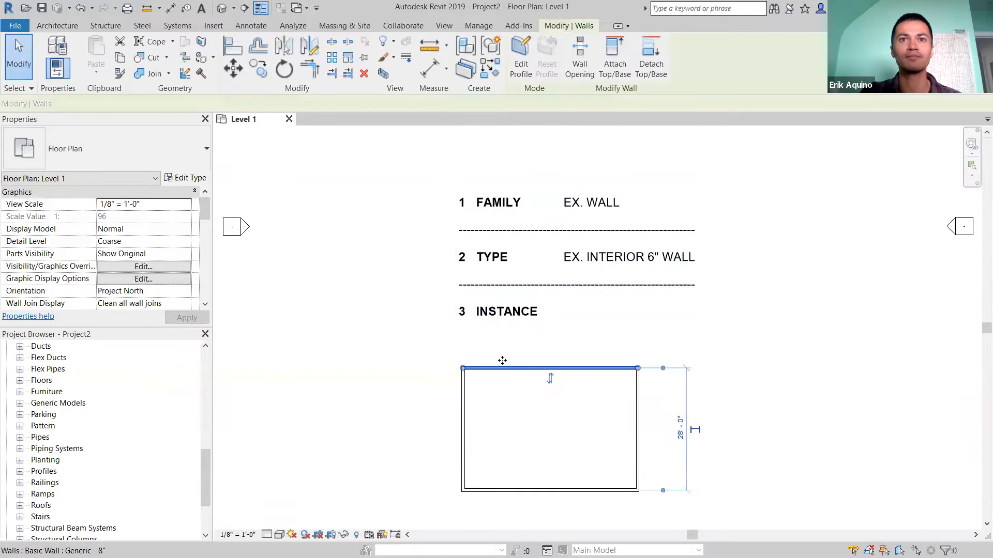
{"action": "left_click", "coordinate": [452, 361]}
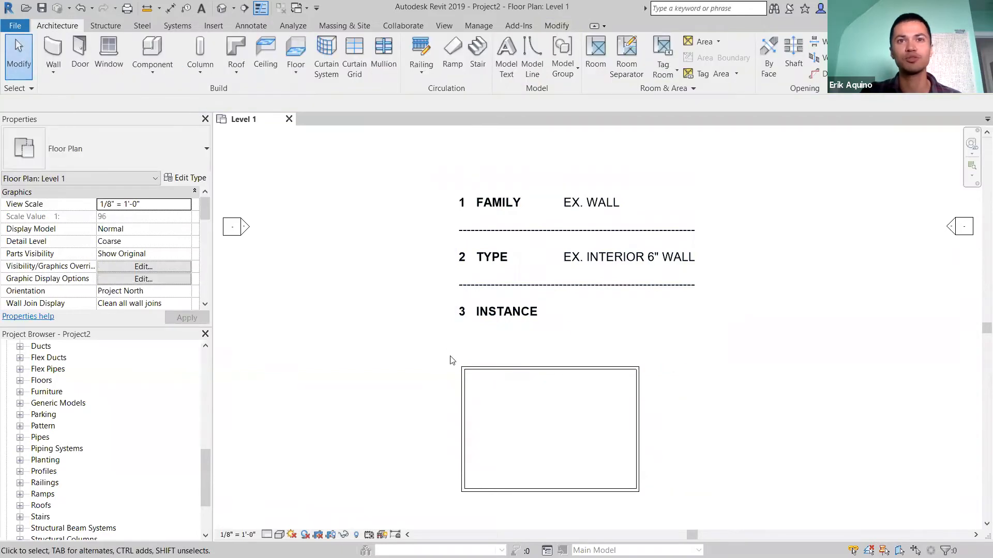
{"action": "left_click", "coordinate": [487, 369]}
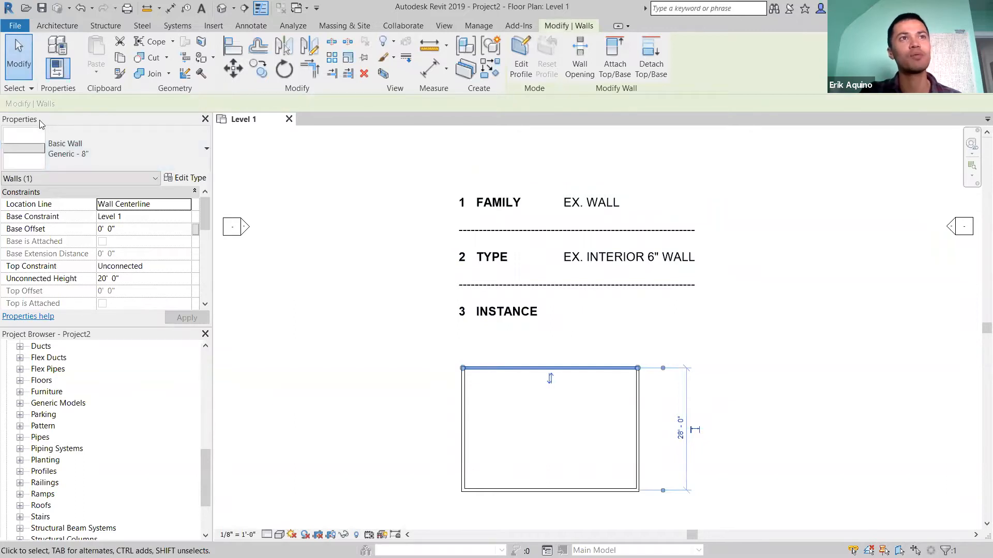
{"action": "left_click", "coordinate": [74, 146]}
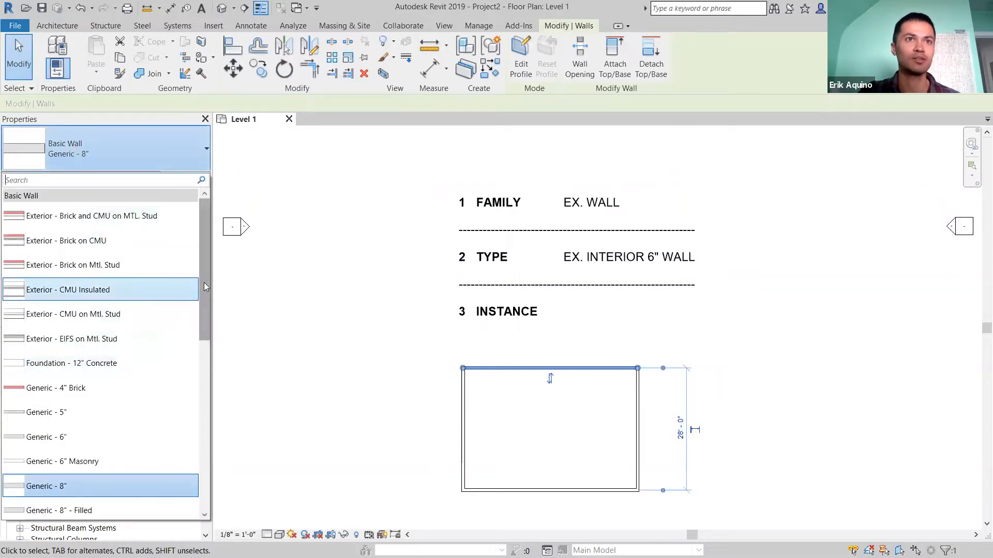
{"action": "left_click_drag", "start_coordinate": [205, 288], "coordinate": [202, 319]}
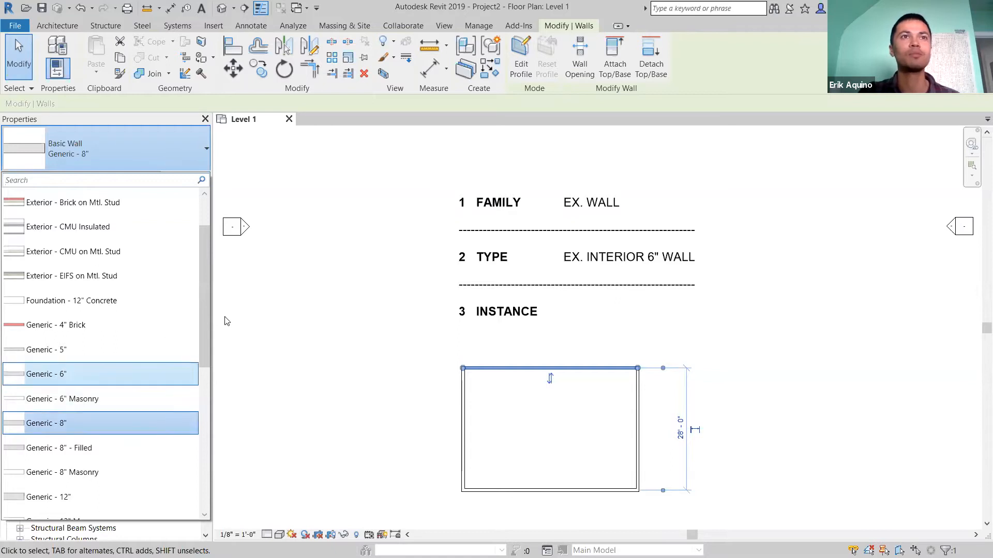
{"action": "left_click", "coordinate": [260, 285]}
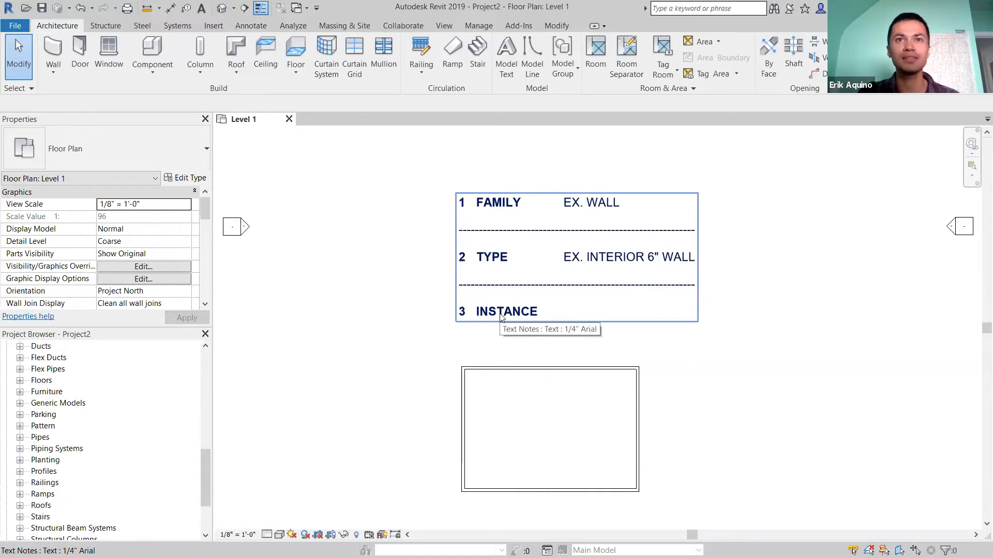
- Inspect the upper, left and lower walls of the rectangle one at a time as separate instances
{"action": "left_click", "coordinate": [504, 368]}
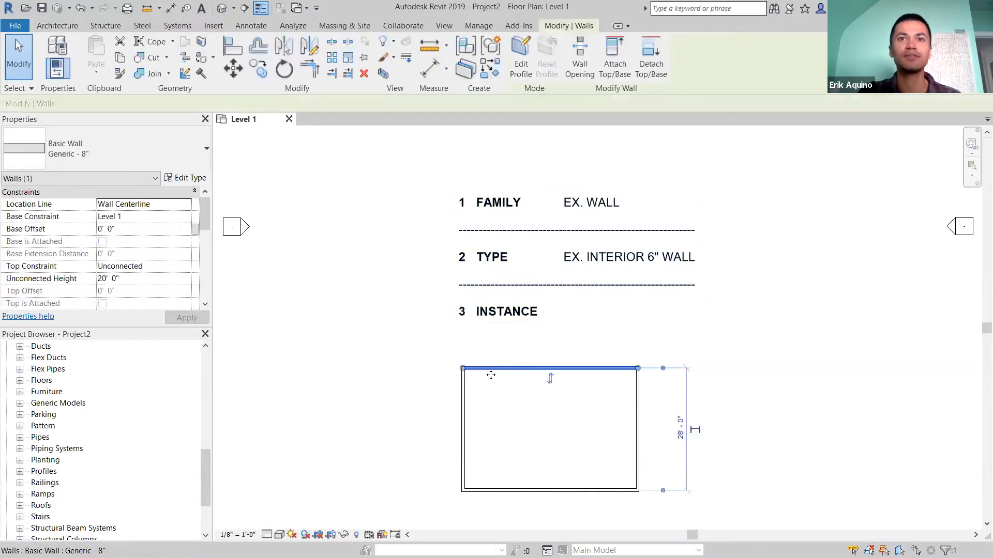
{"action": "left_click", "coordinate": [464, 387]}
{"action": "left_click", "coordinate": [520, 489]}
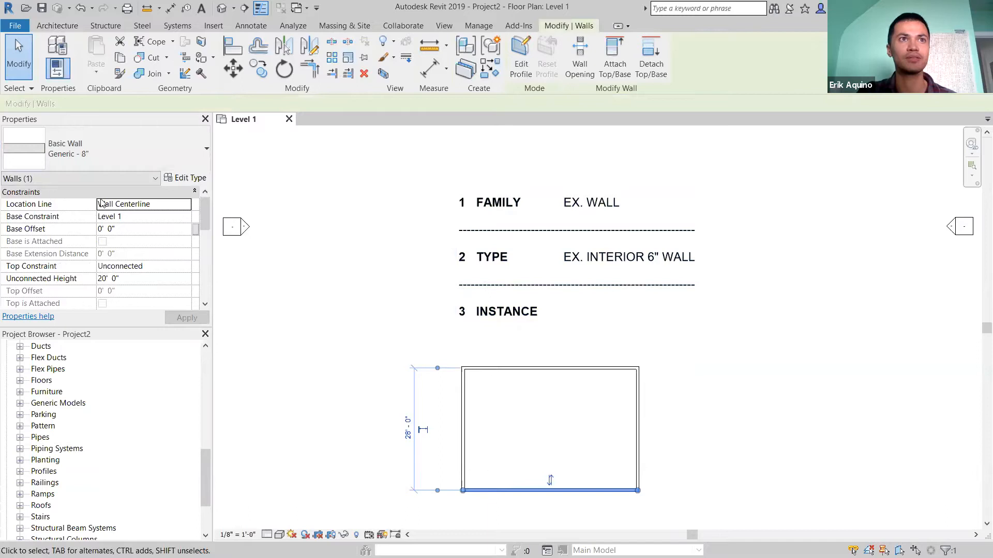
{"action": "left_click", "coordinate": [494, 412]}
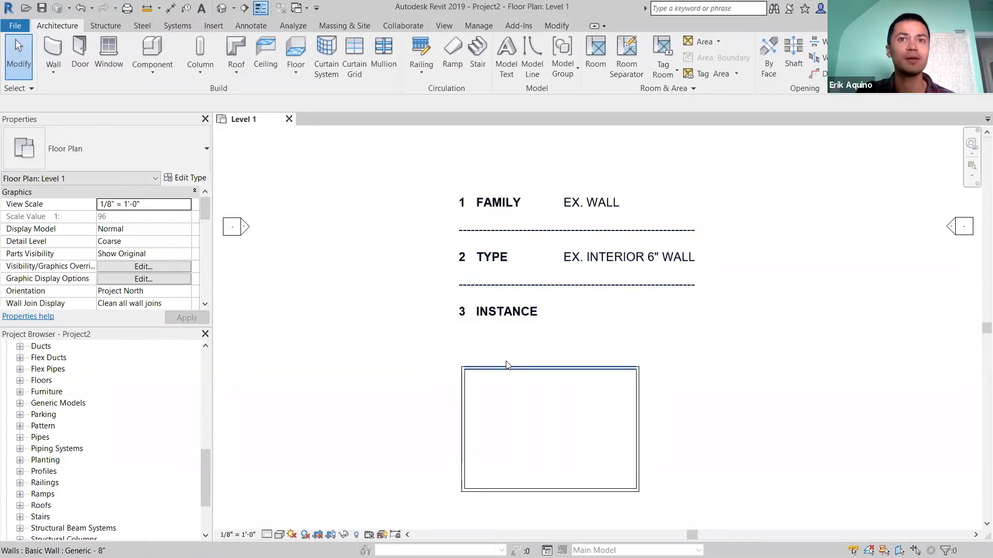
- Open the type properties of the rectangle's upper wall
{"action": "left_click", "coordinate": [493, 370]}
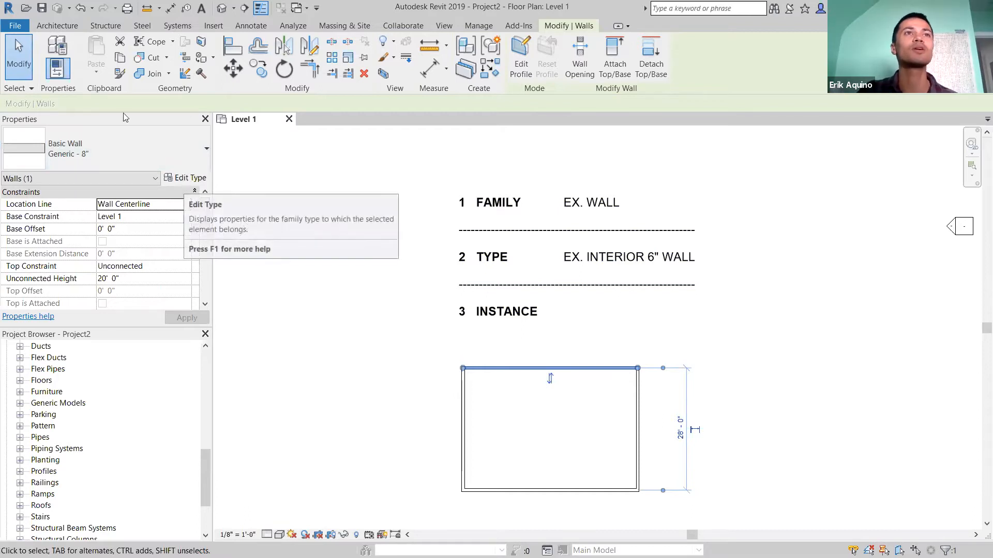
{"action": "left_click", "coordinate": [57, 46]}
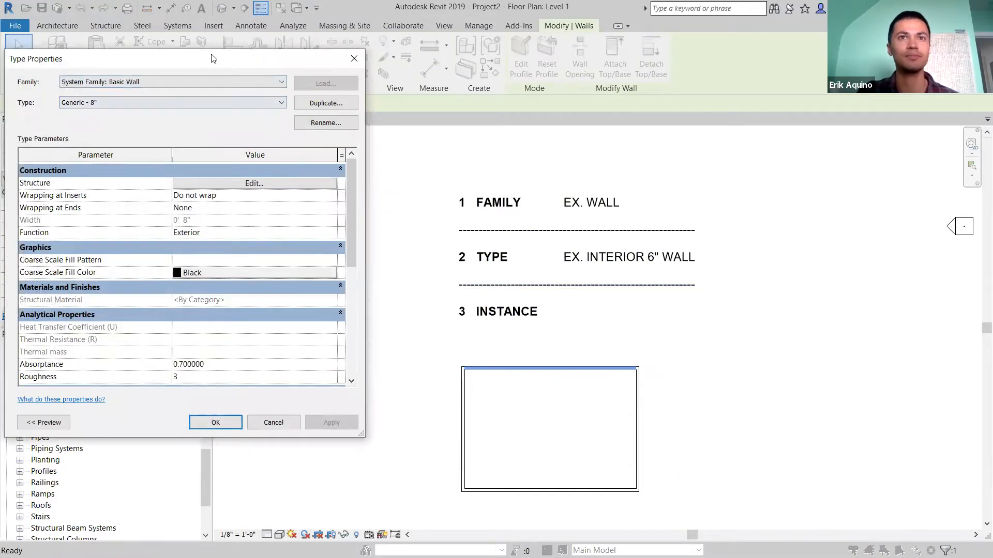
{"action": "left_click_drag", "start_coordinate": [248, 60], "coordinate": [290, 62]}
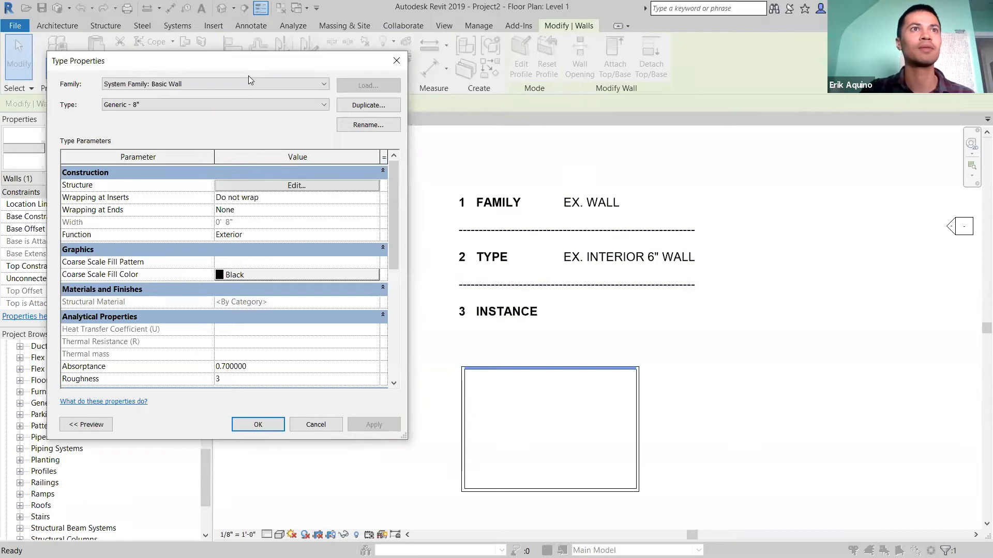
- Review the list of Basic Wall types and the parameters of the current wall type
{"action": "left_click", "coordinate": [242, 104]}
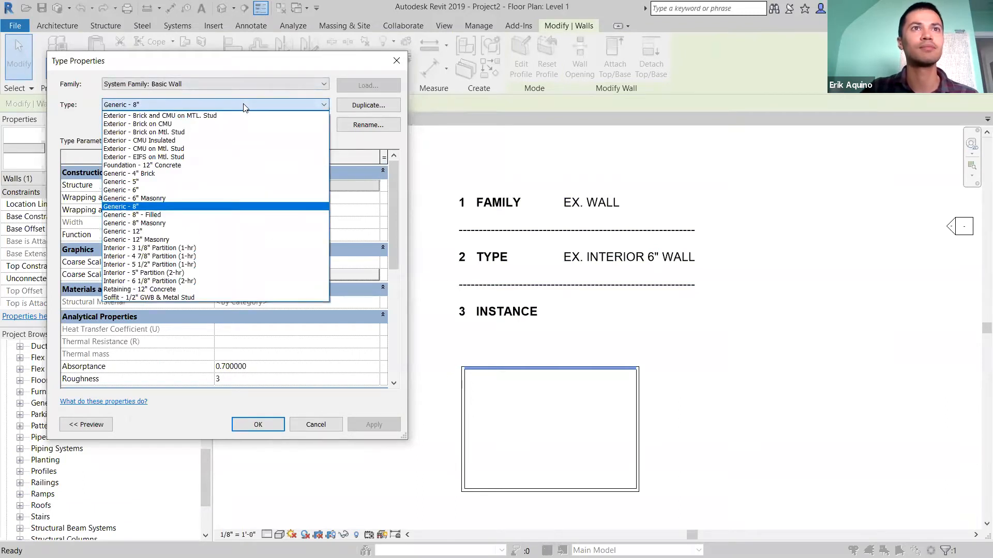
{"action": "left_click", "coordinate": [253, 67]}
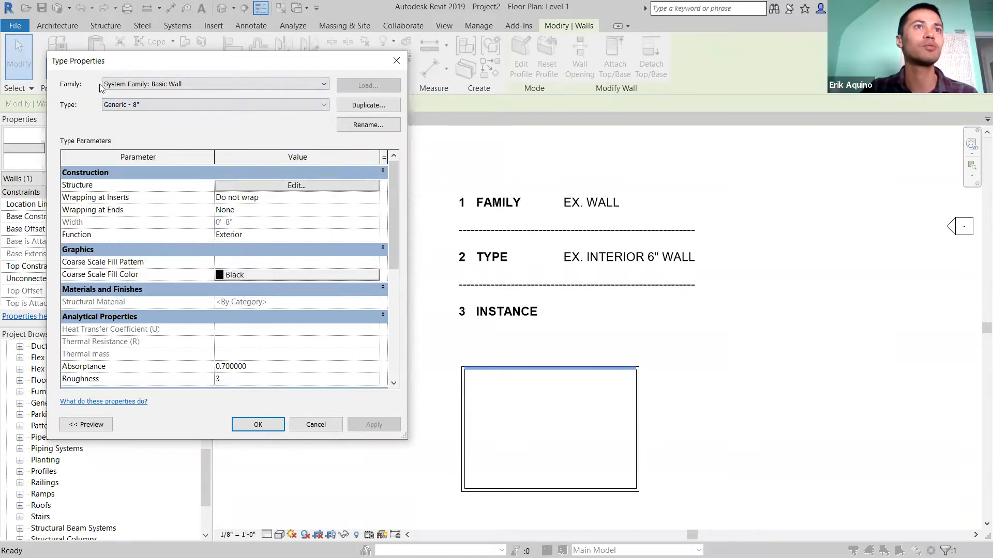
{"action": "left_click", "coordinate": [118, 107]}
{"action": "left_click", "coordinate": [120, 107]}
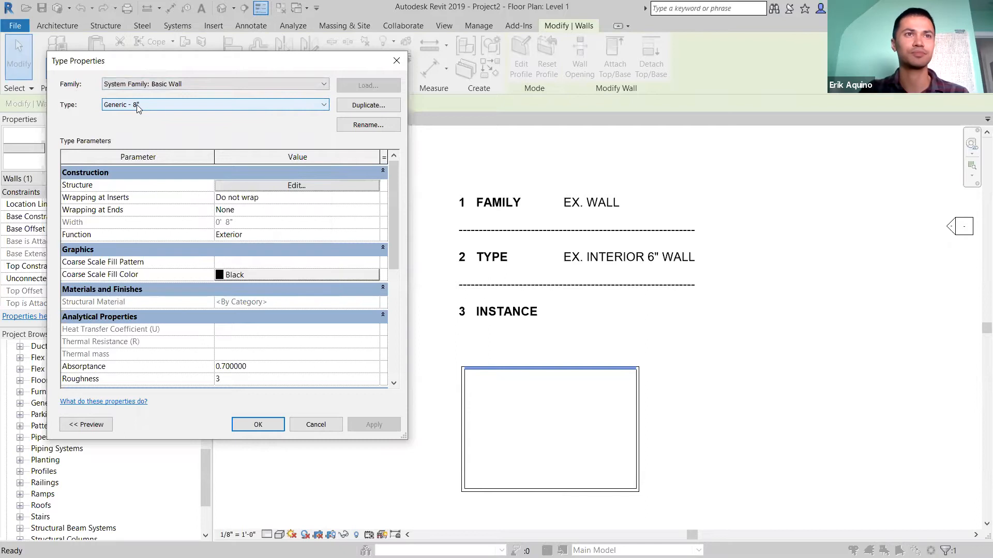
{"action": "mouse_move", "coordinate": [398, 184]}
{"action": "left_mouse_down"}
{"action": "mouse_move", "coordinate": [396, 300]}
{"action": "mouse_move", "coordinate": [401, 174]}
{"action": "left_mouse_up"}
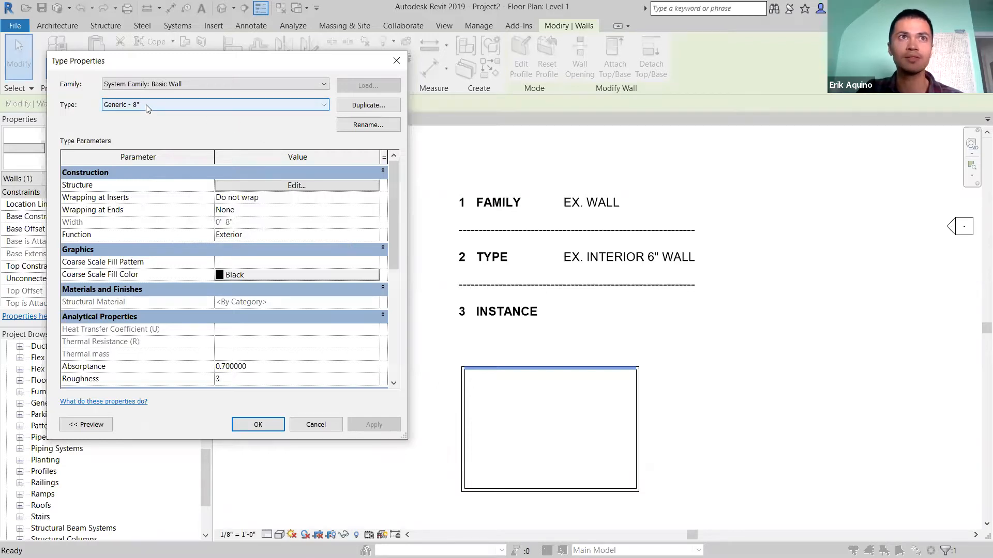
- Duplicate the current wall type under the name Generic - 8" (duplicate)
{"action": "left_click", "coordinate": [348, 107]}
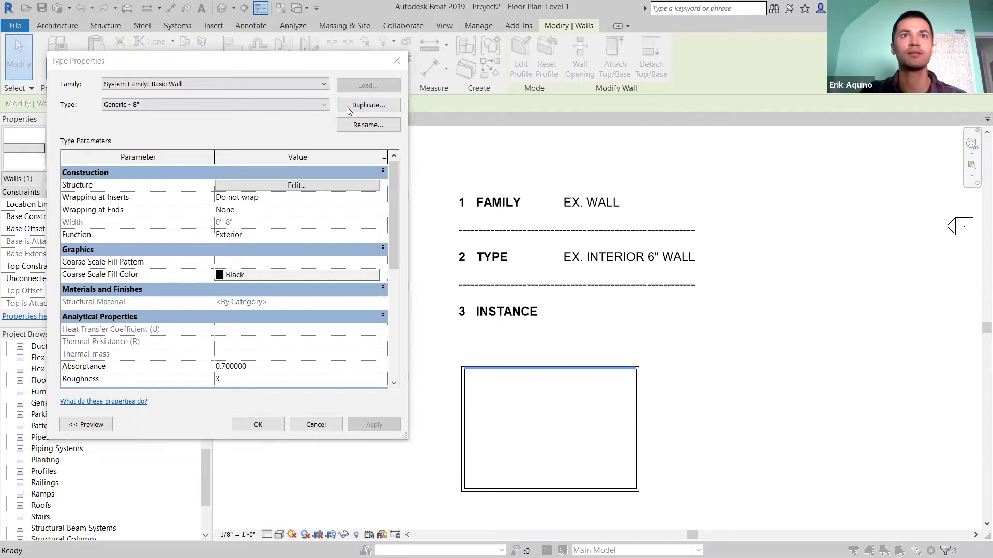
{"action": "mouse_move", "coordinate": [432, 175]}
{"action": "left_mouse_down"}
{"action": "mouse_move", "coordinate": [425, 154]}
{"action": "mouse_move", "coordinate": [448, 178]}
{"action": "left_mouse_up"}
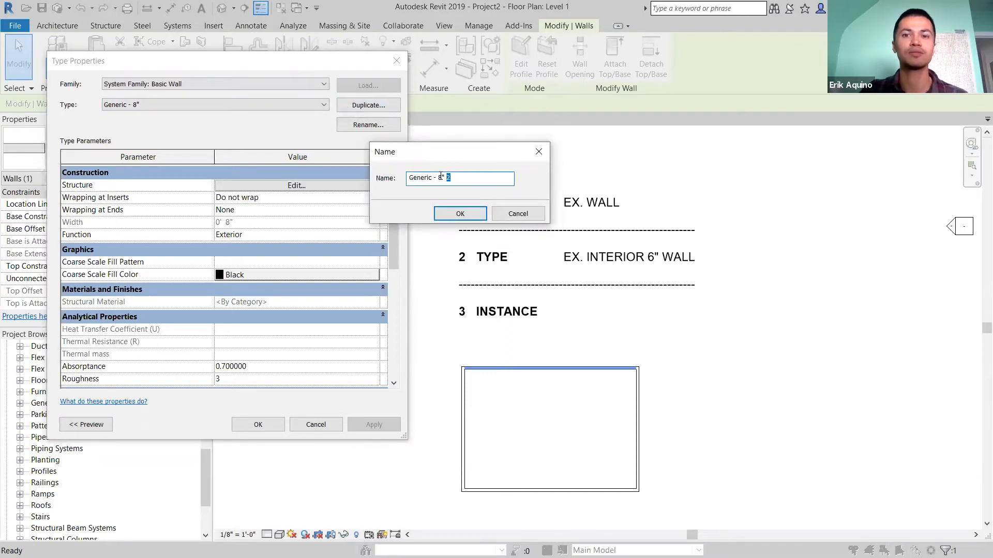
{"action": "type", "text": "(duplicate)"}
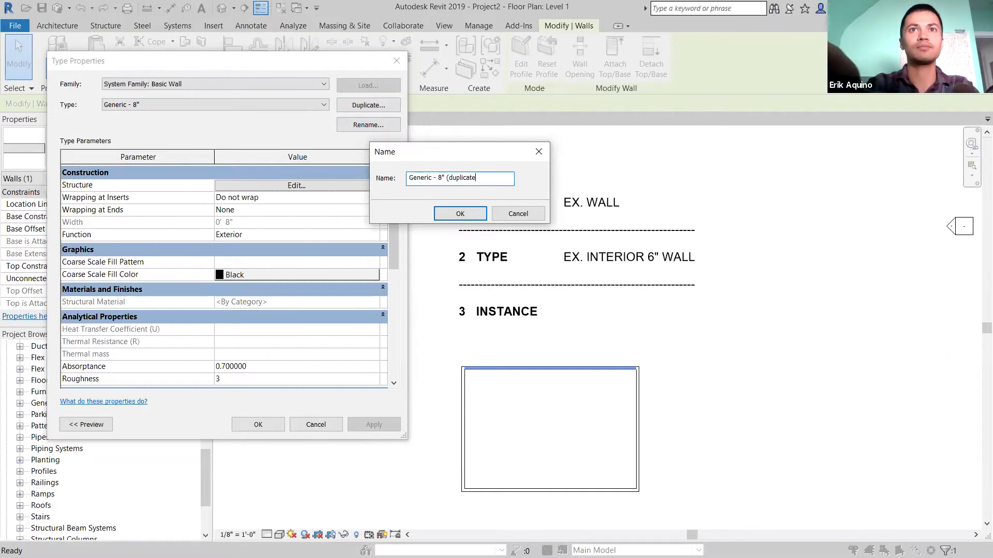
{"action": "left_click", "coordinate": [469, 211]}
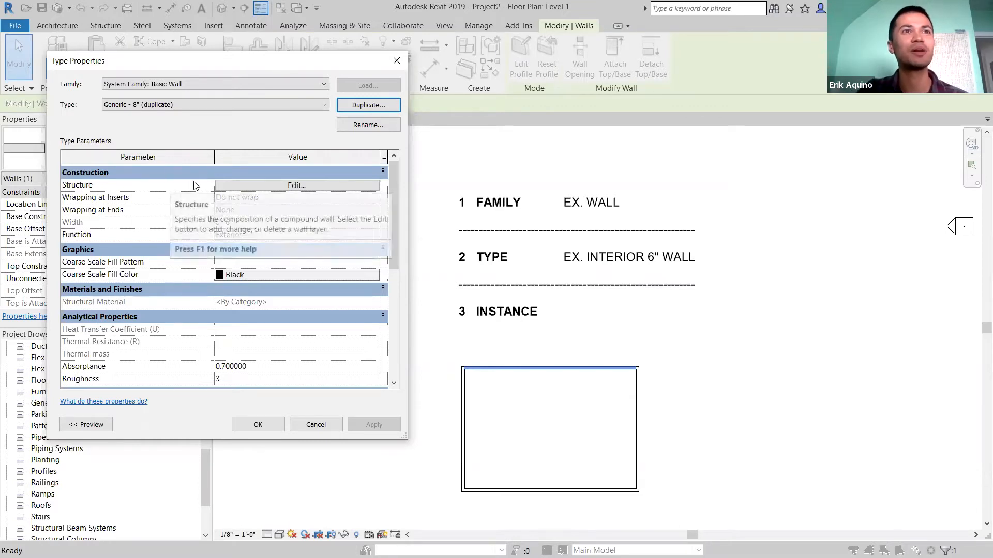
- Open the duplicated wall type's structure for editing and show its preview in the floor plan view
{"action": "left_click", "coordinate": [273, 186]}
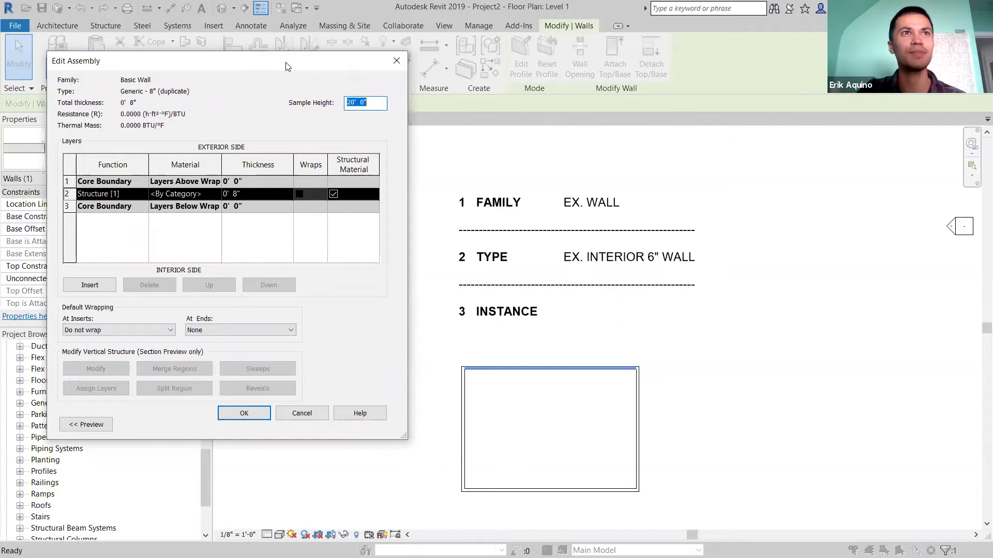
{"action": "left_click_drag", "start_coordinate": [288, 66], "coordinate": [322, 68]}
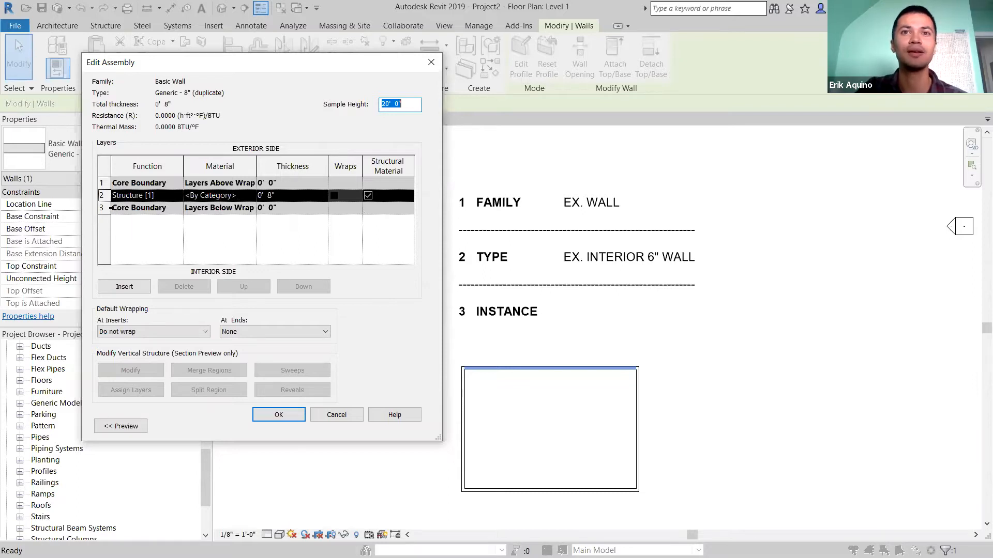
{"action": "left_click_drag", "start_coordinate": [241, 63], "coordinate": [298, 47]}
{"action": "left_click", "coordinate": [179, 407]}
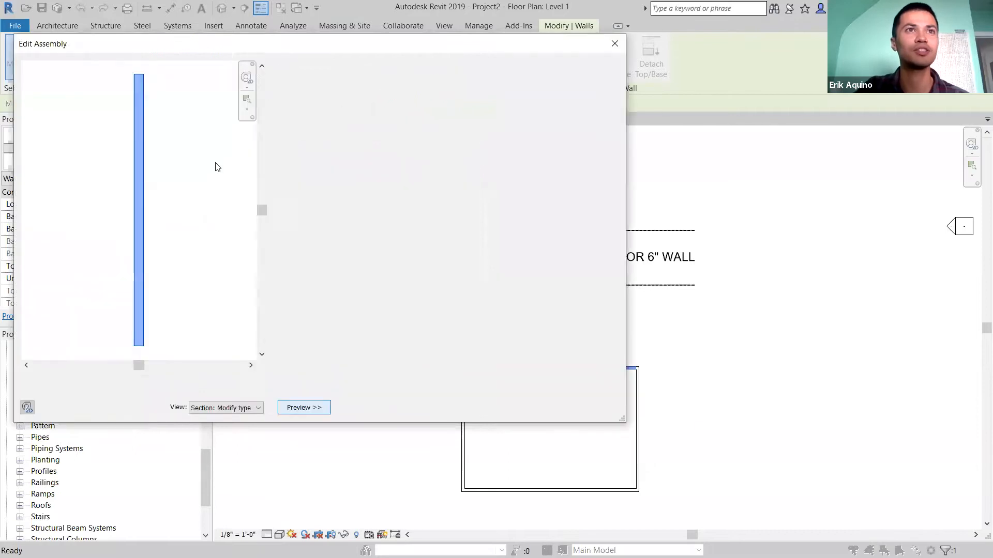
{"action": "left_click", "coordinate": [321, 414]}
{"action": "left_click", "coordinate": [331, 425]}
{"action": "left_click", "coordinate": [391, 413]}
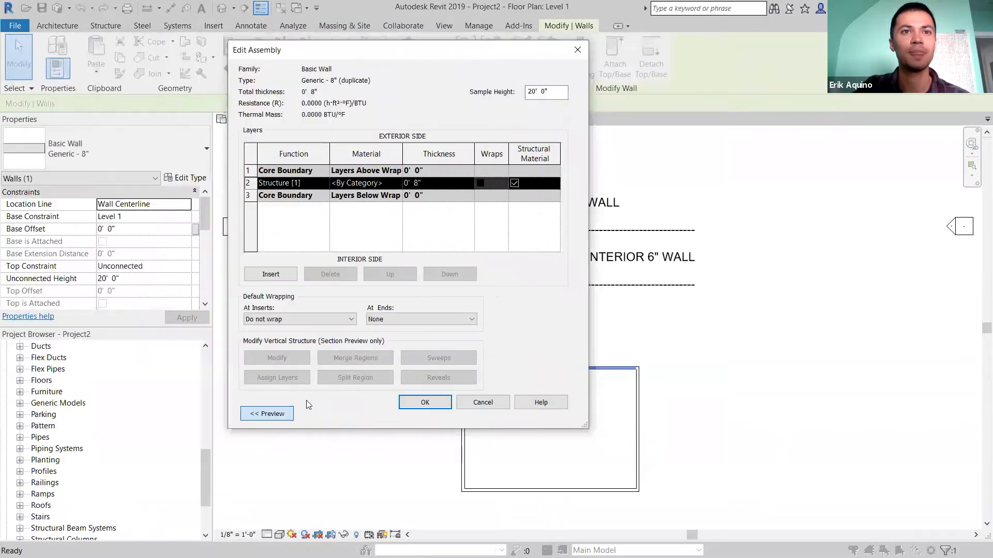
{"action": "left_click", "coordinate": [276, 416]}
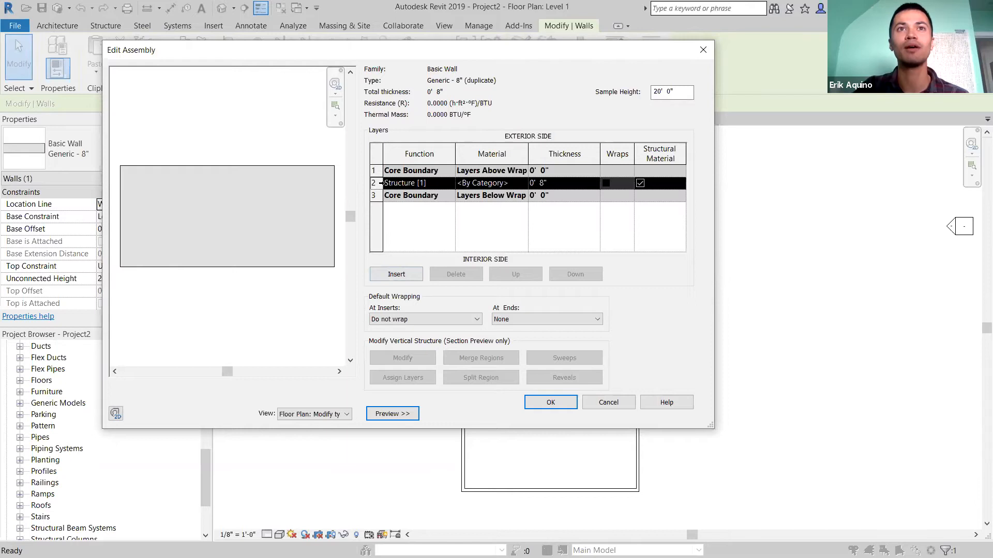
- Insert a new layer above the existing structure layer, inside the core boundary
{"action": "left_click", "coordinate": [376, 195]}
{"action": "left_click", "coordinate": [379, 184]}
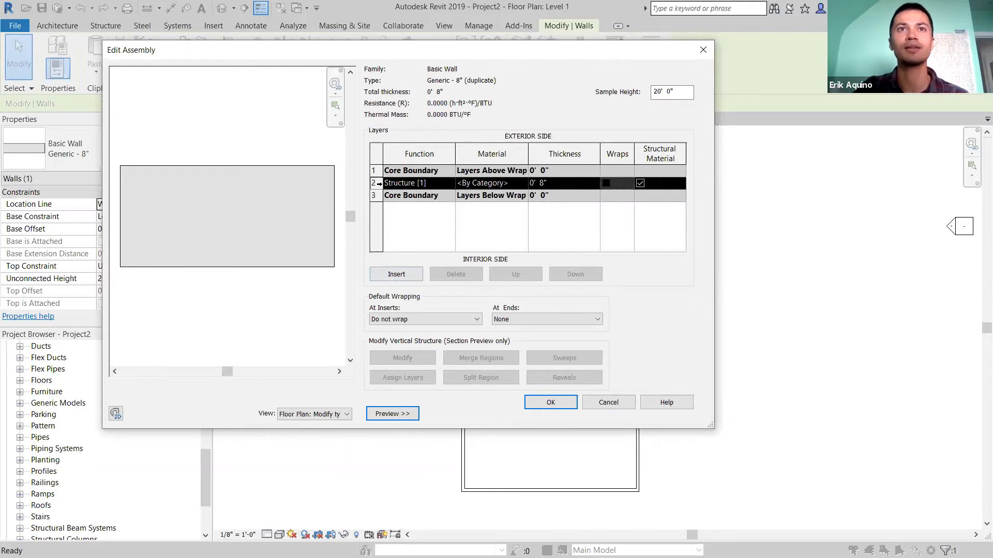
{"action": "left_click", "coordinate": [394, 274]}
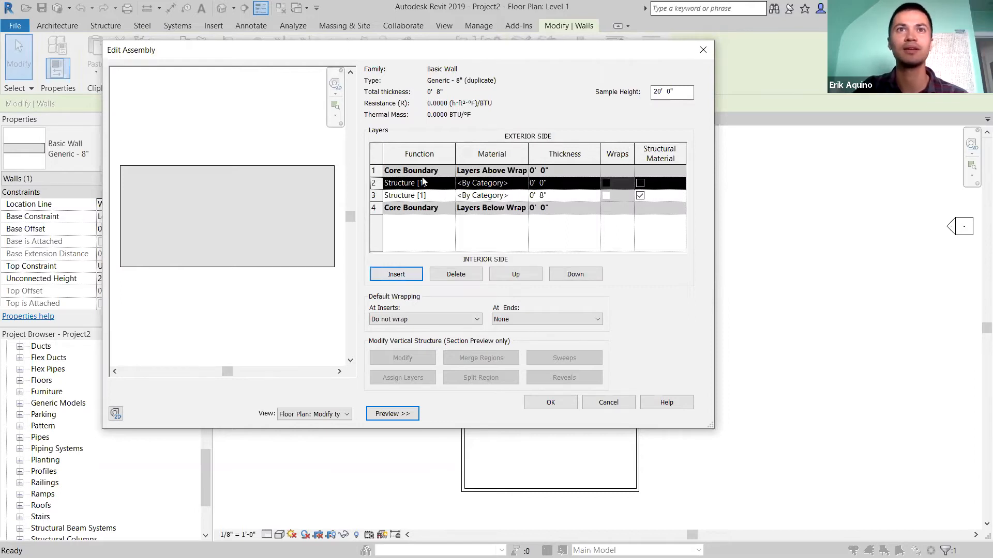
- Examine the function options available for the newly inserted wall layer
{"action": "left_click", "coordinate": [449, 183]}
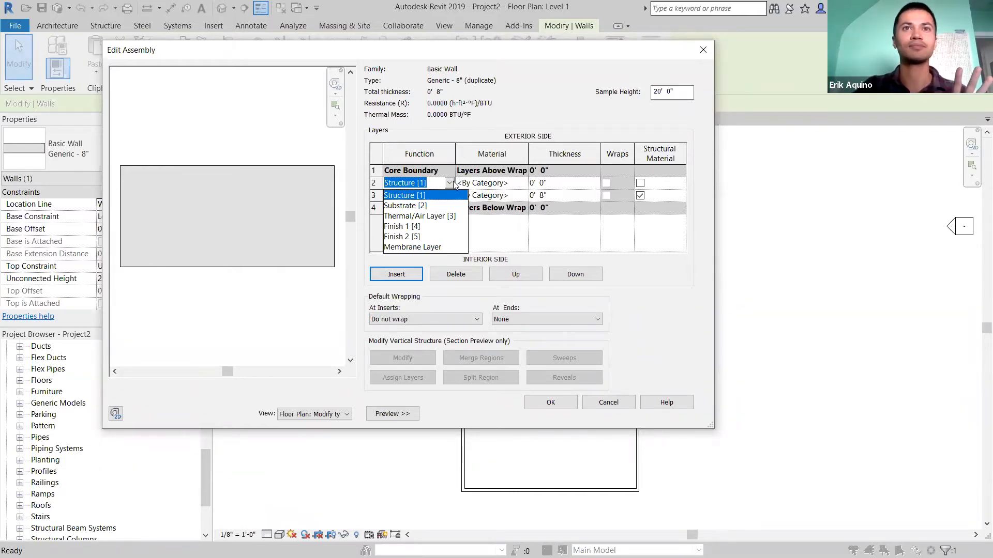
{"action": "left_click", "coordinate": [450, 183]}
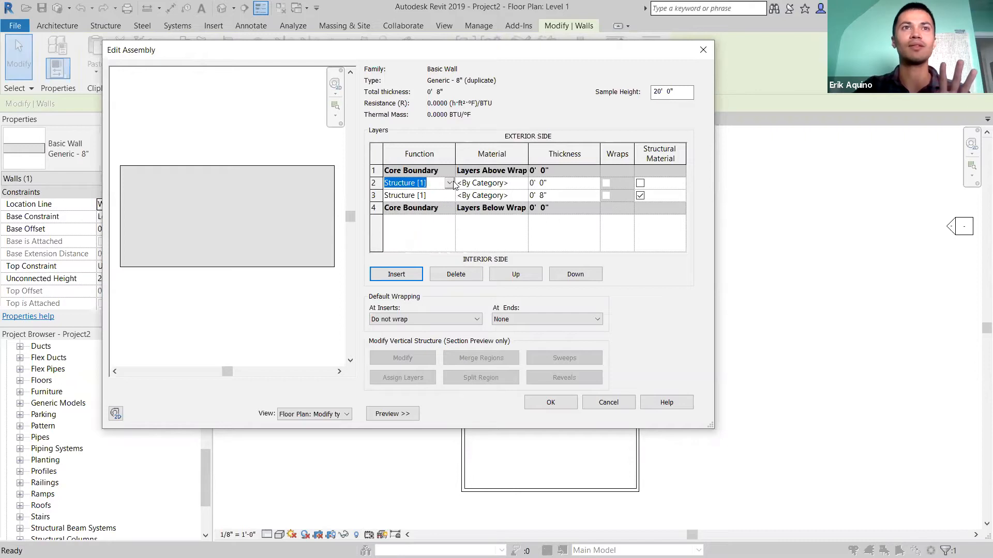
{"action": "left_click", "coordinate": [449, 183]}
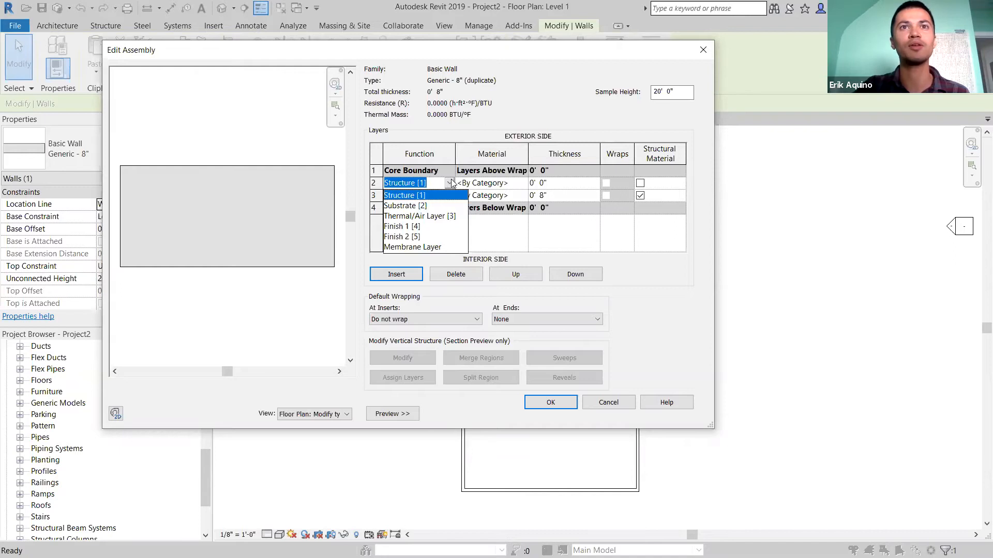
{"action": "left_click", "coordinate": [450, 183]}
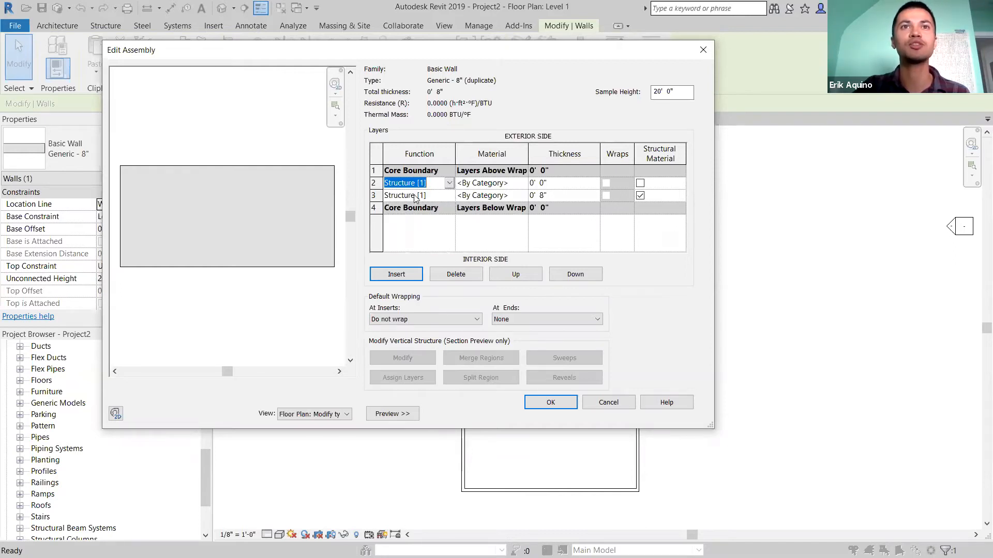
- Set the function of the newly inserted layer to Finish 1 [4]
{"action": "left_click", "coordinate": [377, 171]}
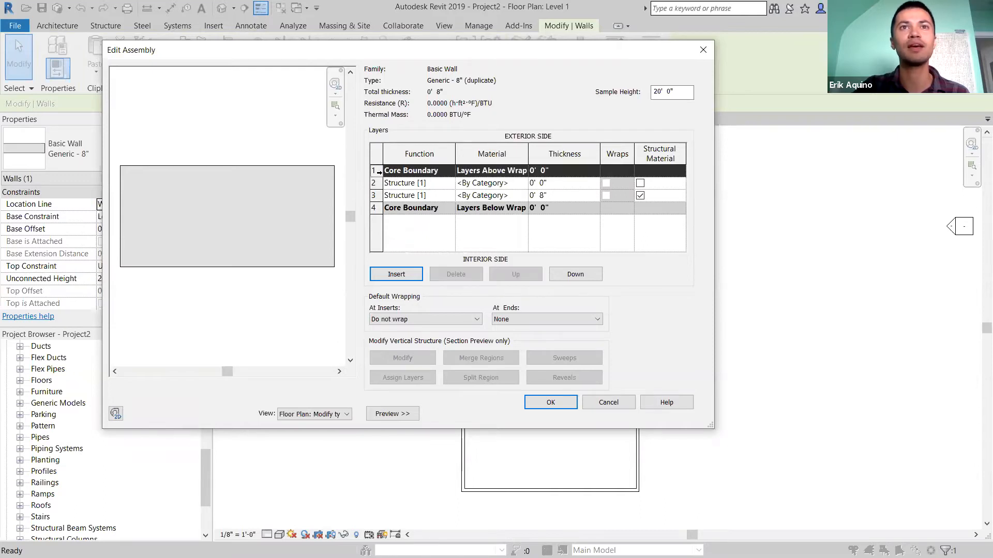
{"action": "left_click", "coordinate": [448, 184]}
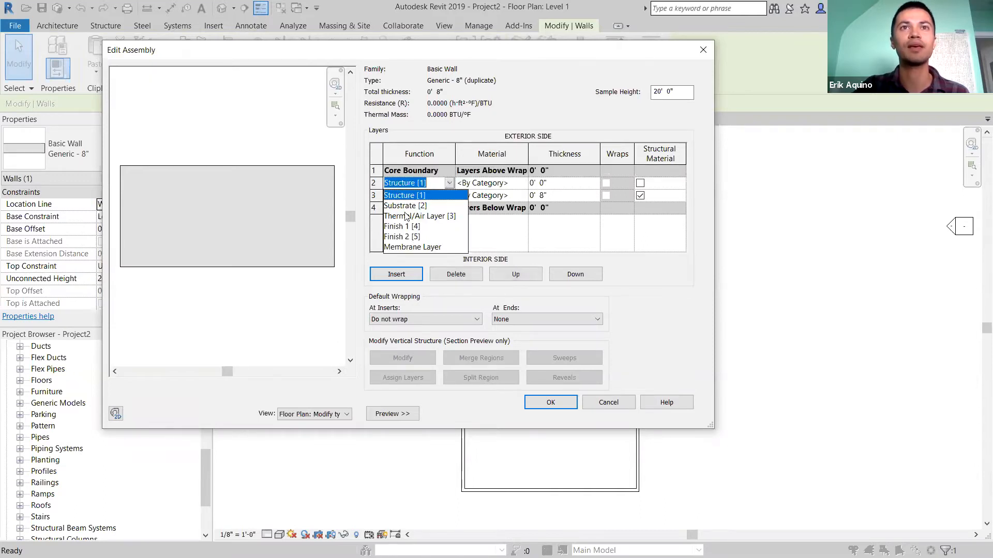
{"action": "left_click", "coordinate": [449, 185]}
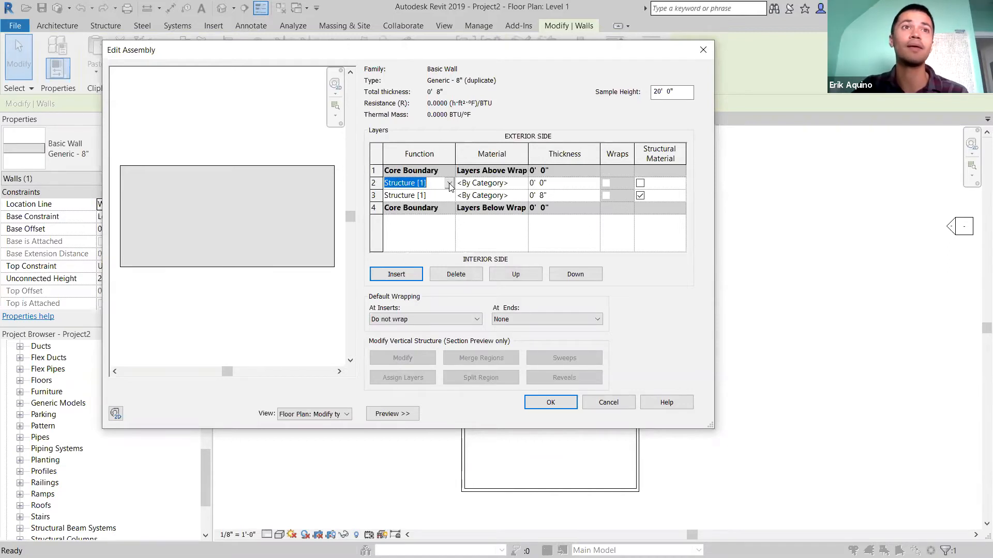
{"action": "left_click", "coordinate": [448, 183]}
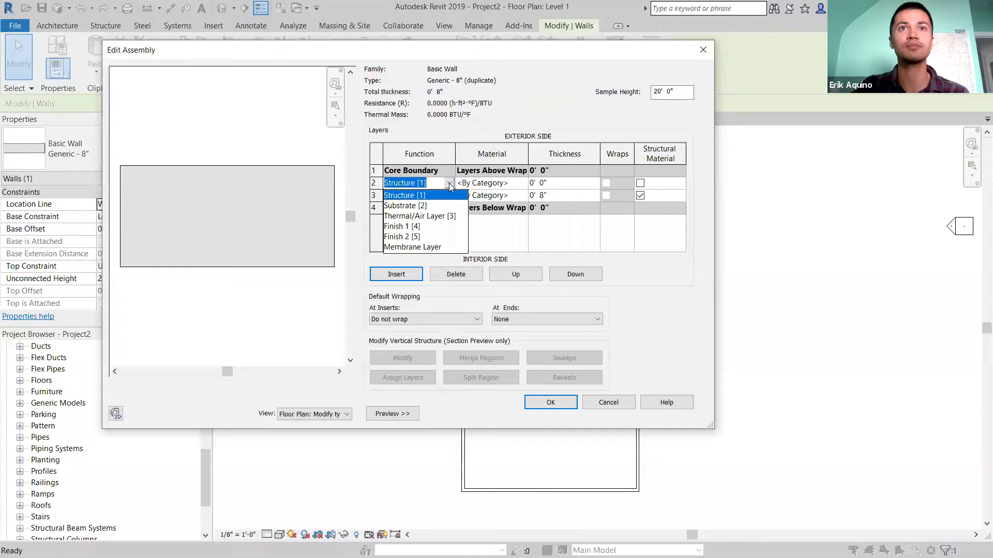
{"action": "left_click", "coordinate": [402, 226]}
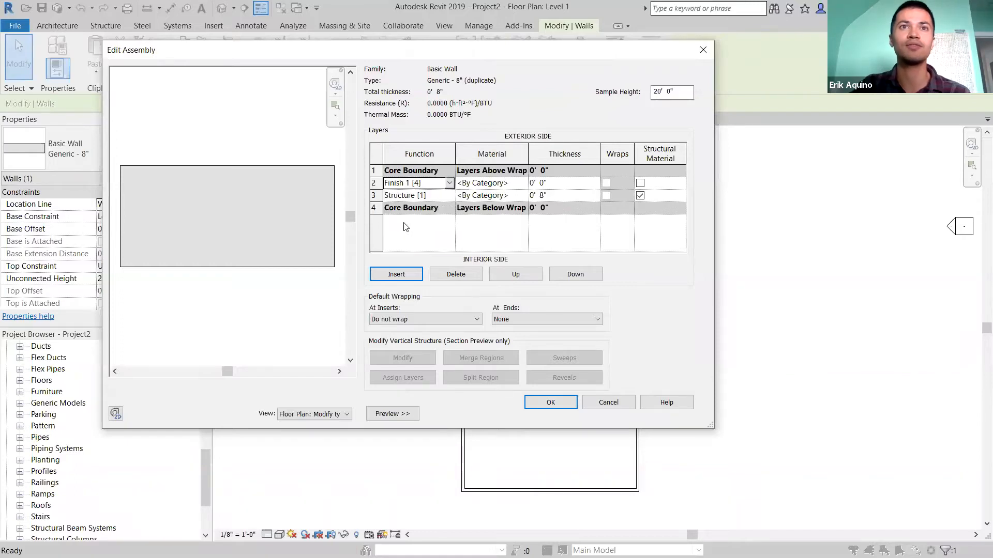
- Find Gypsum Wall Board in the project materials, review its graphics and appearance, and assign it to the Finish 1 layer
{"action": "left_click", "coordinate": [522, 185]}
{"action": "left_click", "coordinate": [522, 184]}
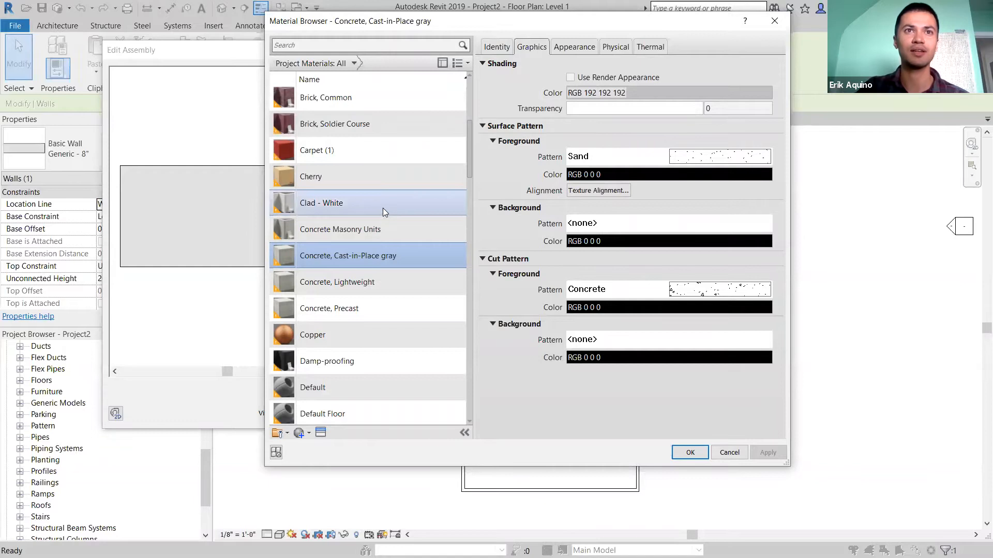
{"action": "left_click", "coordinate": [359, 44]}
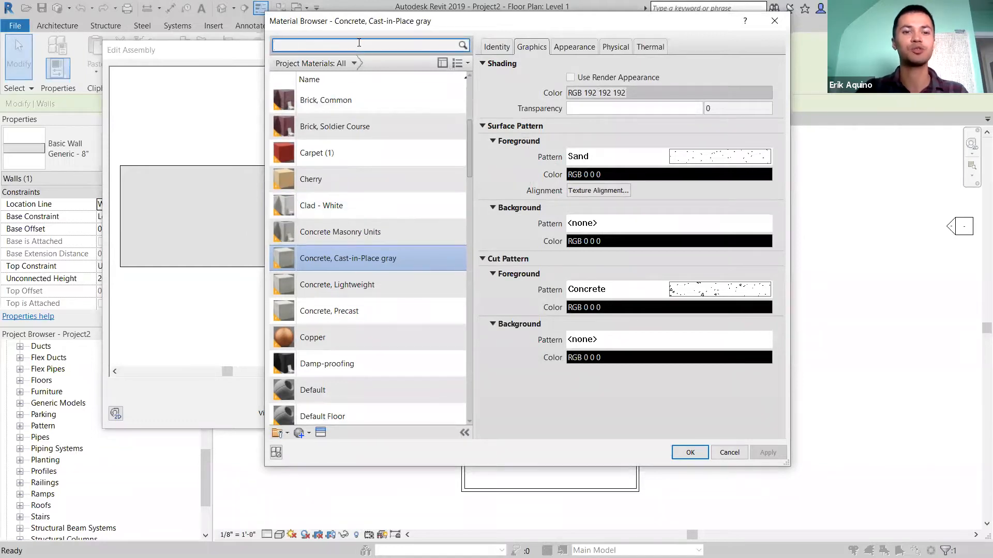
{"action": "type", "text": "gyps"}
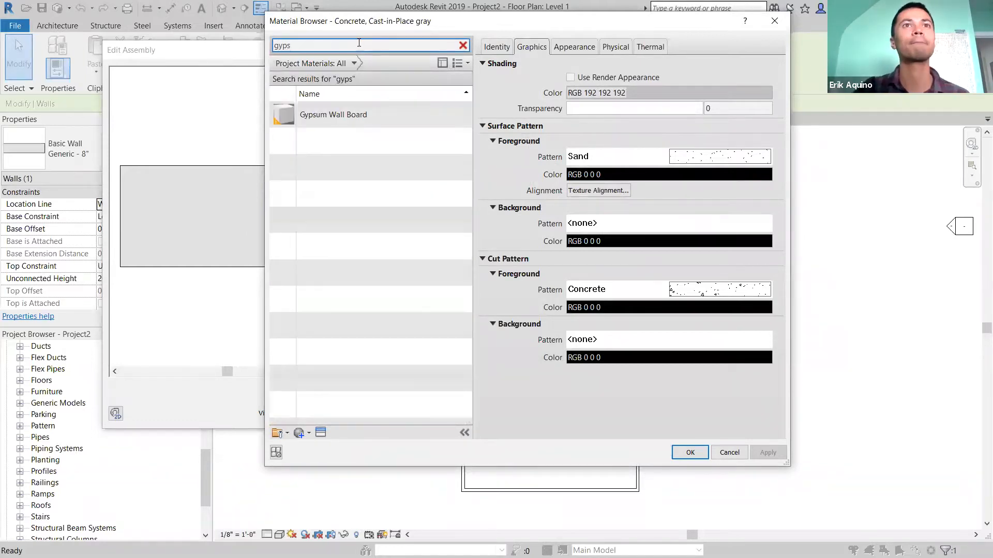
{"action": "left_click", "coordinate": [365, 115]}
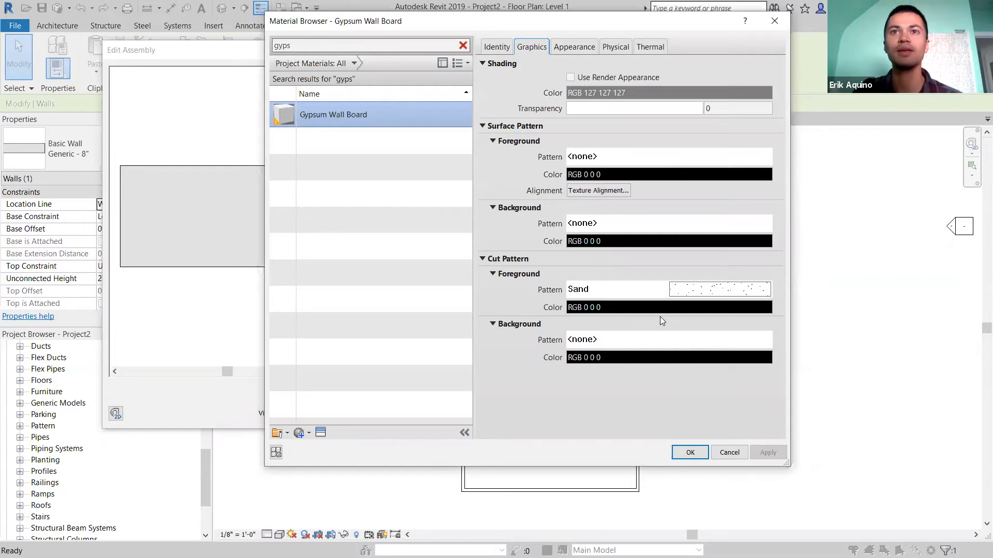
{"action": "left_click", "coordinate": [581, 49]}
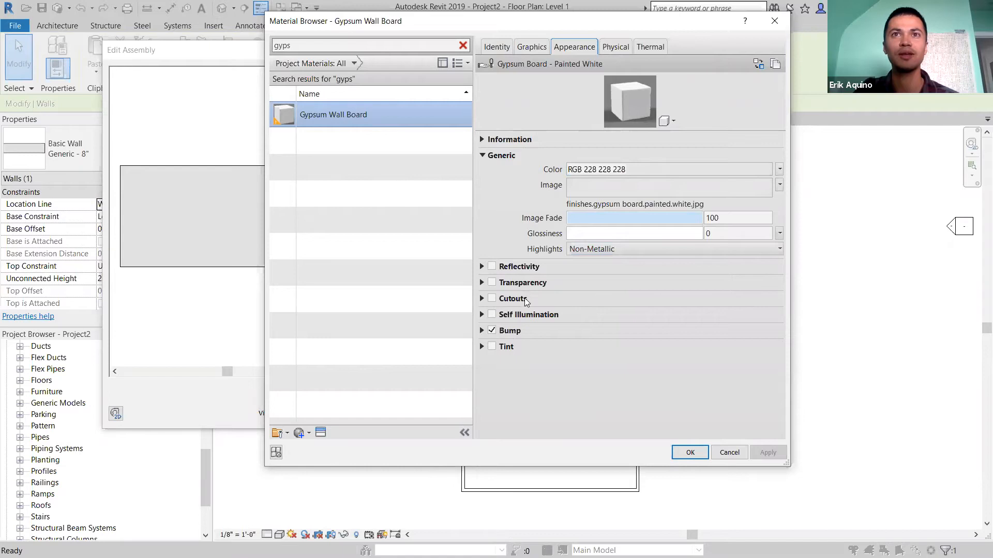
{"action": "left_click", "coordinate": [531, 47]}
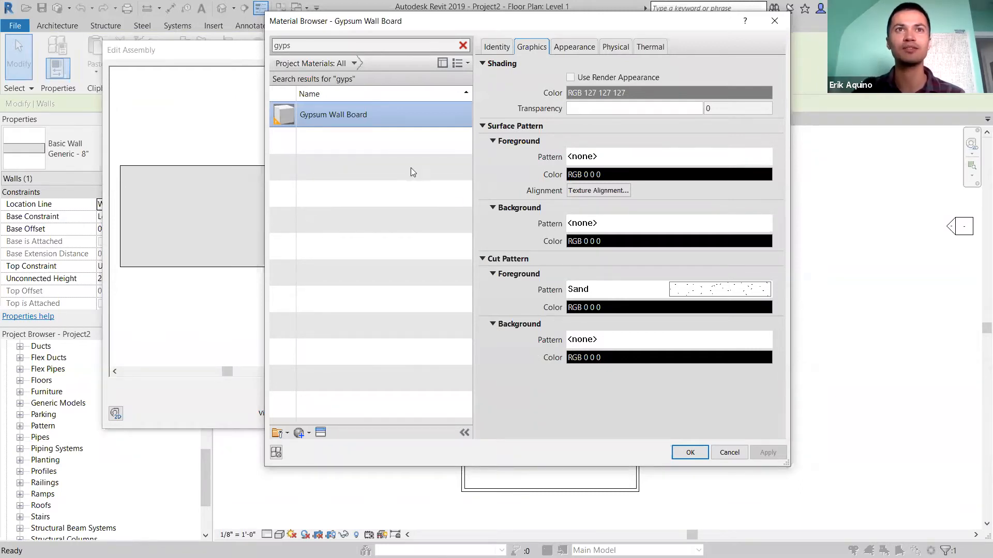
{"action": "left_click", "coordinate": [692, 453]}
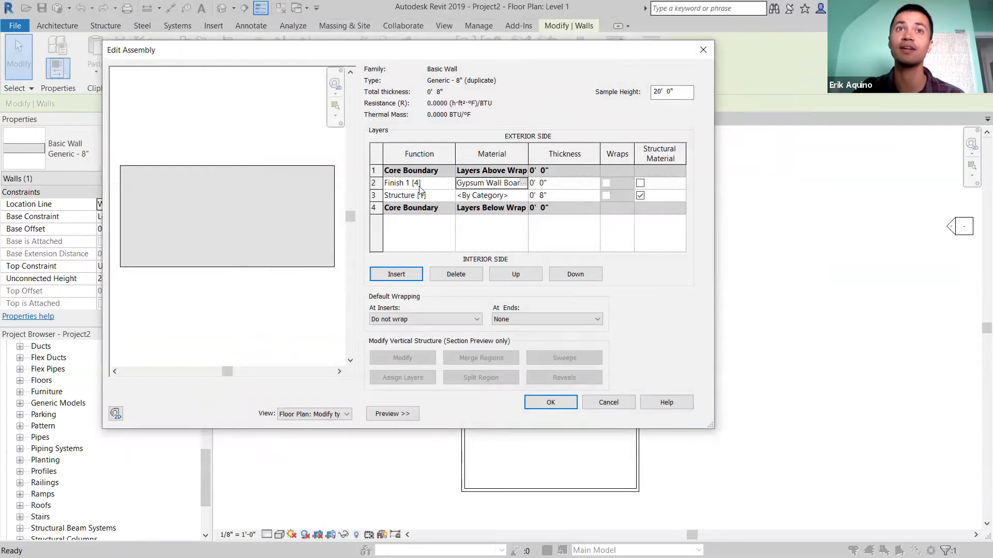
- Set the thickness of the gypsum wall board layer to 5/8"
{"action": "left_click", "coordinate": [549, 184]}
{"action": "left_click", "coordinate": [538, 182]}
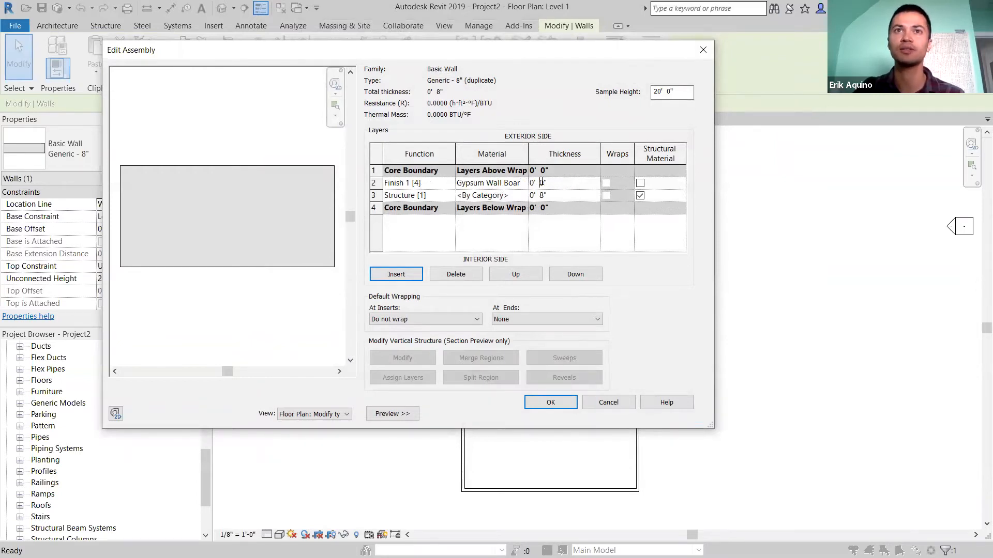
{"action": "type", "text": "5"}
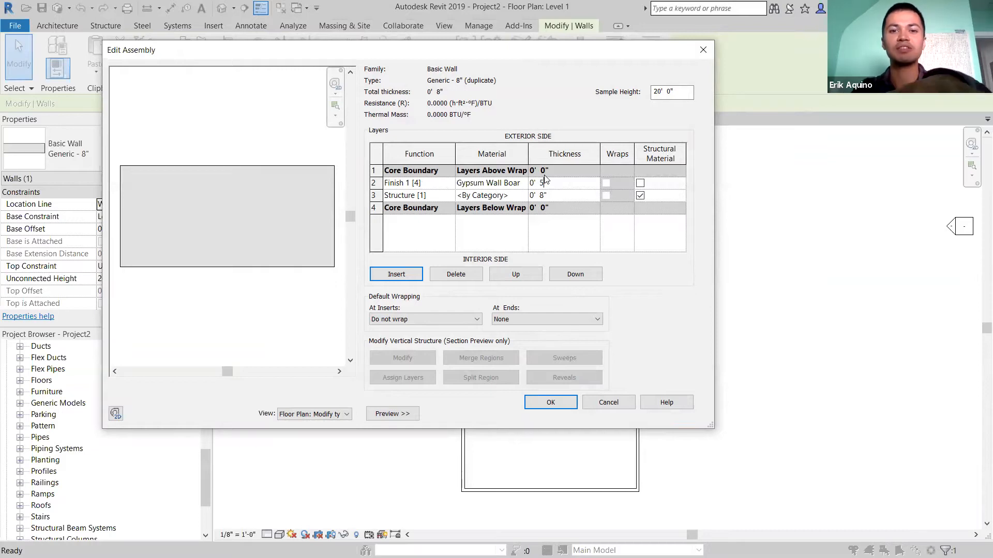
{"action": "type", "text": "/8\""}
{"action": "left_click", "coordinate": [553, 196]}
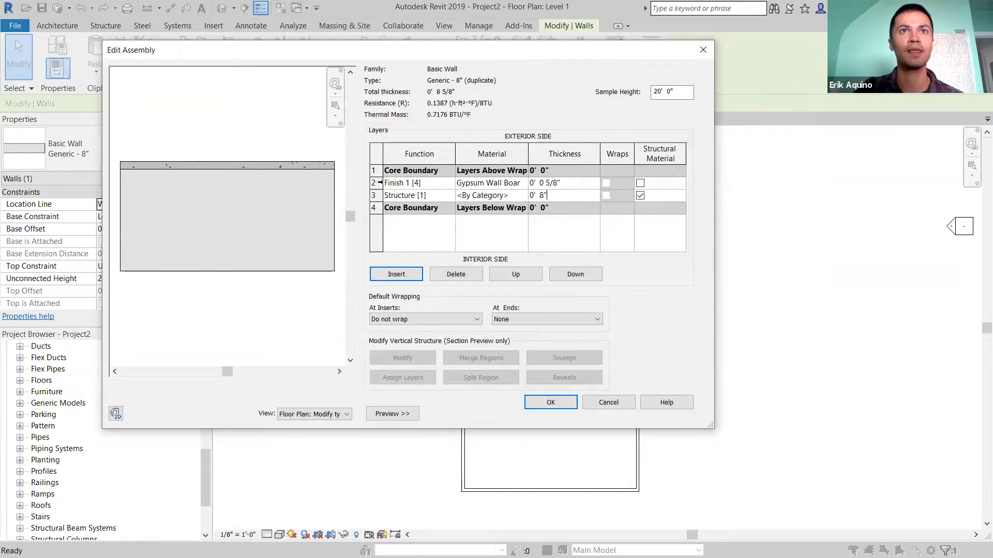
- Move the gypsum wall board layer out of the core, below the lower core boundary on the wall's interior side
{"action": "left_click", "coordinate": [372, 181]}
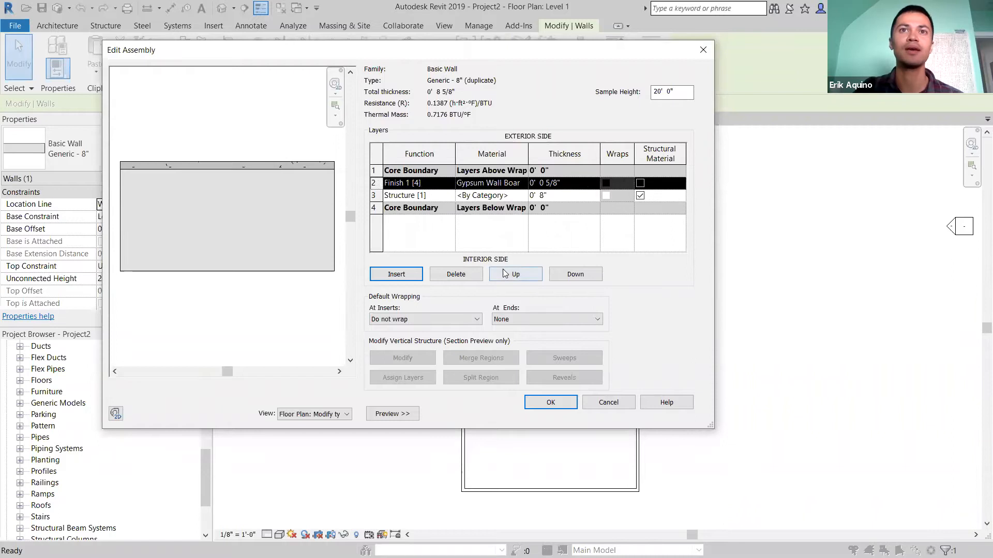
{"action": "left_click", "coordinate": [529, 277]}
{"action": "left_click", "coordinate": [563, 274]}
{"action": "left_click", "coordinate": [529, 275]}
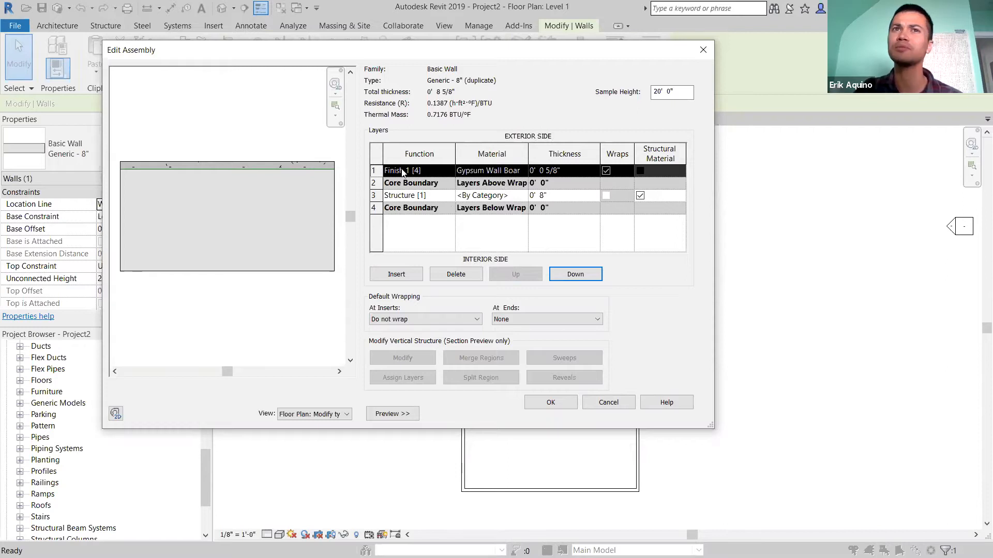
{"action": "left_click", "coordinate": [561, 271]}
{"action": "left_click", "coordinate": [561, 271]}
{"action": "left_click", "coordinate": [561, 271]}
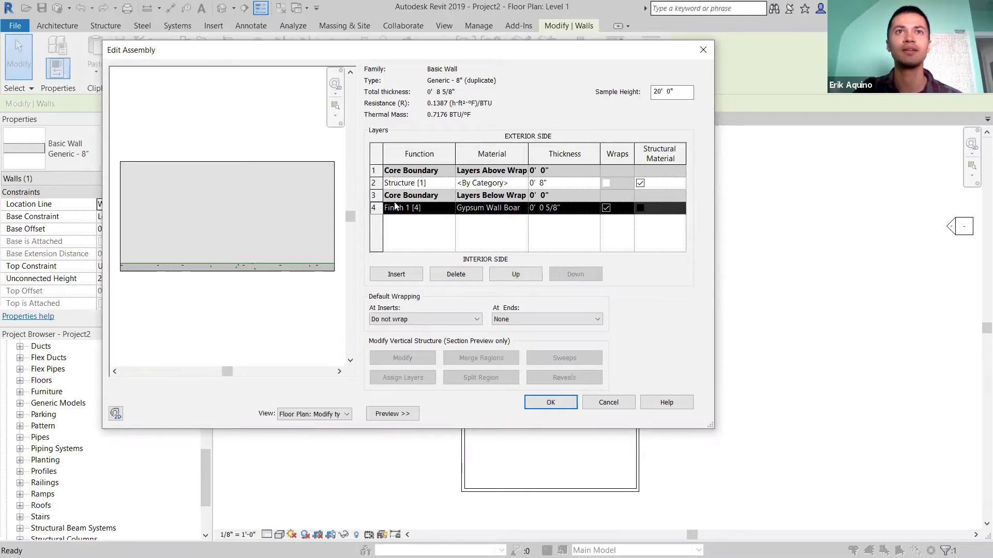
- Insert a layer outside the core boundary on the exterior side and set its function to Finish 1 [4]
{"action": "left_click", "coordinate": [373, 171]}
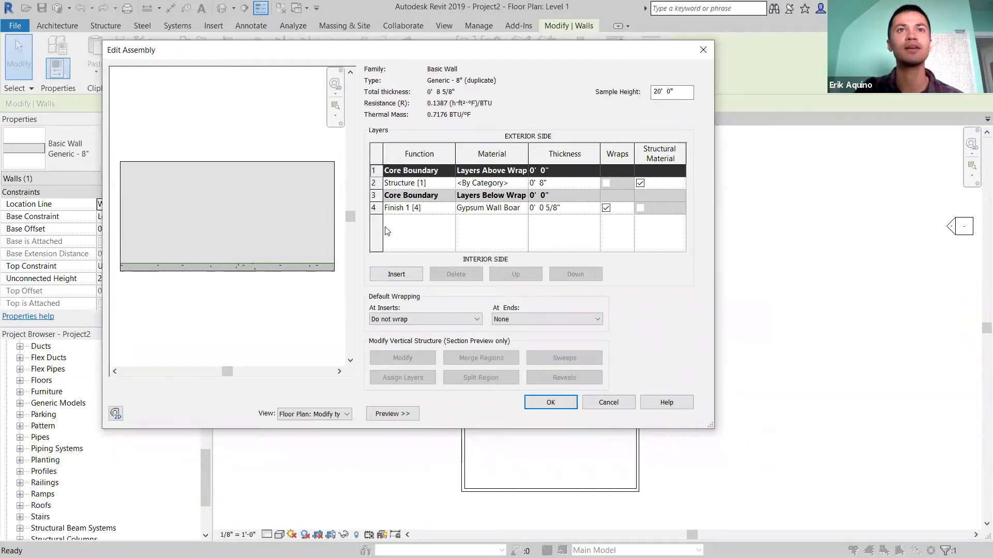
{"action": "left_click", "coordinate": [396, 274]}
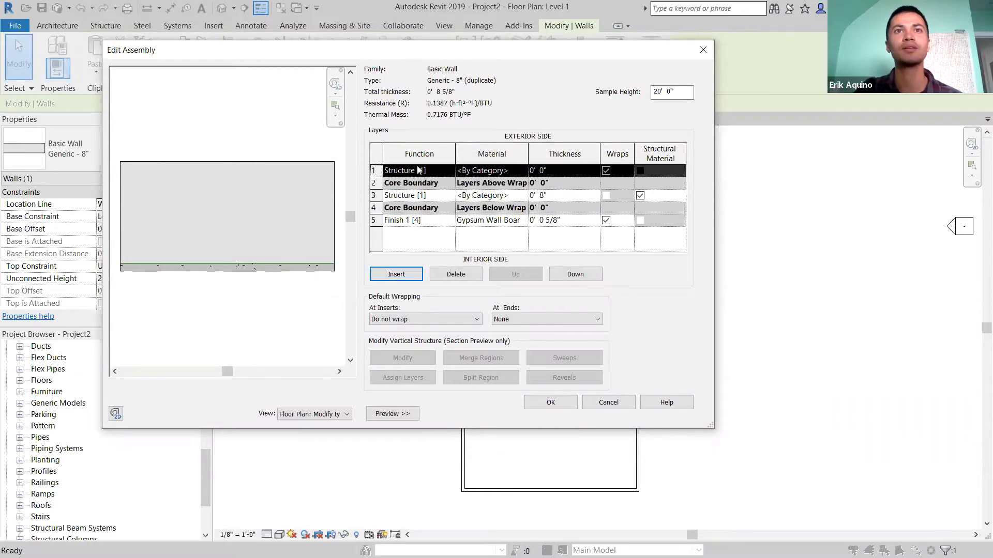
{"action": "left_click", "coordinate": [450, 172]}
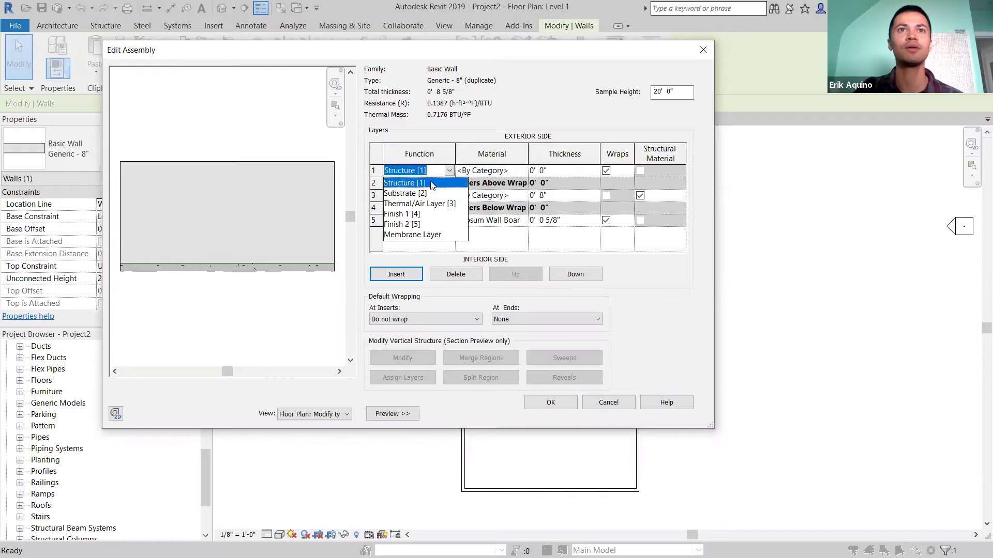
{"action": "left_click", "coordinate": [408, 214]}
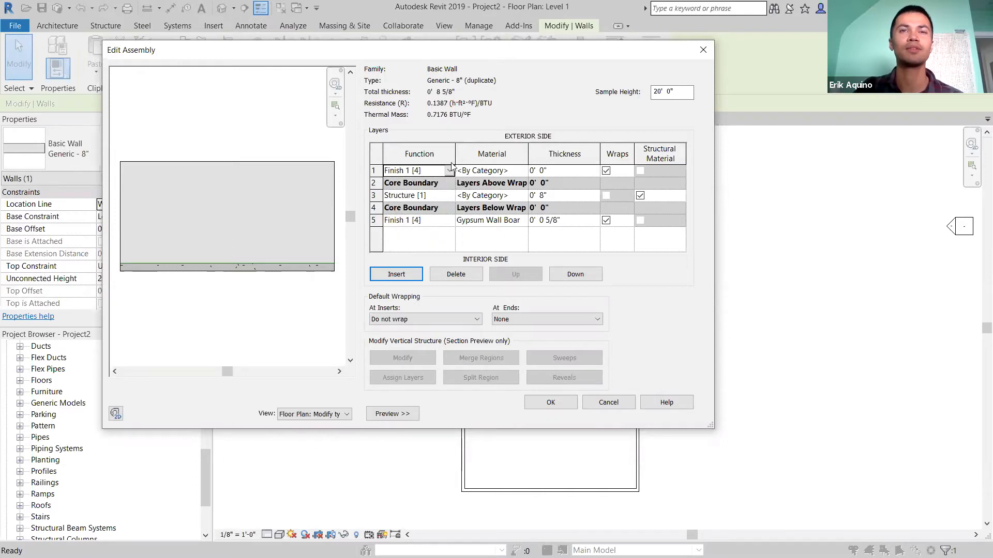
- Assign the Cherry material to the exterior finish layer
{"action": "left_click", "coordinate": [523, 169]}
{"action": "left_click", "coordinate": [523, 170]}
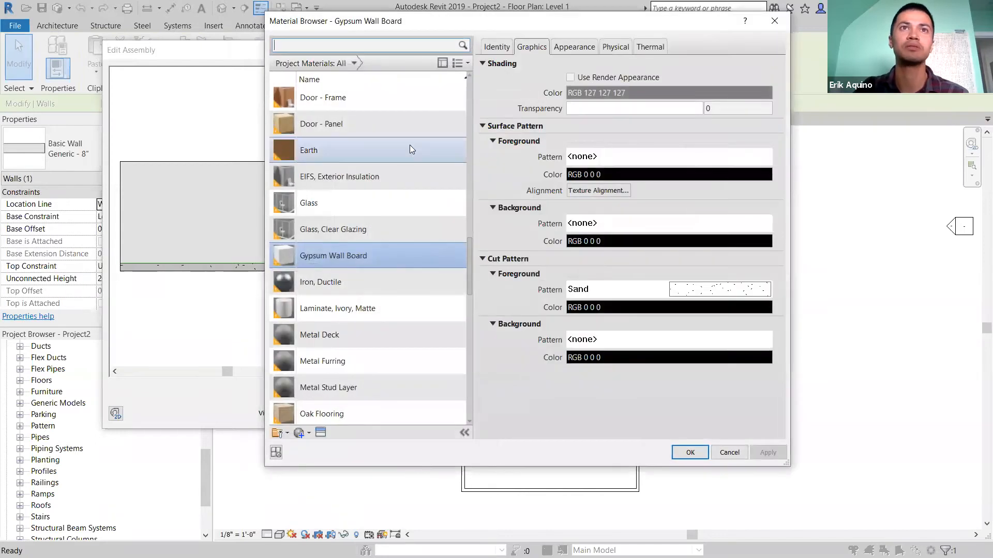
{"action": "scroll", "coordinate": [433, 156], "scroll_direction": "up", "scroll_amount": 3}
{"action": "scroll", "coordinate": [446, 161], "scroll_direction": "up", "scroll_amount": 10}
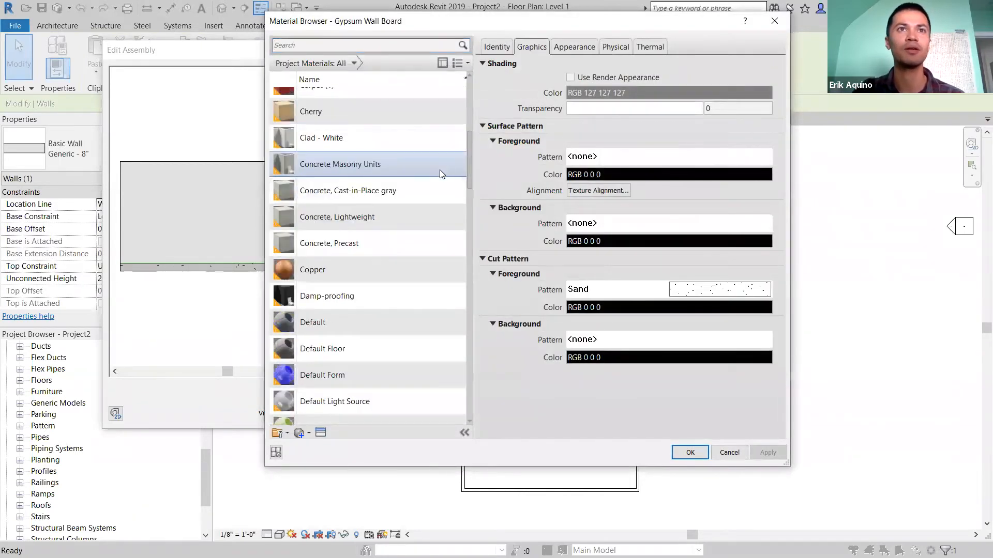
{"action": "left_click", "coordinate": [389, 179]}
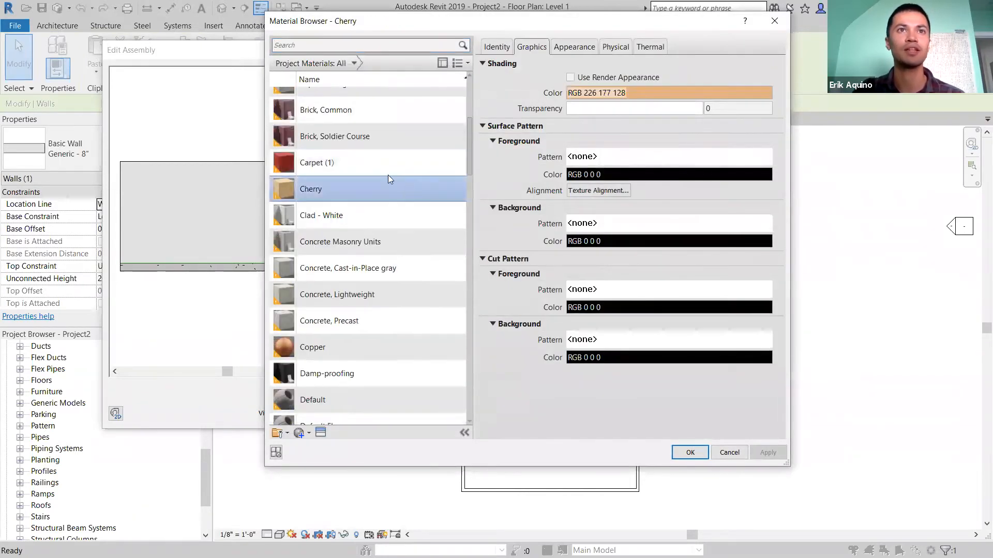
{"action": "left_click", "coordinate": [687, 454]}
- Set the cherry layer's thickness to 1" and accept the edited assembly and wall type
{"action": "left_click", "coordinate": [582, 173]}
{"action": "left_click", "coordinate": [544, 171]}
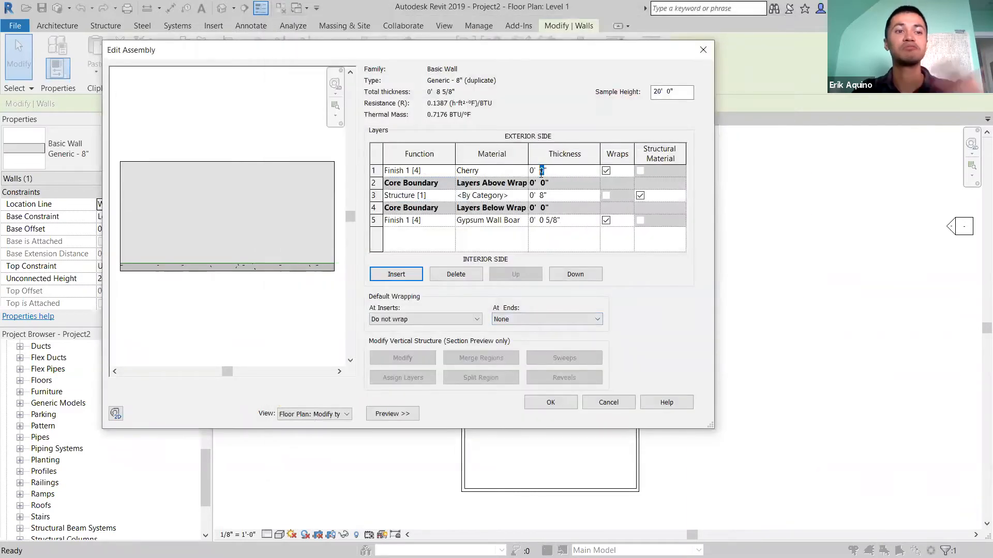
{"action": "type", "text": "1"}
{"action": "left_click", "coordinate": [560, 197]}
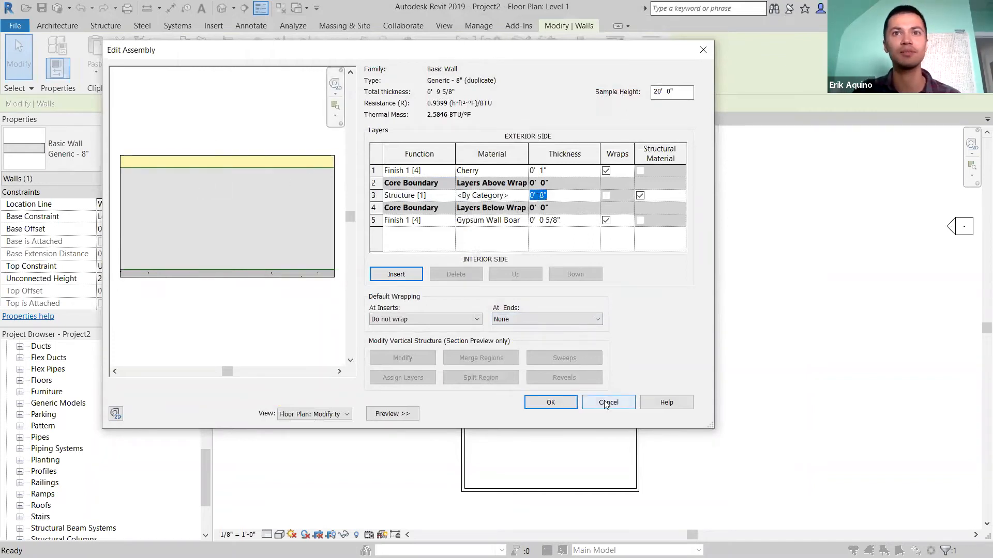
{"action": "left_click", "coordinate": [565, 406]}
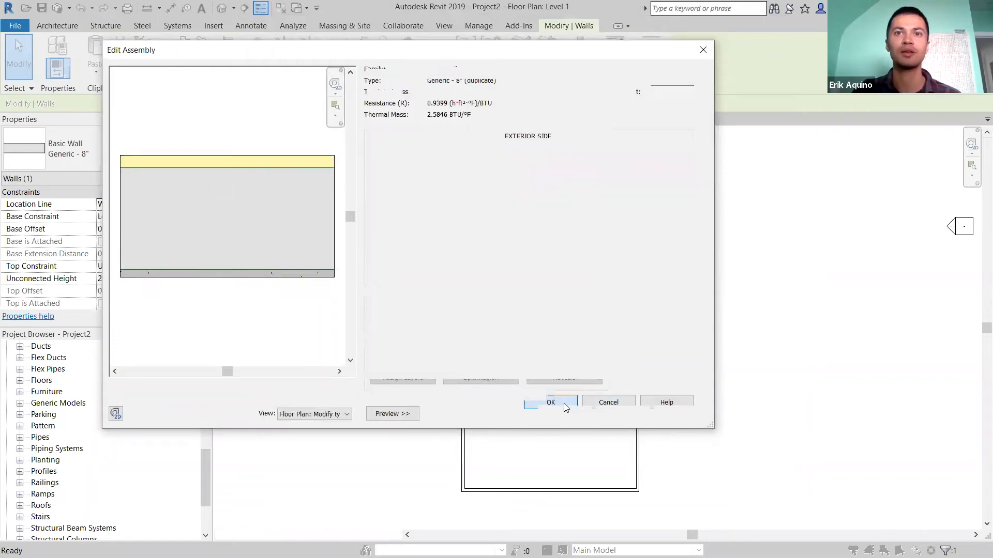
{"action": "left_click", "coordinate": [566, 414]}
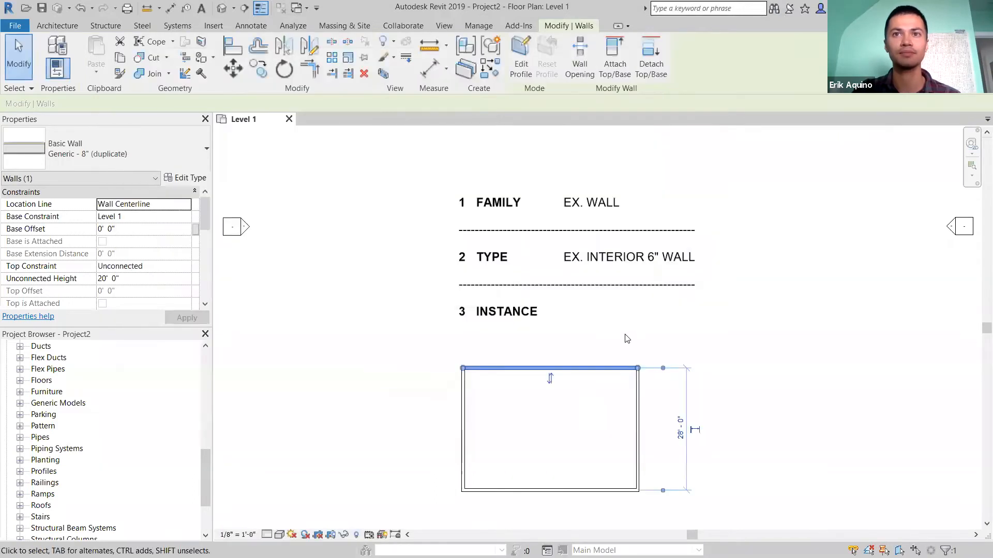
- Set the detail level of the Level 1 floor plan to Fine so the selected upper wall shows its layers
{"action": "left_click", "coordinate": [571, 468]}
{"action": "scroll", "coordinate": [571, 469], "scroll_direction": "up", "scroll_amount": 3}
{"action": "middle_click_drag", "start_coordinate": [574, 470], "coordinate": [620, 391]}
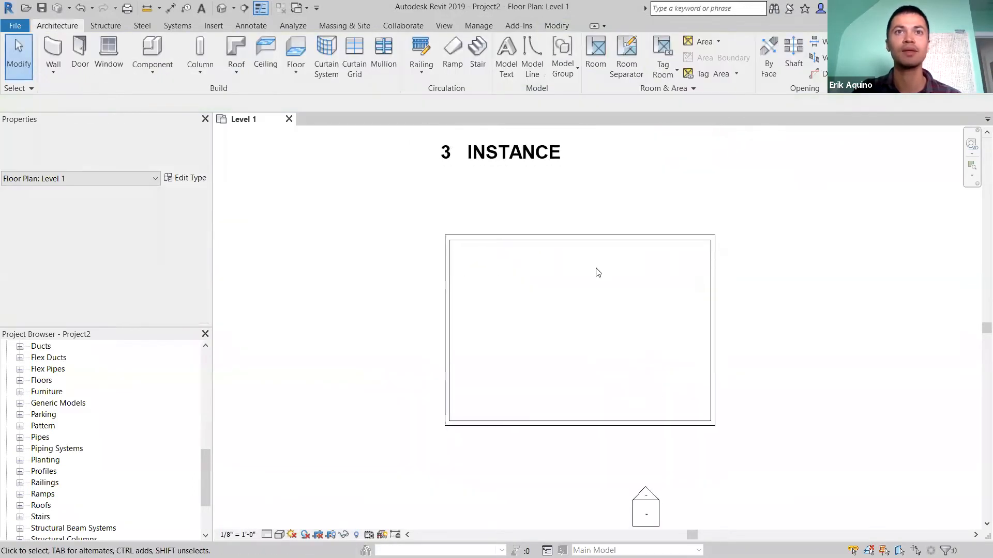
{"action": "left_click", "coordinate": [561, 239]}
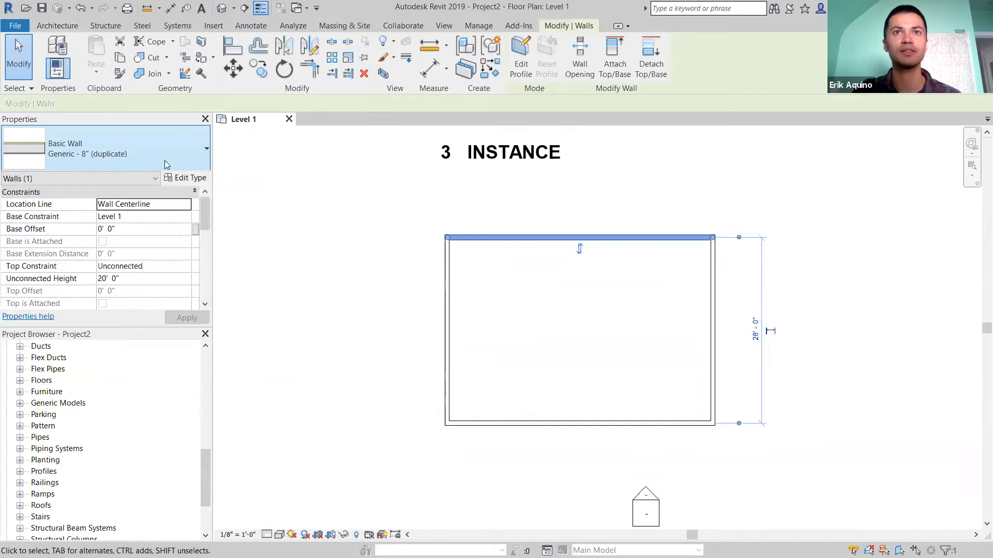
{"action": "left_click", "coordinate": [266, 535]}
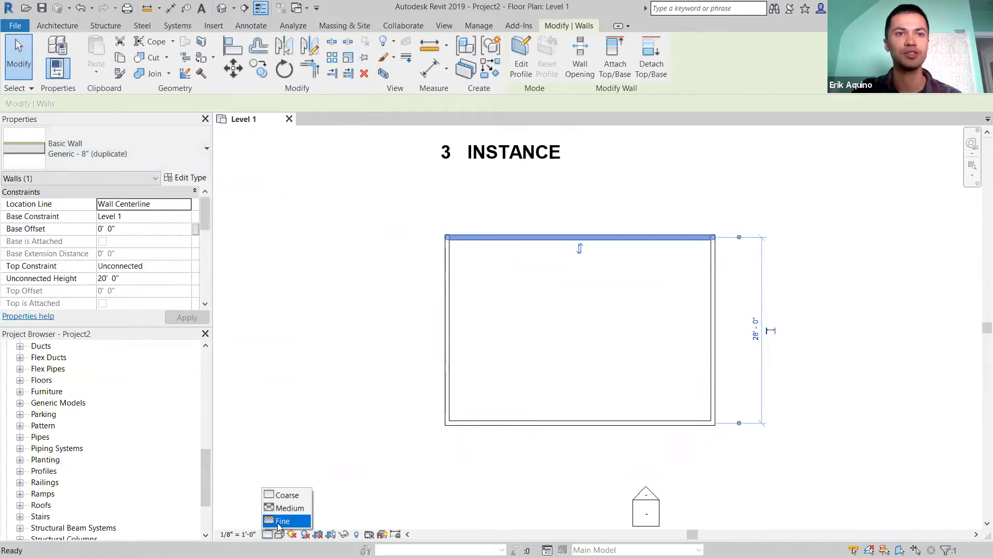
{"action": "left_click", "coordinate": [289, 523]}
- Examine the layers at the room's upper-left wall corner up close and check the available detail level options
{"action": "scroll", "coordinate": [607, 417], "scroll_direction": "up", "scroll_amount": 7}
{"action": "middle_click_drag", "start_coordinate": [608, 417], "coordinate": [804, 469]}
{"action": "scroll", "coordinate": [421, 304], "scroll_direction": "up", "scroll_amount": 1}
{"action": "middle_click_drag", "start_coordinate": [430, 298], "coordinate": [450, 445]}
{"action": "middle_click_drag", "start_coordinate": [452, 218], "coordinate": [483, 414]}
{"action": "scroll", "coordinate": [432, 272], "scroll_direction": "up", "scroll_amount": 3}
{"action": "scroll", "coordinate": [440, 362], "scroll_direction": "up", "scroll_amount": 1}
{"action": "middle_click_drag", "start_coordinate": [439, 372], "coordinate": [427, 388]}
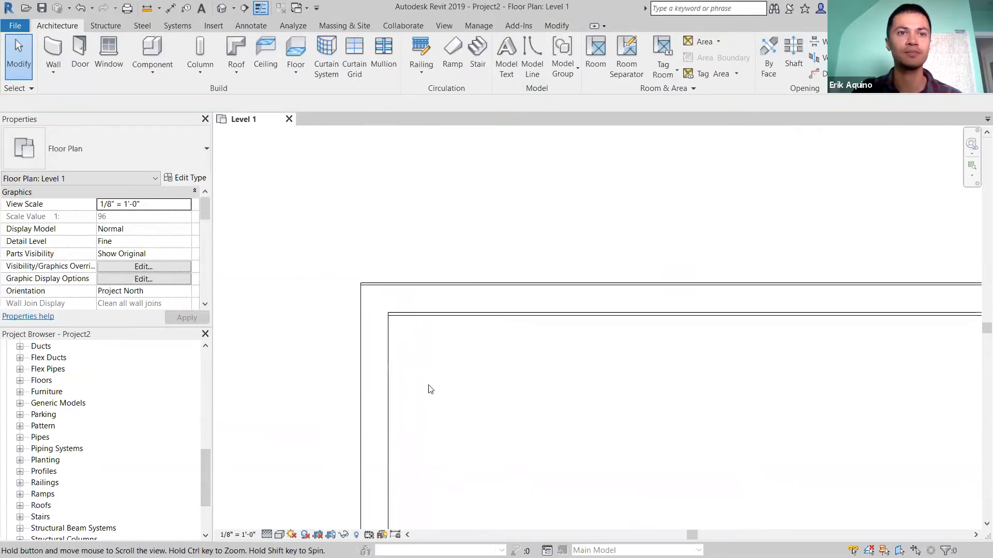
{"action": "left_click", "coordinate": [266, 535]}
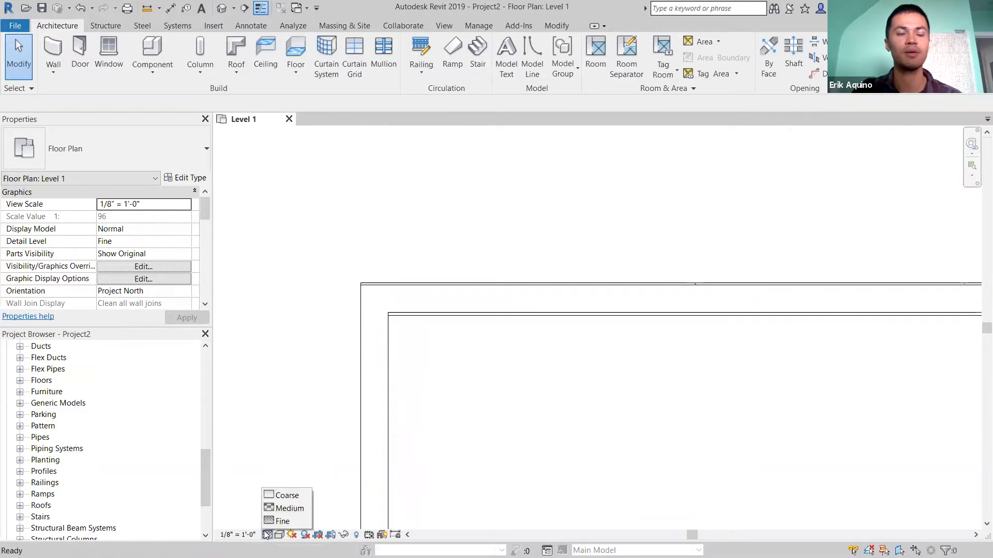
{"action": "left_click", "coordinate": [326, 391]}
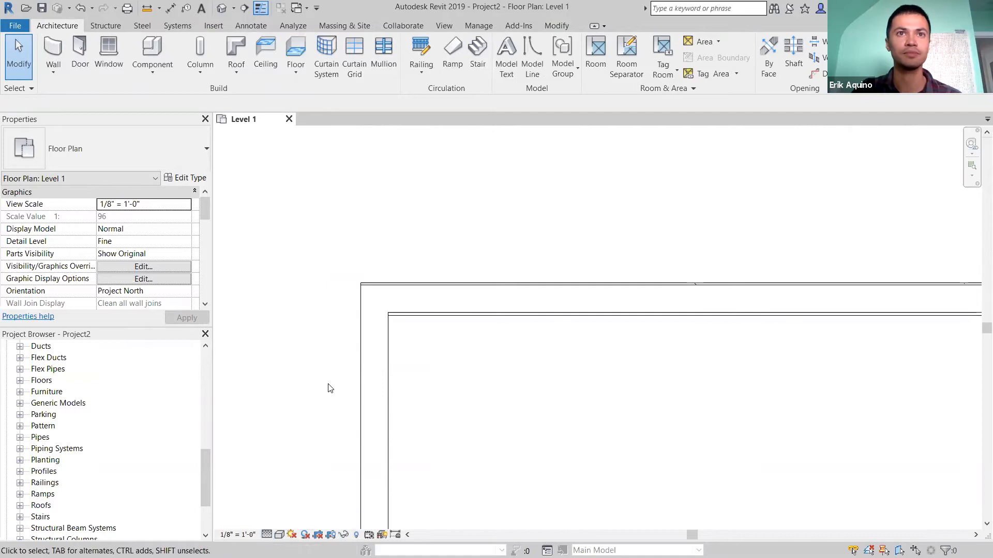
- Examine the layers of the room's upper wall up close where it meets the wall at the upper-left corner
{"action": "middle_click_drag", "start_coordinate": [499, 314], "coordinate": [428, 294]}
{"action": "scroll", "coordinate": [302, 267], "scroll_direction": "up", "scroll_amount": 3}
{"action": "scroll", "coordinate": [360, 278], "scroll_direction": "up", "scroll_amount": 2}
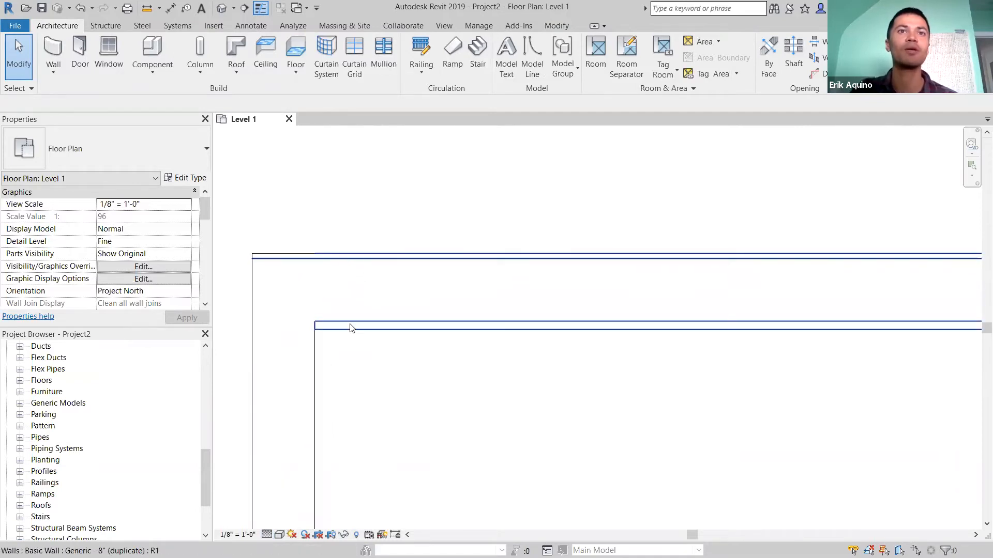
{"action": "scroll", "coordinate": [360, 334], "scroll_direction": "down", "scroll_amount": 4}
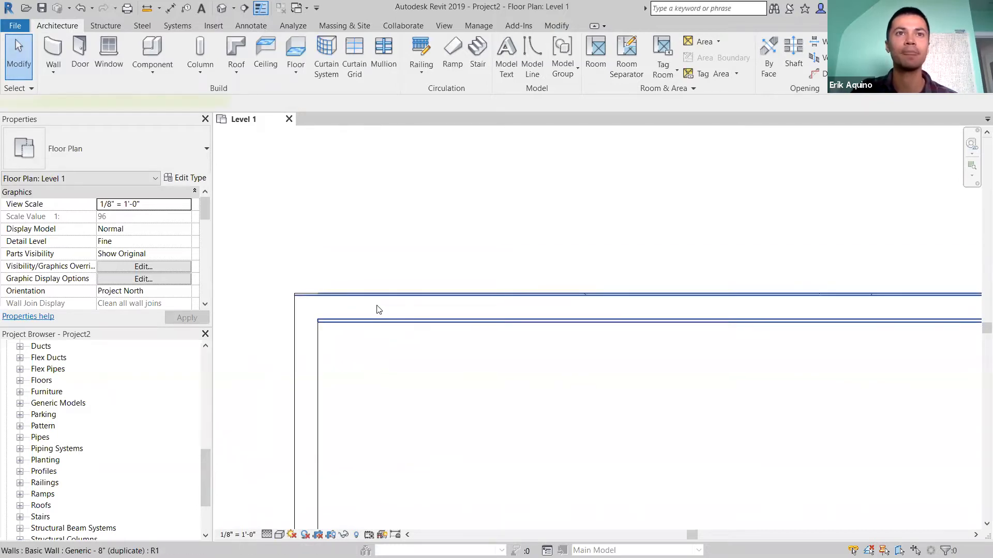
{"action": "left_click", "coordinate": [377, 309]}
{"action": "middle_click_drag", "start_coordinate": [377, 286], "coordinate": [333, 248]}
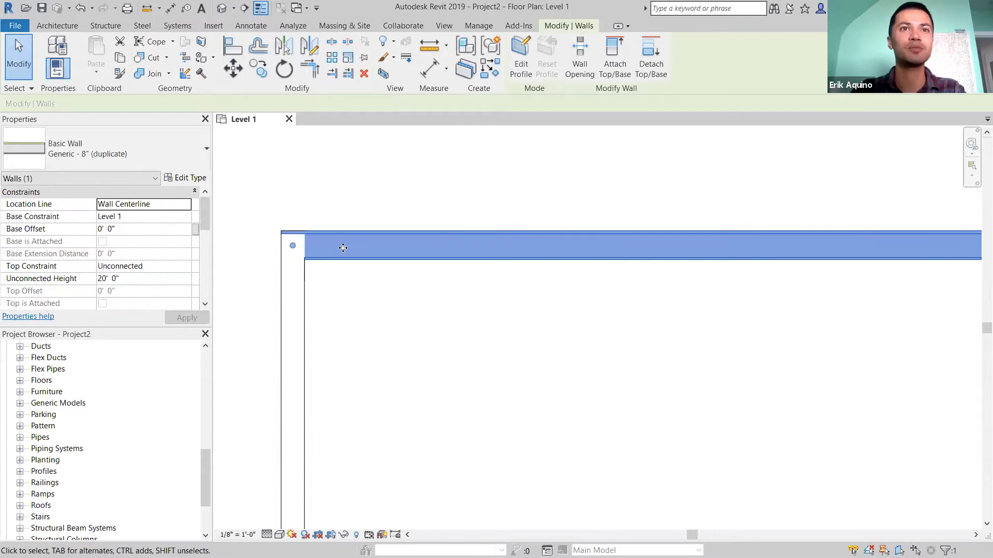
{"action": "scroll", "coordinate": [343, 247], "scroll_direction": "up", "scroll_amount": 2}
{"action": "left_click", "coordinate": [316, 203]}
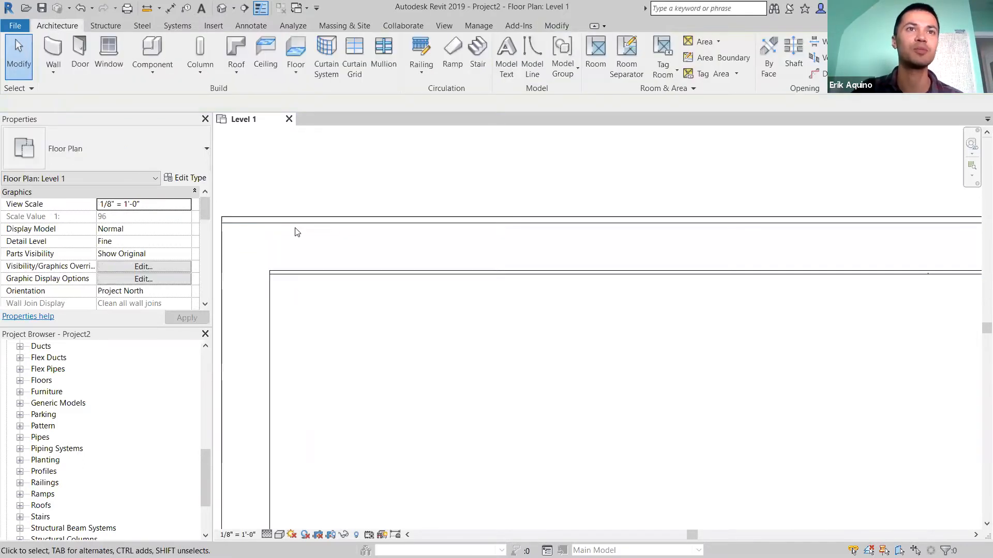
{"action": "left_click", "coordinate": [287, 231]}
{"action": "scroll", "coordinate": [287, 231], "scroll_direction": "down", "scroll_amount": 1}
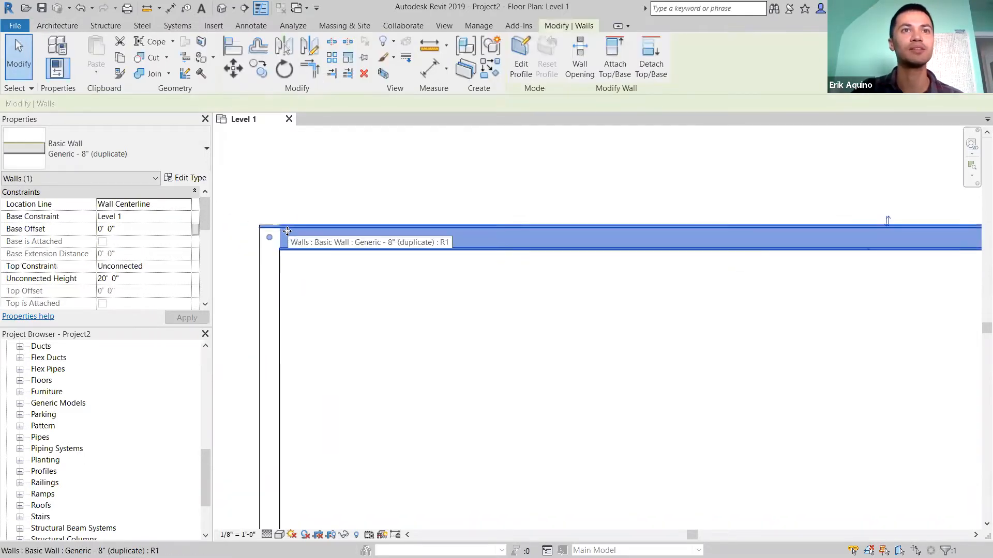
- Change the room's other three walls to the Generic - 8" (duplicate) type
{"action": "scroll", "coordinate": [287, 231], "scroll_direction": "down", "scroll_amount": 5}
{"action": "left_click", "coordinate": [606, 321]}
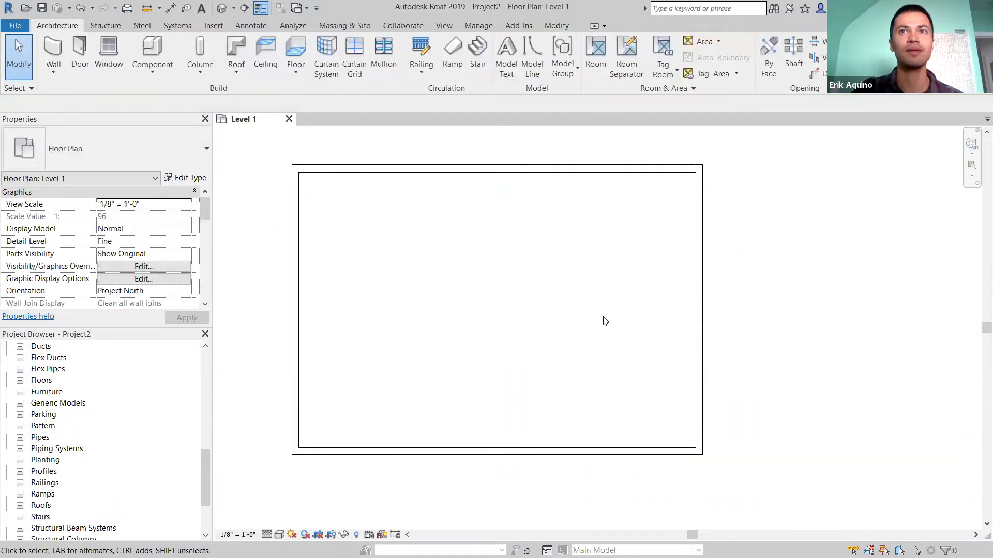
{"action": "left_click_drag", "start_coordinate": [787, 309], "coordinate": [281, 459]}
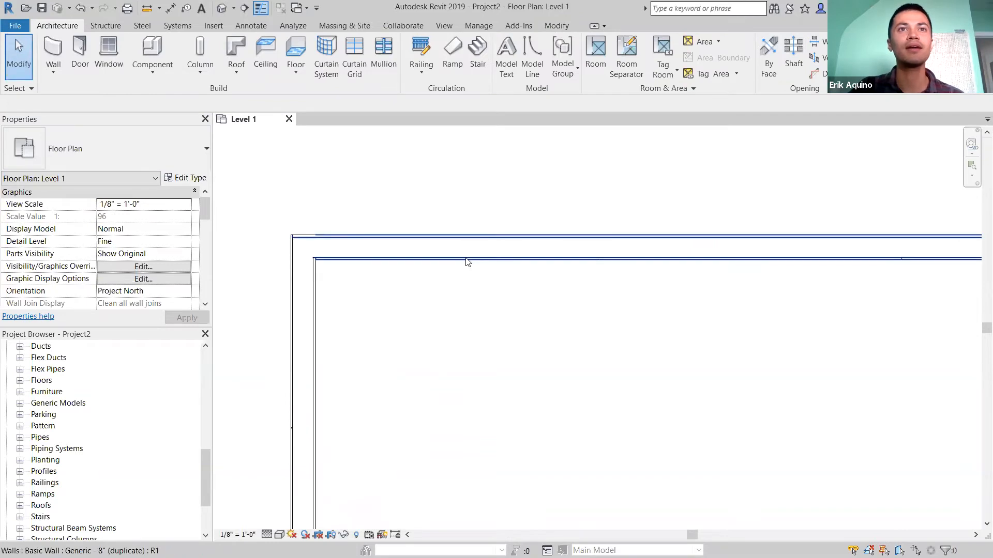
- Review the layer assembly in the upper wall's type properties, then cancel without editing it
{"action": "left_click", "coordinate": [186, 177]}
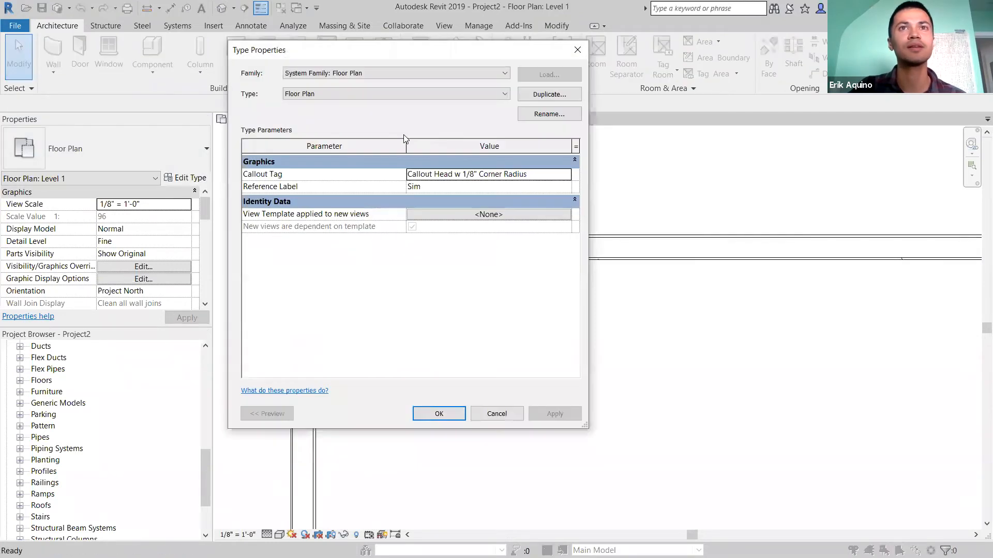
{"action": "left_click", "coordinate": [575, 51]}
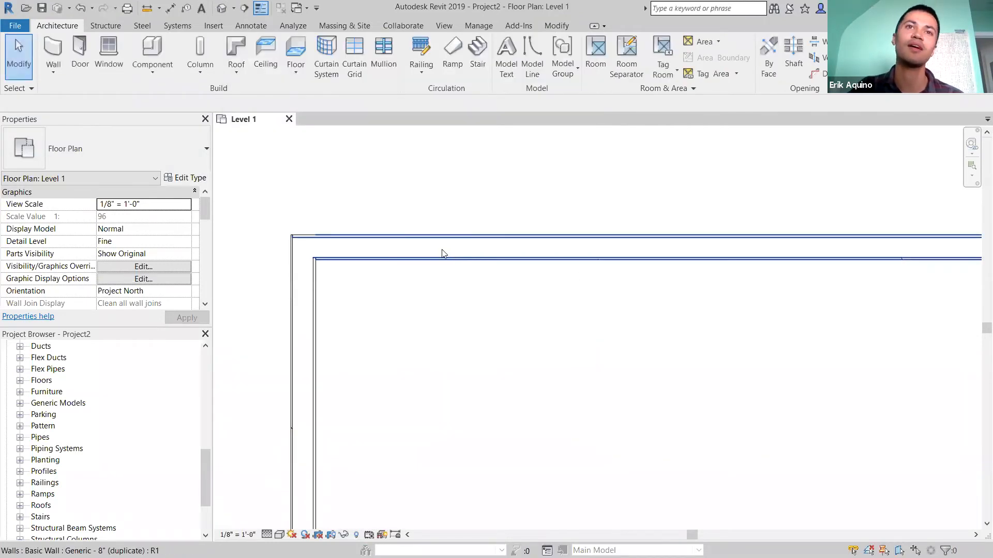
{"action": "left_click", "coordinate": [444, 248]}
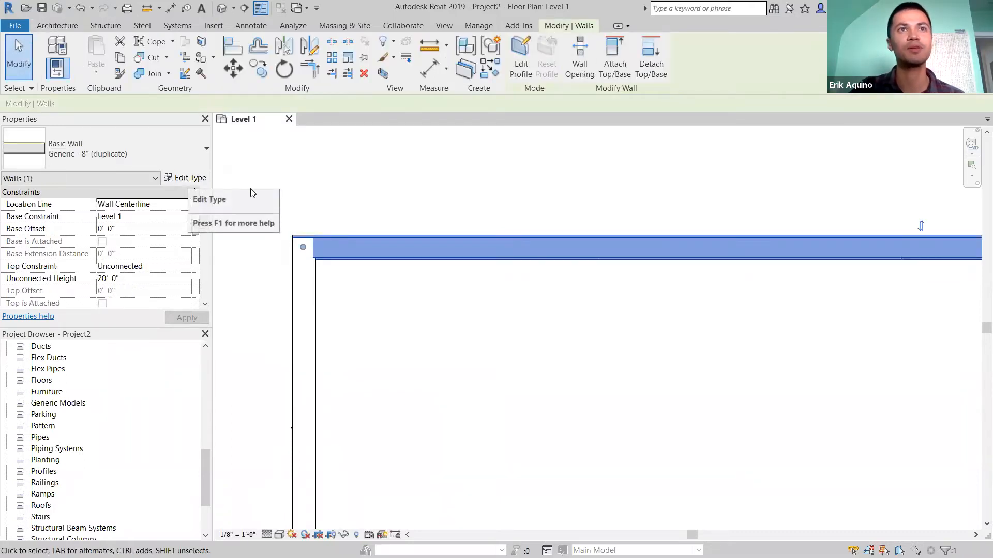
{"action": "left_click", "coordinate": [184, 178]}
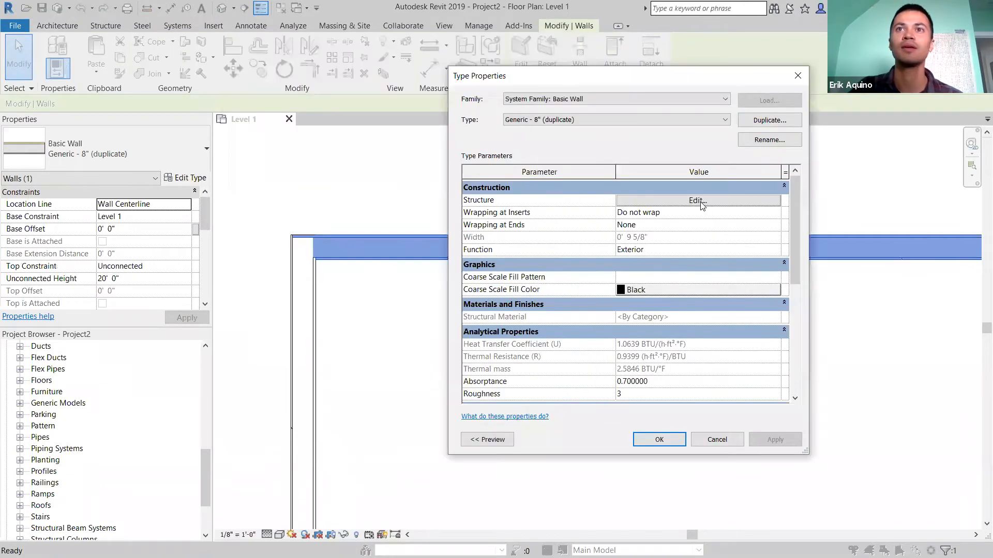
{"action": "left_click", "coordinate": [701, 204]}
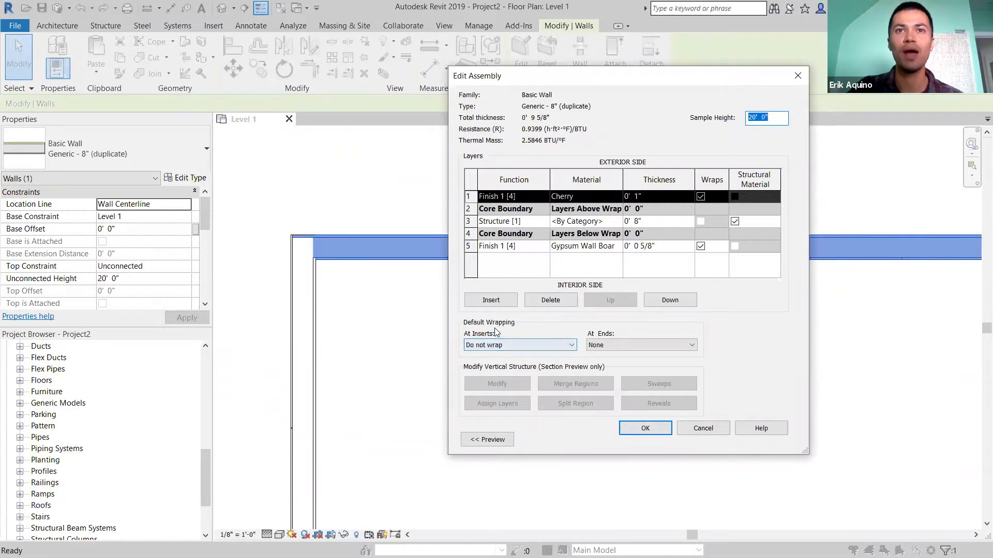
{"action": "left_click", "coordinate": [681, 438]}
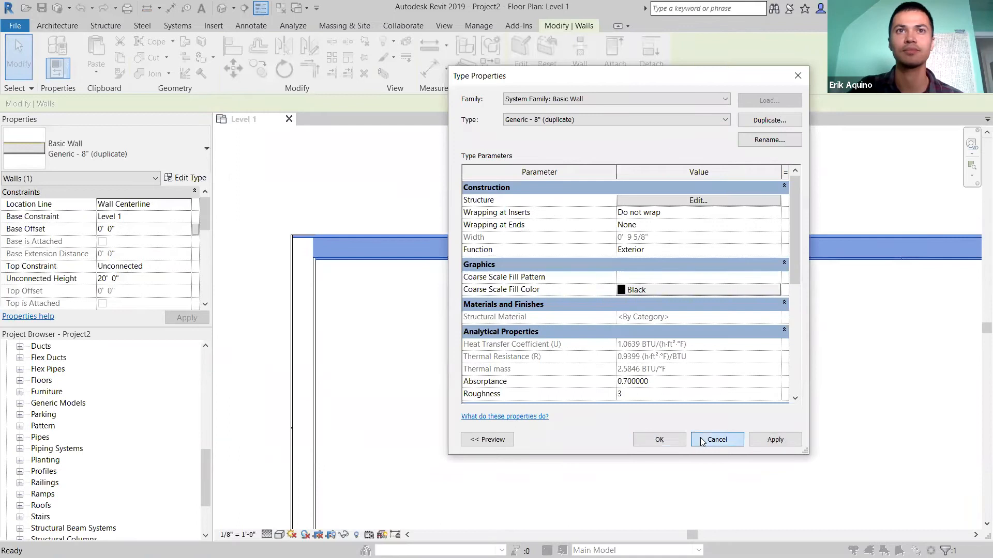
{"action": "left_click", "coordinate": [716, 439]}
- Draw a freestanding horizontal Generic - 8" wall about 9' 6" long inside the room
{"action": "scroll", "coordinate": [332, 244], "scroll_direction": "down", "scroll_amount": 5}
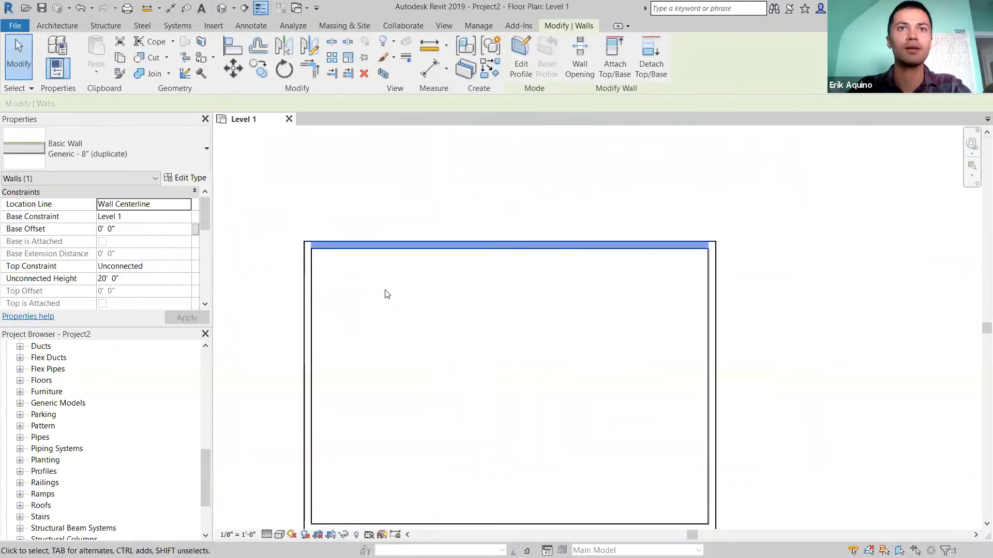
{"action": "key", "text": "w"}
{"action": "key", "text": "a"}
{"action": "left_click", "coordinate": [364, 293]}
{"action": "left_click", "coordinate": [460, 294]}
{"action": "scroll", "coordinate": [366, 294], "scroll_direction": "up", "scroll_amount": 8}
{"action": "scroll", "coordinate": [375, 297], "scroll_direction": "up", "scroll_amount": 2}
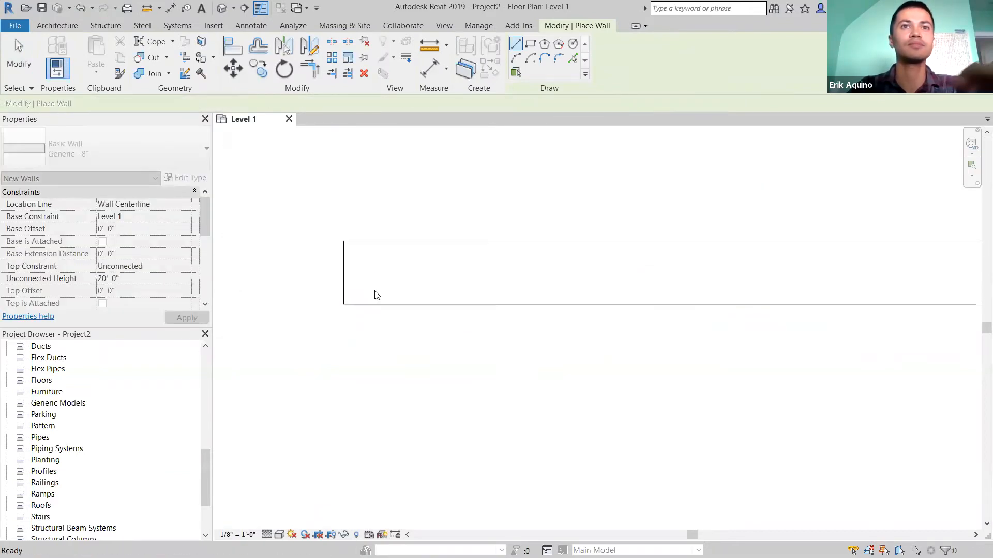
{"action": "key", "text": "Escape"}
{"action": "key", "text": "Escape"}
- Change the freestanding interior wall to the Generic - 8" (duplicate) type
{"action": "left_click", "coordinate": [370, 295]}
{"action": "left_click", "coordinate": [152, 147]}
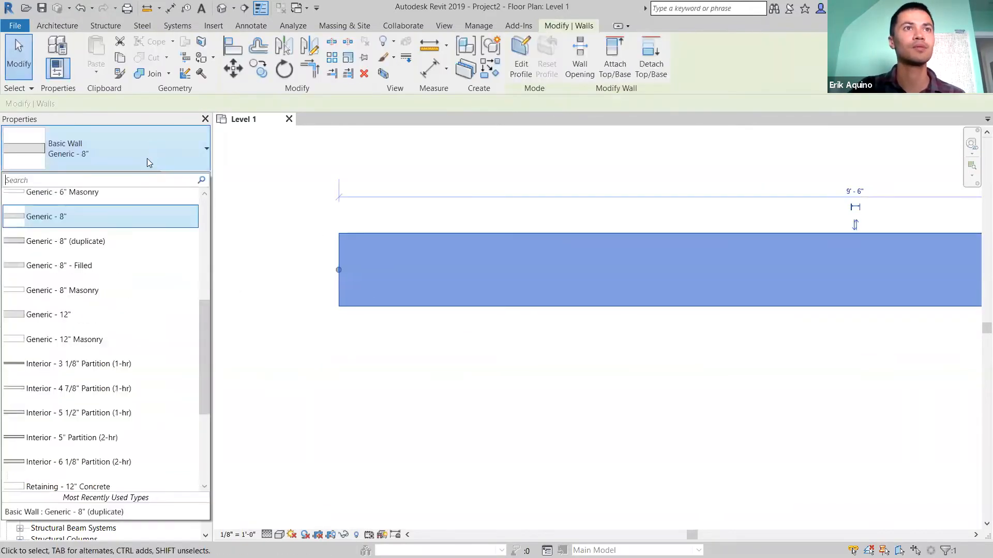
{"action": "left_click", "coordinate": [119, 237]}
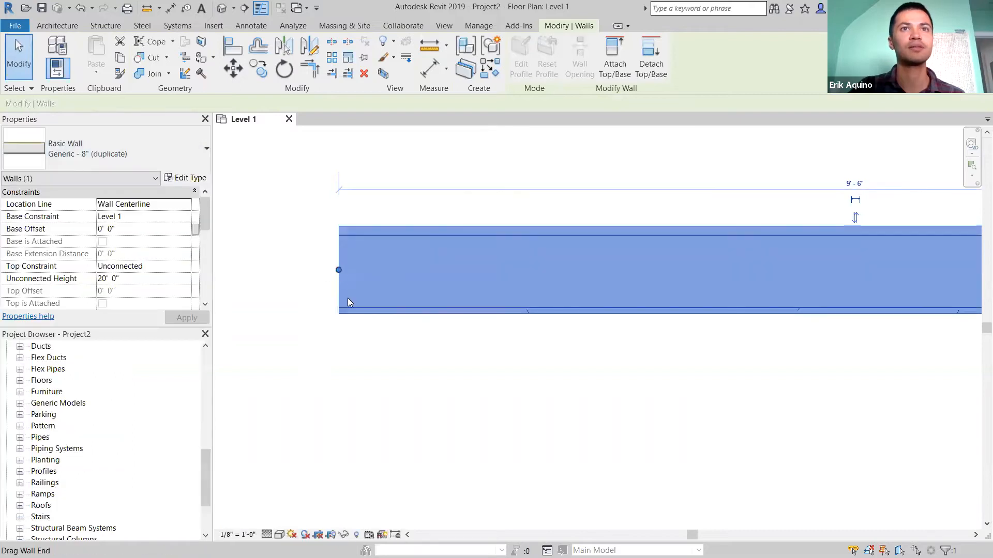
{"action": "left_click", "coordinate": [374, 360]}
{"action": "scroll", "coordinate": [405, 350], "scroll_direction": "down", "scroll_amount": 3}
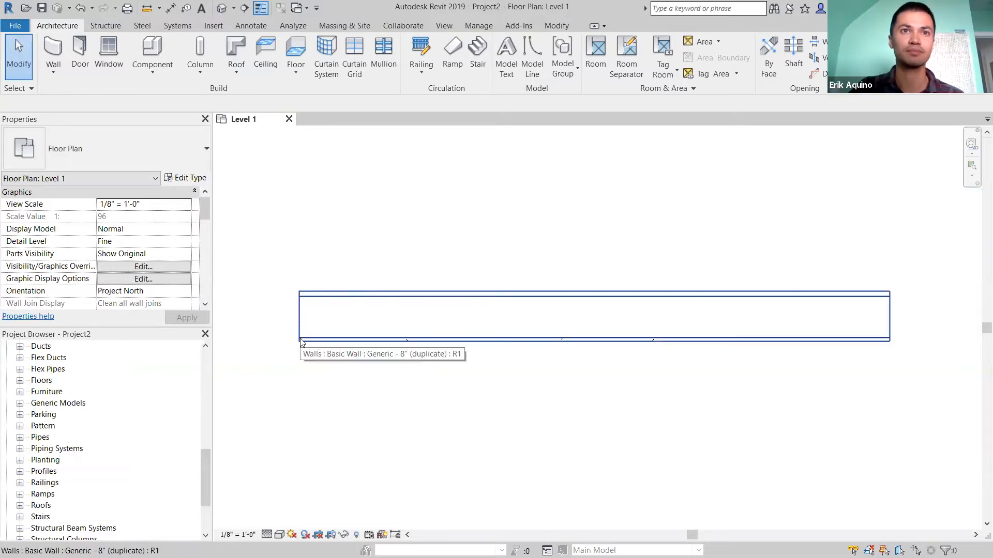
- Place a door near the middle of the freestanding wall
{"action": "key", "text": "d"}
{"action": "key", "text": "r"}
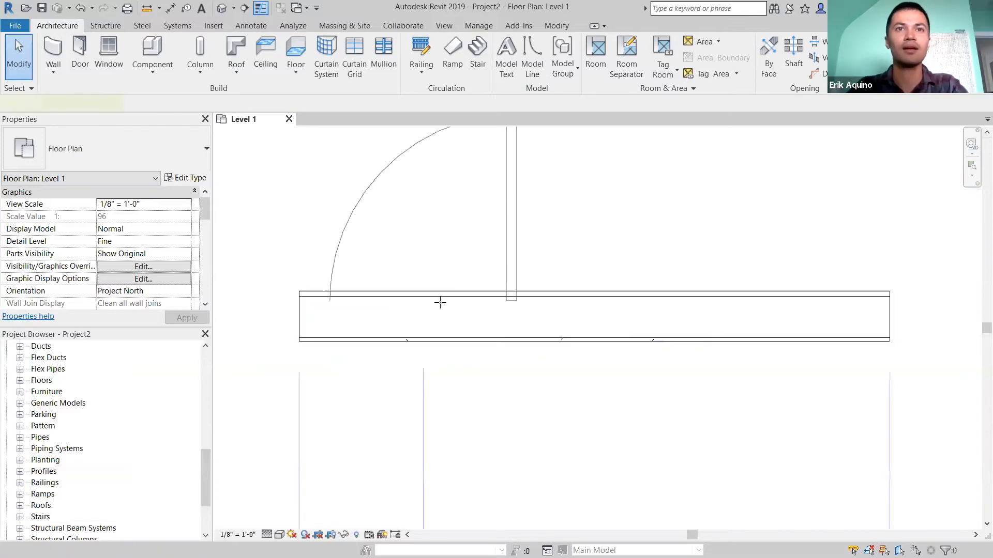
{"action": "left_click", "coordinate": [579, 312]}
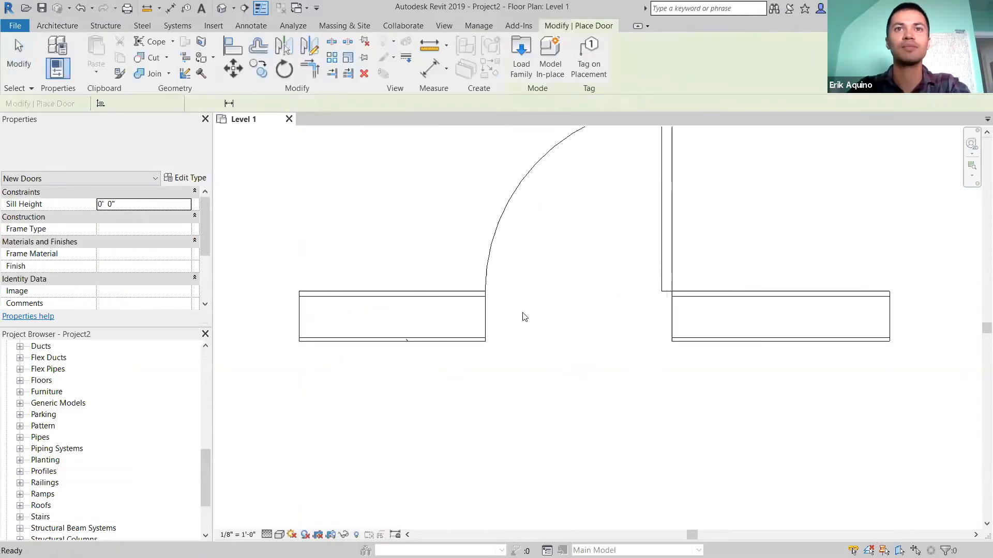
{"action": "key", "text": "Escape"}
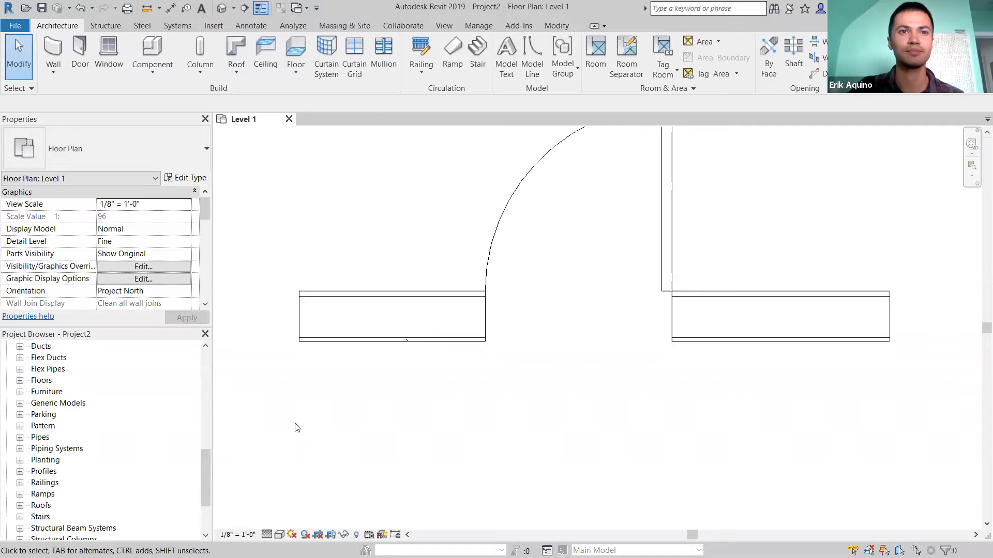
- Set Wrapping at Ends to Exterior in the freestanding wall's type properties and accept the change
{"action": "left_click", "coordinate": [359, 319]}
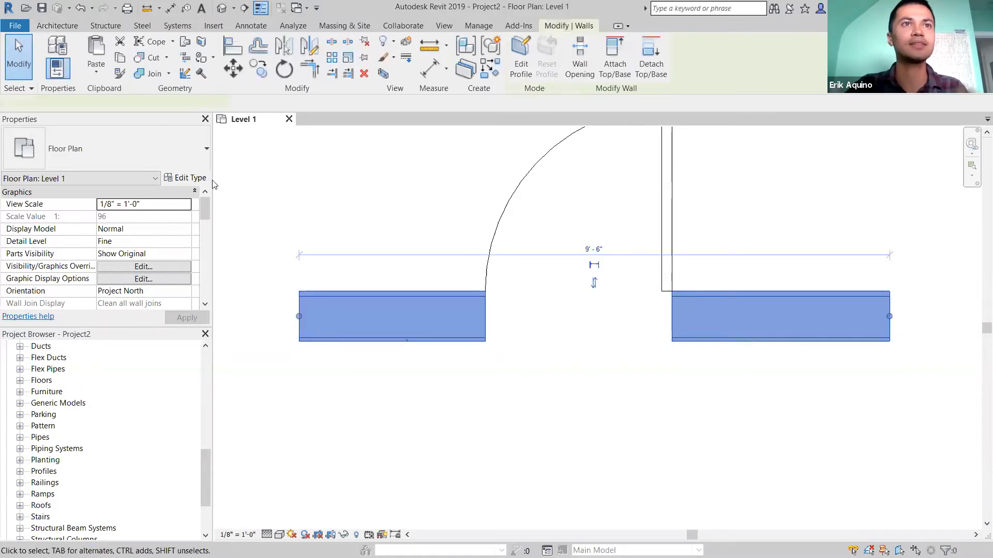
{"action": "left_click", "coordinate": [198, 178]}
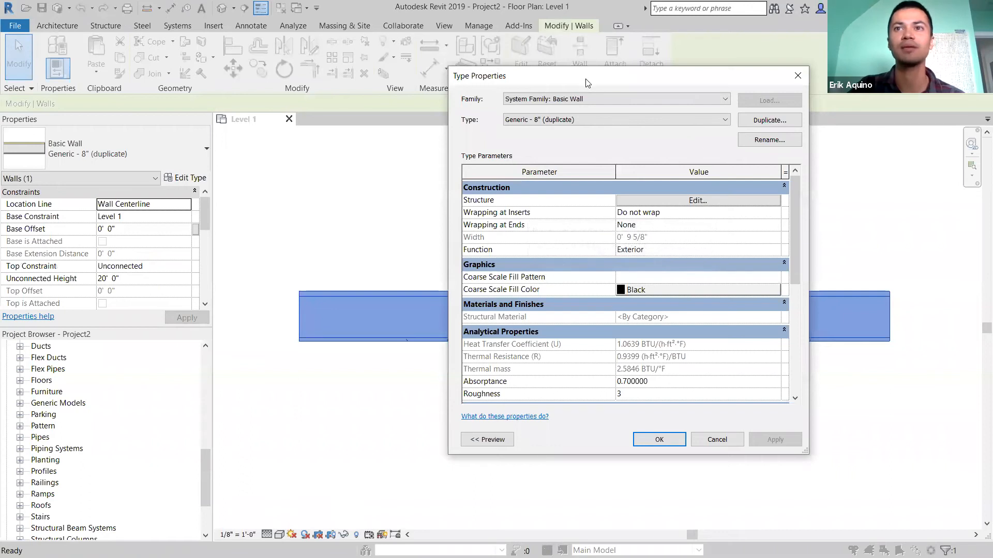
{"action": "left_click_drag", "start_coordinate": [584, 76], "coordinate": [842, 156]}
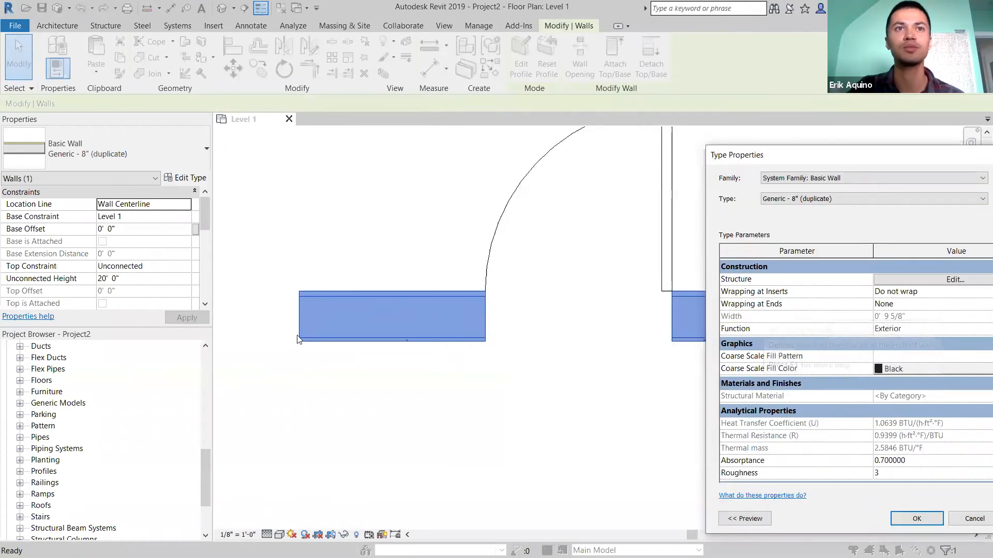
{"action": "left_click_drag", "start_coordinate": [869, 152], "coordinate": [776, 138]}
{"action": "left_click", "coordinate": [940, 293]}
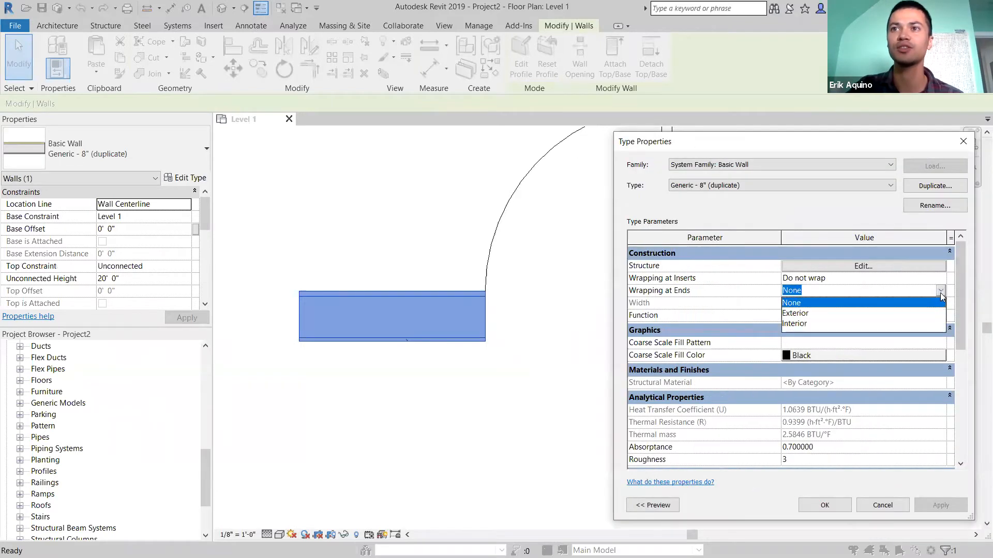
{"action": "left_click", "coordinate": [865, 313]}
{"action": "left_click", "coordinate": [833, 505]}
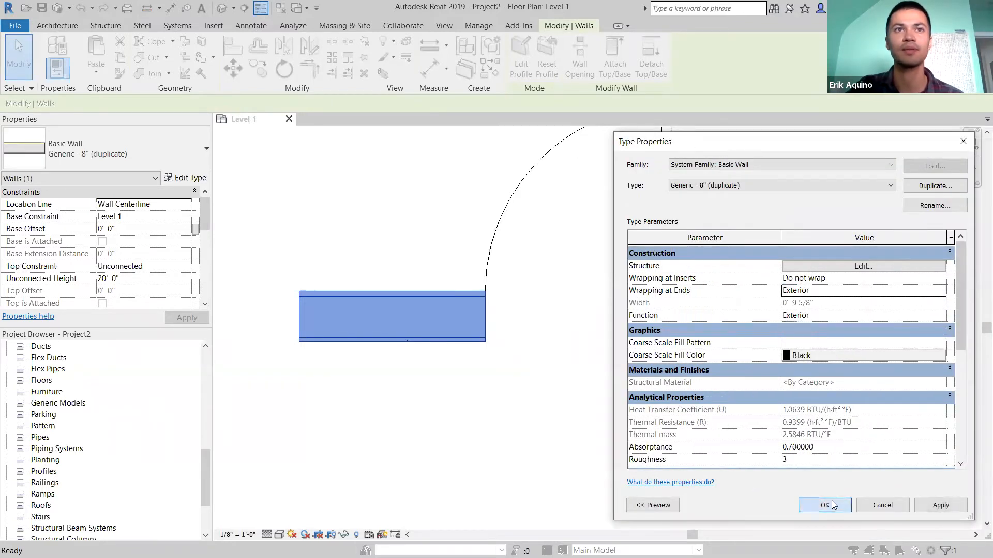
{"action": "left_click", "coordinate": [414, 381]}
{"action": "scroll", "coordinate": [342, 341], "scroll_direction": "up", "scroll_amount": 3}
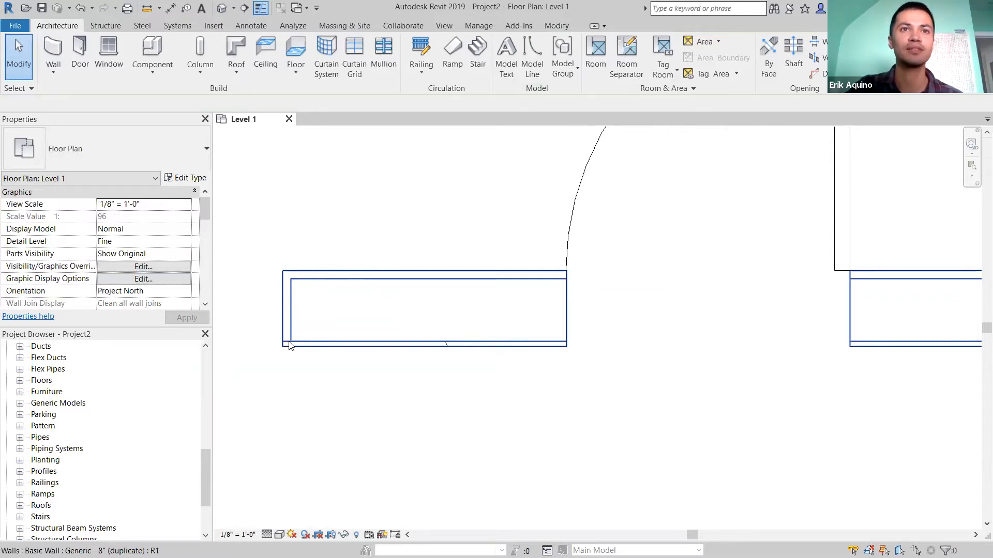
- Set Wrapping at Ends to Interior in the freestanding wall's type properties and apply it
{"action": "scroll", "coordinate": [326, 348], "scroll_direction": "down", "scroll_amount": 3}
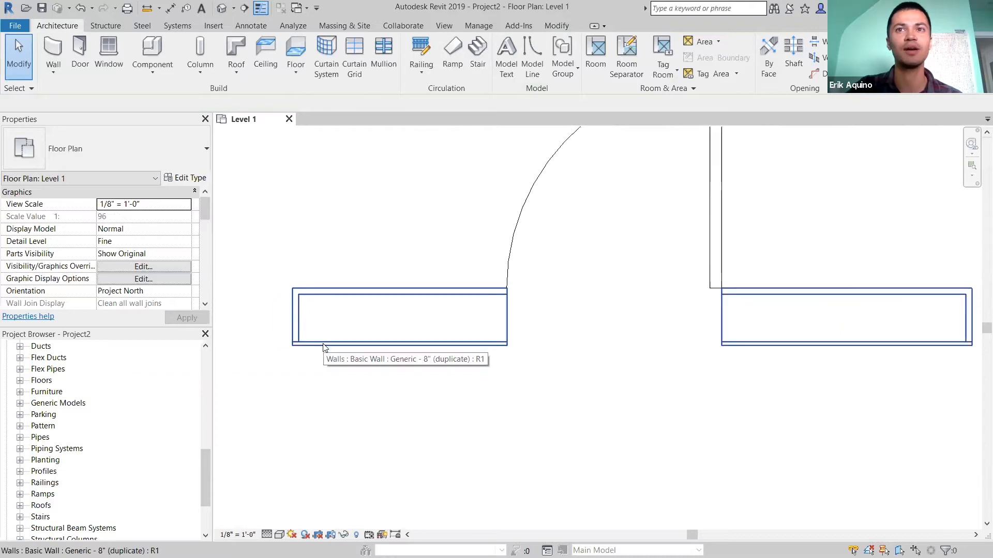
{"action": "middle_click_drag", "start_coordinate": [356, 345], "coordinate": [349, 344]}
{"action": "left_click", "coordinate": [365, 326]}
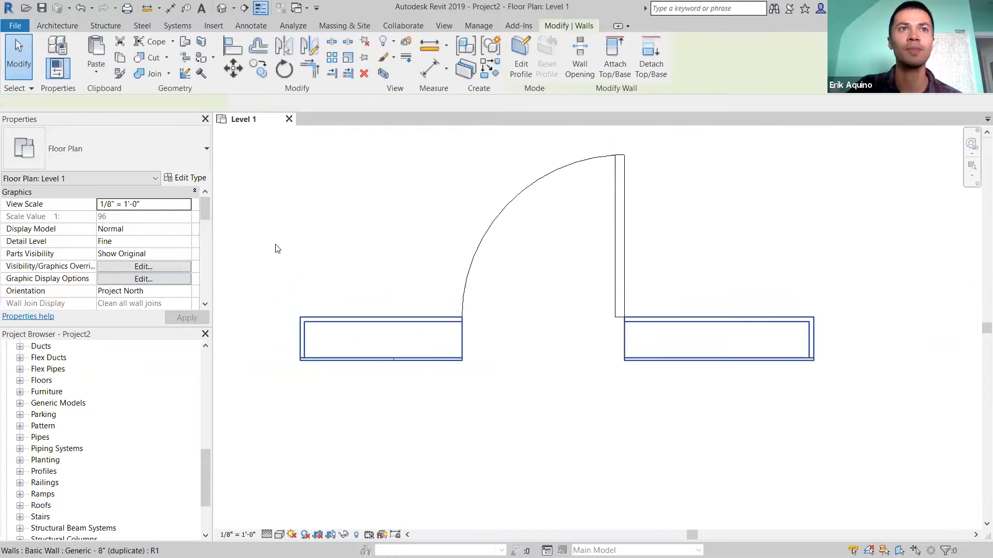
{"action": "left_click", "coordinate": [186, 178]}
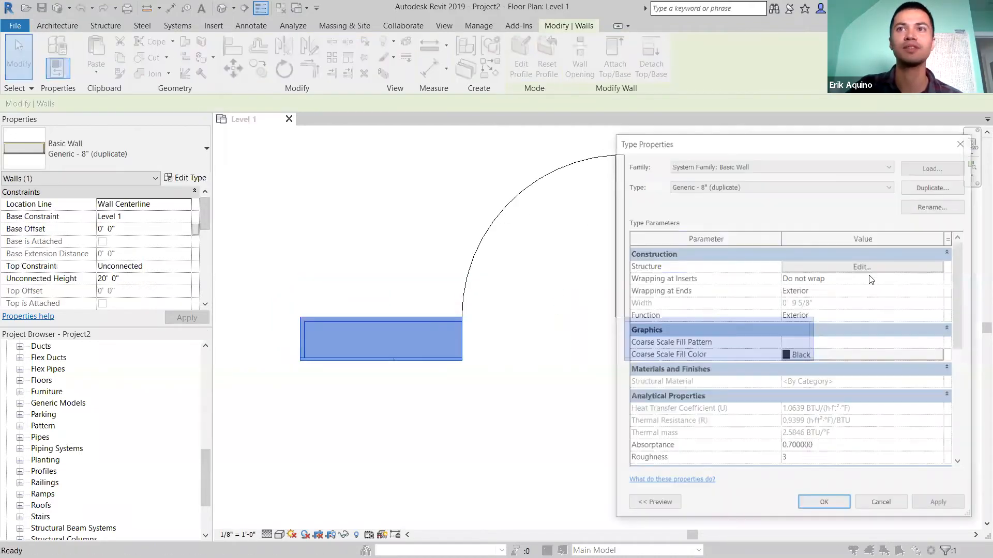
{"action": "left_click", "coordinate": [942, 292]}
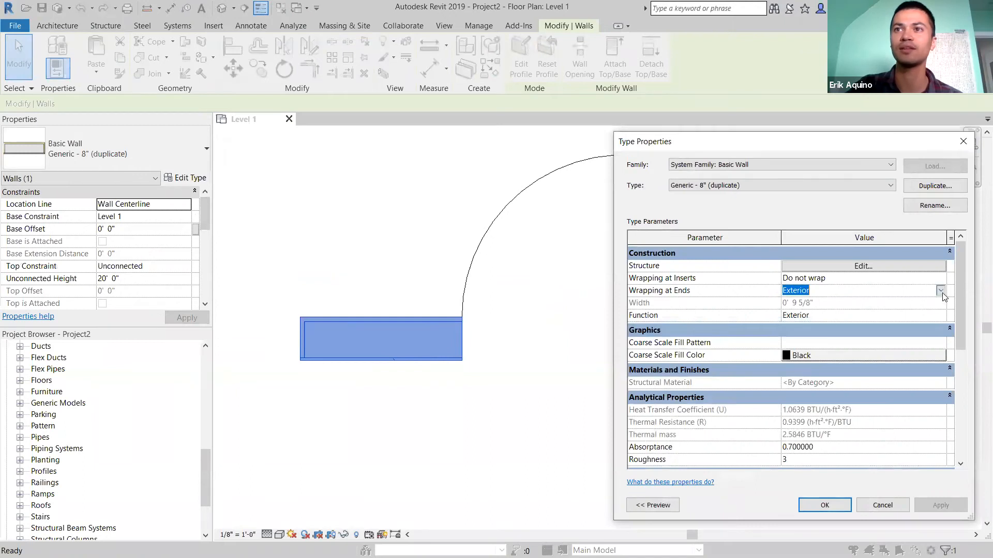
{"action": "left_click", "coordinate": [941, 290]}
{"action": "left_click", "coordinate": [844, 325]}
{"action": "left_click", "coordinate": [940, 506]}
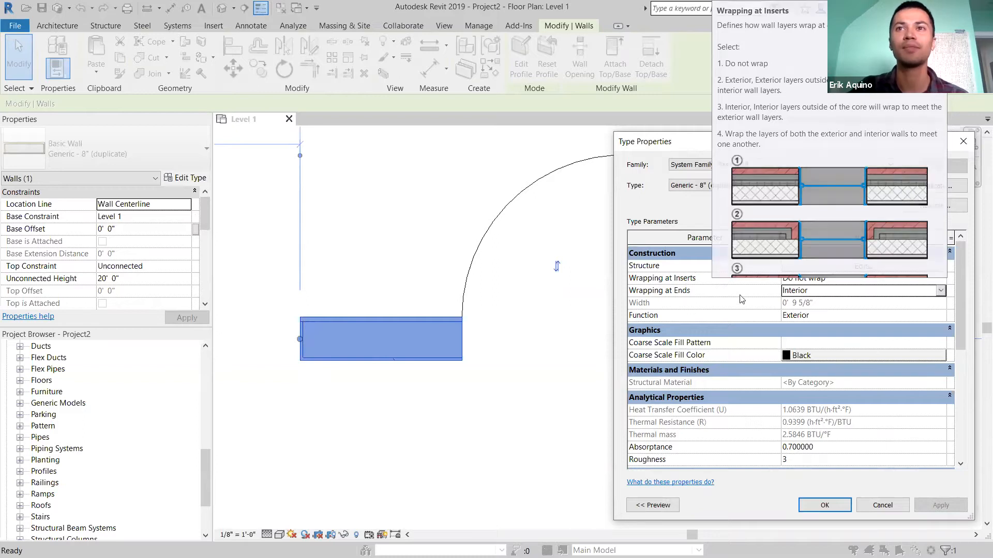
- Set the wall type's Wrapping at Inserts to Exterior and apply it
{"action": "left_click", "coordinate": [939, 278]}
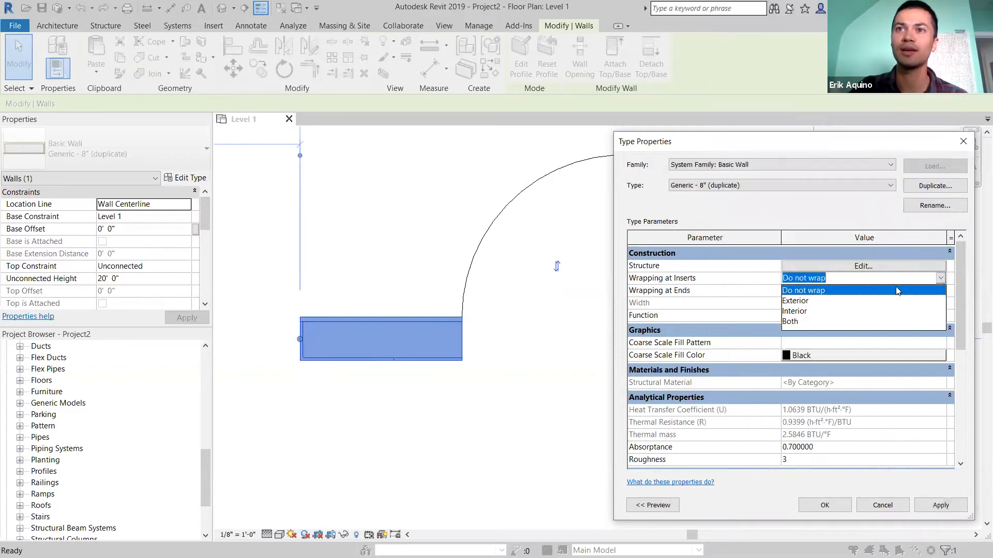
{"action": "left_click", "coordinate": [795, 301]}
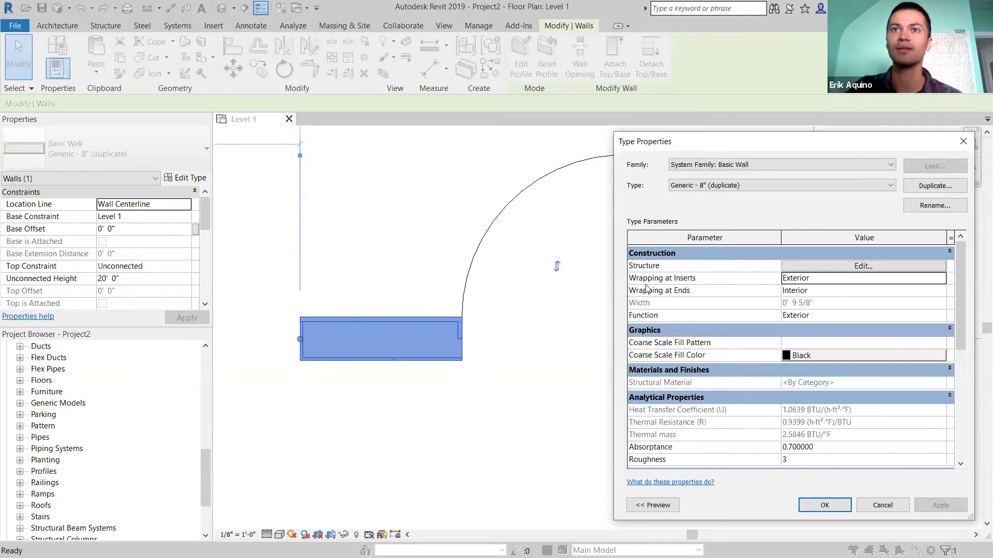
- Set the wall type's Wrapping at Inserts to Both and apply it
{"action": "left_click", "coordinate": [941, 279]}
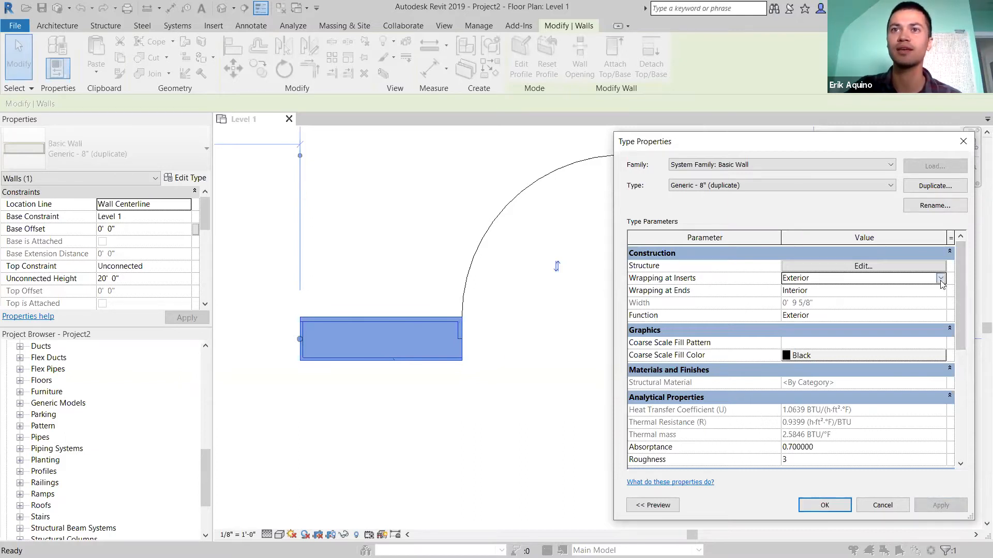
{"action": "left_click", "coordinate": [941, 279]}
{"action": "left_click", "coordinate": [795, 320]}
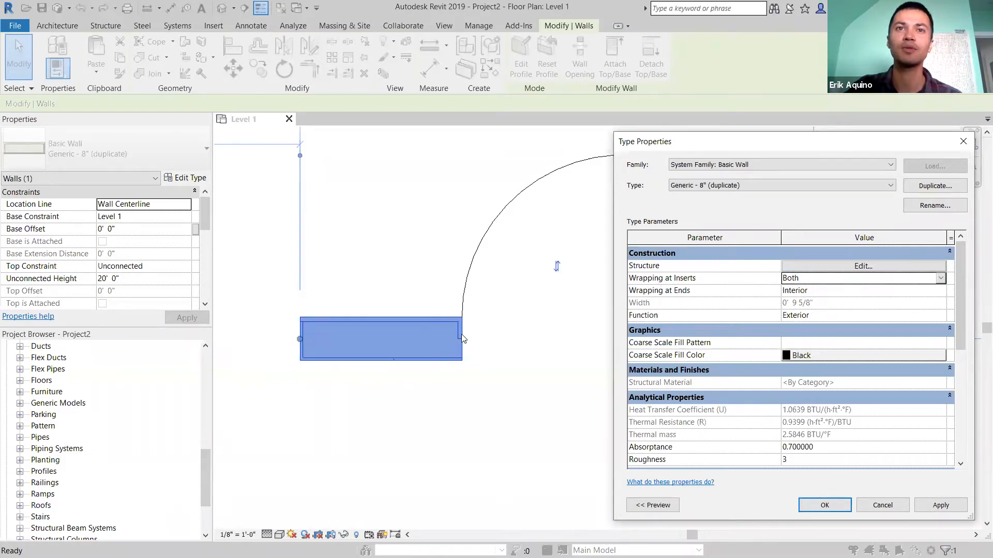
{"action": "left_click", "coordinate": [921, 503]}
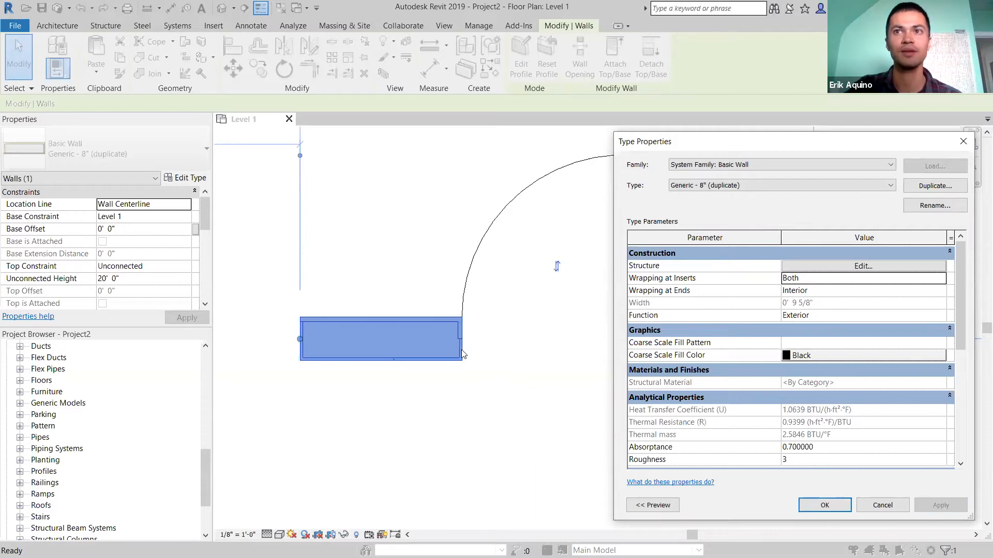
- Review the default wrapping options in the wall type's structure, and accept and close the type properties
{"action": "left_click", "coordinate": [862, 266]}
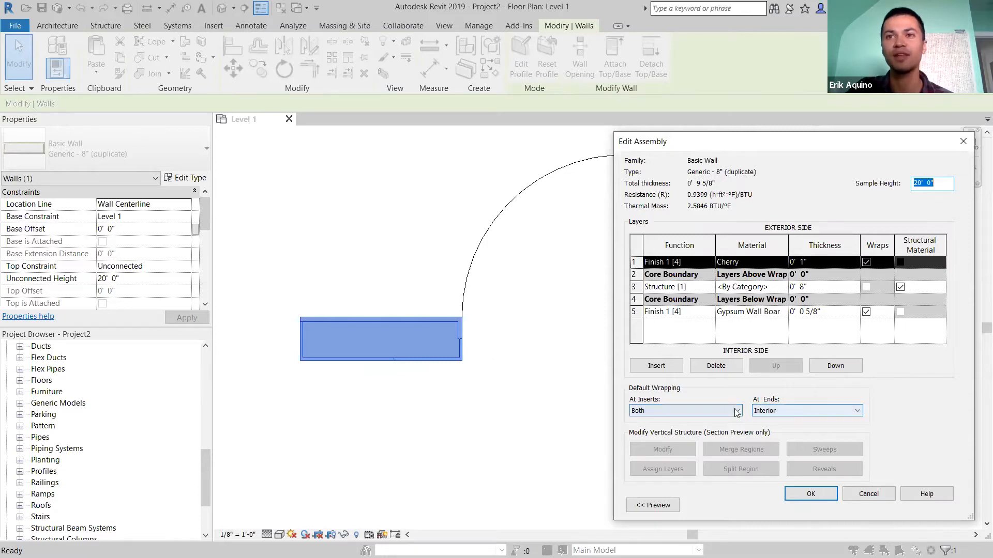
{"action": "left_click", "coordinate": [868, 495]}
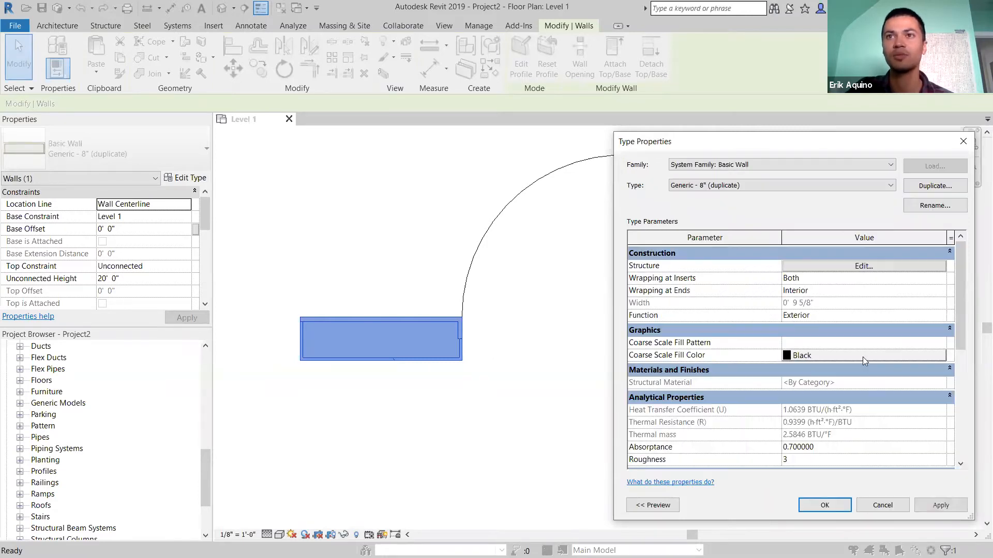
{"action": "left_click", "coordinate": [822, 266]}
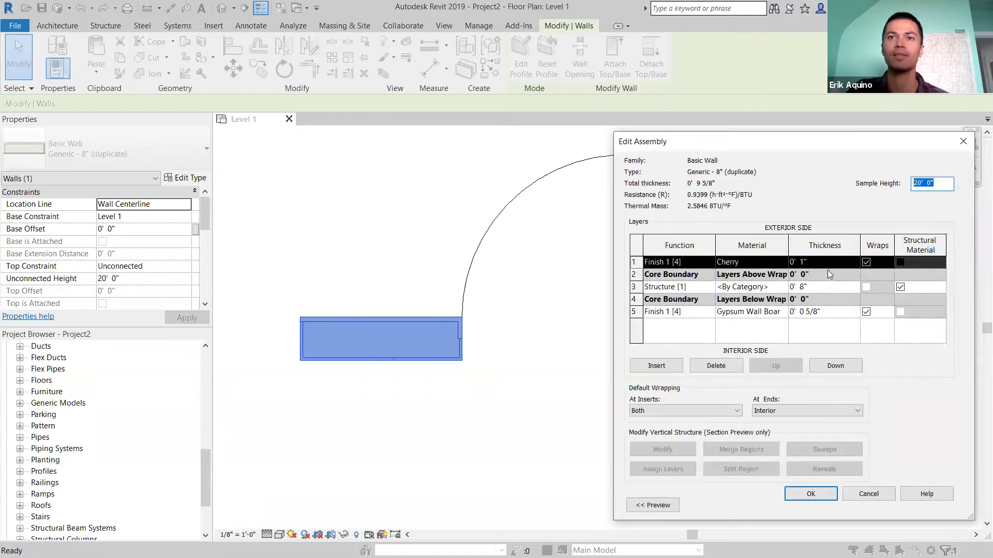
{"action": "left_click", "coordinate": [828, 498]}
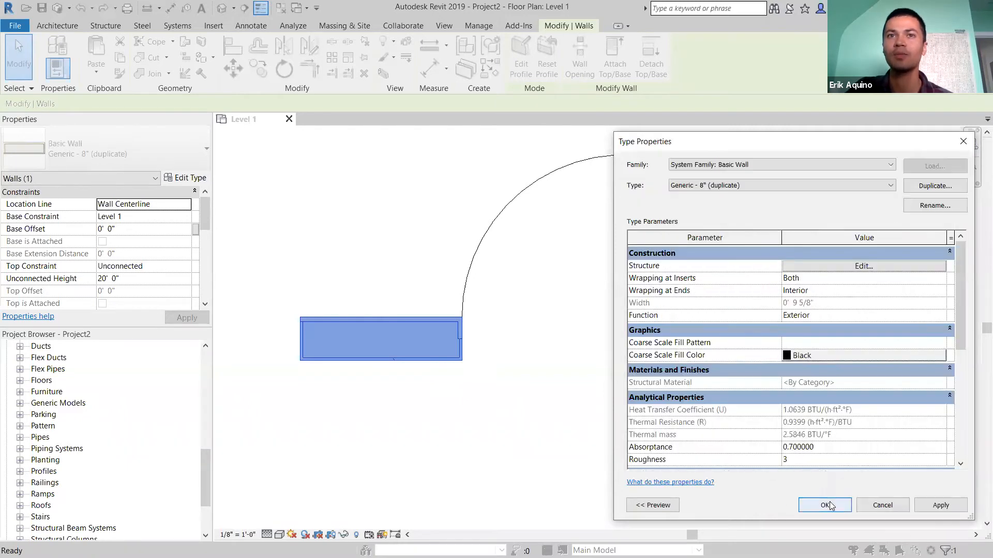
{"action": "left_click", "coordinate": [825, 504]}
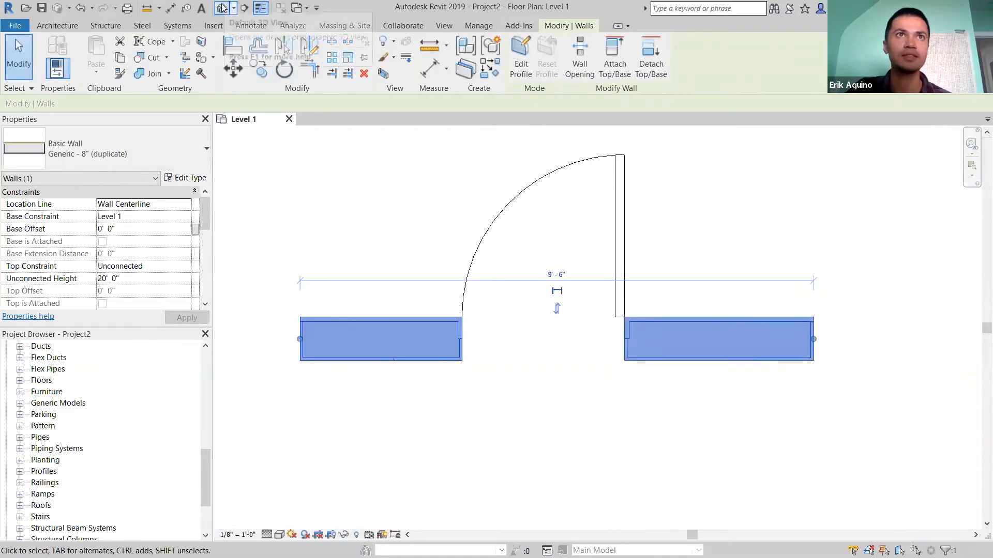
- Show the model in the default 3D view and select the room's walls one by one, ending with the short wall on the left side
{"action": "scroll", "coordinate": [531, 395], "scroll_direction": "up", "scroll_amount": 4}
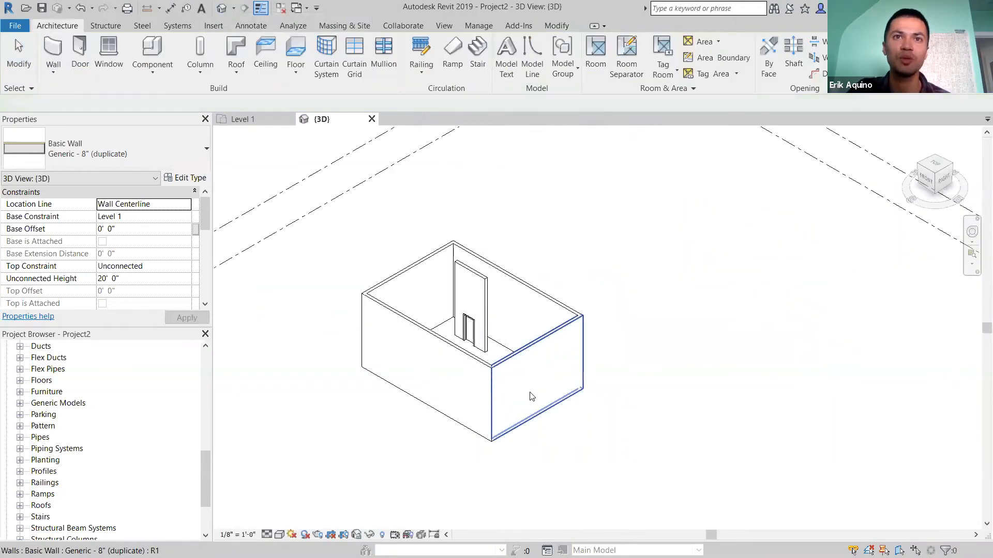
{"action": "left_click", "coordinate": [519, 225]}
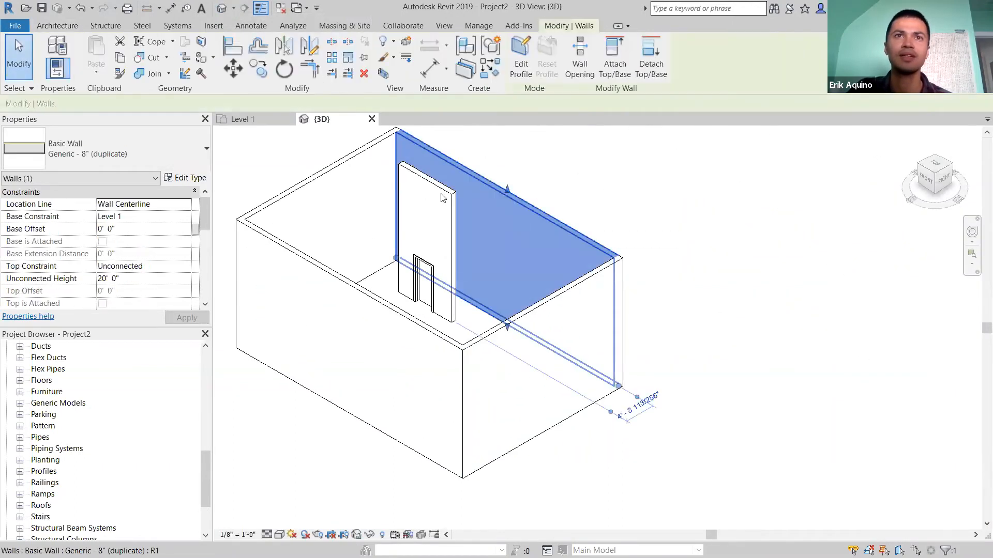
{"action": "left_click", "coordinate": [354, 173]}
{"action": "left_click", "coordinate": [375, 319]}
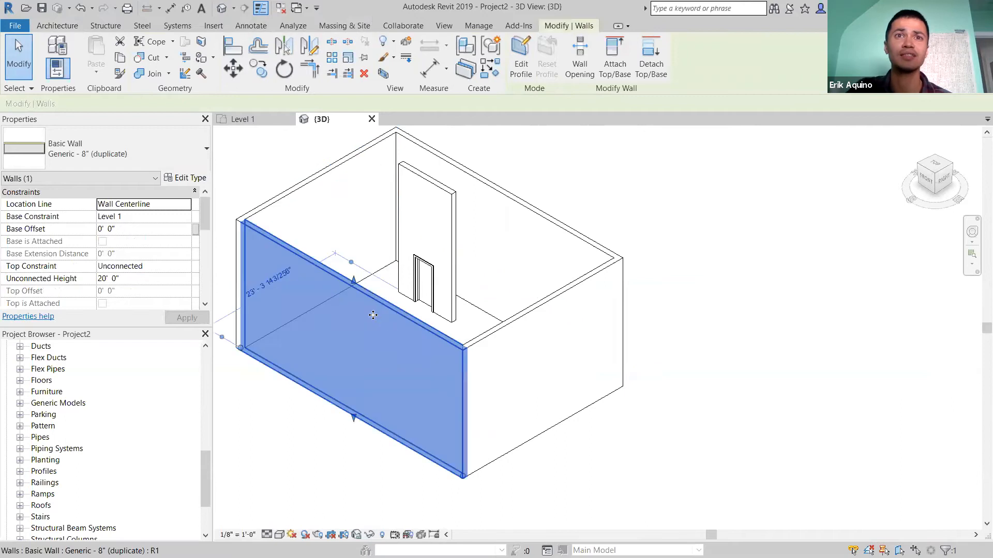
{"action": "left_click", "coordinate": [496, 337]}
{"action": "left_click", "coordinate": [362, 202]}
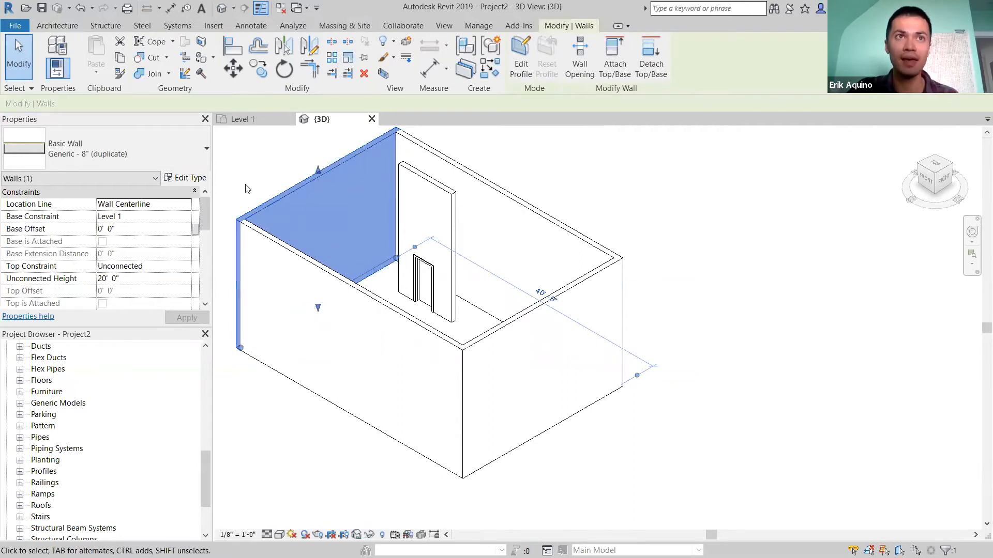
- Open the structure of the selected wall's type and preview it with the Section: Modify type attributes view
{"action": "left_click", "coordinate": [192, 179]}
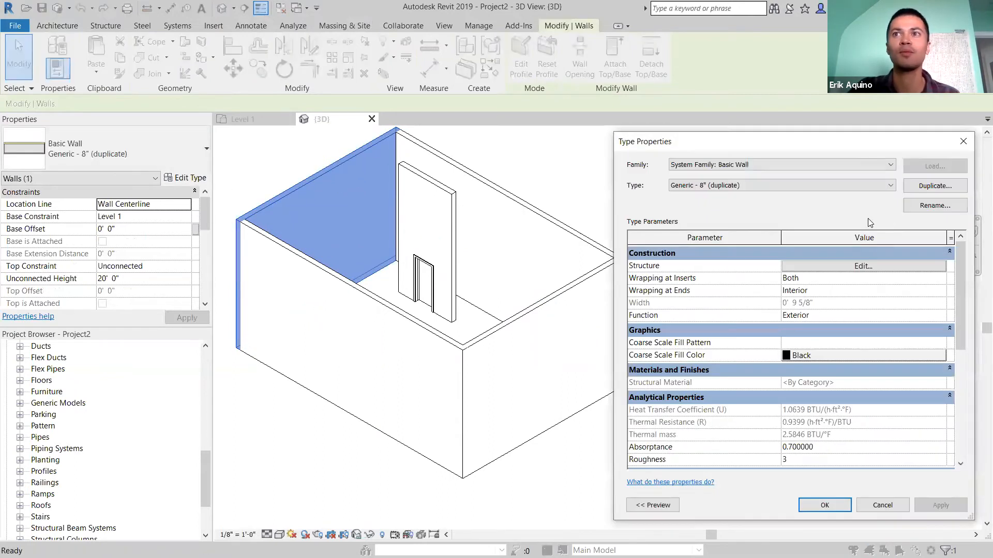
{"action": "left_click", "coordinate": [882, 268]}
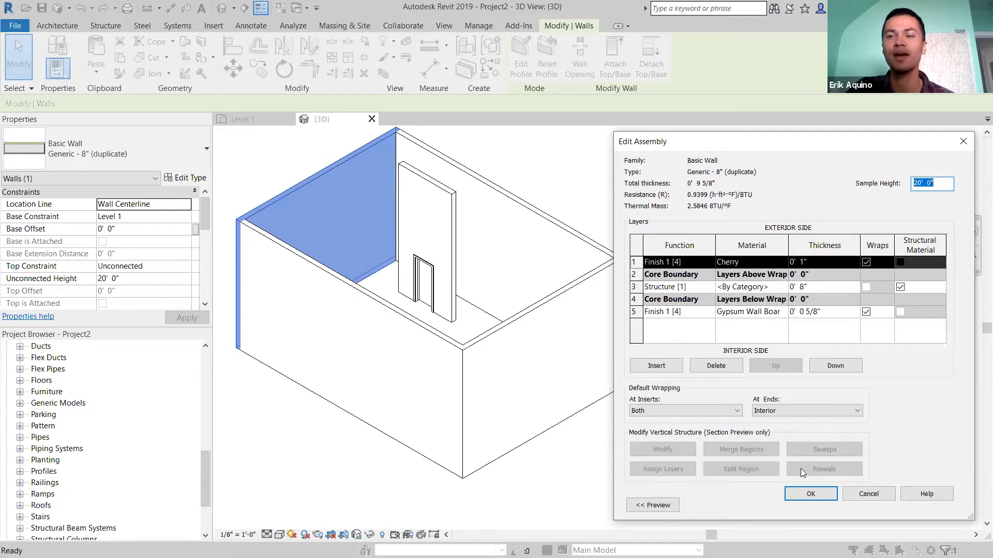
{"action": "left_click", "coordinate": [653, 505]}
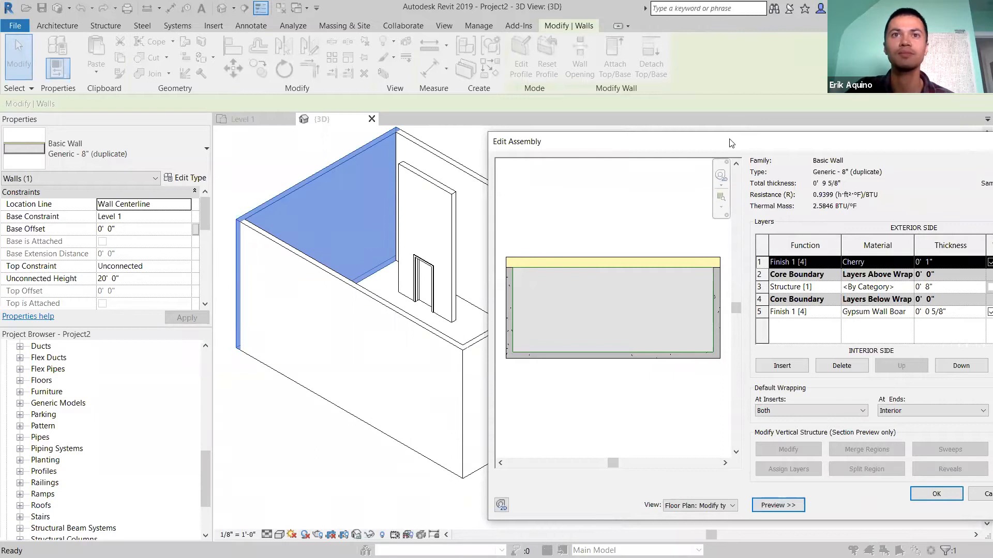
{"action": "left_click_drag", "start_coordinate": [732, 143], "coordinate": [601, 119]}
{"action": "left_click", "coordinate": [565, 483]}
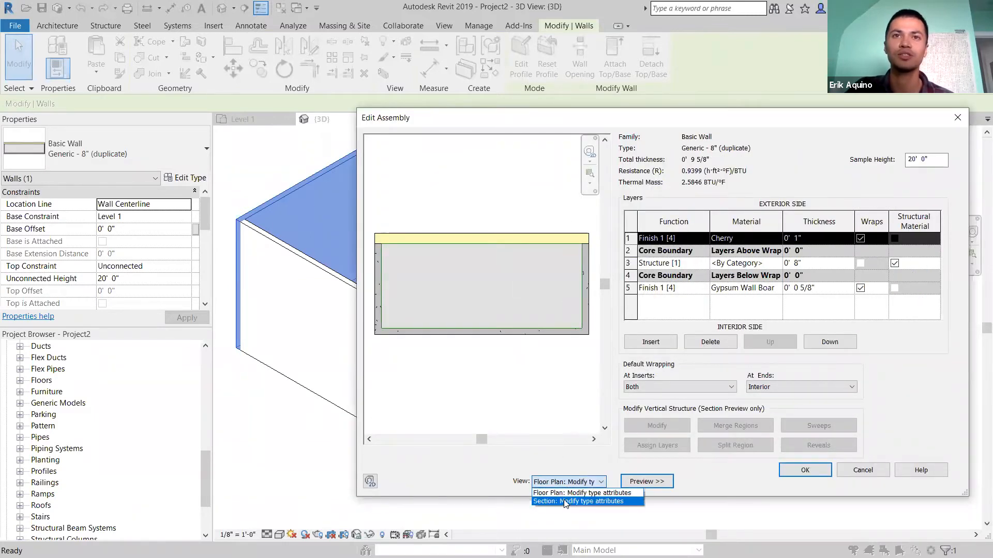
{"action": "left_click", "coordinate": [564, 500]}
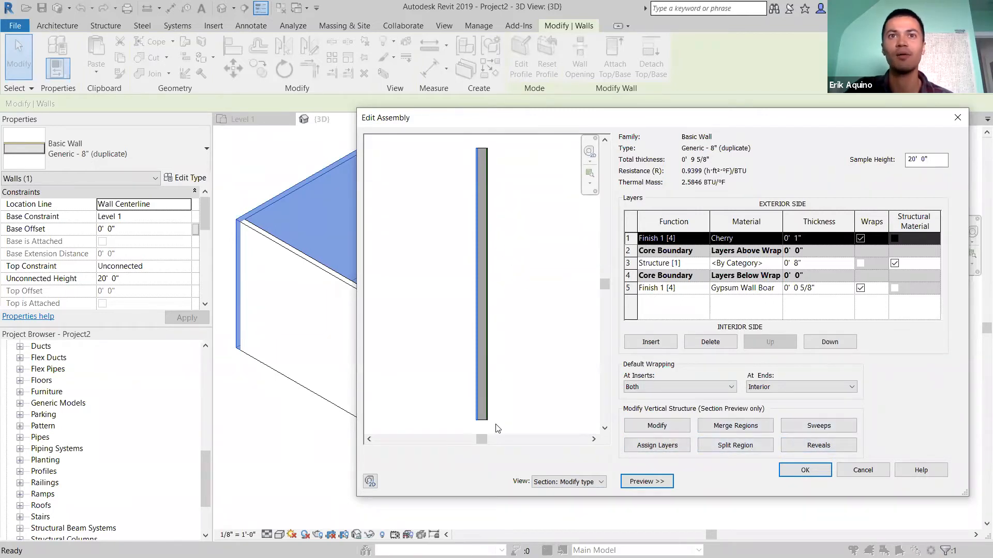
- Unlock the bottom edge of the exterior Cherry finish layer in the section preview with Modify, and accept the assembly and type changes
{"action": "scroll", "coordinate": [483, 429], "scroll_direction": "up", "scroll_amount": 4}
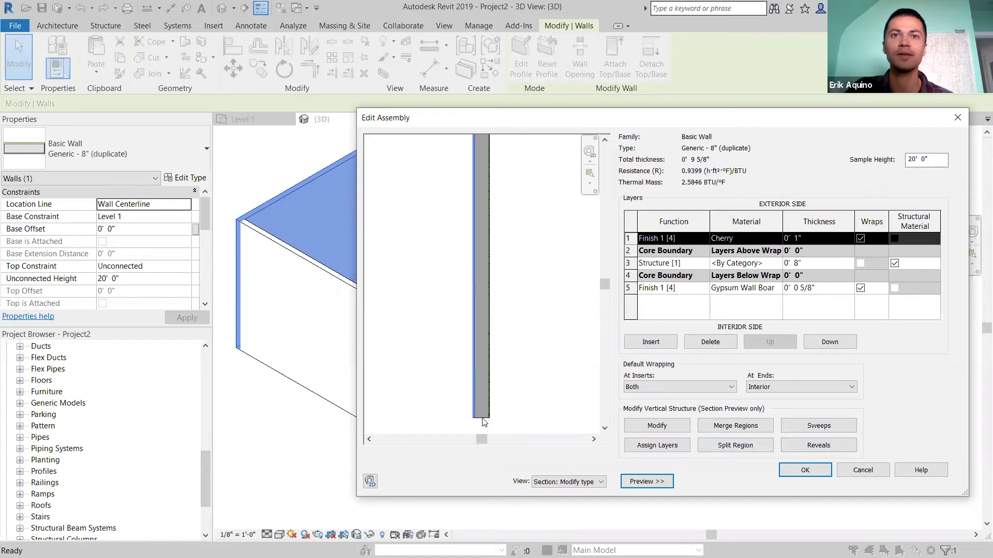
{"action": "scroll", "coordinate": [475, 428], "scroll_direction": "up", "scroll_amount": 6}
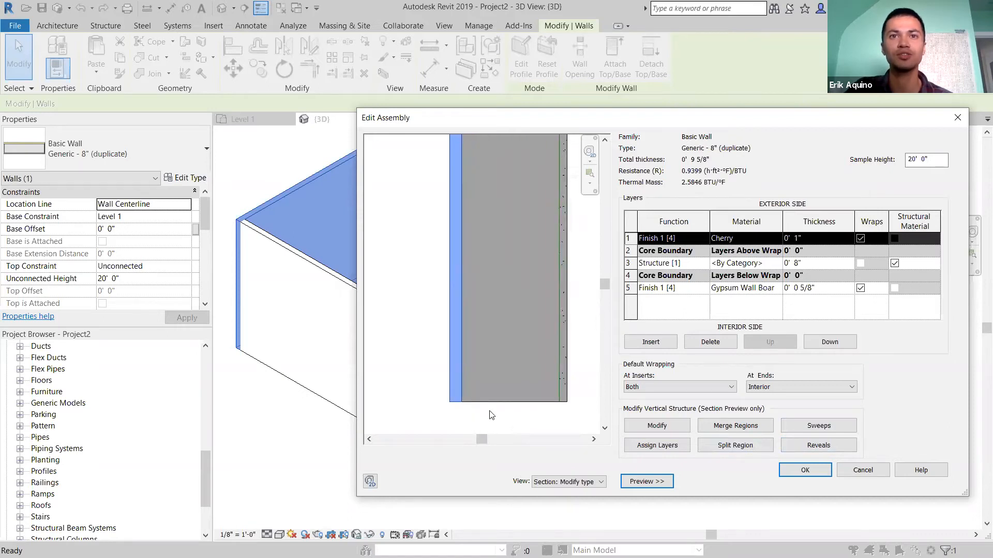
{"action": "mouse_move", "coordinate": [506, 413]}
{"action": "middle_mouse_down"}
{"action": "mouse_move", "coordinate": [511, 400]}
{"action": "mouse_move", "coordinate": [501, 410]}
{"action": "mouse_move", "coordinate": [508, 419]}
{"action": "middle_mouse_up"}
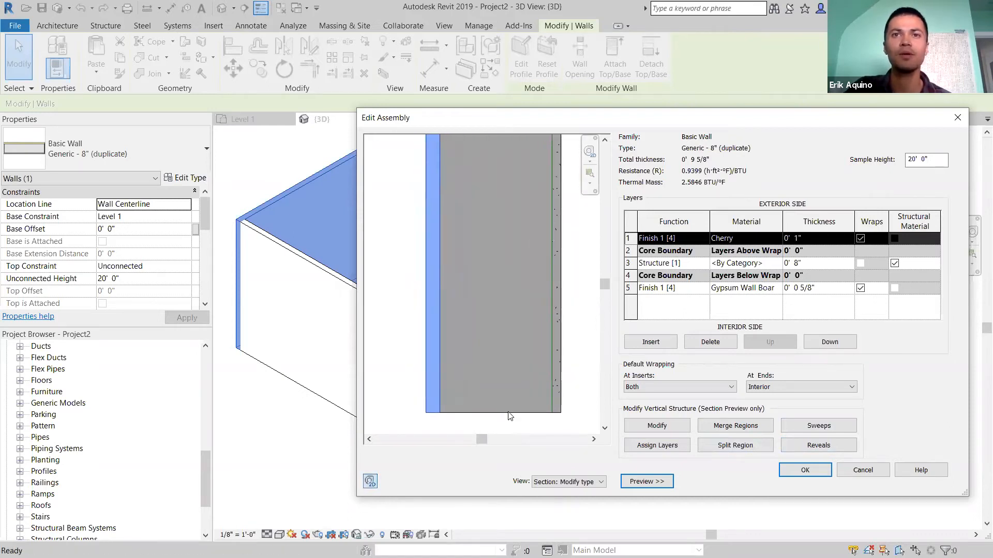
{"action": "left_click", "coordinate": [655, 429]}
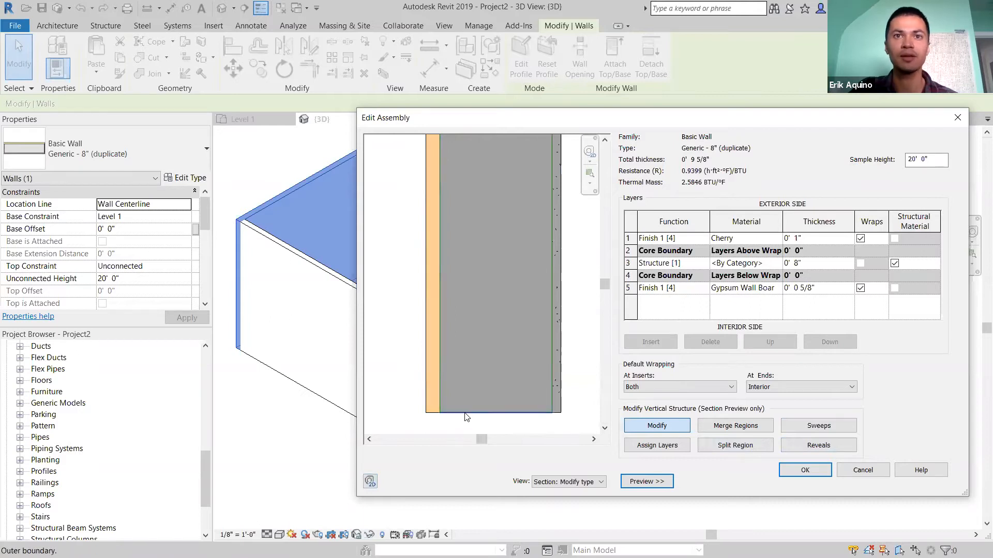
{"action": "scroll", "coordinate": [436, 417], "scroll_direction": "up", "scroll_amount": 1}
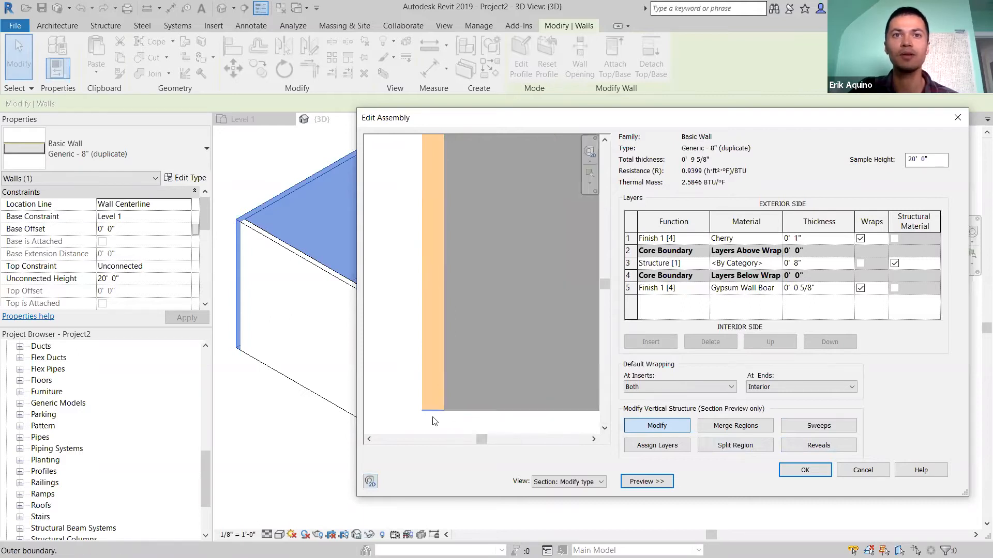
{"action": "scroll", "coordinate": [433, 395], "scroll_direction": "down", "scroll_amount": 1}
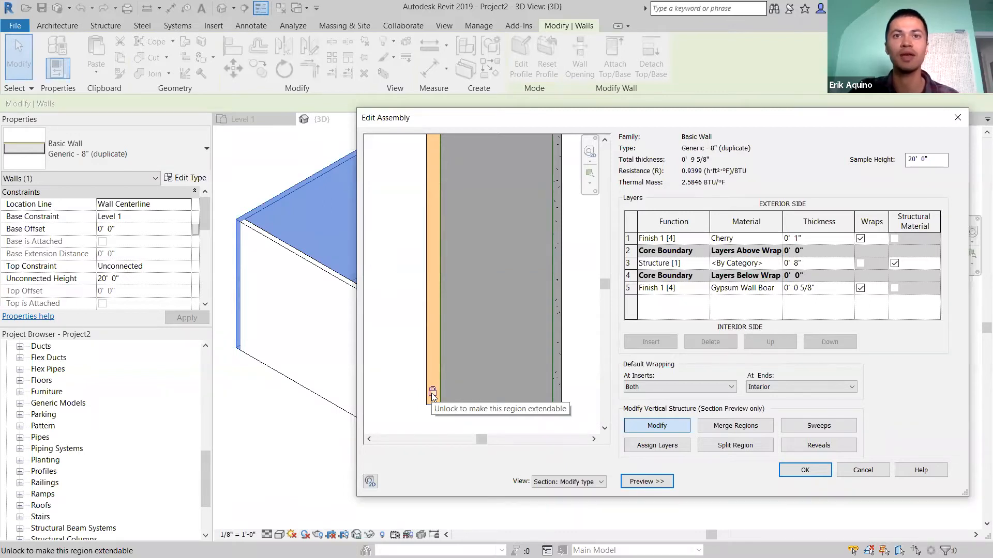
{"action": "left_click", "coordinate": [433, 394]}
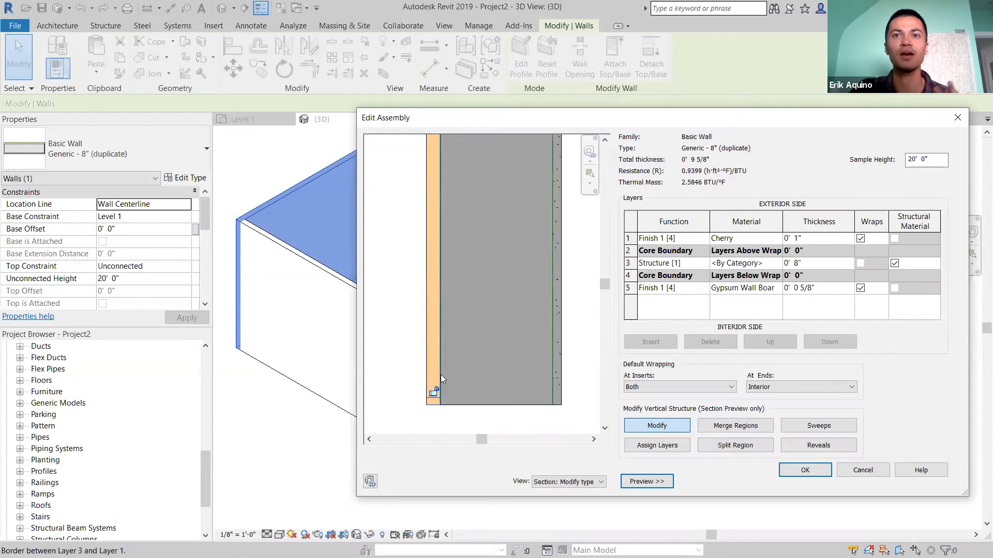
{"action": "left_click", "coordinate": [813, 469]}
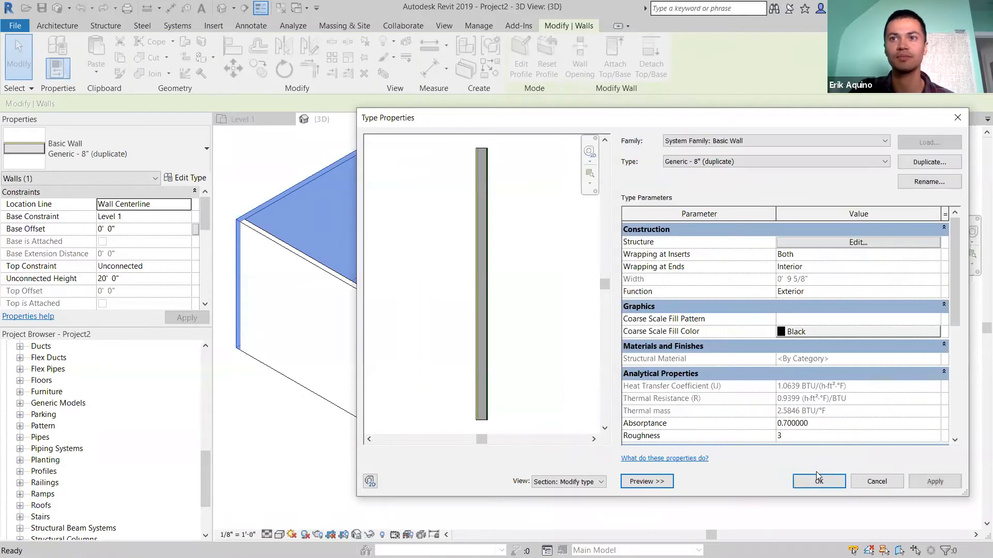
{"action": "left_click", "coordinate": [820, 482]}
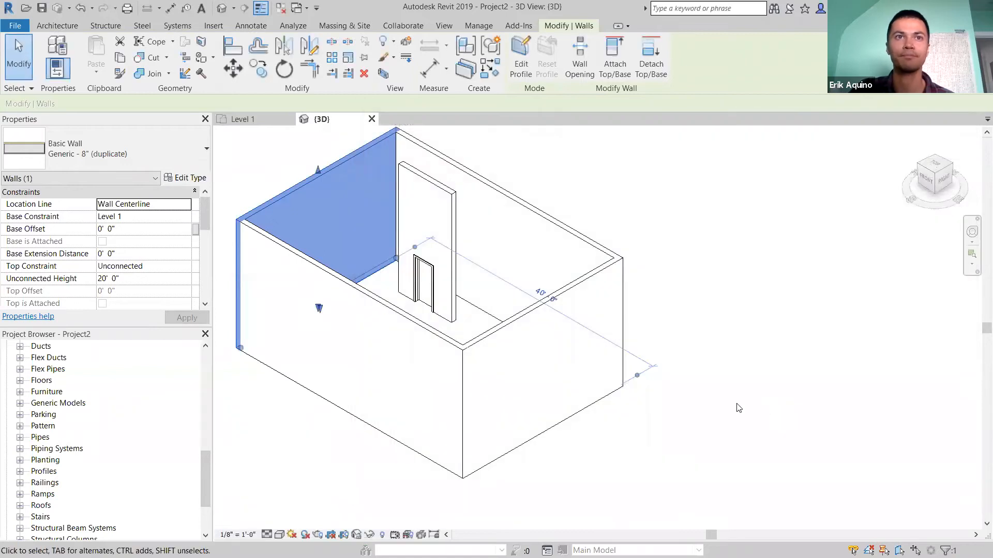
- Raise the bottom edge of the selected wall's unlocked exterior finish layer by about 2' 4 3/4" using its shape handle
{"action": "middle_click_drag", "start_coordinate": [578, 408], "coordinate": [694, 427]}
{"action": "middle_click_drag", "start_coordinate": [559, 370], "coordinate": [507, 271], "text": "shift"}
{"action": "scroll", "coordinate": [497, 290], "scroll_direction": "up", "scroll_amount": 4}
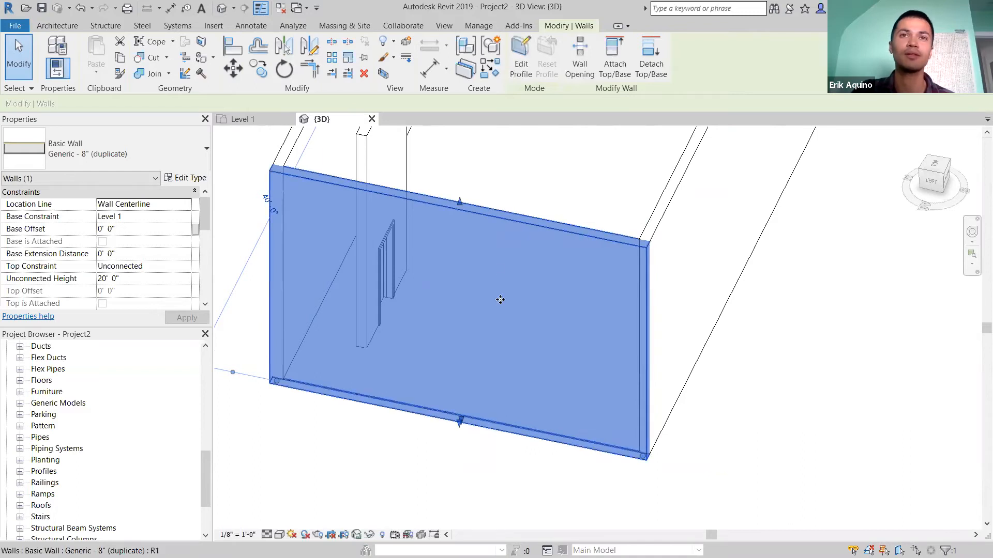
{"action": "middle_click_drag", "start_coordinate": [477, 224], "coordinate": [461, 215]}
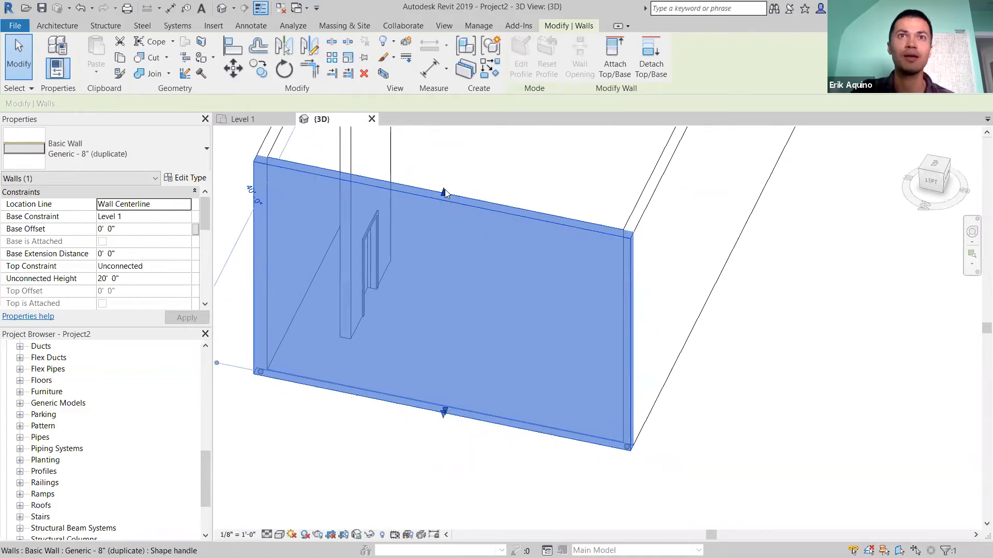
{"action": "scroll", "coordinate": [444, 193], "scroll_direction": "up", "scroll_amount": 1}
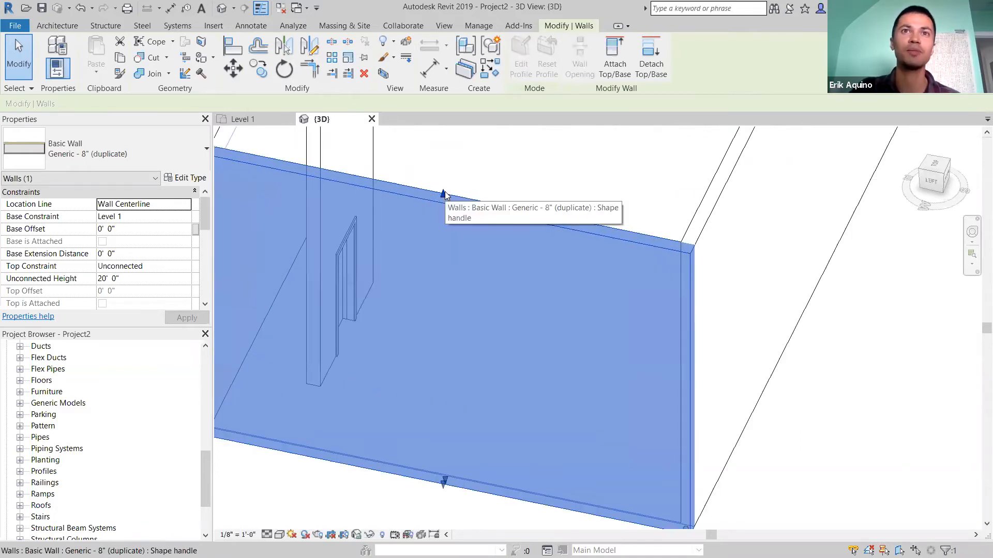
{"action": "scroll", "coordinate": [443, 194], "scroll_direction": "down", "scroll_amount": 1}
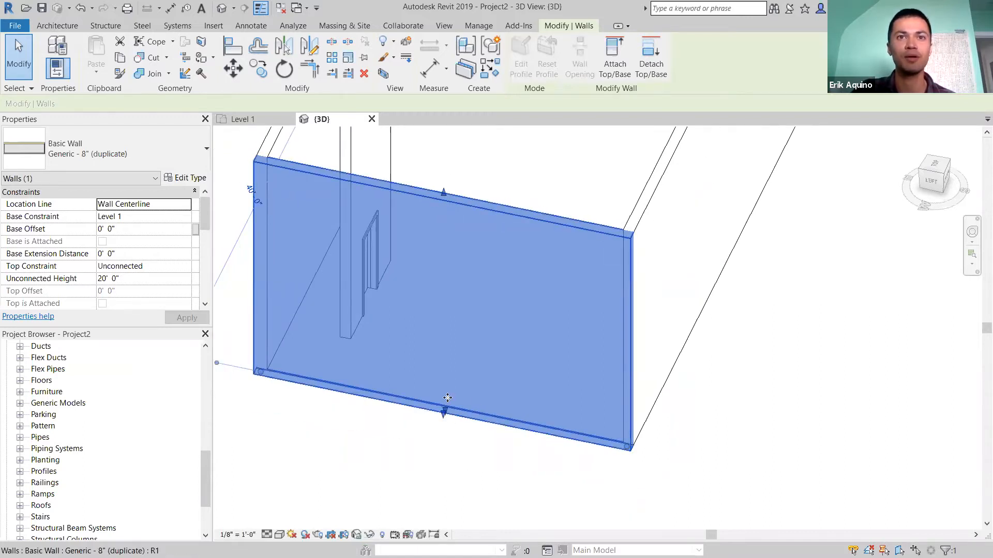
{"action": "scroll", "coordinate": [448, 419], "scroll_direction": "up", "scroll_amount": 4}
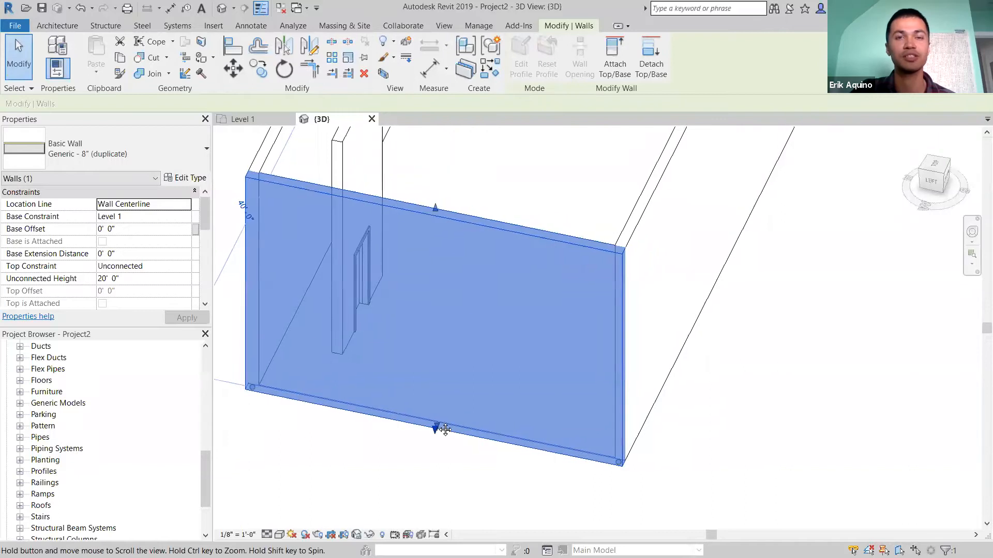
{"action": "scroll", "coordinate": [439, 417], "scroll_direction": "up", "scroll_amount": 3}
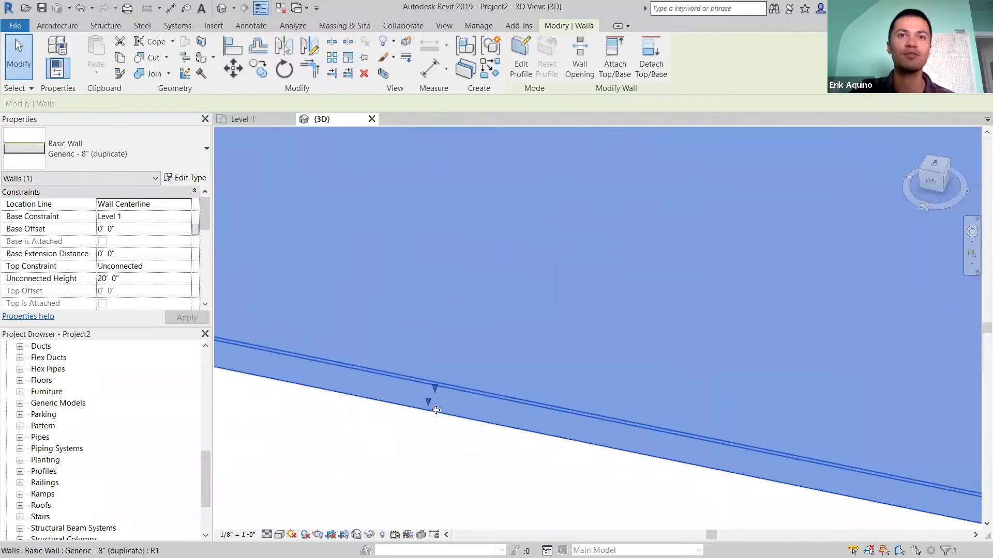
{"action": "left_click_drag", "start_coordinate": [421, 414], "coordinate": [426, 307]}
{"action": "scroll", "coordinate": [426, 307], "scroll_direction": "down", "scroll_amount": 4}
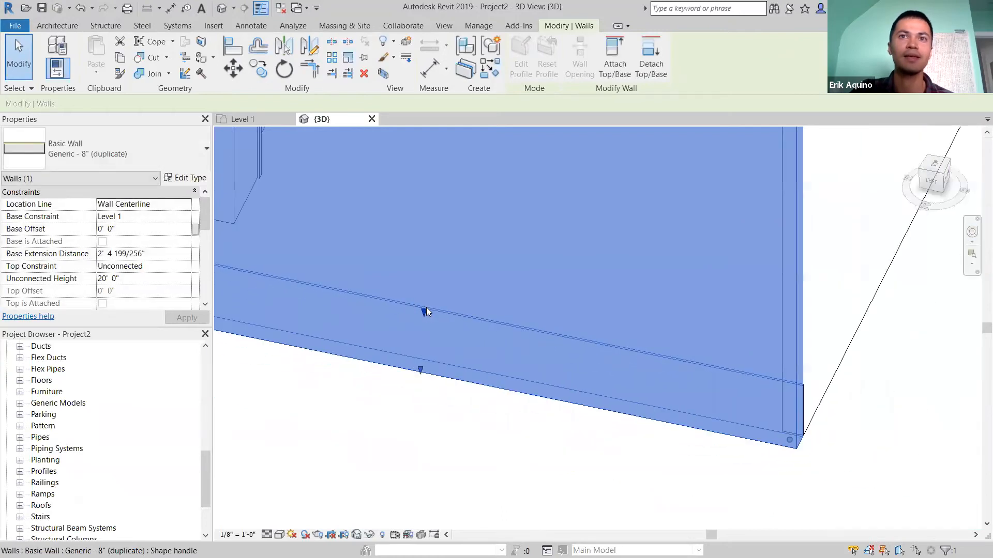
{"action": "middle_click_drag", "start_coordinate": [462, 362], "coordinate": [480, 369]}
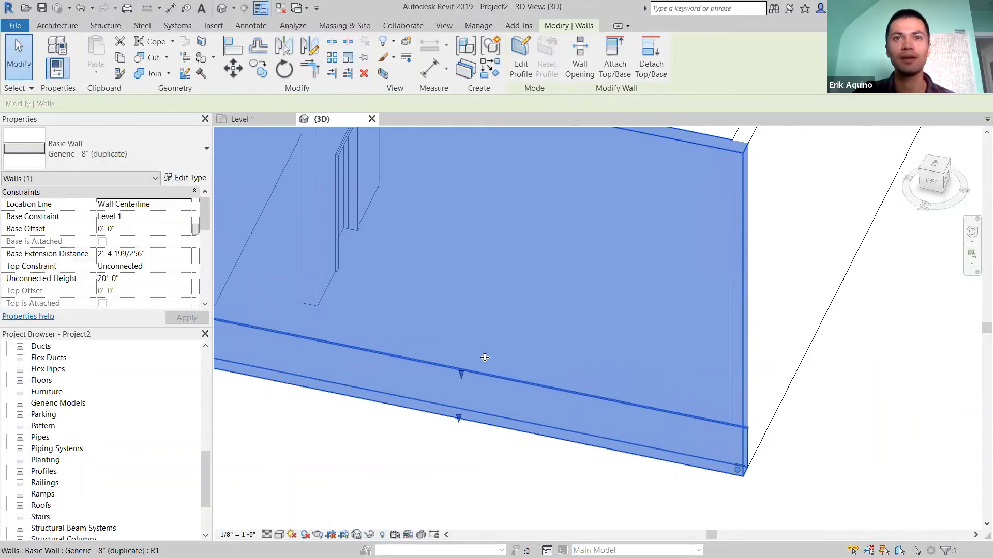
{"action": "scroll", "coordinate": [486, 367], "scroll_direction": "down", "scroll_amount": 3}
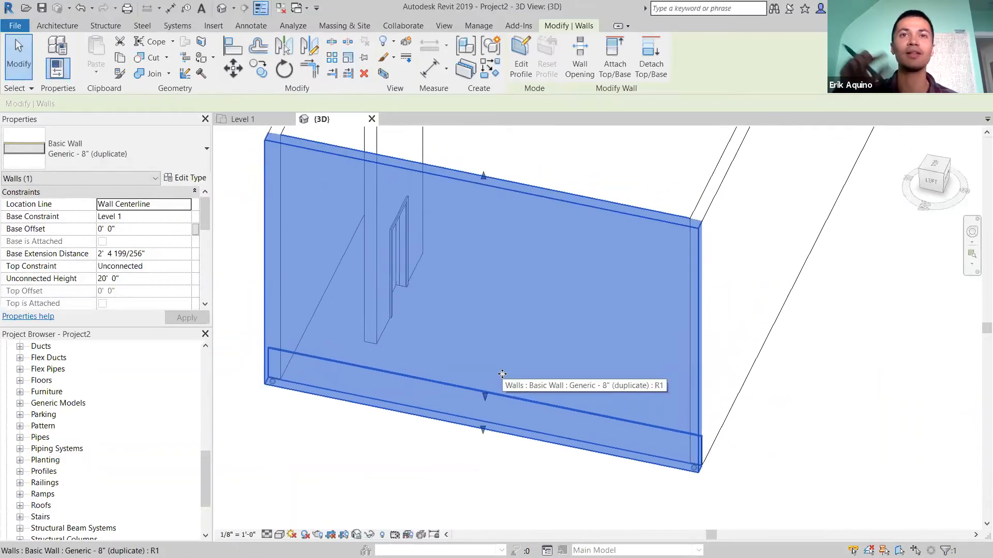
- Raise the bottom edge of the short end wall's exterior finish layer to a base extension distance of about 7' 3 3/8"
{"action": "scroll", "coordinate": [500, 369], "scroll_direction": "down", "scroll_amount": 2}
{"action": "middle_click_drag", "start_coordinate": [497, 359], "coordinate": [414, 430], "text": "shift"}
{"action": "scroll", "coordinate": [414, 430], "scroll_direction": "up", "scroll_amount": 2}
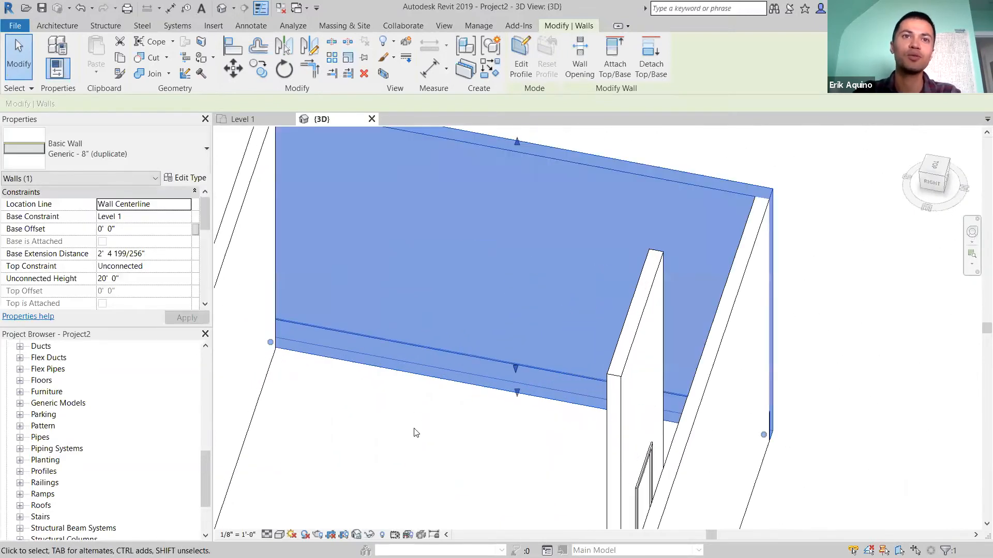
{"action": "left_click", "coordinate": [414, 431]}
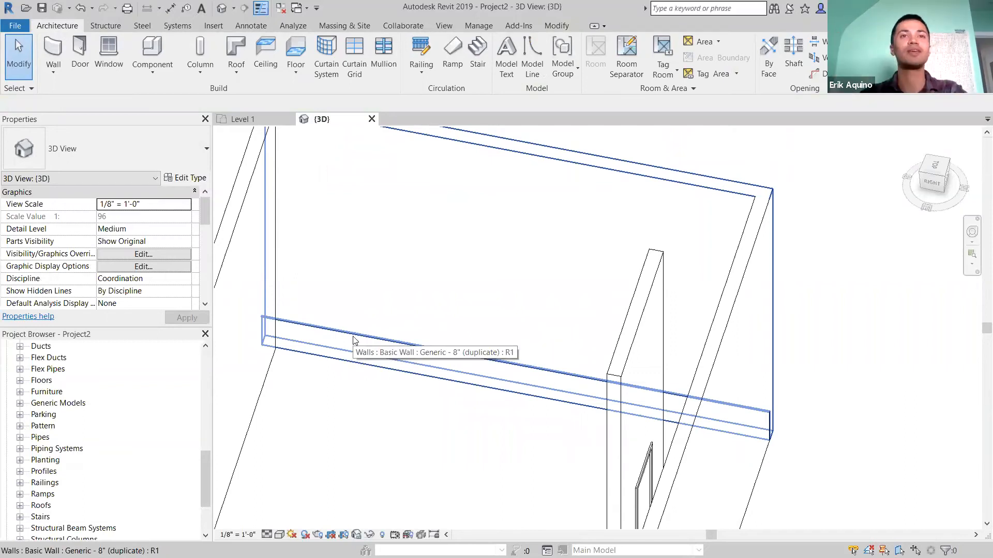
{"action": "left_click", "coordinate": [419, 331]}
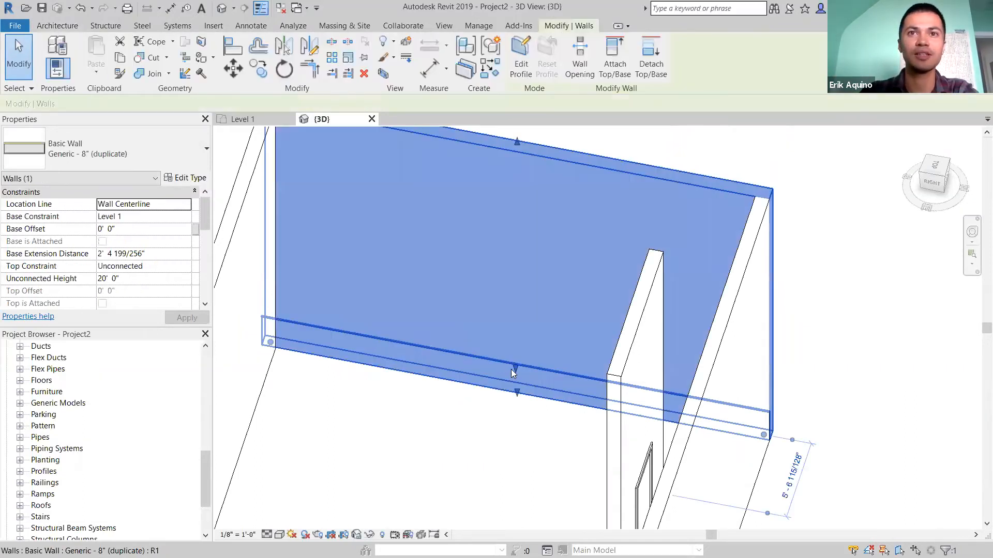
{"action": "mouse_move", "coordinate": [517, 321]}
{"action": "left_mouse_down"}
{"action": "mouse_move", "coordinate": [520, 303]}
{"action": "mouse_move", "coordinate": [516, 312]}
{"action": "left_mouse_up"}
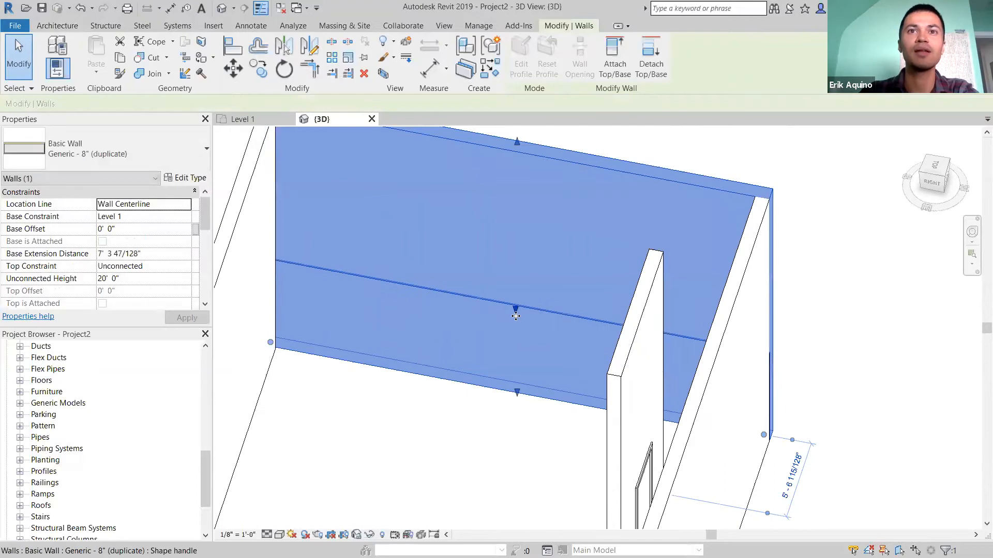
{"action": "scroll", "coordinate": [530, 296], "scroll_direction": "down", "scroll_amount": 2}
{"action": "middle_click_drag", "start_coordinate": [530, 296], "coordinate": [499, 311]}
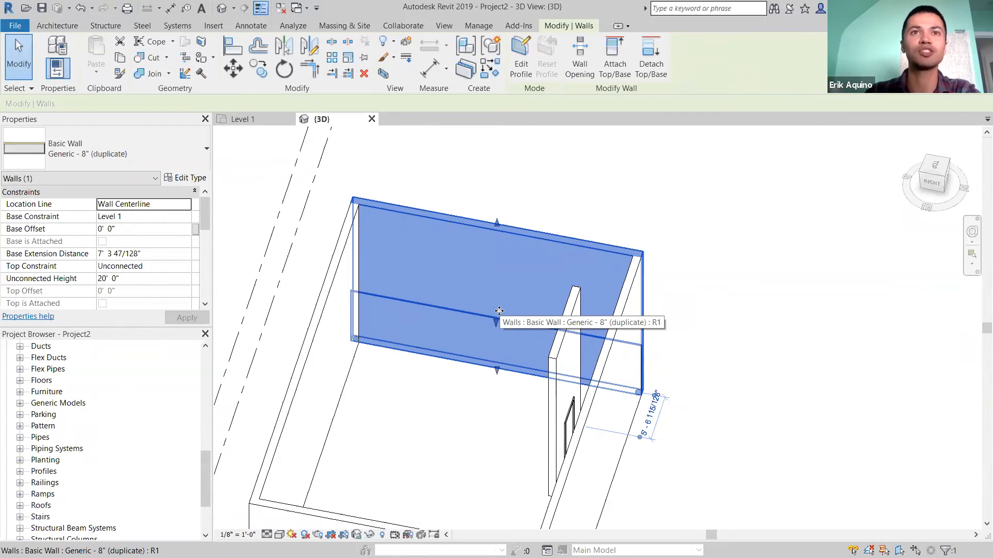
- Check the adjoining long wall, reselect the wall with the raised finish, and open its type's structure with the wall base enlarged in the section preview
{"action": "left_click", "coordinate": [310, 312]}
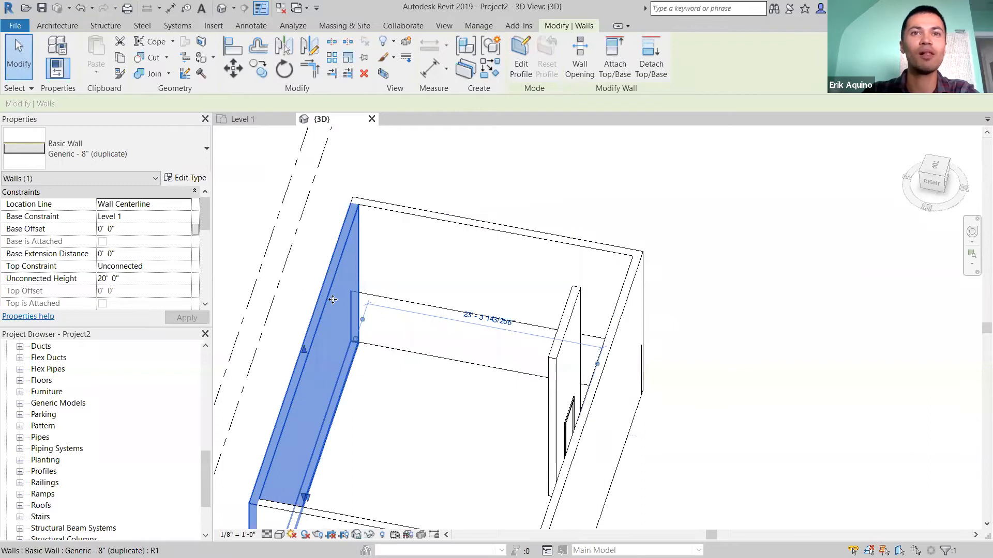
{"action": "left_click", "coordinate": [402, 270]}
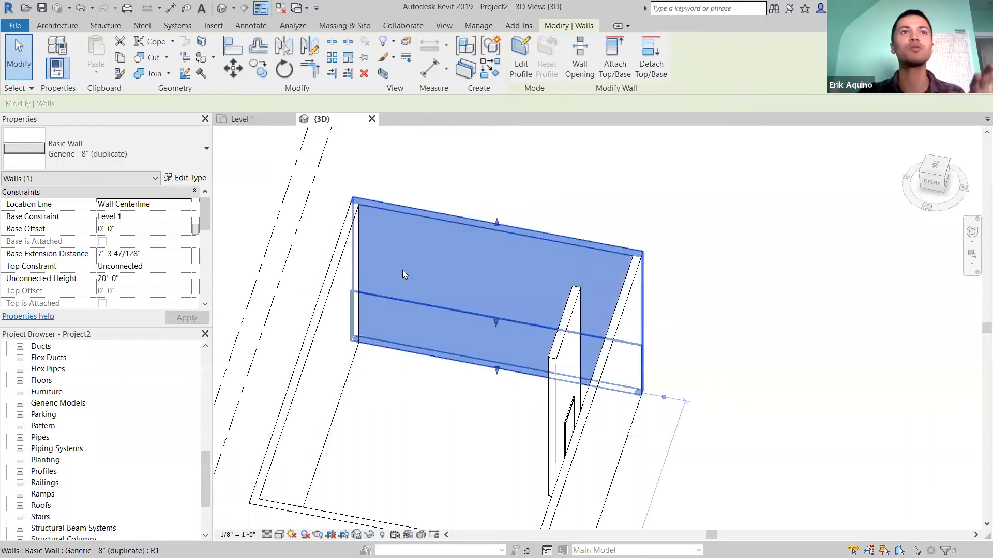
{"action": "left_click", "coordinate": [191, 178]}
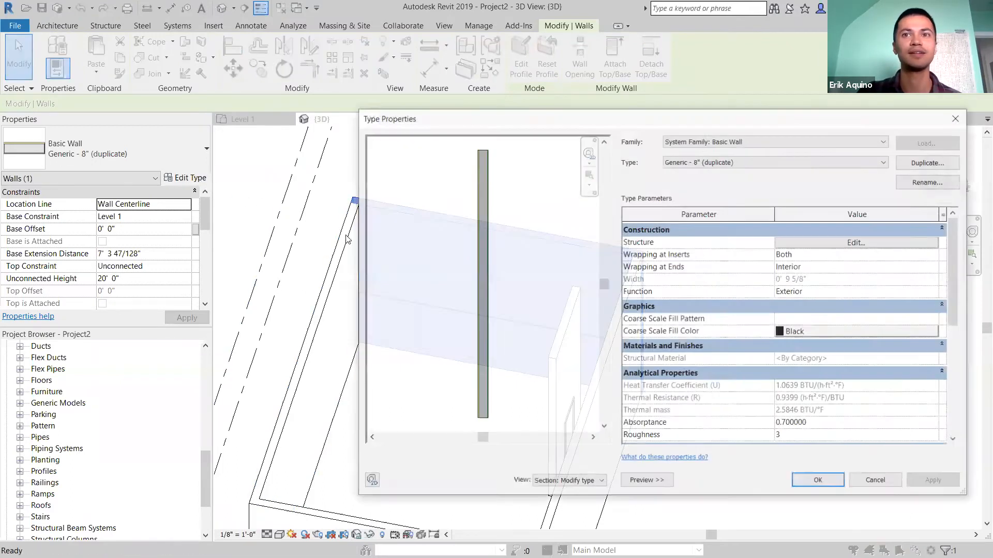
{"action": "left_click", "coordinate": [857, 242]}
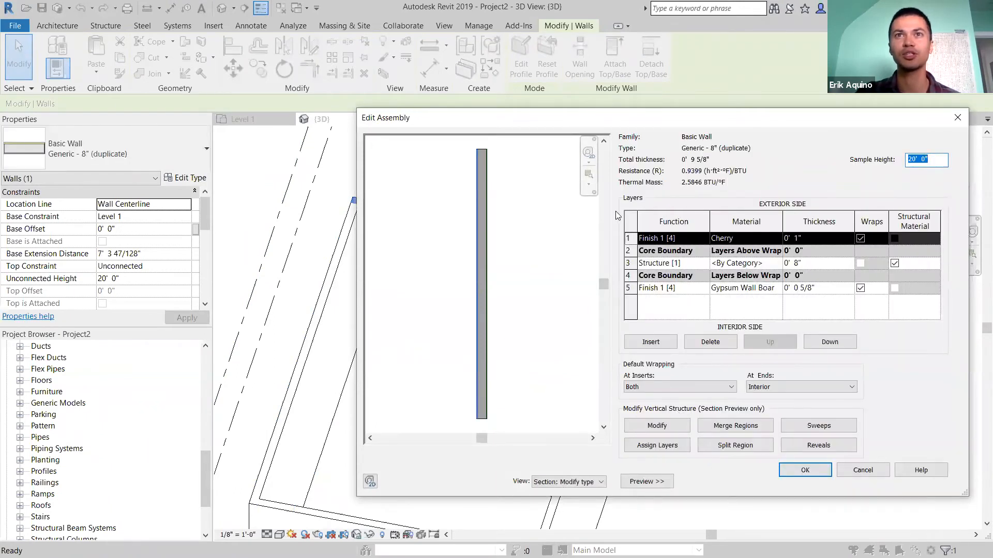
{"action": "left_click_drag", "start_coordinate": [538, 122], "coordinate": [488, 91]}
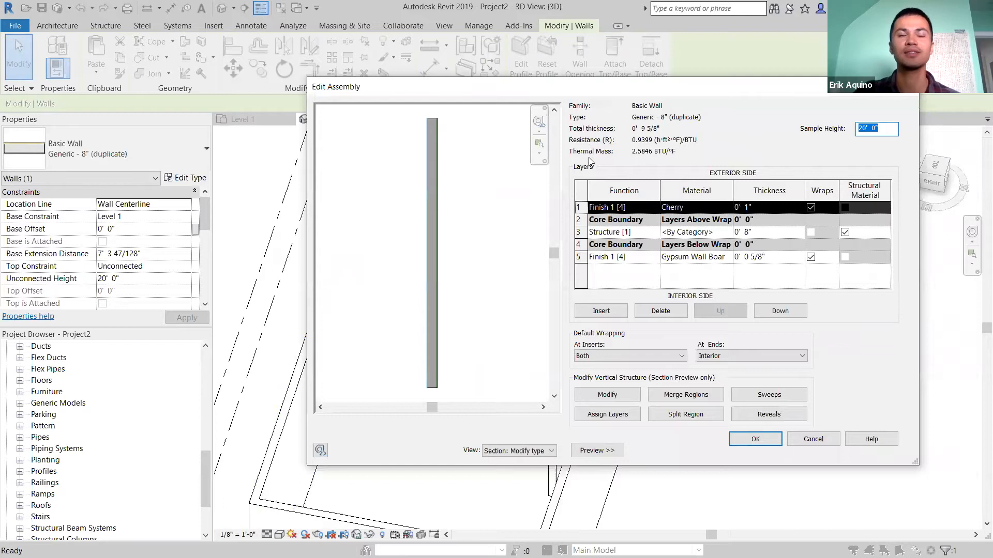
{"action": "scroll", "coordinate": [434, 393], "scroll_direction": "up", "scroll_amount": 5}
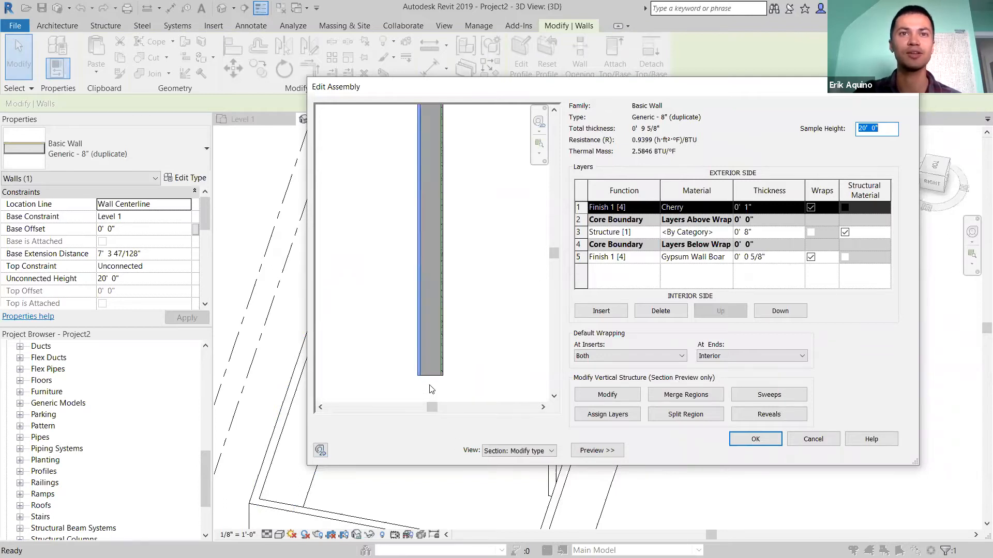
{"action": "scroll", "coordinate": [438, 370], "scroll_direction": "up", "scroll_amount": 5}
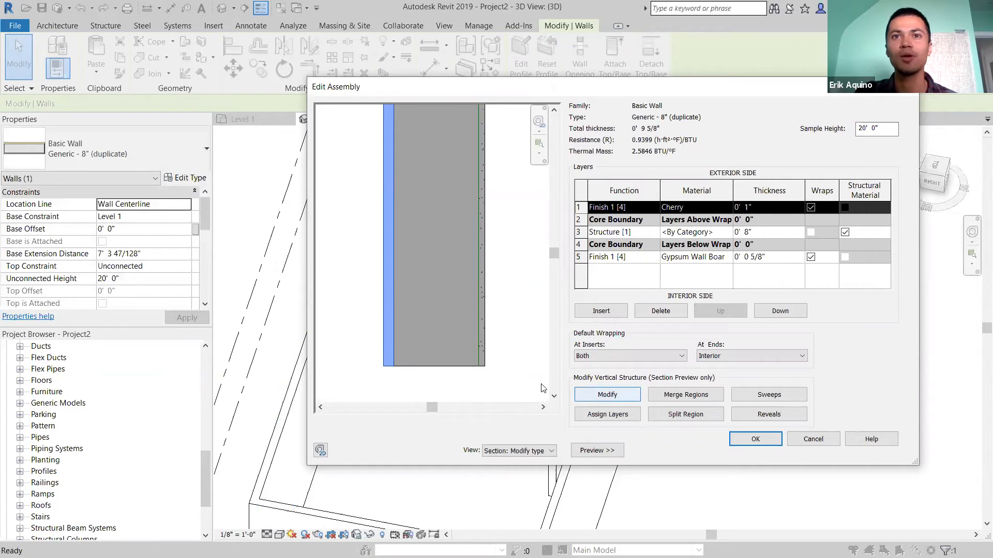
{"action": "scroll", "coordinate": [391, 376], "scroll_direction": "up", "scroll_amount": 2}
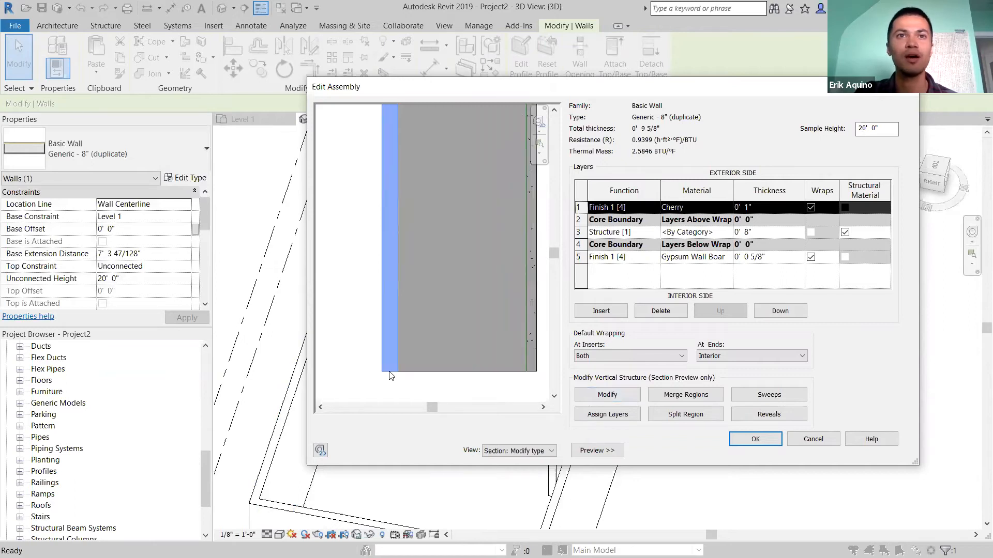
- Split the exterior Cherry finish region about 6 3/4" above the wall base and again about 6 1/4" higher
{"action": "left_click", "coordinate": [593, 397]}
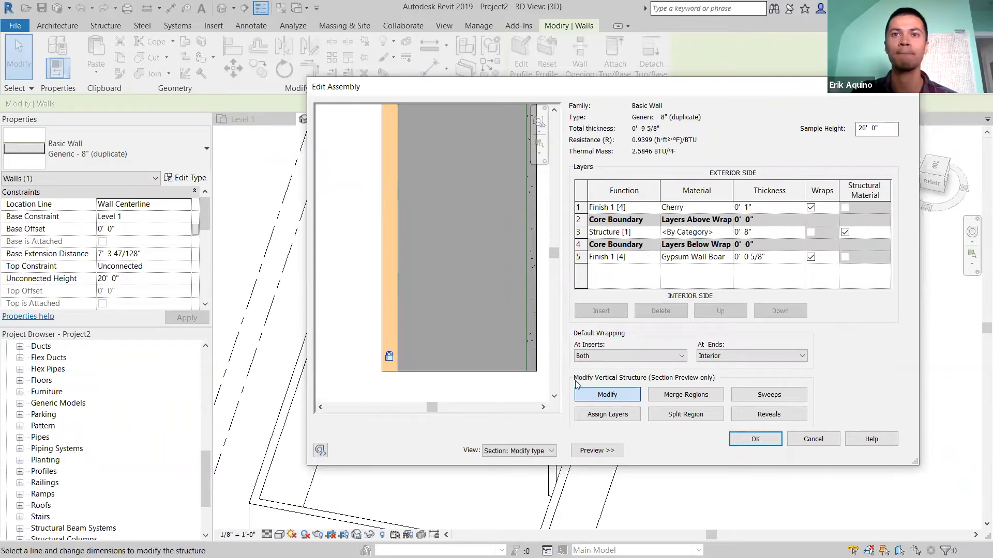
{"action": "scroll", "coordinate": [395, 239], "scroll_direction": "down", "scroll_amount": 3}
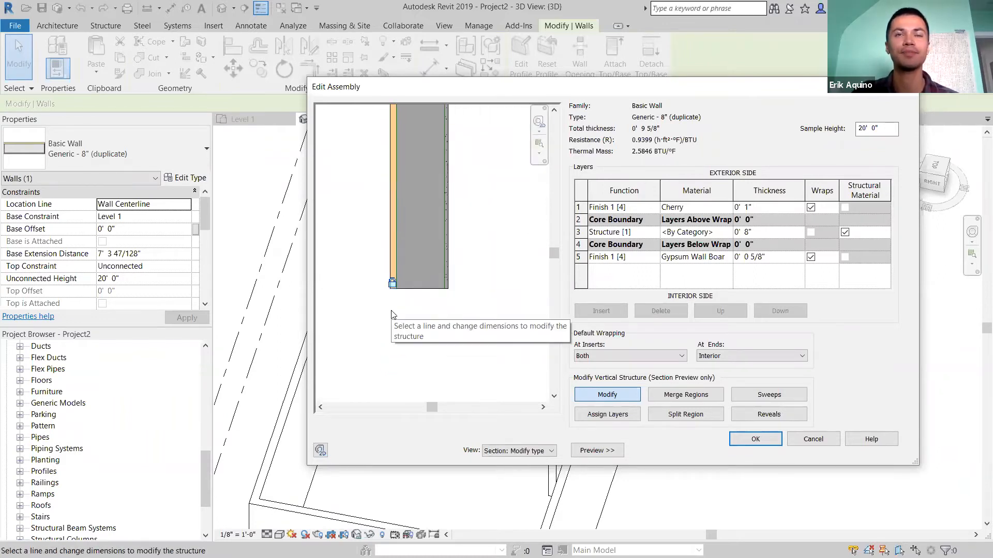
{"action": "left_click", "coordinate": [691, 415]}
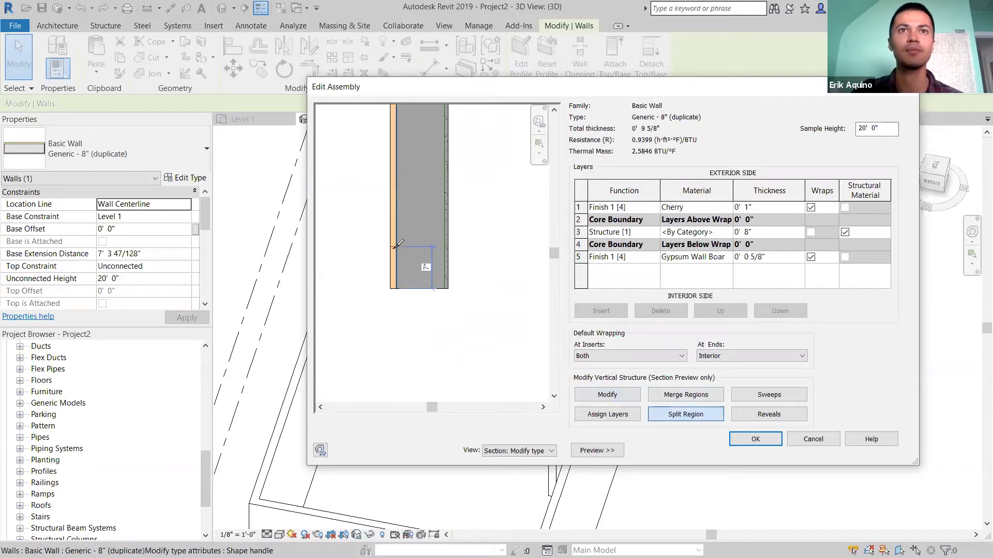
{"action": "scroll", "coordinate": [397, 243], "scroll_direction": "up", "scroll_amount": 3}
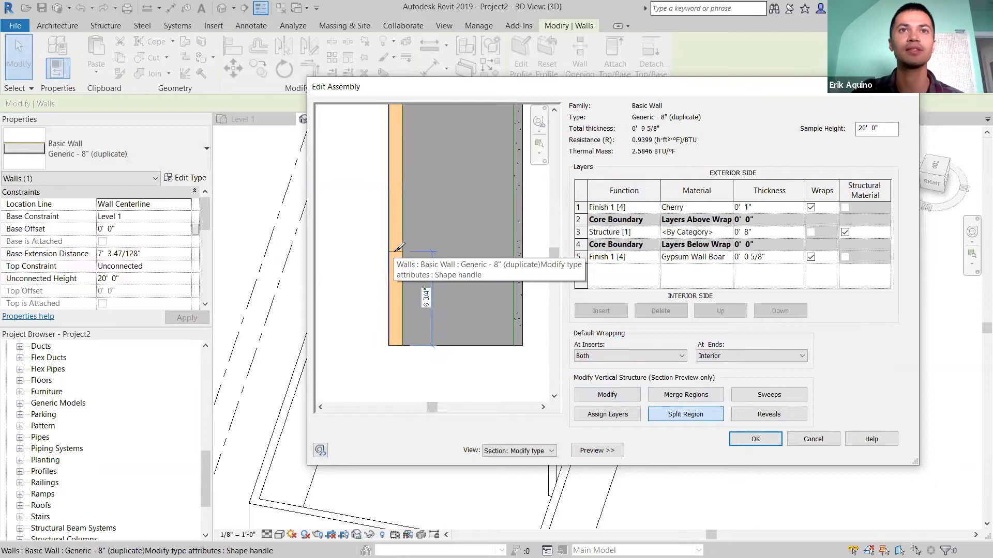
{"action": "left_click", "coordinate": [397, 251]}
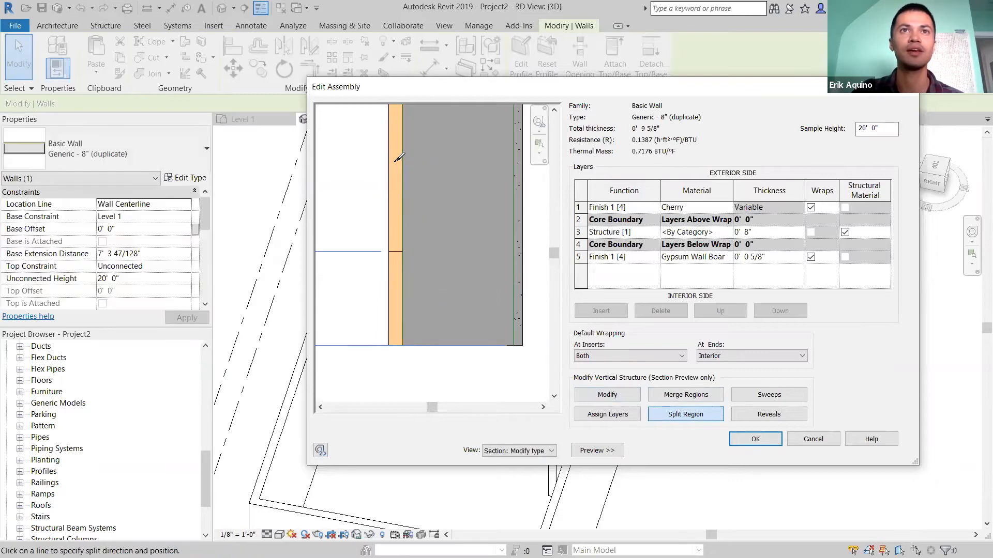
{"action": "left_click", "coordinate": [398, 161]}
{"action": "scroll", "coordinate": [400, 169], "scroll_direction": "down", "scroll_amount": 2}
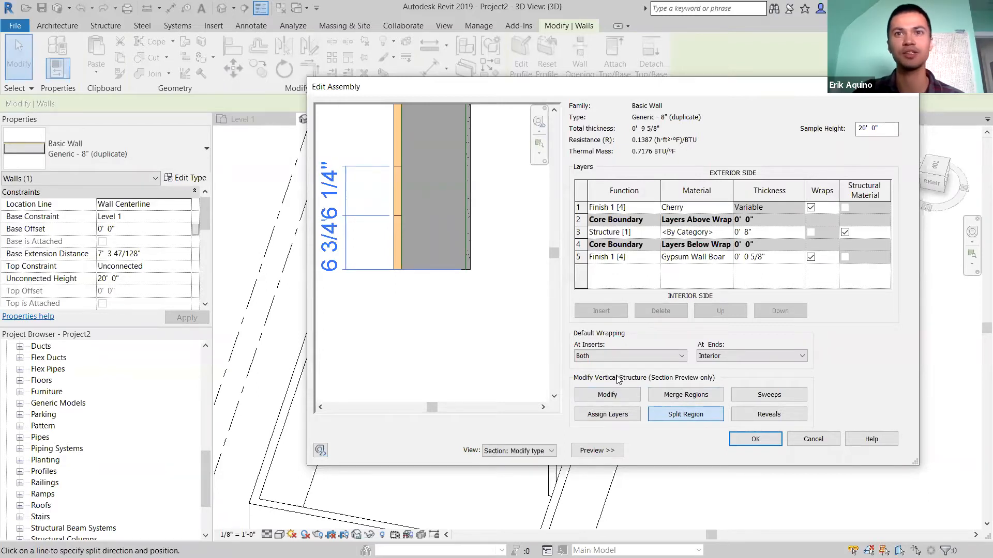
- Set the lower split line of the exterior finish to 6" above the wall base with Modify
{"action": "left_click", "coordinate": [616, 395]}
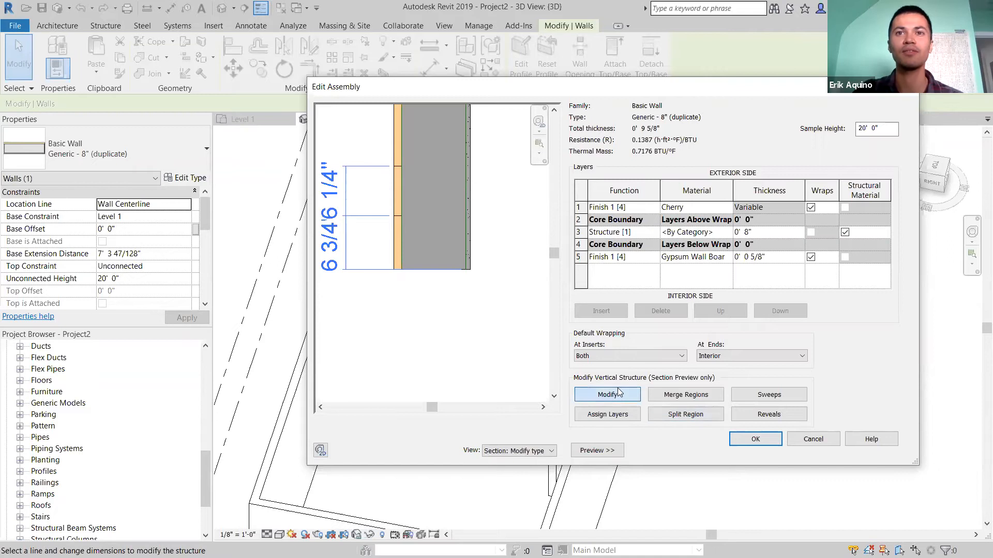
{"action": "left_click", "coordinate": [393, 216]}
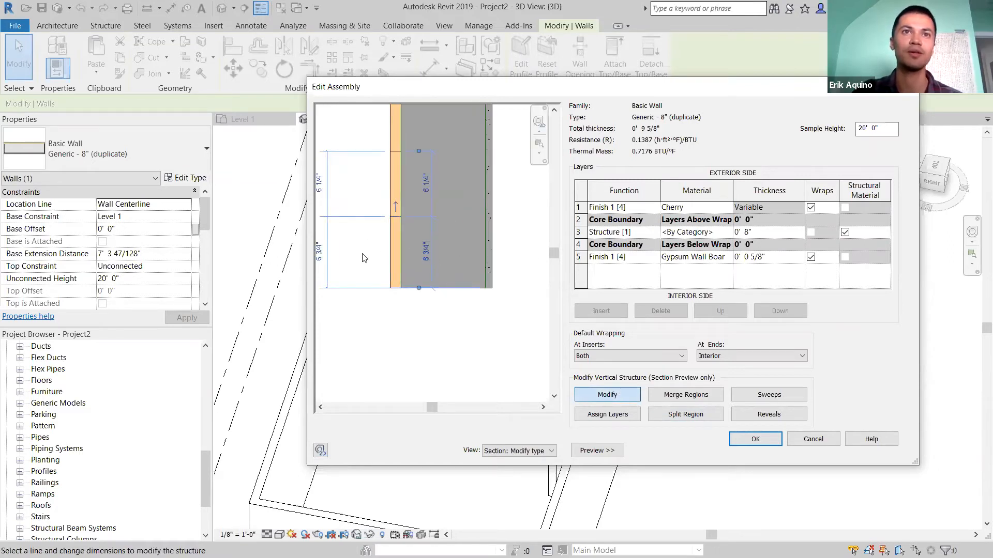
{"action": "left_click", "coordinate": [322, 250]}
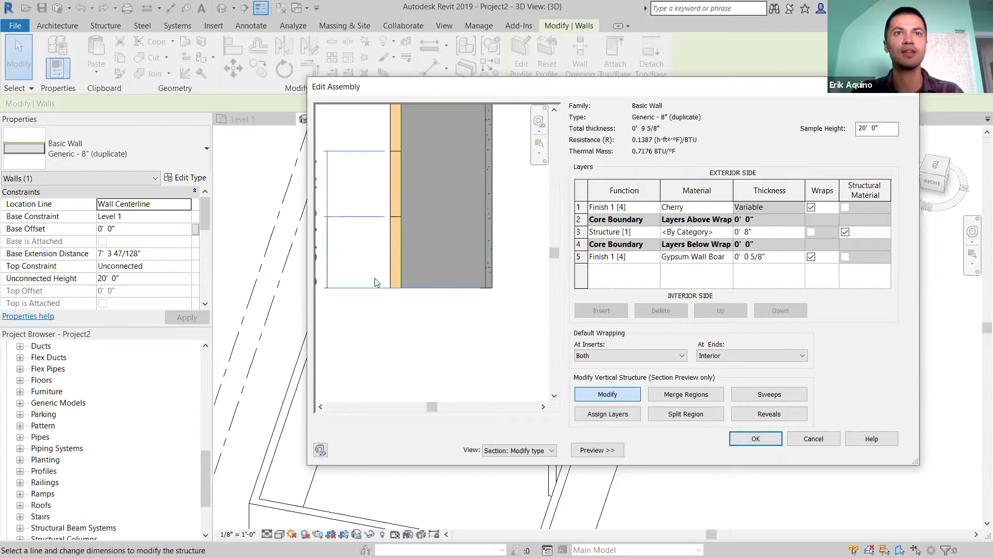
{"action": "scroll", "coordinate": [377, 282], "scroll_direction": "down", "scroll_amount": 1}
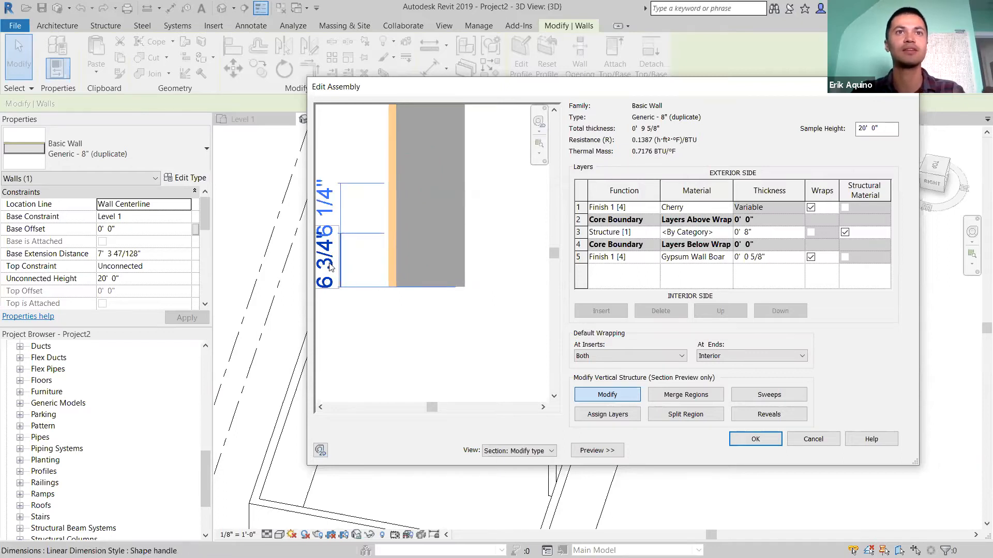
{"action": "left_click", "coordinate": [392, 236]}
{"action": "left_click", "coordinate": [427, 259]}
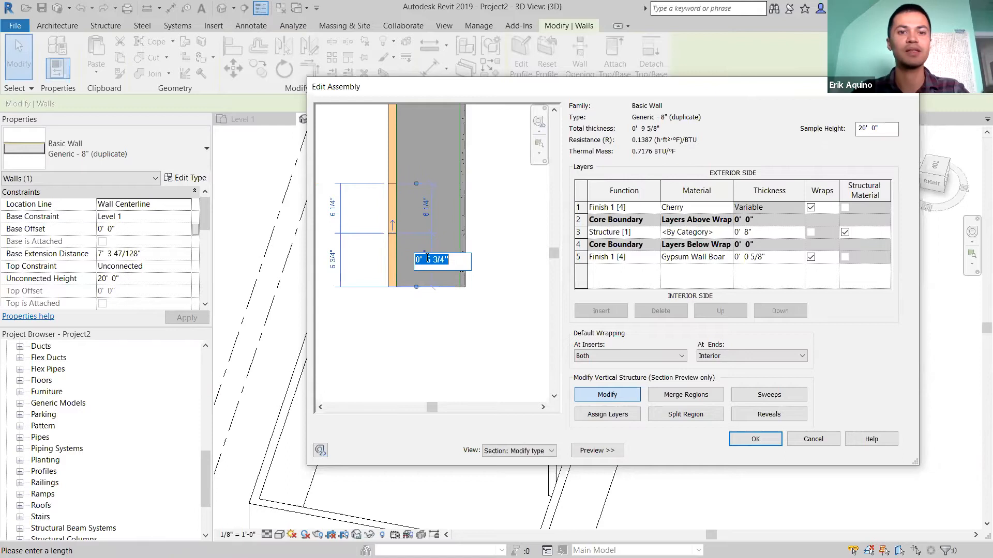
{"action": "type", "text": "6"}
{"action": "key", "text": "Return"}
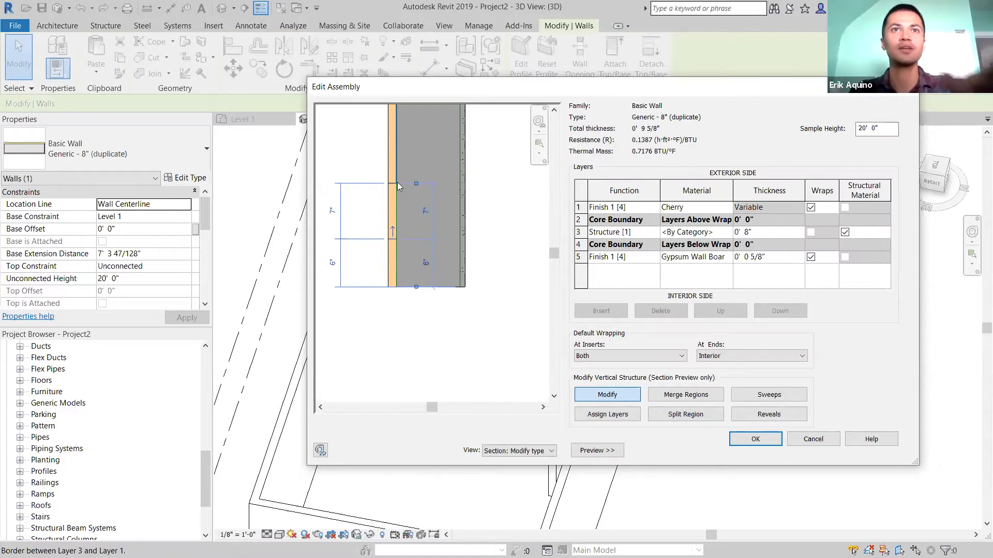
- Set the upper split line of the exterior finish to 6" above the lower split line
{"action": "scroll", "coordinate": [392, 185], "scroll_direction": "up", "scroll_amount": 1}
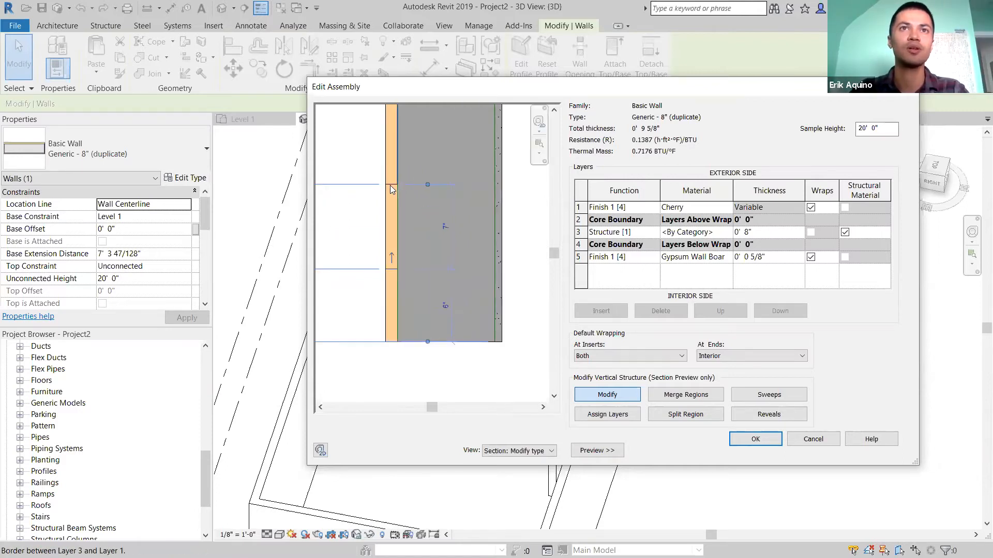
{"action": "left_click", "coordinate": [391, 183]}
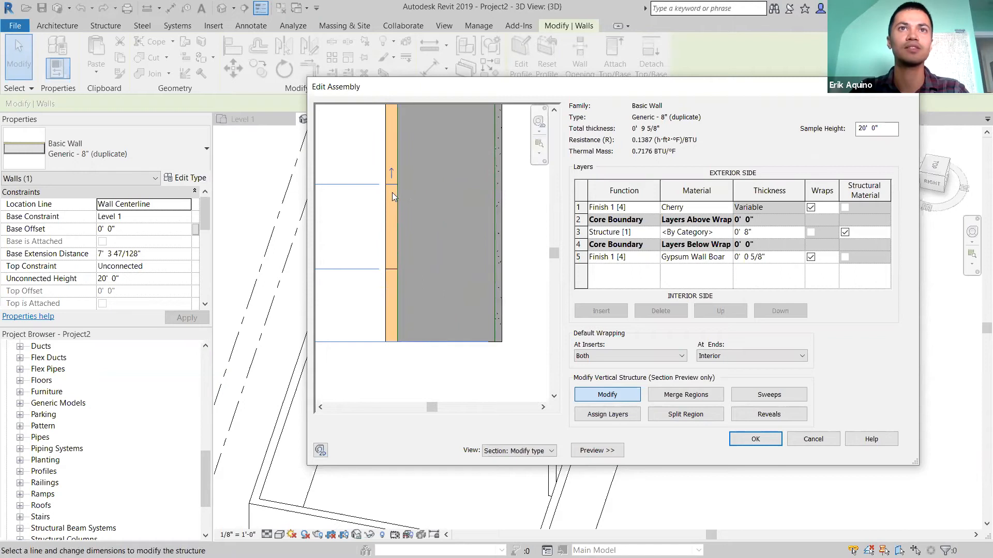
{"action": "scroll", "coordinate": [392, 185], "scroll_direction": "up", "scroll_amount": 2}
{"action": "key", "text": "Escape"}
{"action": "left_click", "coordinate": [390, 191]}
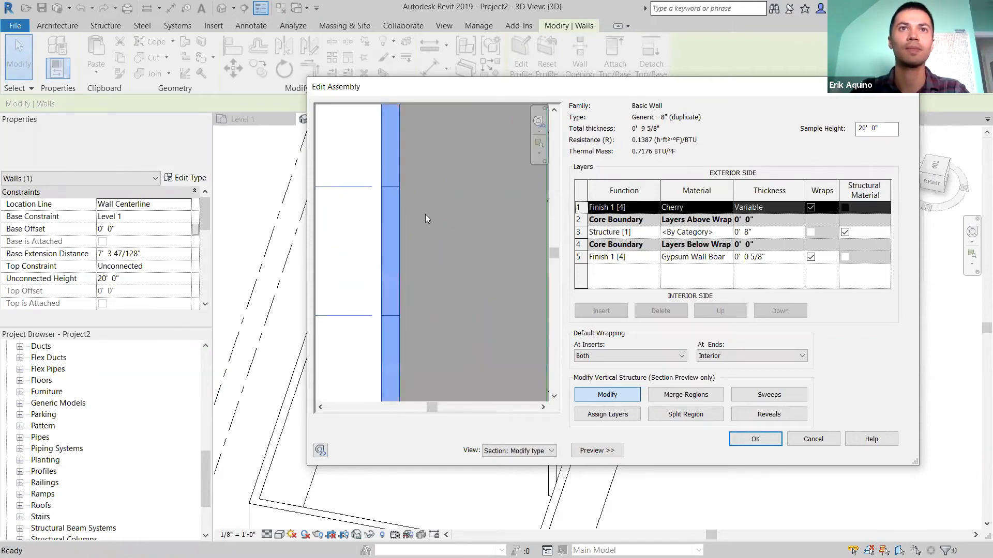
{"action": "left_click", "coordinate": [594, 392]}
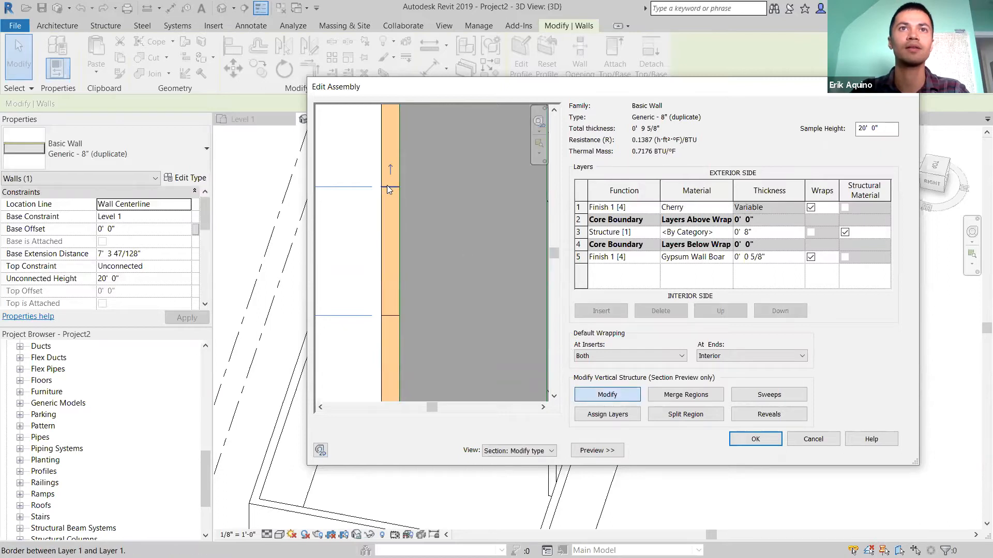
{"action": "left_click", "coordinate": [389, 189]}
{"action": "scroll", "coordinate": [389, 189], "scroll_direction": "down", "scroll_amount": 2}
{"action": "left_click", "coordinate": [325, 231]}
{"action": "type", "text": "6"}
{"action": "key", "text": "Return"}
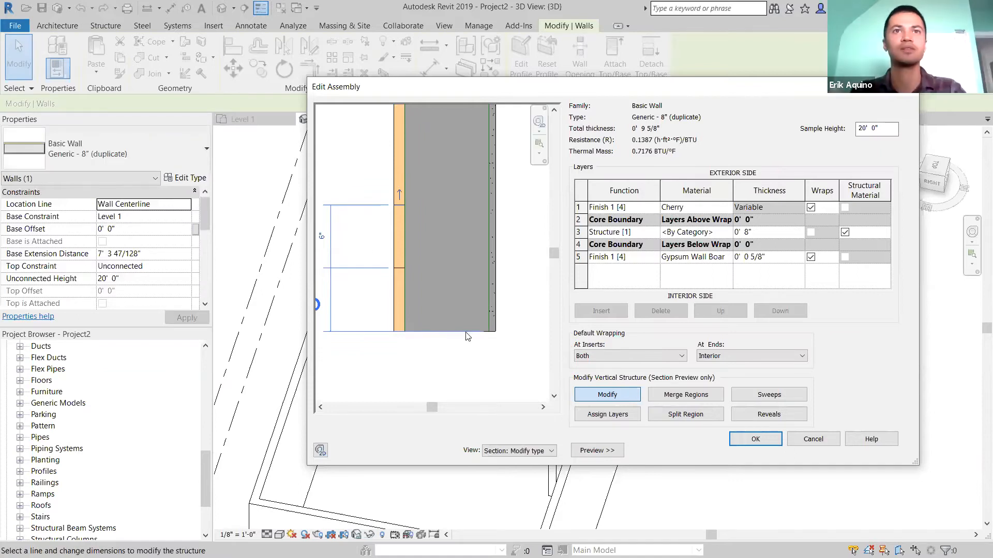
- Insert a new layer outside the exterior Cherry finish and set its function to Finish 1 [4]
{"action": "scroll", "coordinate": [468, 336], "scroll_direction": "down", "scroll_amount": 3}
{"action": "scroll", "coordinate": [376, 310], "scroll_direction": "up", "scroll_amount": 2}
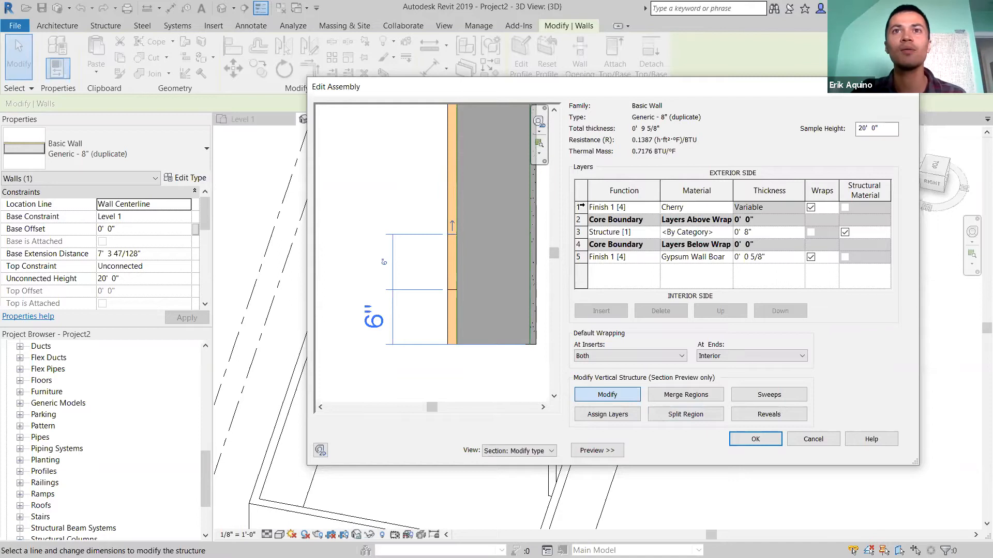
{"action": "left_click", "coordinate": [581, 207]}
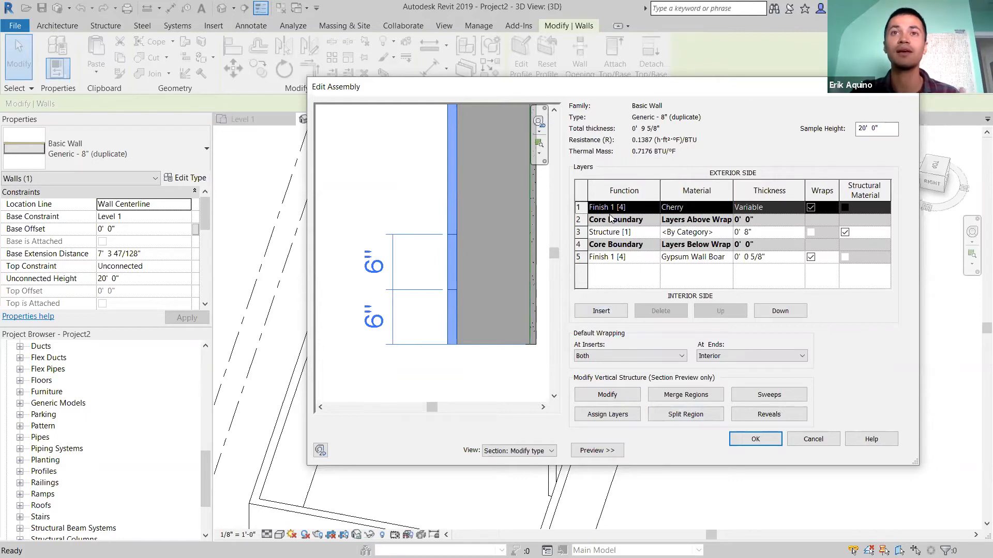
{"action": "left_click", "coordinate": [596, 310]}
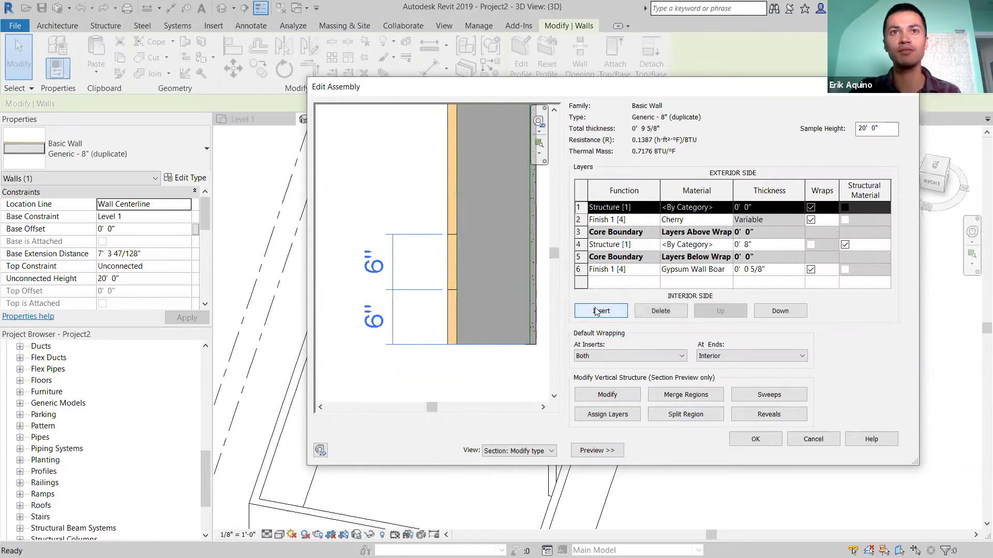
{"action": "left_click", "coordinate": [656, 207]}
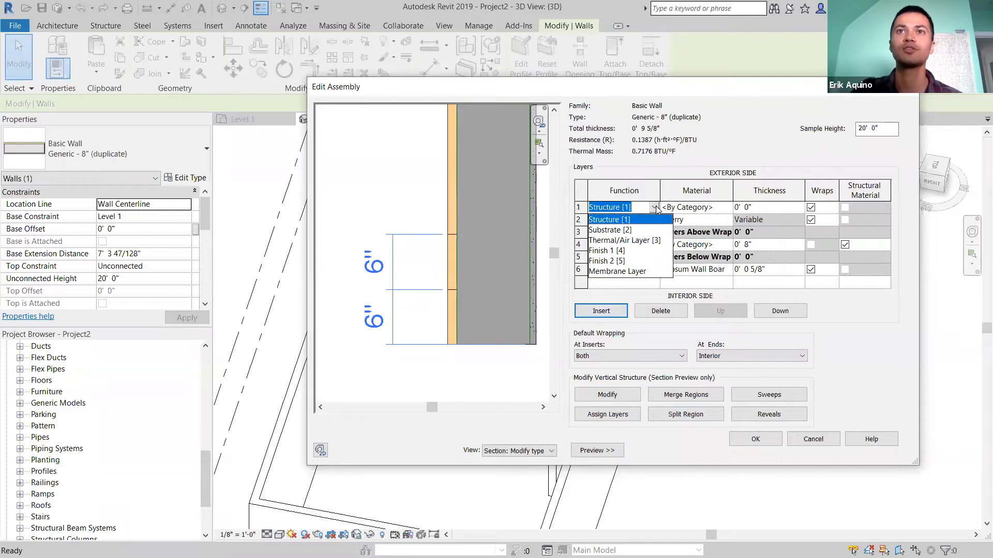
{"action": "left_click", "coordinate": [617, 251]}
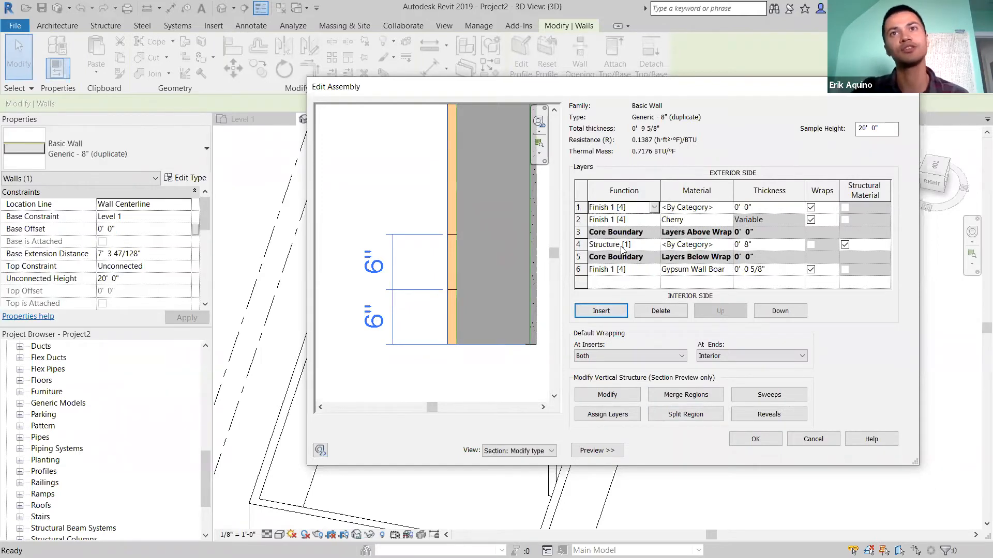
- Set the material of the new outermost Finish 1 [4] layer to Concrete, Precast
{"action": "left_click", "coordinate": [732, 216]}
{"action": "left_click", "coordinate": [732, 216]}
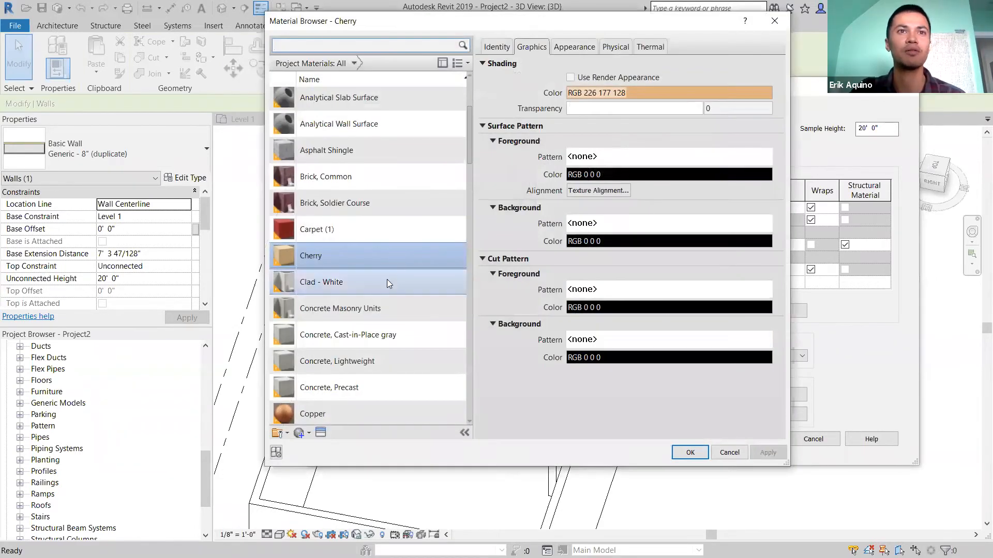
{"action": "left_click", "coordinate": [385, 383]}
{"action": "left_click", "coordinate": [691, 452]}
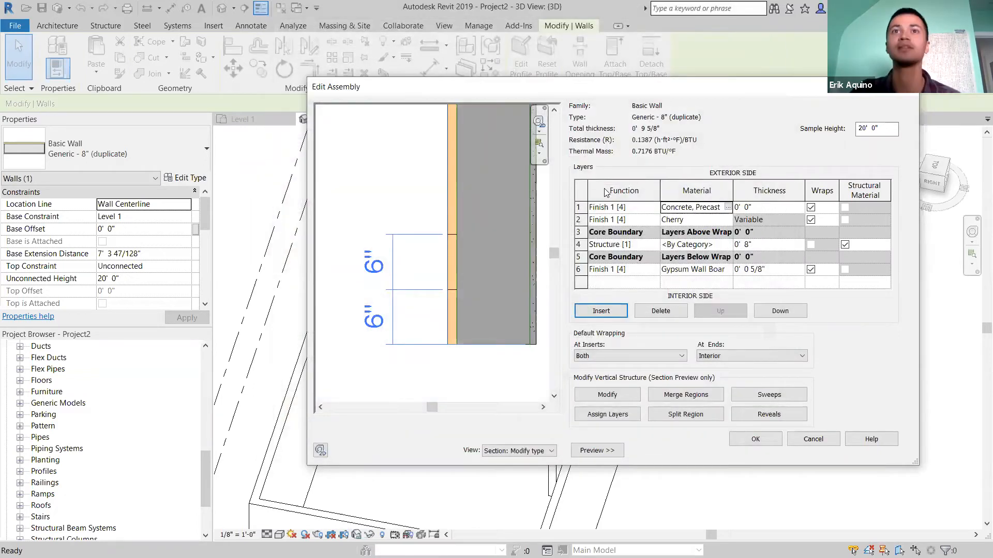
- Assign the Concrete, Precast layer to the exterior finish region between the two split lines and accept the wall type changes
{"action": "left_click", "coordinate": [580, 207]}
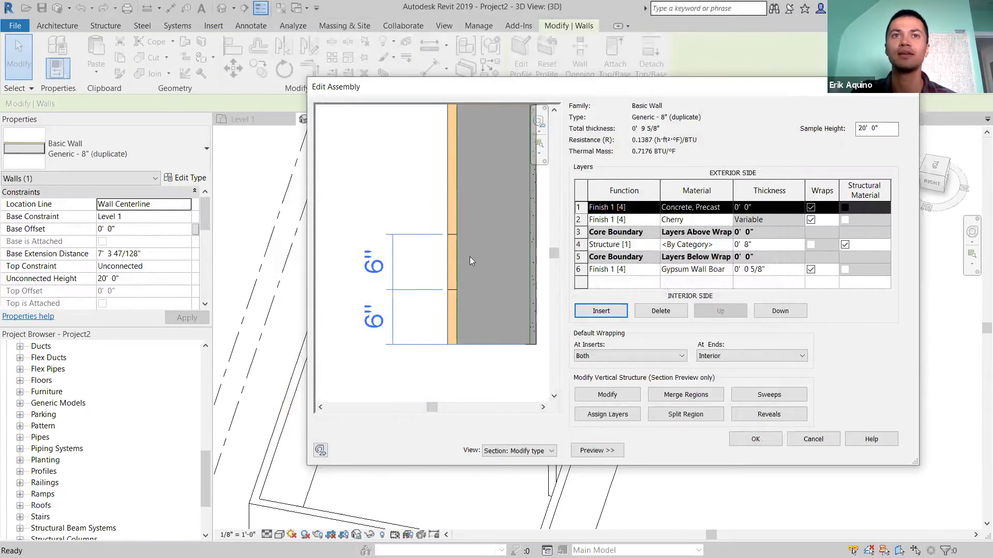
{"action": "scroll", "coordinate": [469, 257], "scroll_direction": "up", "scroll_amount": 2}
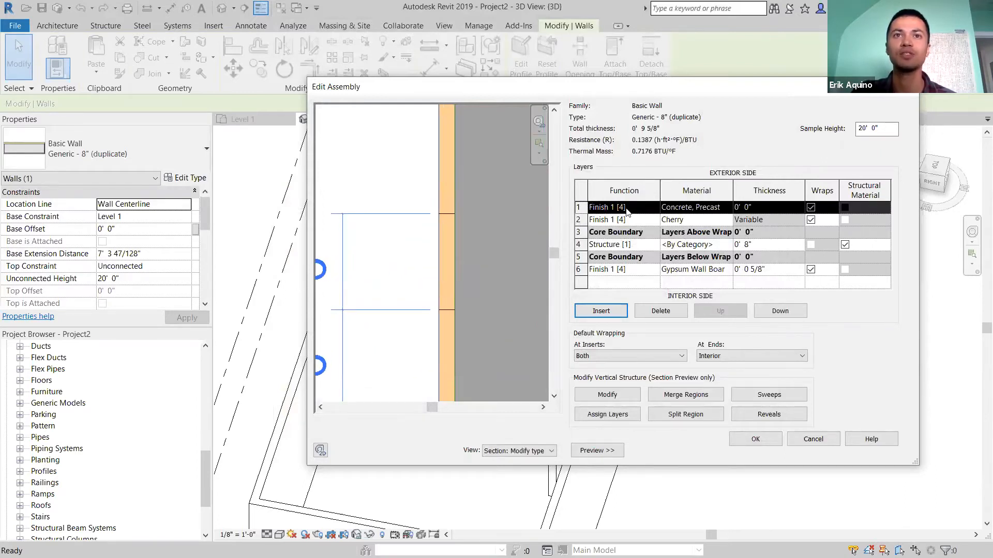
{"action": "left_click", "coordinate": [616, 419]}
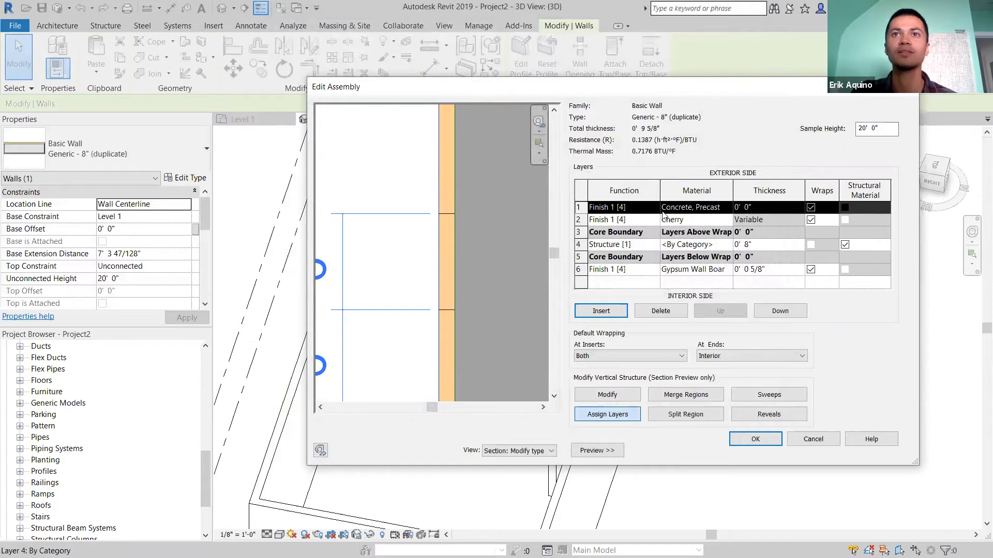
{"action": "left_click", "coordinate": [444, 241]}
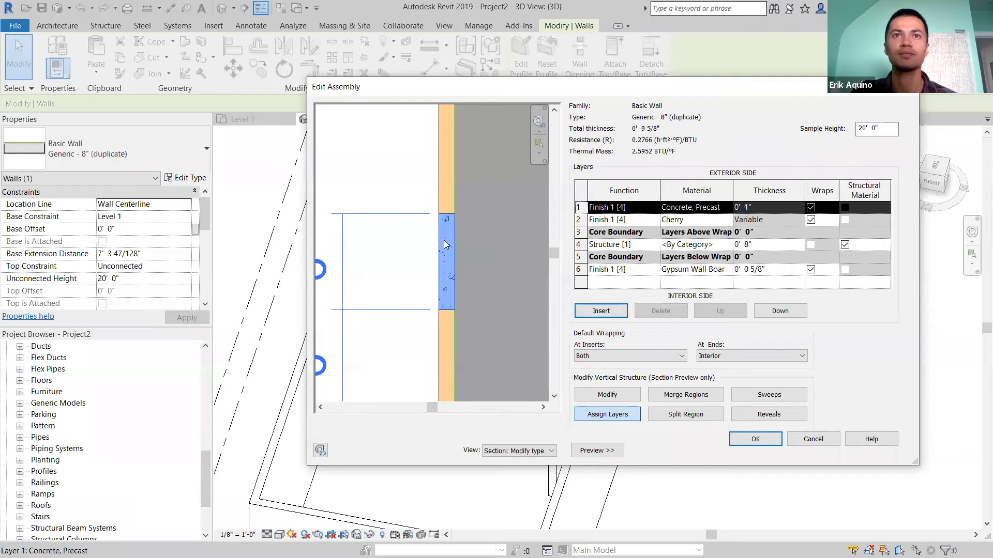
{"action": "scroll", "coordinate": [473, 265], "scroll_direction": "down", "scroll_amount": 4}
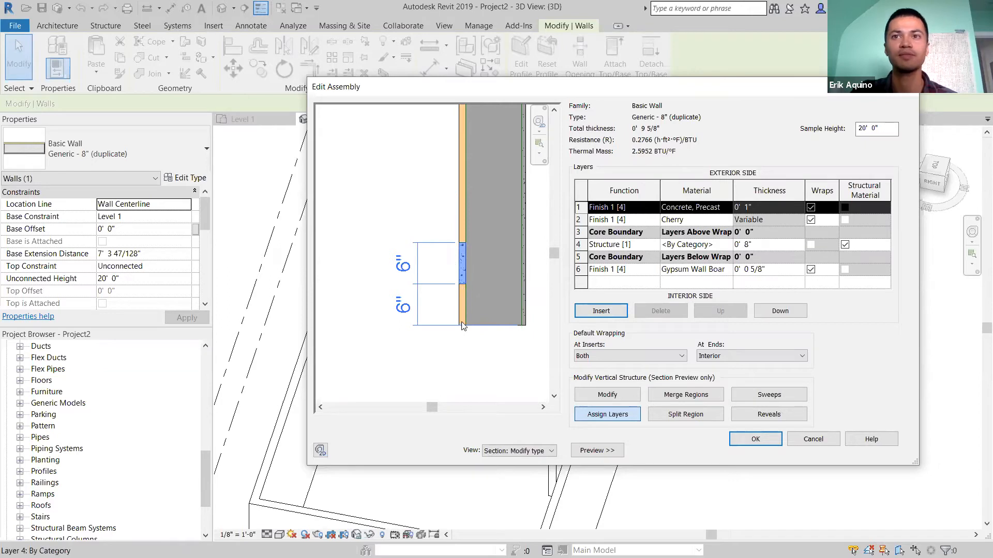
{"action": "left_click", "coordinate": [776, 438]}
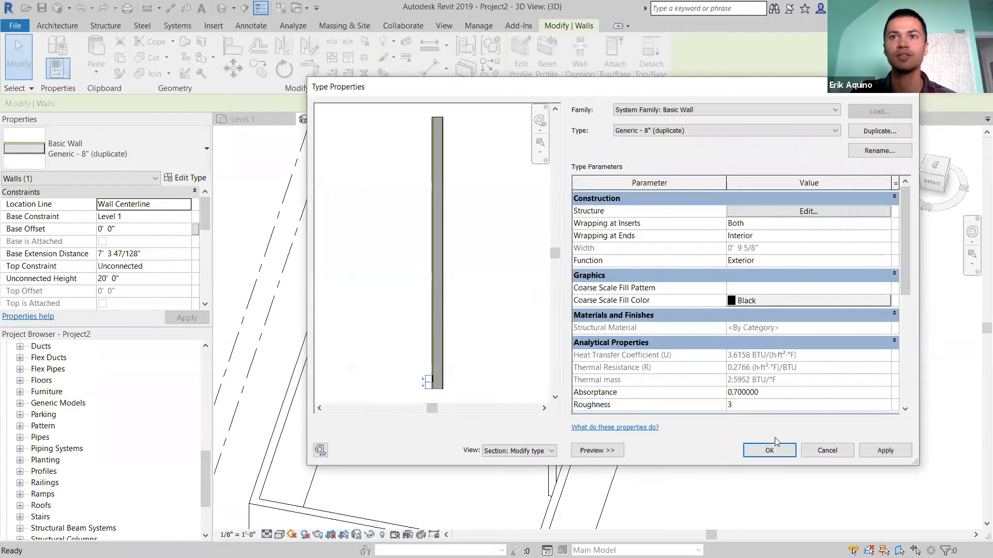
{"action": "left_click", "coordinate": [765, 450]}
- Set the 3D view's visual style to Consistent Colors and dismiss the save reminder
{"action": "scroll", "coordinate": [655, 363], "scroll_direction": "down", "scroll_amount": 4}
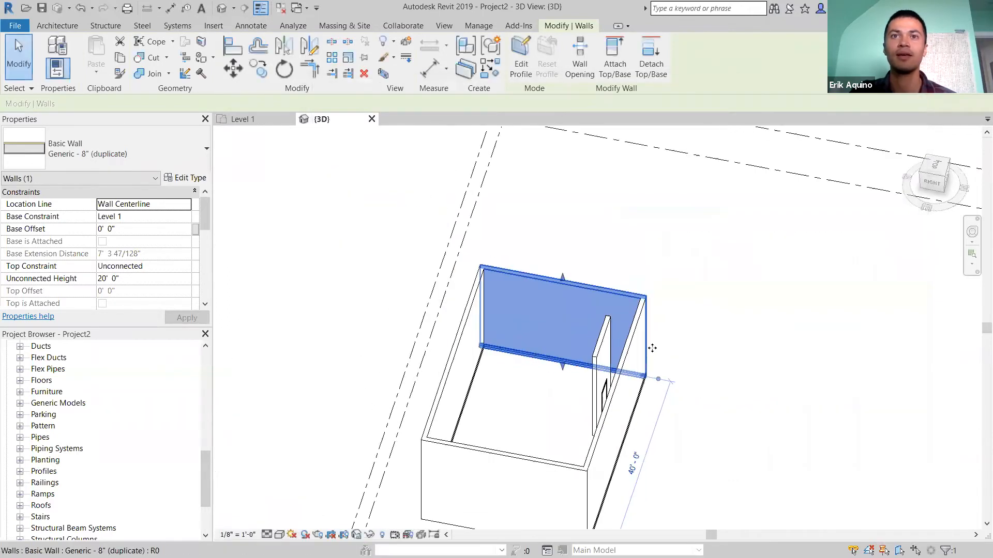
{"action": "middle_click_drag", "start_coordinate": [684, 366], "coordinate": [518, 338], "text": "shift"}
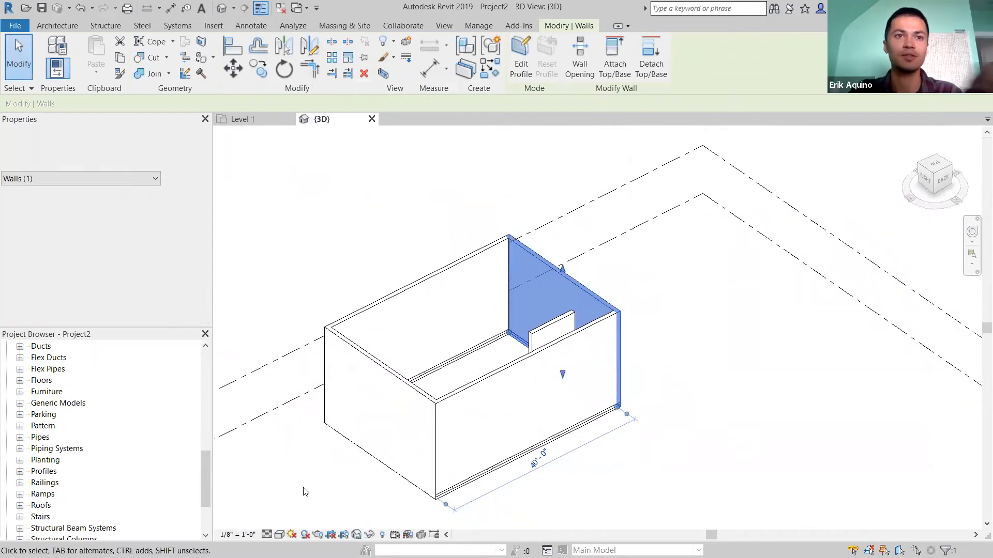
{"action": "left_click", "coordinate": [280, 534]}
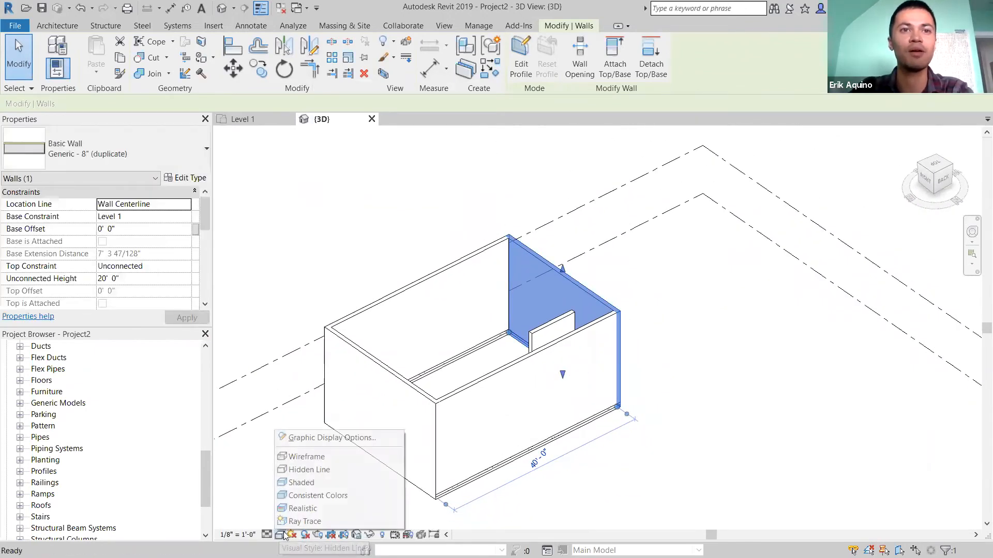
{"action": "left_click", "coordinate": [315, 498]}
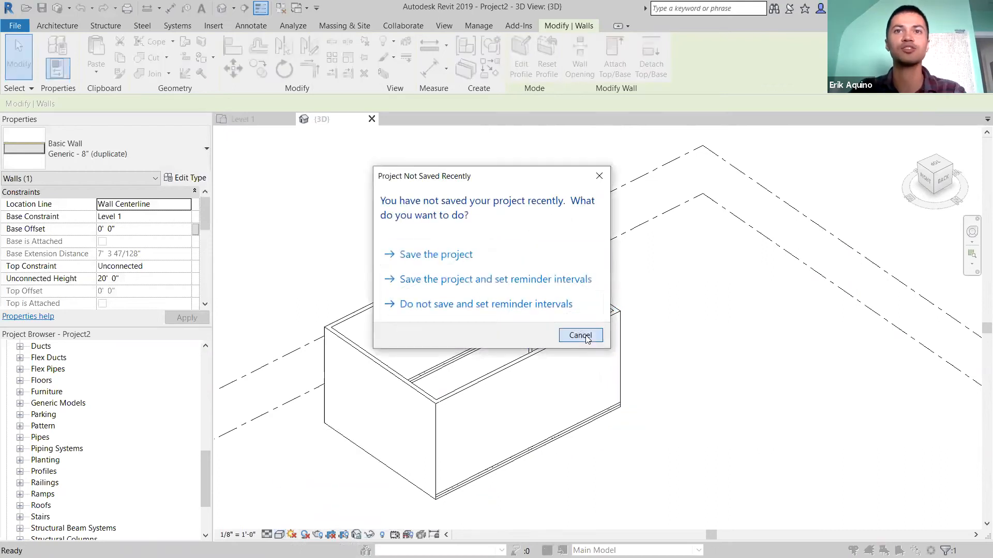
{"action": "left_click", "coordinate": [581, 334]}
- Examine the precast concrete band near the base of the building's back exterior wall in the 3D view
{"action": "middle_click_drag", "start_coordinate": [612, 385], "coordinate": [483, 384], "text": "shift"}
{"action": "scroll", "coordinate": [487, 398], "scroll_direction": "up", "scroll_amount": 3}
{"action": "middle_click_drag", "start_coordinate": [574, 414], "coordinate": [613, 406], "text": "shift"}
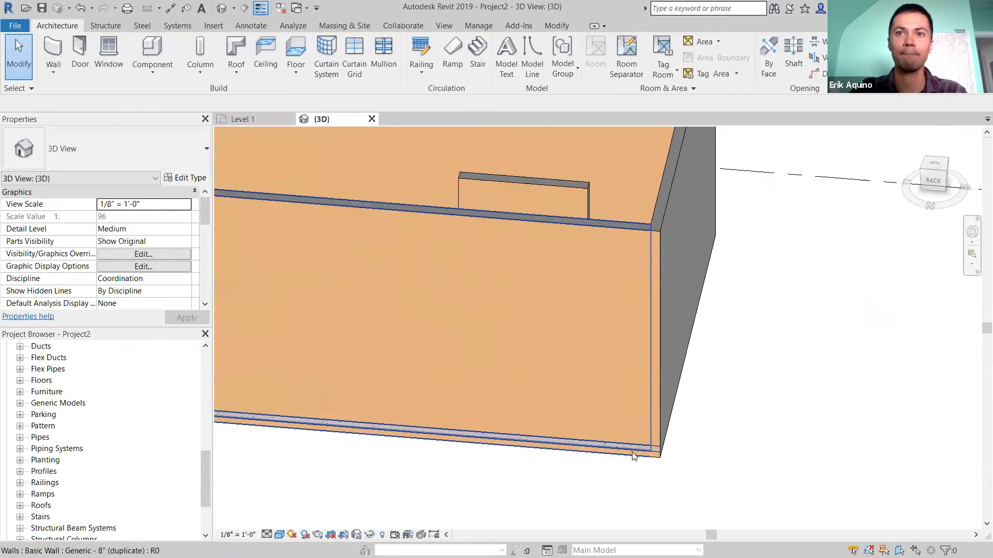
{"action": "scroll", "coordinate": [649, 459], "scroll_direction": "up", "scroll_amount": 2}
{"action": "scroll", "coordinate": [651, 459], "scroll_direction": "up", "scroll_amount": 4}
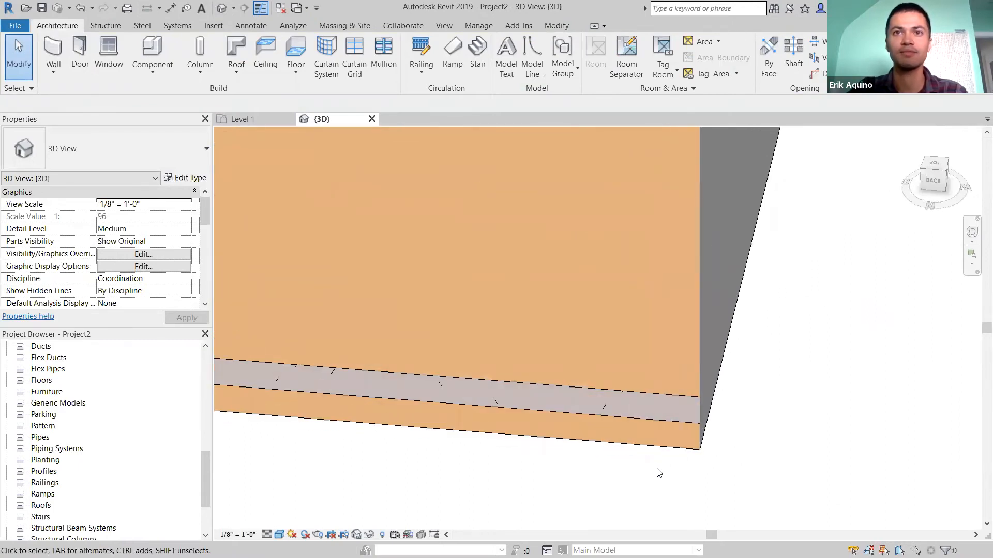
{"action": "scroll", "coordinate": [658, 473], "scroll_direction": "down", "scroll_amount": 8}
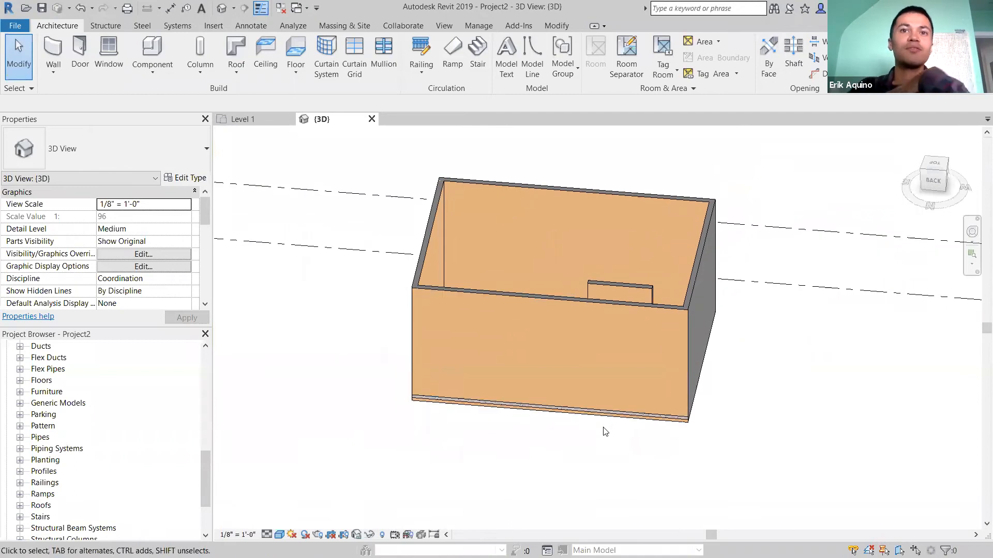
{"action": "scroll", "coordinate": [544, 380], "scroll_direction": "up", "scroll_amount": 3}
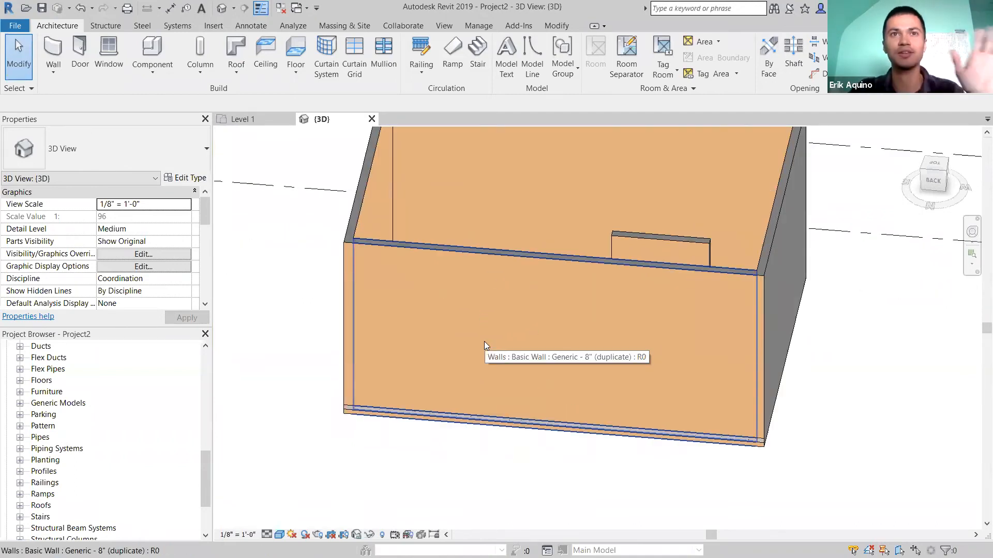
{"action": "scroll", "coordinate": [485, 343], "scroll_direction": "down", "scroll_amount": 2}
{"action": "middle_click_drag", "start_coordinate": [532, 357], "coordinate": [529, 351]}
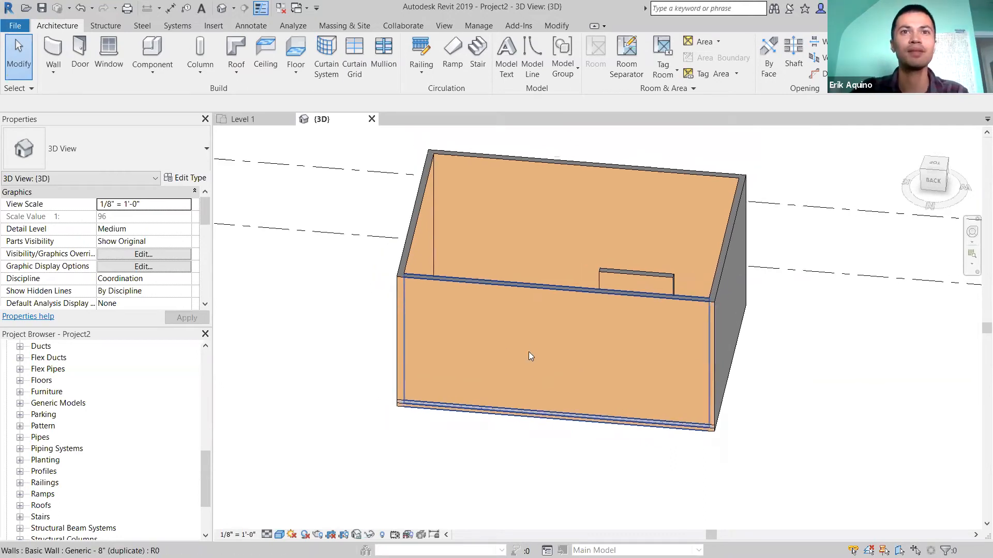
- Unlock the top edge of the exterior finish in the back wall's type structure and accept the type changes
{"action": "left_click", "coordinate": [530, 340]}
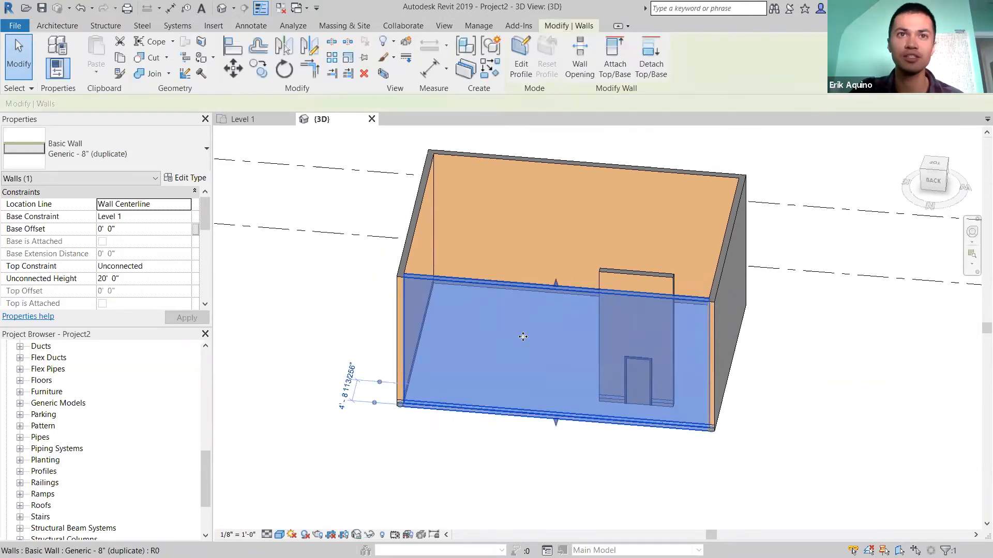
{"action": "scroll", "coordinate": [525, 336], "scroll_direction": "up", "scroll_amount": 2}
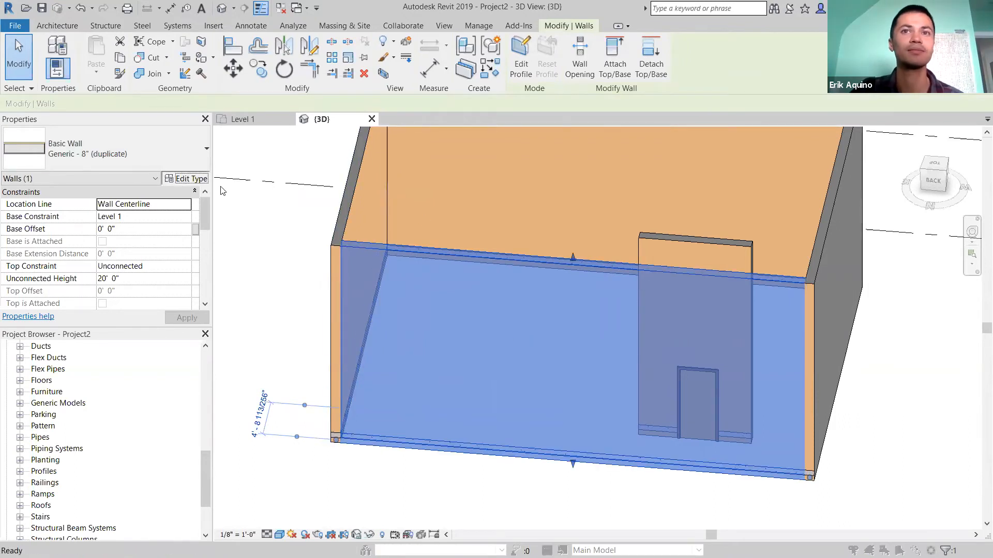
{"action": "left_click", "coordinate": [185, 179]}
{"action": "left_click", "coordinate": [767, 449]}
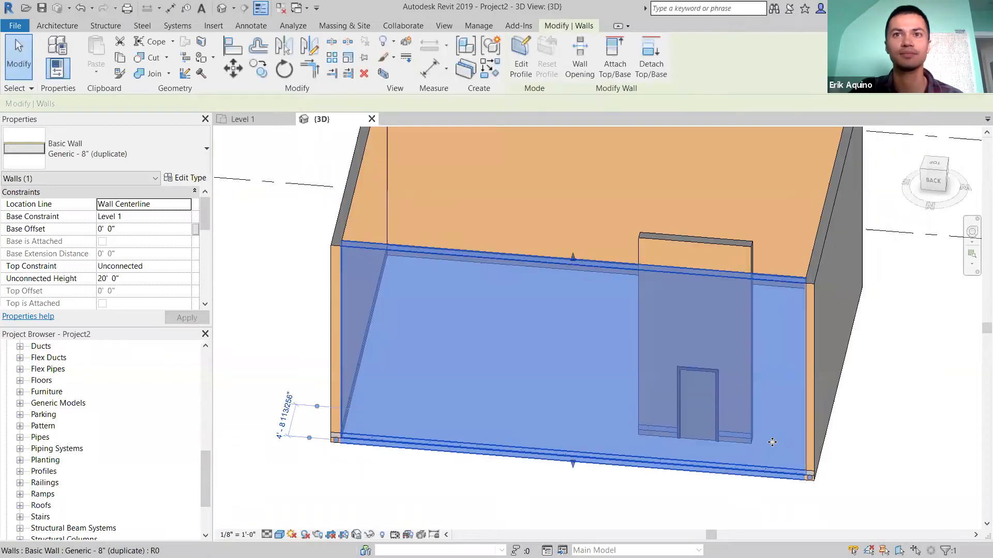
{"action": "left_click", "coordinate": [184, 181]}
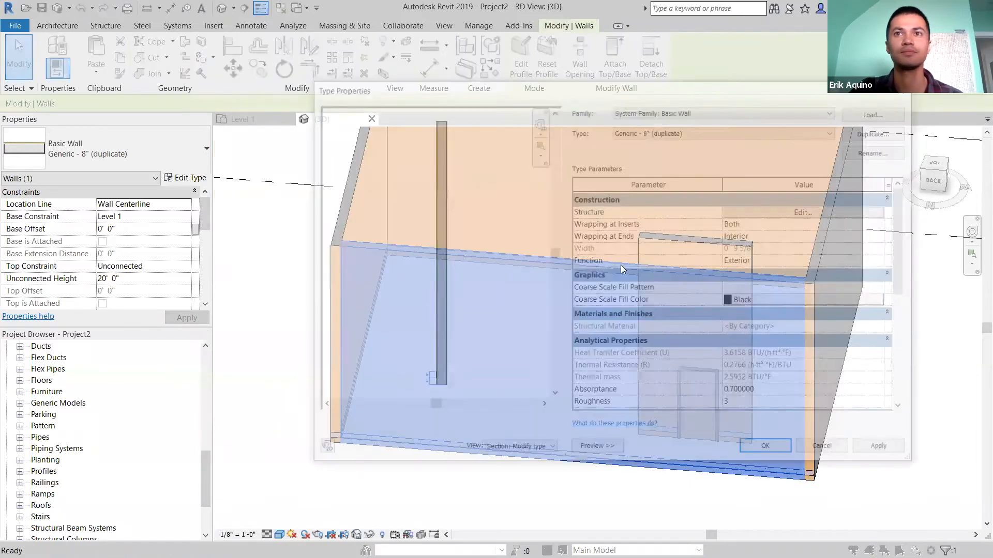
{"action": "left_click", "coordinate": [758, 212]}
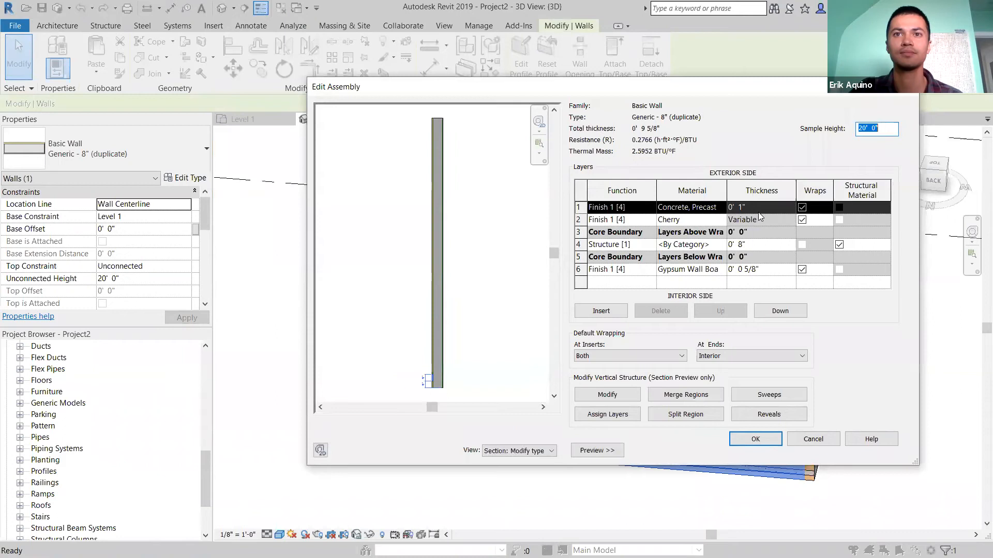
{"action": "scroll", "coordinate": [434, 112], "scroll_direction": "up", "scroll_amount": 5}
{"action": "scroll", "coordinate": [413, 158], "scroll_direction": "up", "scroll_amount": 3}
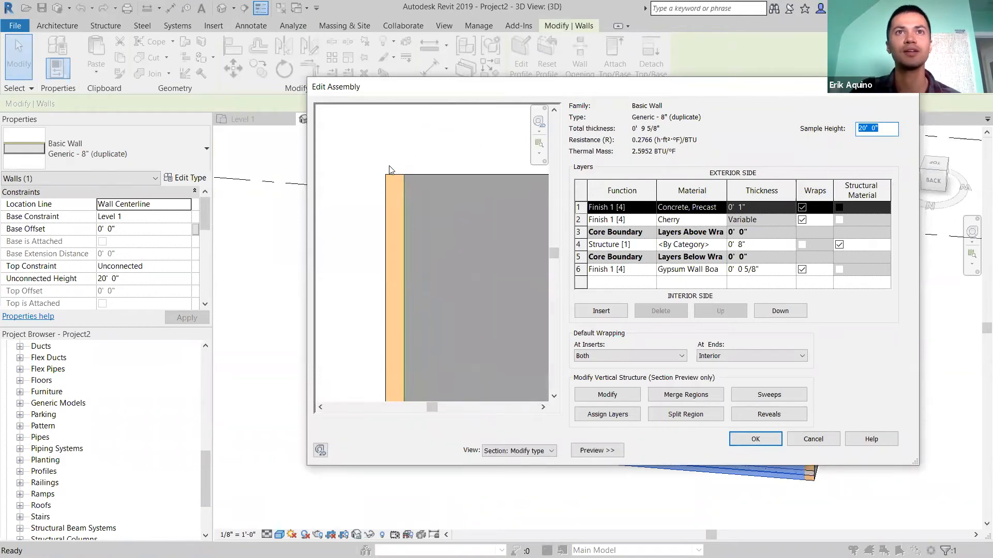
{"action": "left_click", "coordinate": [606, 394]}
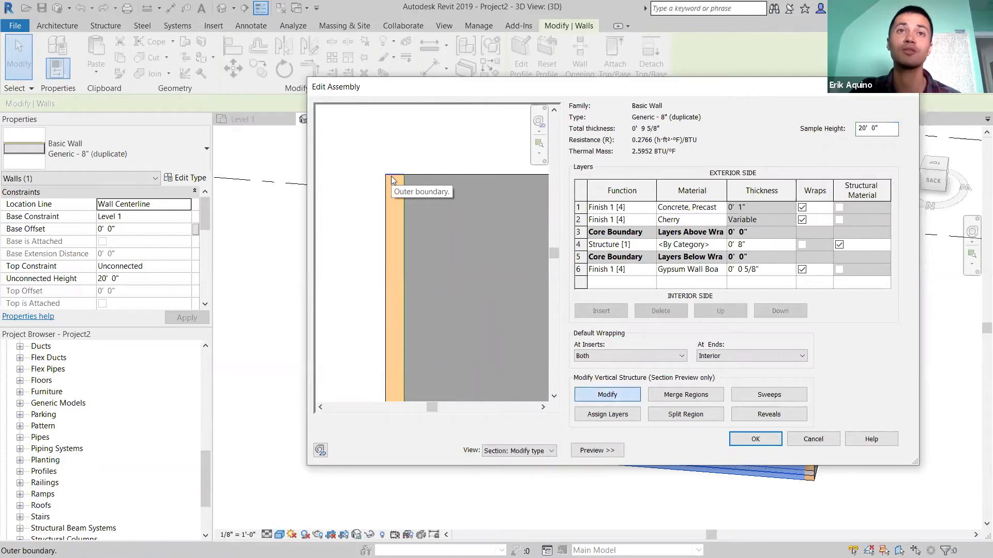
{"action": "left_click", "coordinate": [396, 157]}
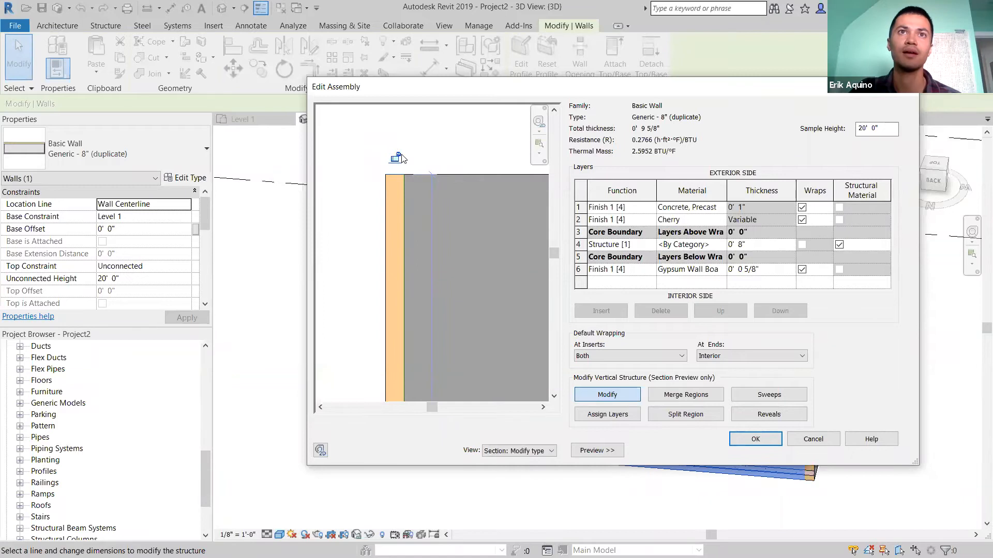
{"action": "left_click", "coordinate": [760, 439]}
{"action": "left_click", "coordinate": [768, 450]}
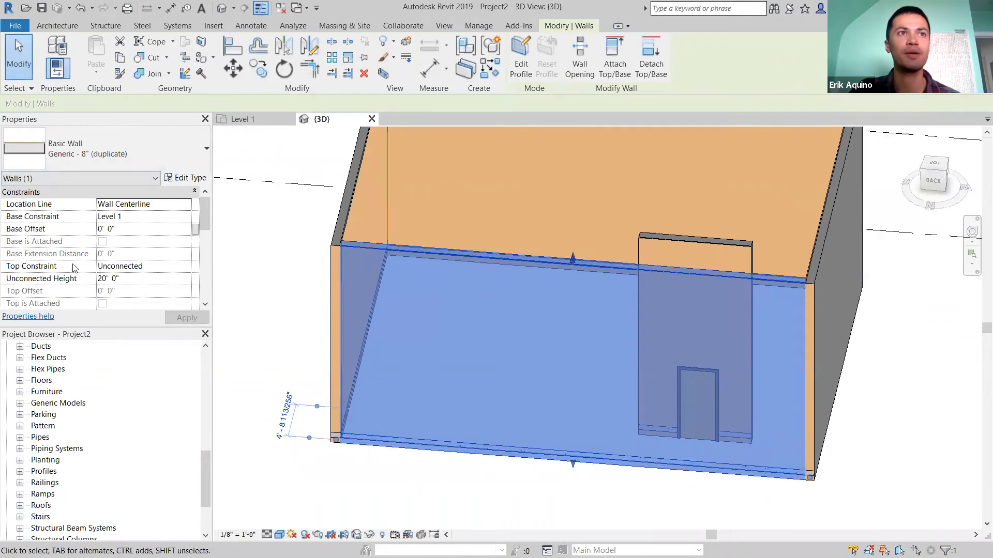
- Pull the back wall's unlocked finish top edge down to about 1' 11 3/8" below the top of the wall
{"action": "scroll", "coordinate": [581, 265], "scroll_direction": "up", "scroll_amount": 4}
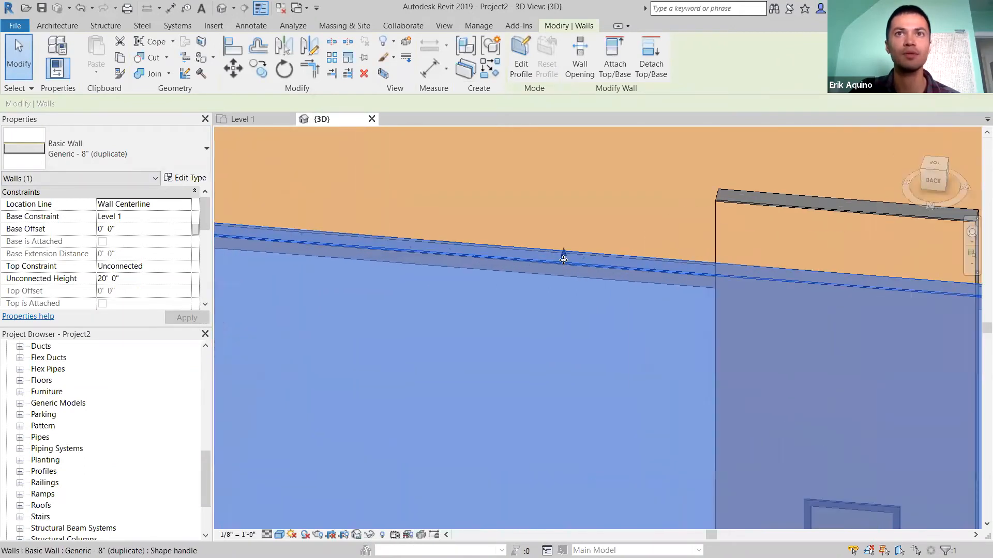
{"action": "left_click_drag", "start_coordinate": [562, 262], "coordinate": [566, 299]}
{"action": "scroll", "coordinate": [566, 299], "scroll_direction": "down", "scroll_amount": 2}
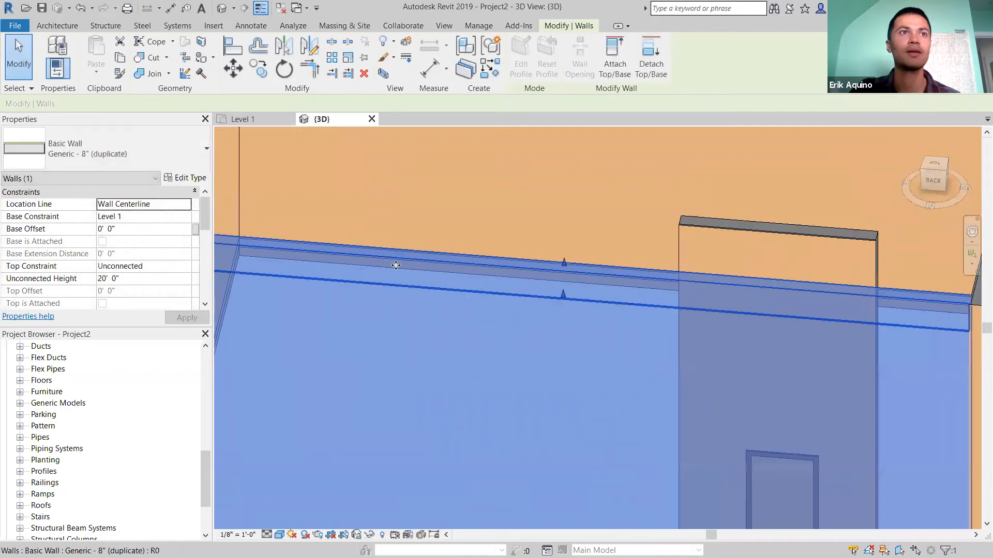
{"action": "scroll", "coordinate": [388, 267], "scroll_direction": "down", "scroll_amount": 3}
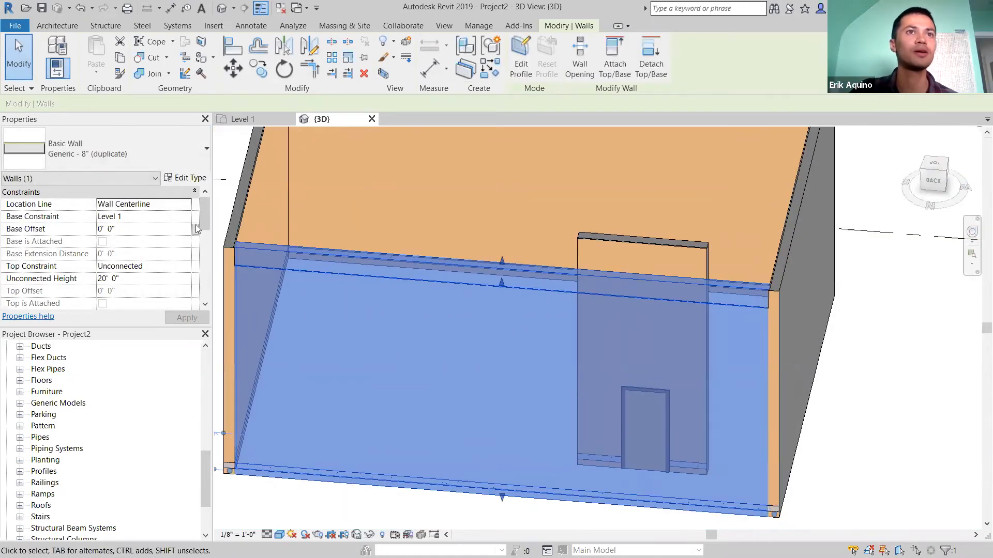
{"action": "scroll", "coordinate": [202, 225], "scroll_direction": "down", "scroll_amount": 3}
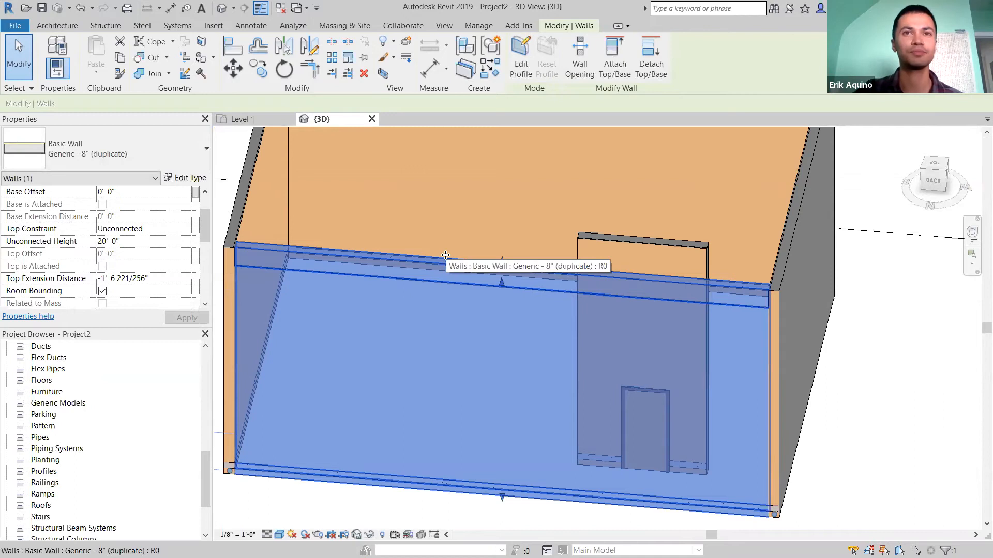
{"action": "left_click", "coordinate": [504, 285]}
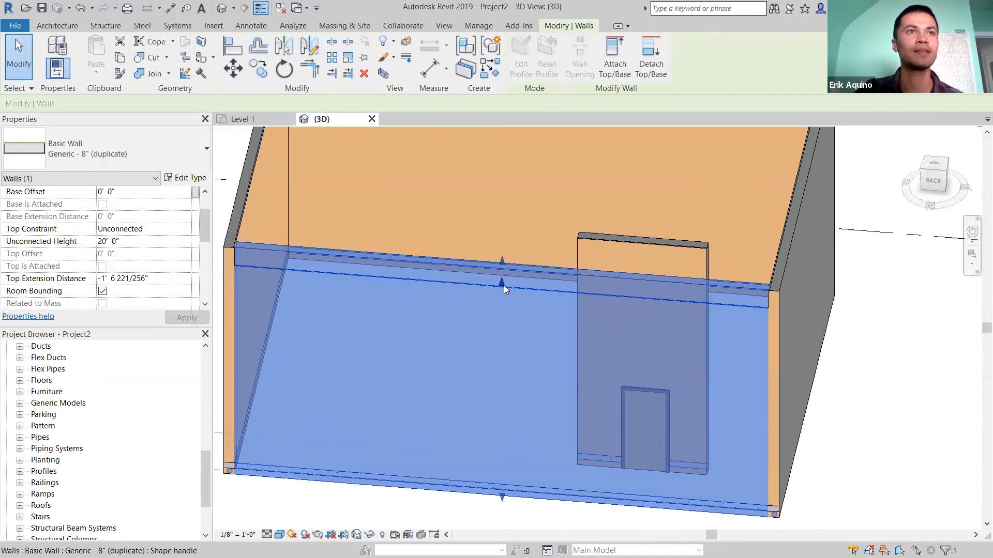
{"action": "mouse_move", "coordinate": [502, 290]}
{"action": "left_mouse_down"}
{"action": "mouse_move", "coordinate": [503, 305]}
{"action": "mouse_move", "coordinate": [502, 288]}
{"action": "left_mouse_up"}
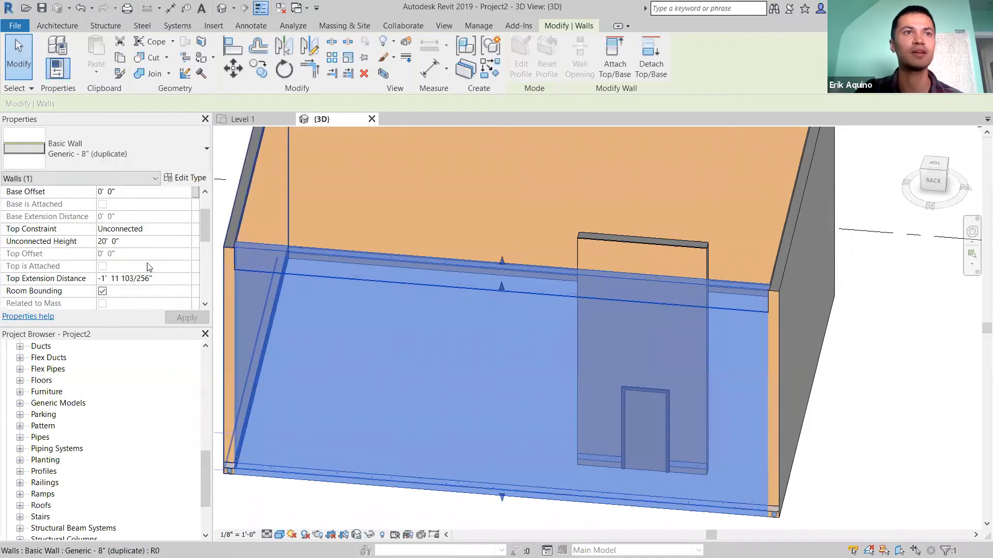
- Set the back wall's Top Extension Distance to 1' 0" and apply it
{"action": "left_click", "coordinate": [165, 276]}
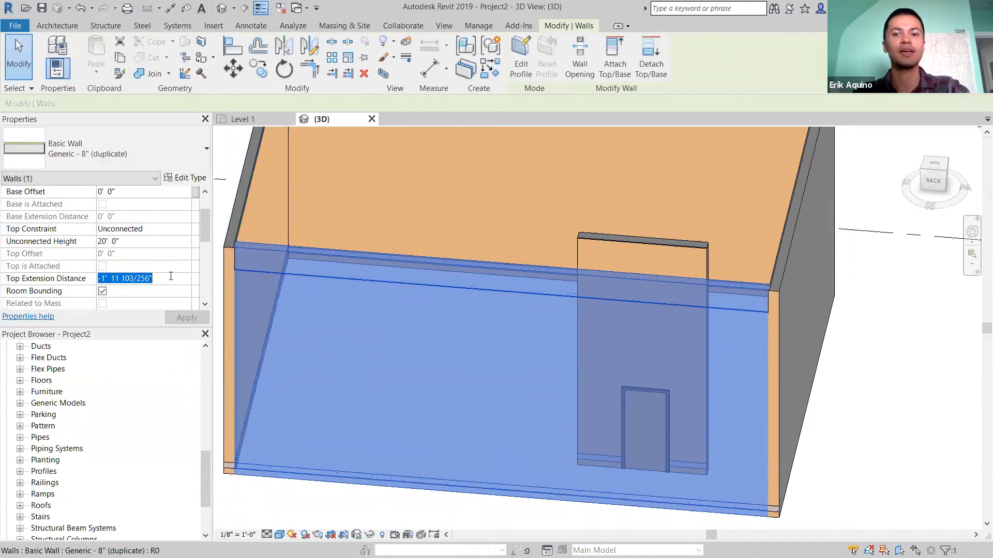
{"action": "type", "text": "1"}
{"action": "key", "text": "Return"}
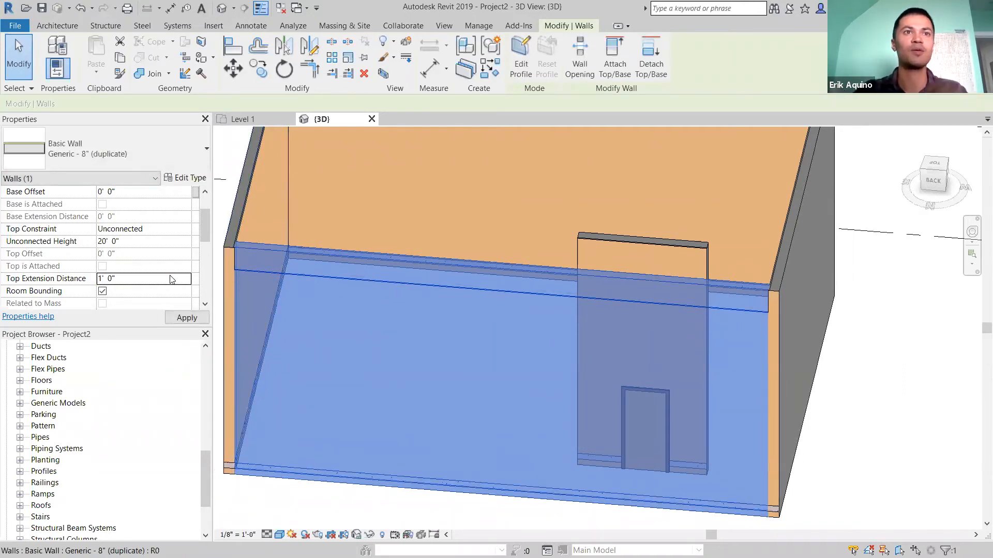
{"action": "left_click", "coordinate": [179, 318]}
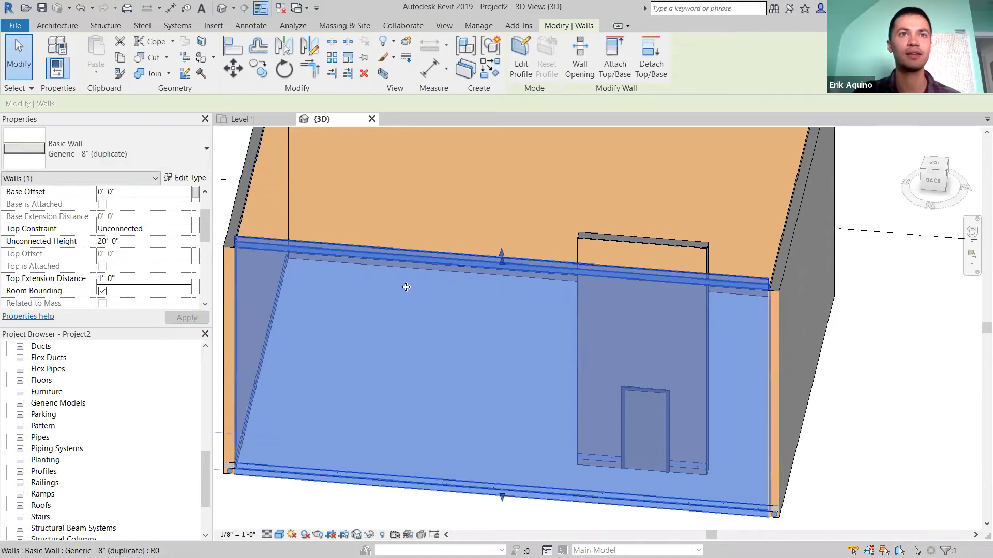
- Split the structural core and the interior gypsum layer 6" above the base in the back wall's type structure
{"action": "scroll", "coordinate": [521, 263], "scroll_direction": "up", "scroll_amount": 2}
{"action": "middle_click_drag", "start_coordinate": [516, 278], "coordinate": [643, 277]}
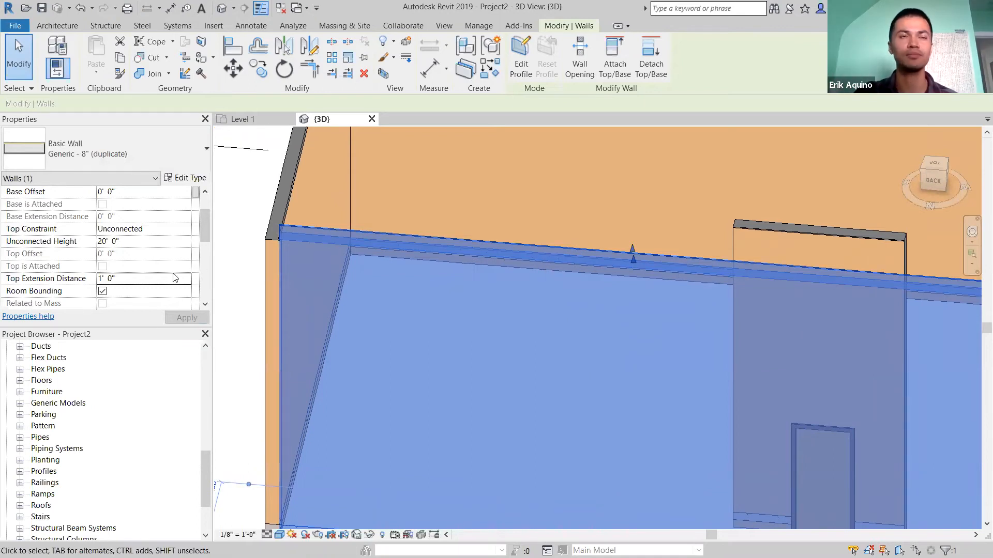
{"action": "left_click", "coordinate": [202, 179]}
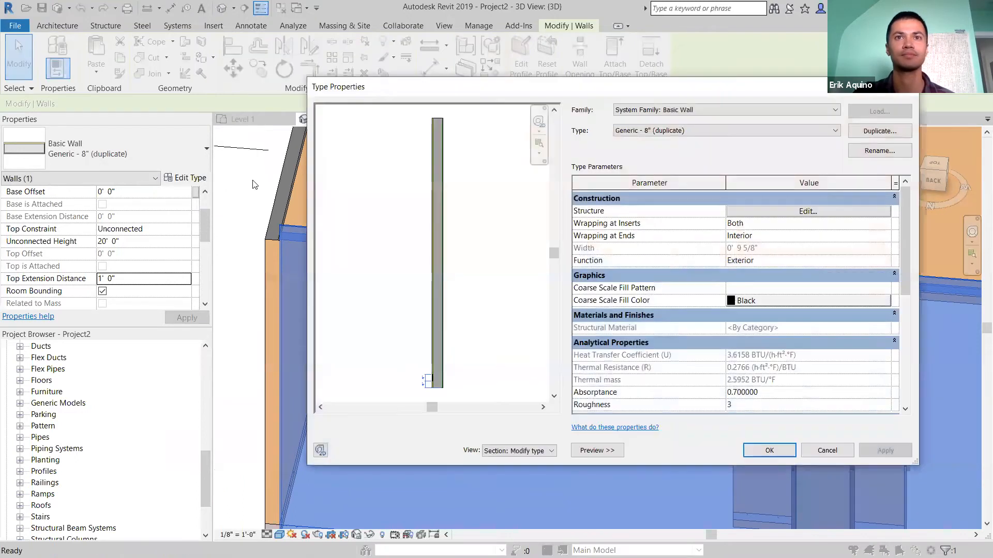
{"action": "left_click", "coordinate": [808, 213]}
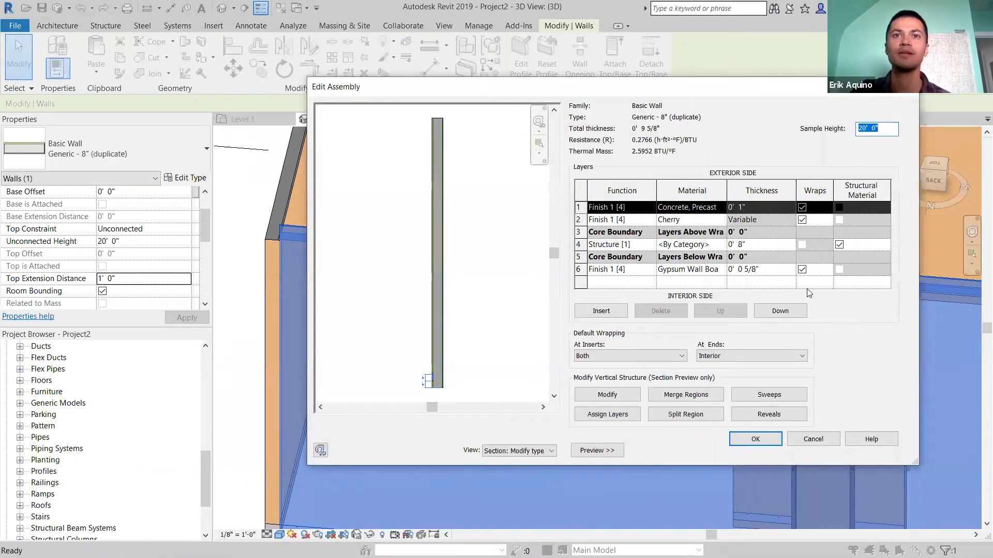
{"action": "scroll", "coordinate": [464, 398], "scroll_direction": "up", "scroll_amount": 2}
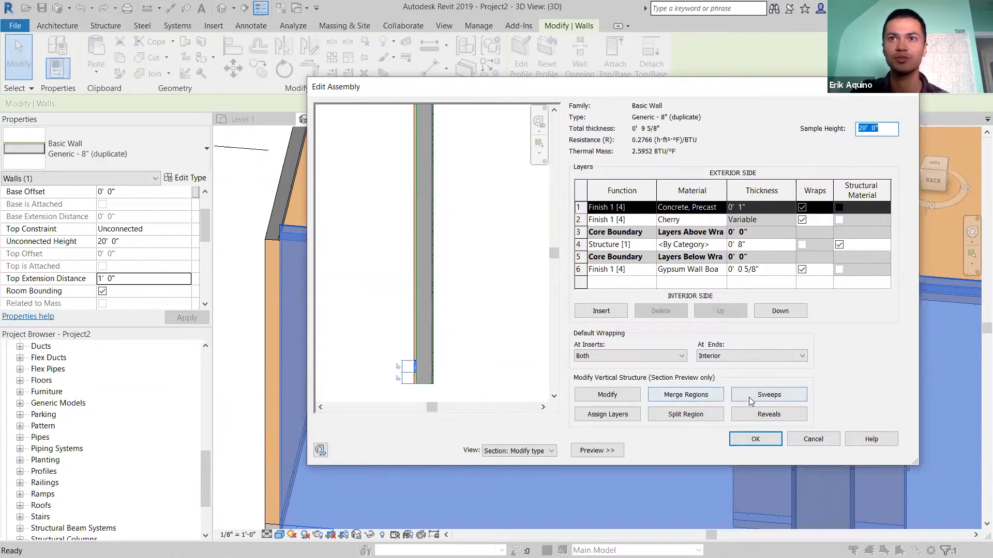
{"action": "scroll", "coordinate": [407, 377], "scroll_direction": "up", "scroll_amount": 2}
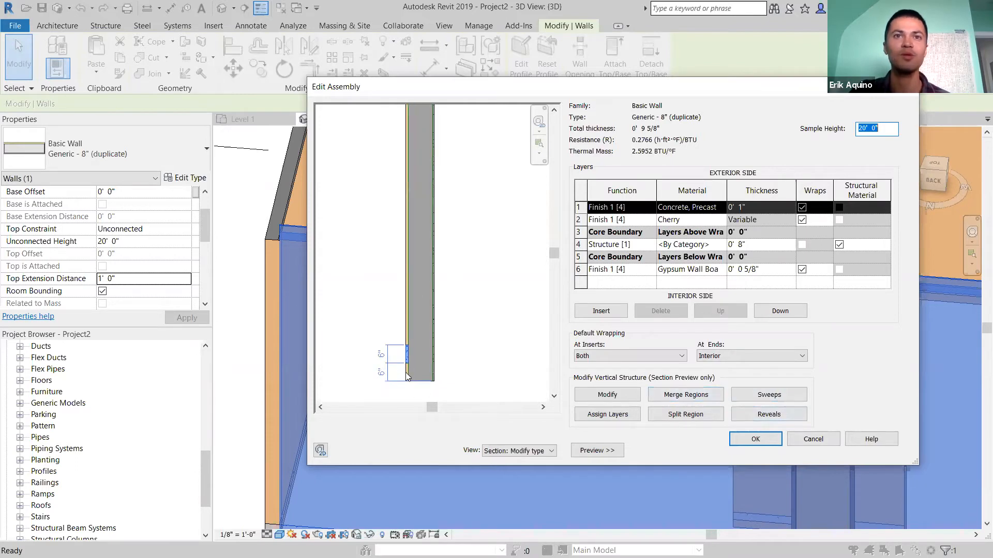
{"action": "scroll", "coordinate": [430, 383], "scroll_direction": "up", "scroll_amount": 2}
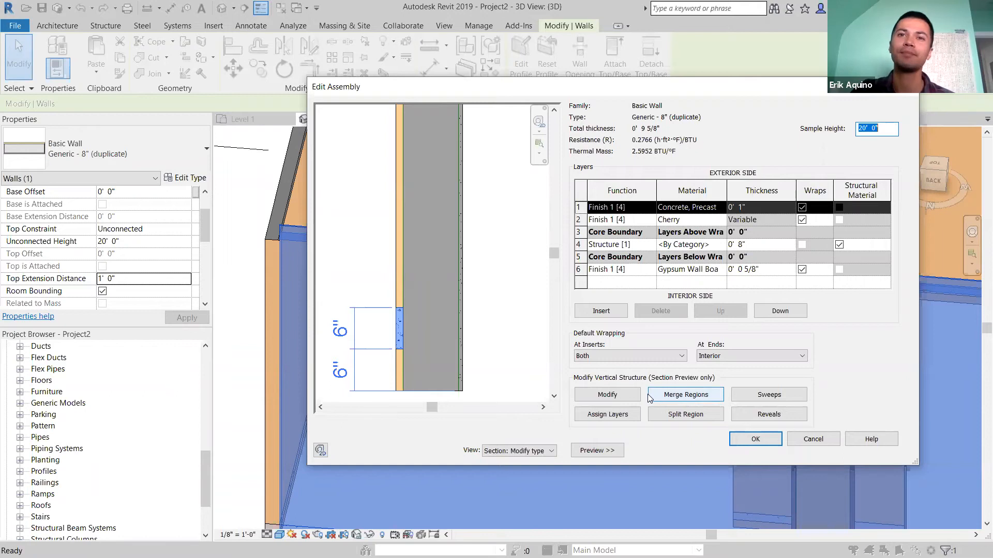
{"action": "left_click", "coordinate": [685, 414]}
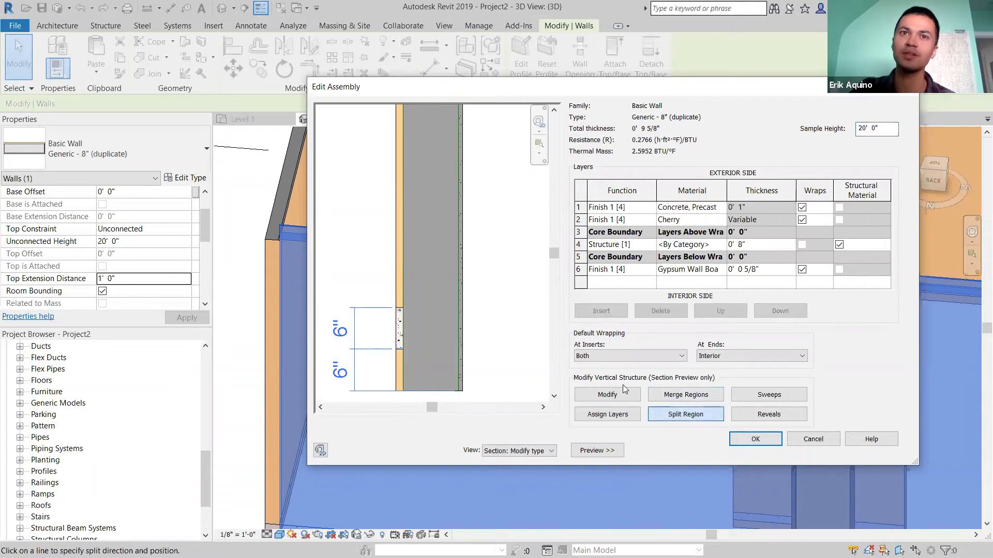
{"action": "scroll", "coordinate": [439, 391], "scroll_direction": "up", "scroll_amount": 1}
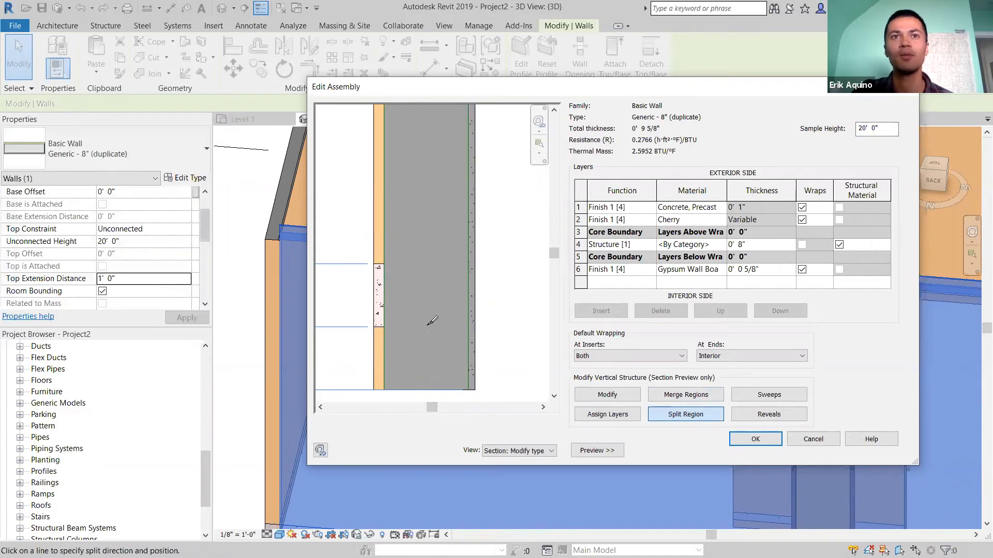
{"action": "left_click", "coordinate": [392, 325]}
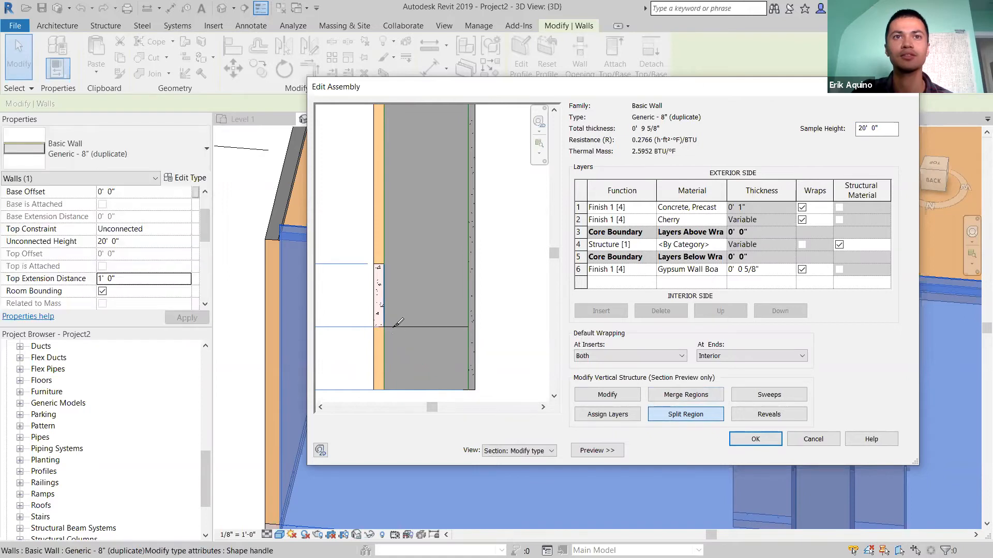
{"action": "left_click", "coordinate": [471, 326]}
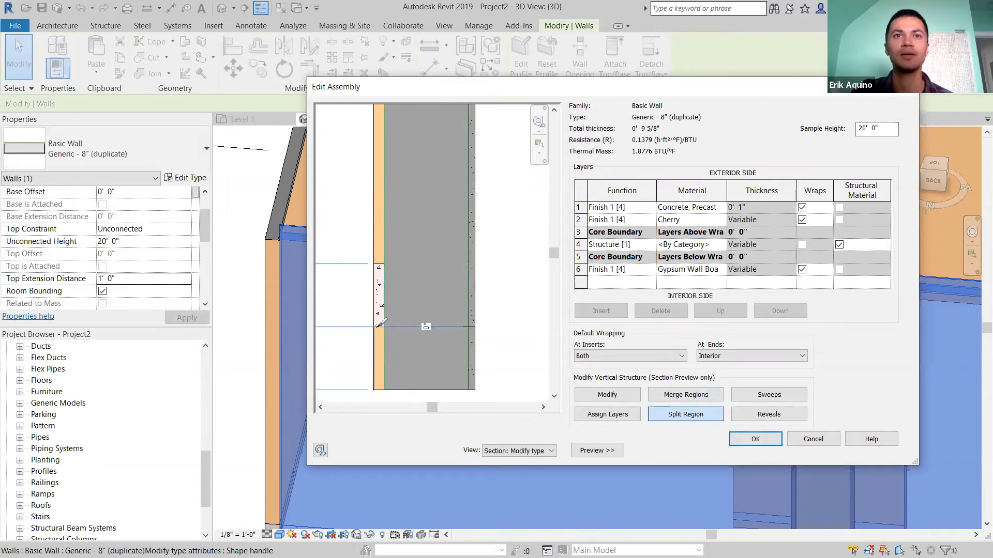
- Merge the lowest 6" of the gypsum and cherry finish regions into the structural core and accept the type changes
{"action": "left_click", "coordinate": [695, 396]}
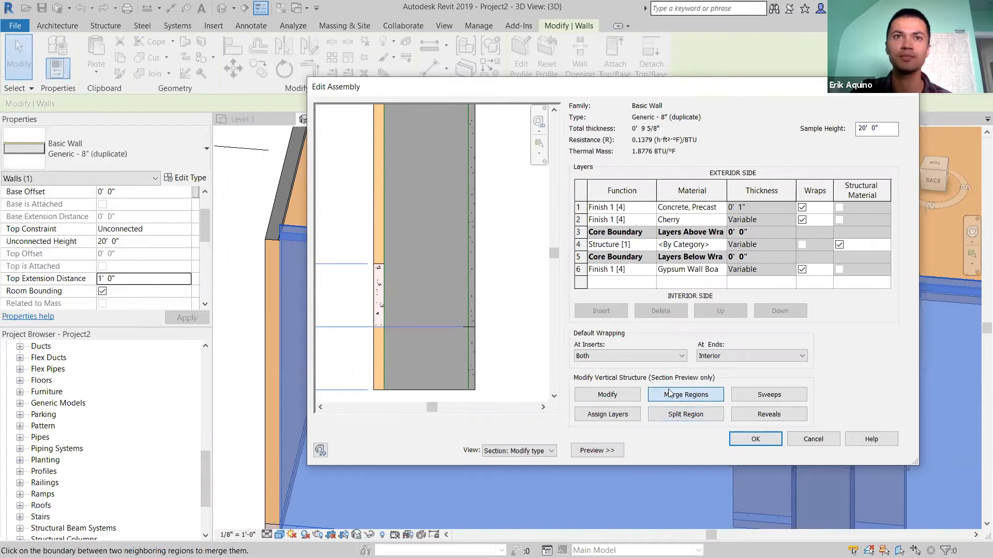
{"action": "left_click", "coordinate": [468, 344]}
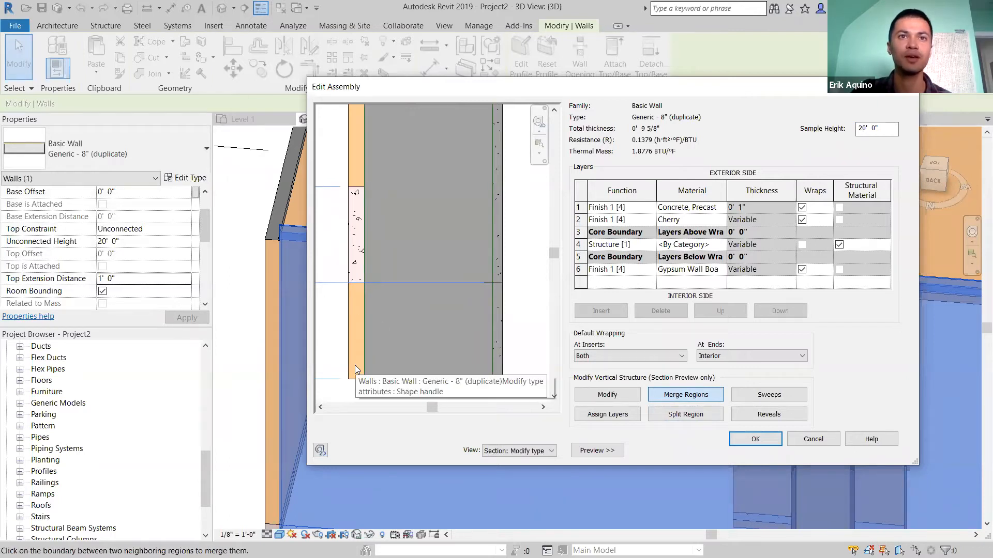
{"action": "left_click", "coordinate": [491, 323]}
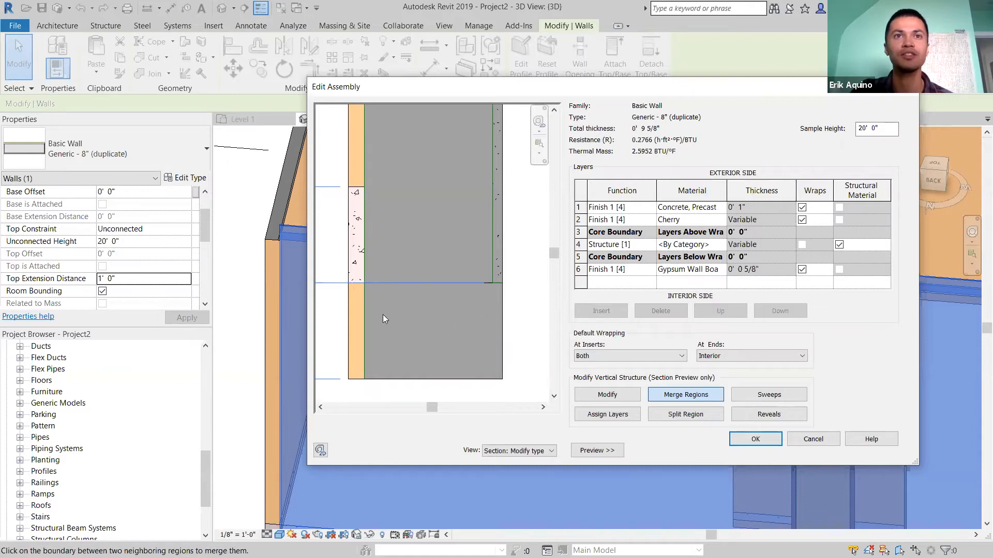
{"action": "left_click", "coordinate": [366, 310]}
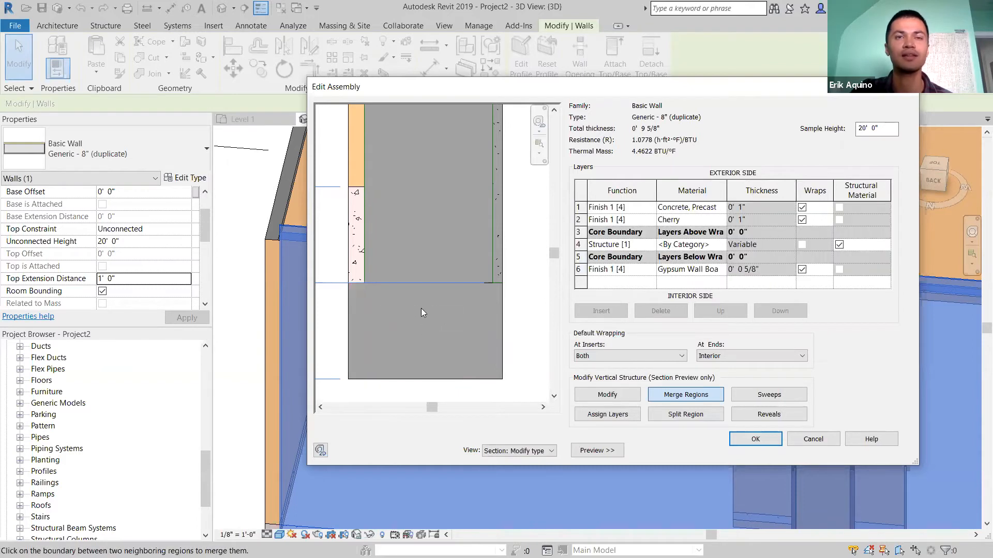
{"action": "scroll", "coordinate": [435, 323], "scroll_direction": "down", "scroll_amount": 3}
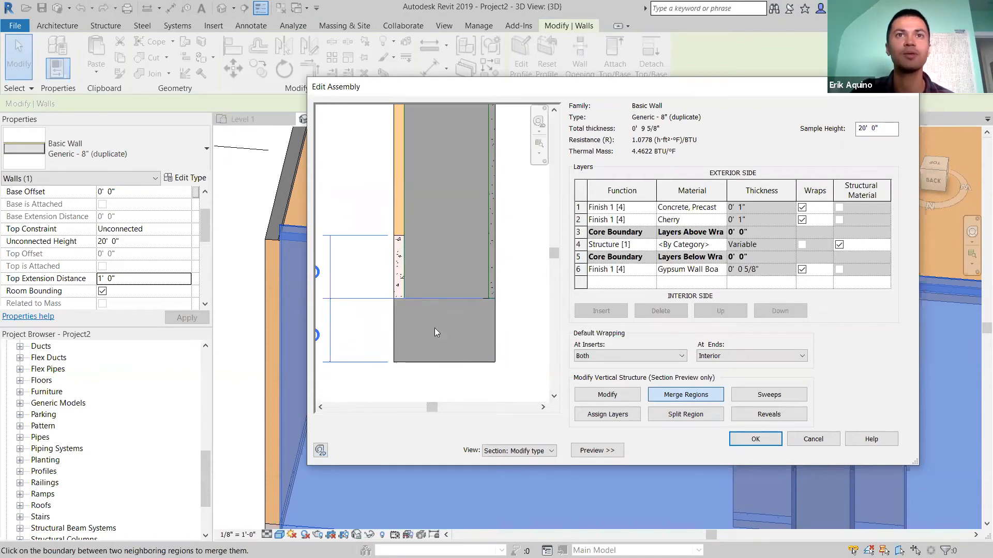
{"action": "scroll", "coordinate": [435, 328], "scroll_direction": "down", "scroll_amount": 3}
{"action": "scroll", "coordinate": [451, 333], "scroll_direction": "up", "scroll_amount": 3}
{"action": "scroll", "coordinate": [460, 331], "scroll_direction": "up", "scroll_amount": 1}
{"action": "scroll", "coordinate": [475, 315], "scroll_direction": "down", "scroll_amount": 2}
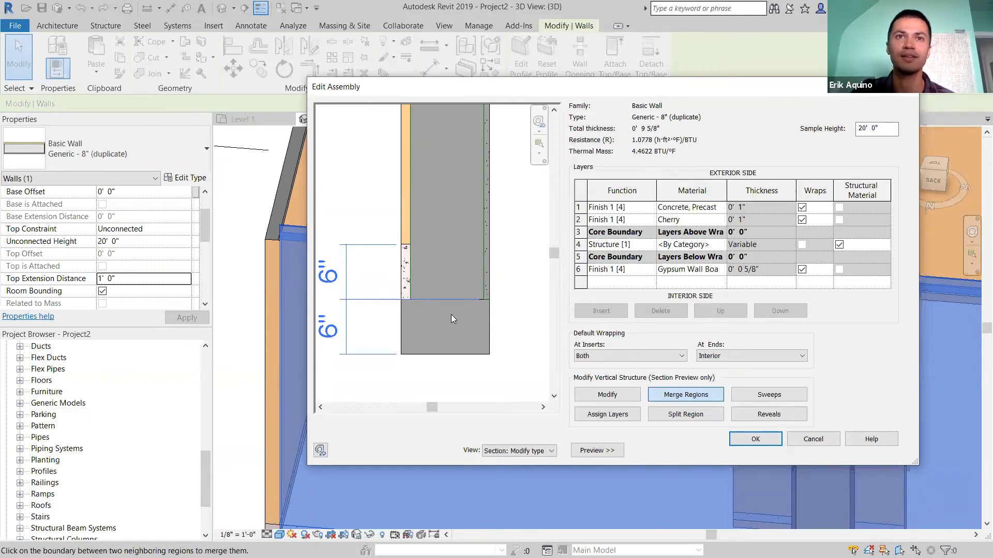
{"action": "left_click", "coordinate": [755, 438]}
{"action": "left_click", "coordinate": [762, 448]}
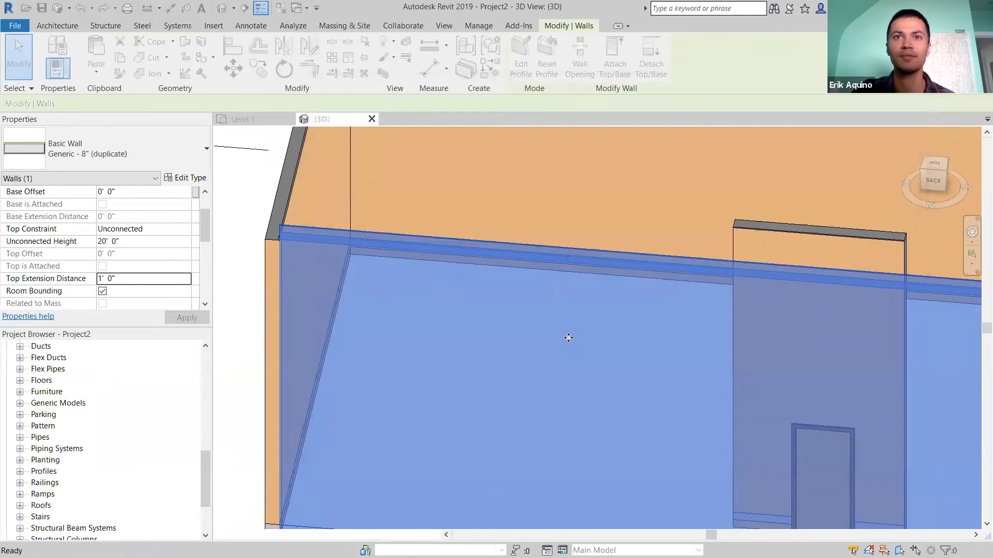
- Examine the merged base and the precast band at the building's back corner in 3D, selecting the adjoining side wall
{"action": "scroll", "coordinate": [772, 468], "scroll_direction": "down", "scroll_amount": 5}
{"action": "scroll", "coordinate": [771, 454], "scroll_direction": "up", "scroll_amount": 5}
{"action": "scroll", "coordinate": [771, 453], "scroll_direction": "up", "scroll_amount": 4}
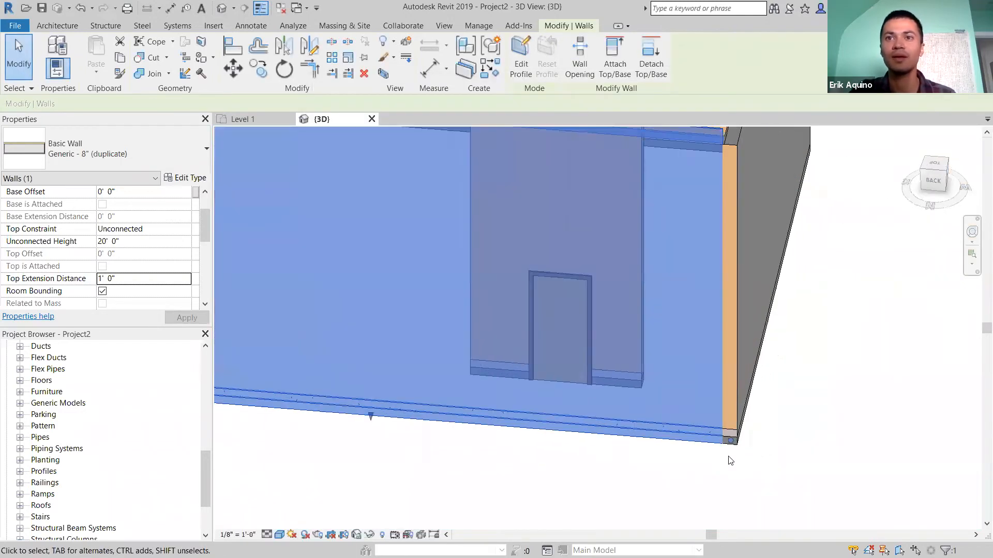
{"action": "left_click", "coordinate": [738, 445]}
{"action": "middle_click_drag", "start_coordinate": [690, 434], "coordinate": [585, 387], "text": "shift"}
{"action": "scroll", "coordinate": [499, 349], "scroll_direction": "up", "scroll_amount": 1}
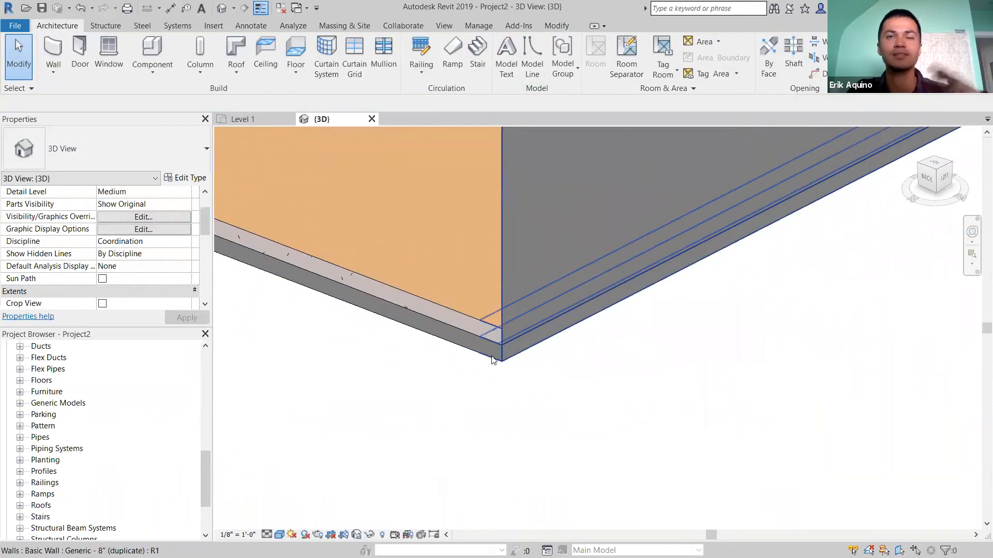
{"action": "middle_click_drag", "start_coordinate": [508, 370], "coordinate": [539, 372], "text": "shift"}
{"action": "left_click", "coordinate": [540, 372]}
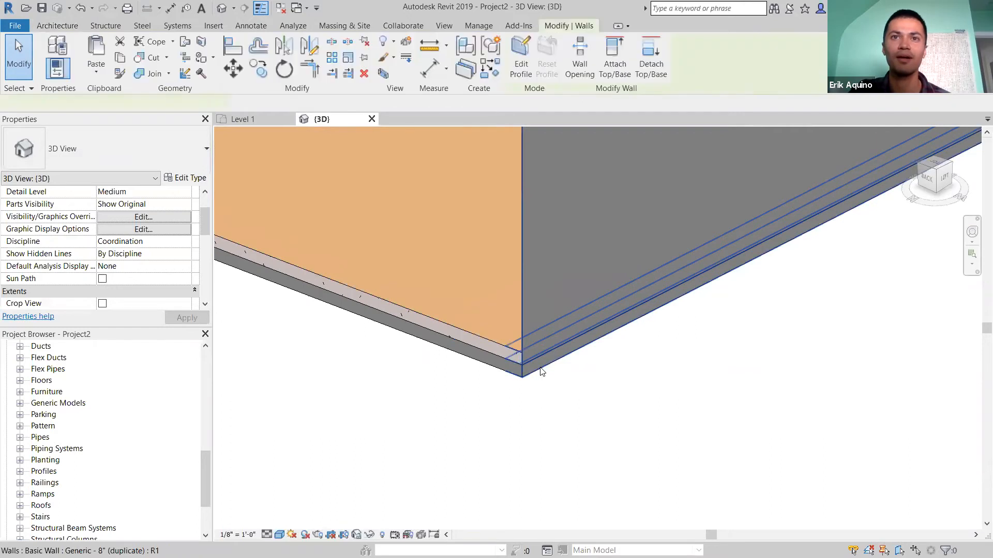
{"action": "scroll", "coordinate": [401, 240], "scroll_direction": "down", "scroll_amount": 3}
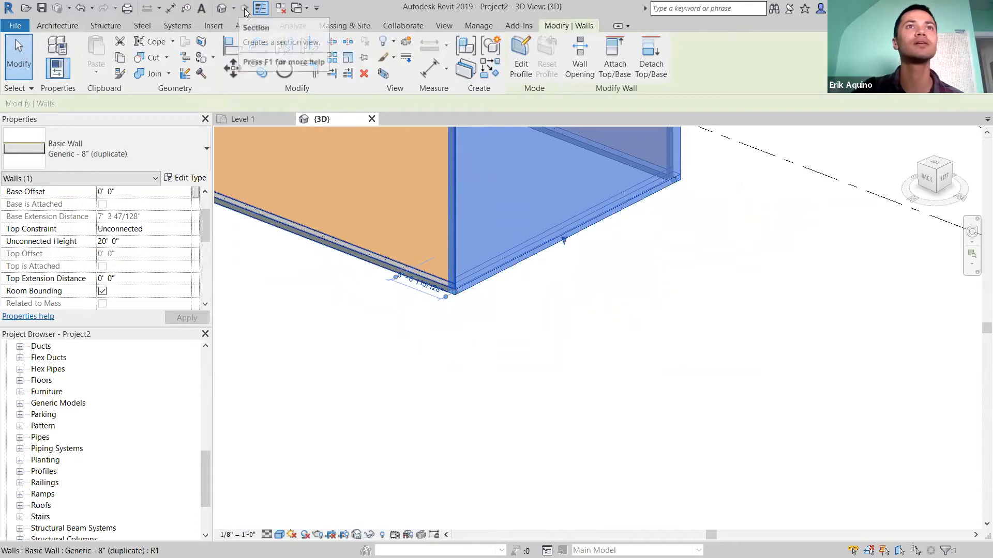
- Create a building section in the Level 1 floor plan that cuts across the vertical exterior wall beside the door wall
{"action": "left_click", "coordinate": [262, 119]}
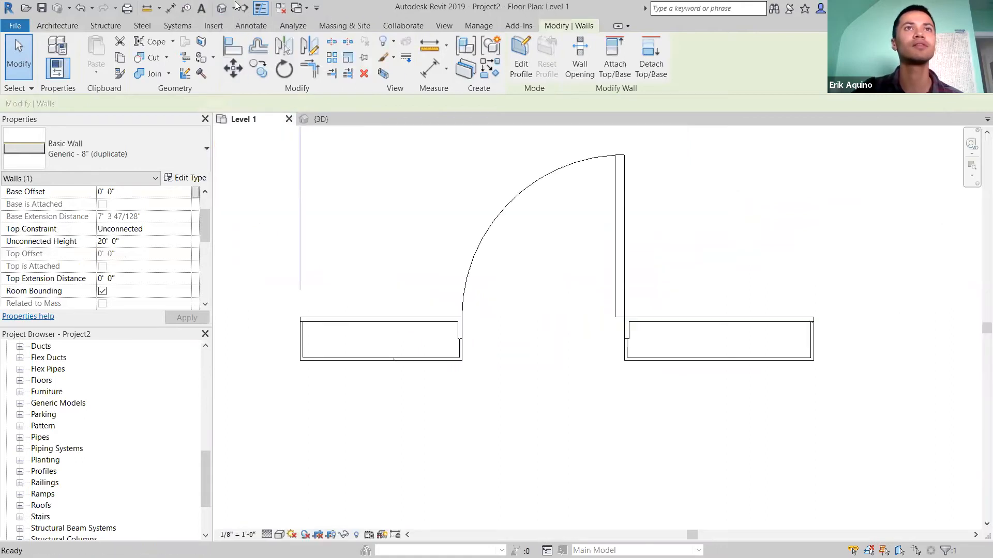
{"action": "scroll", "coordinate": [481, 329], "scroll_direction": "down", "scroll_amount": 5}
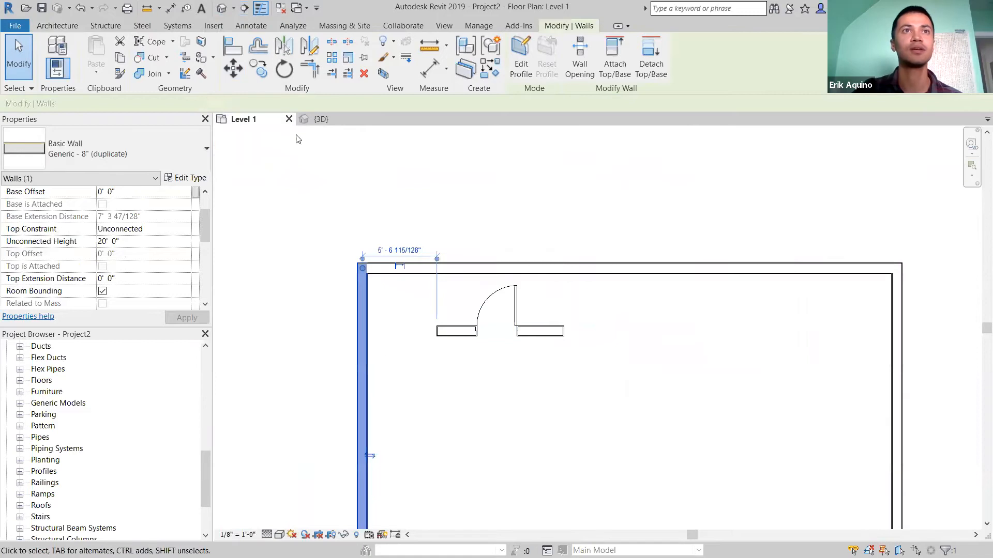
{"action": "left_click", "coordinate": [247, 9]}
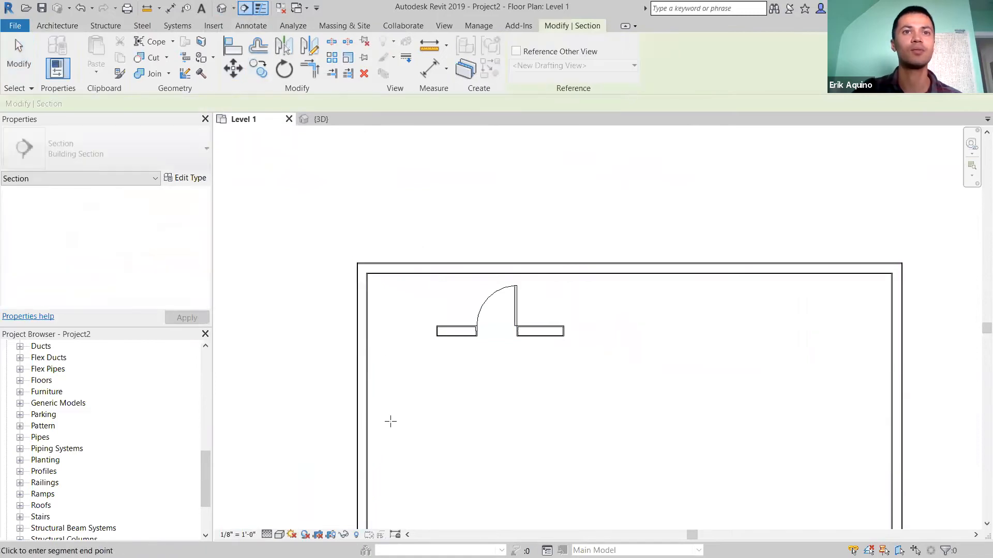
{"action": "left_click", "coordinate": [330, 421]}
{"action": "left_click", "coordinate": [409, 421]}
{"action": "left_click_drag", "start_coordinate": [300, 421], "coordinate": [274, 427]}
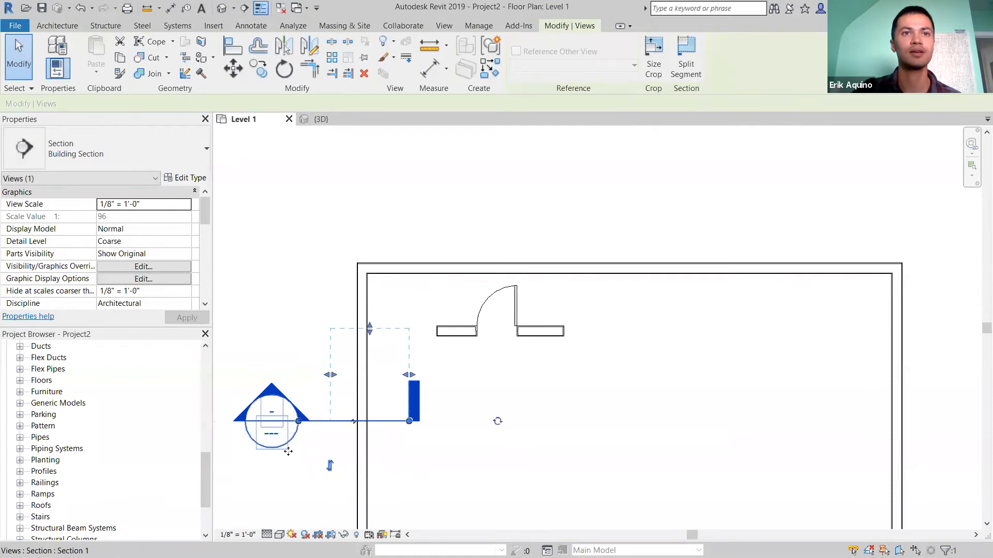
{"action": "left_click", "coordinate": [310, 468]}
- Open the new section view and set its detail level to Fine
{"action": "double_click", "coordinate": [281, 420]}
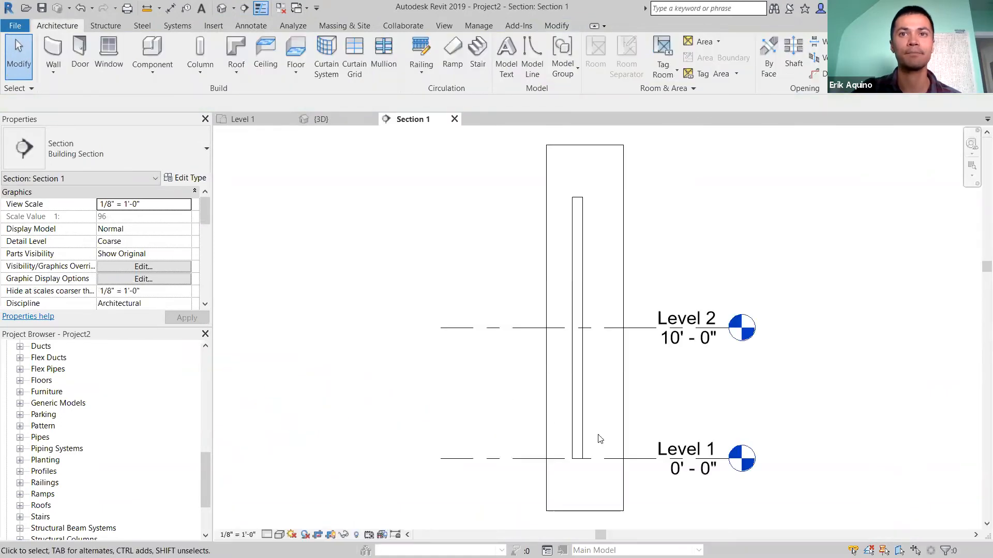
{"action": "scroll", "coordinate": [584, 433], "scroll_direction": "up", "scroll_amount": 3}
{"action": "left_click", "coordinate": [268, 534]}
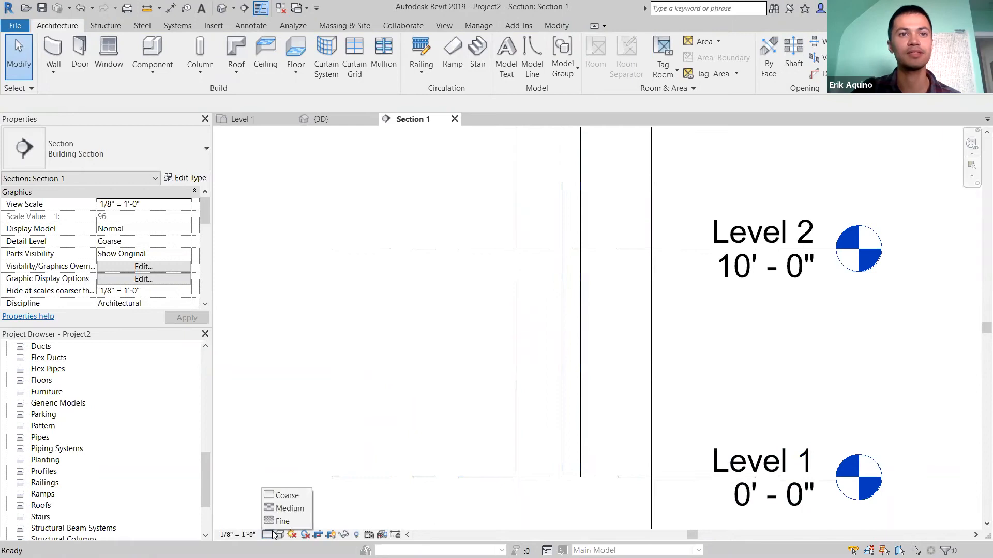
{"action": "left_click", "coordinate": [282, 521]}
{"action": "scroll", "coordinate": [574, 478], "scroll_direction": "up", "scroll_amount": 4}
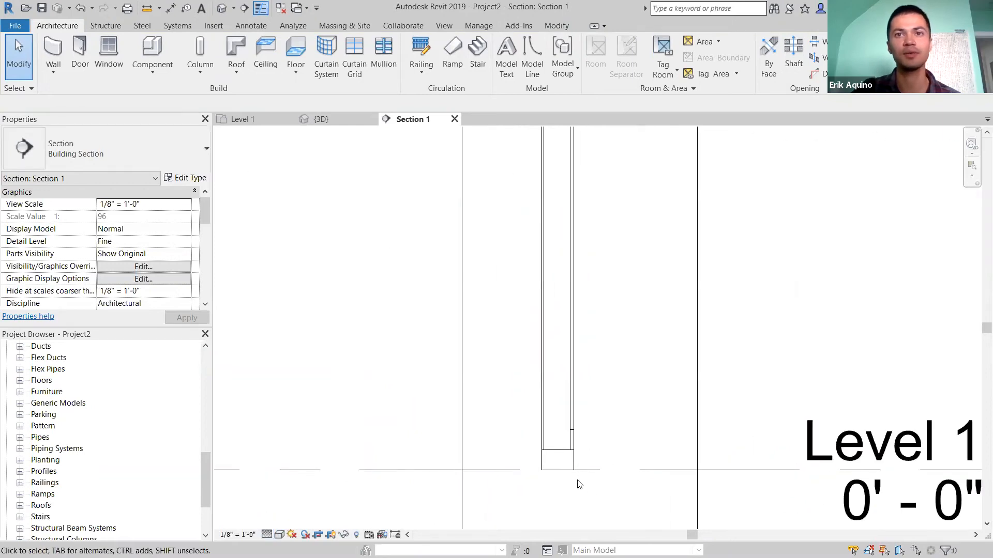
- Examine the layers and the base of the cut wall in the section view
{"action": "left_click", "coordinate": [567, 447]}
{"action": "scroll", "coordinate": [616, 439], "scroll_direction": "up", "scroll_amount": 2}
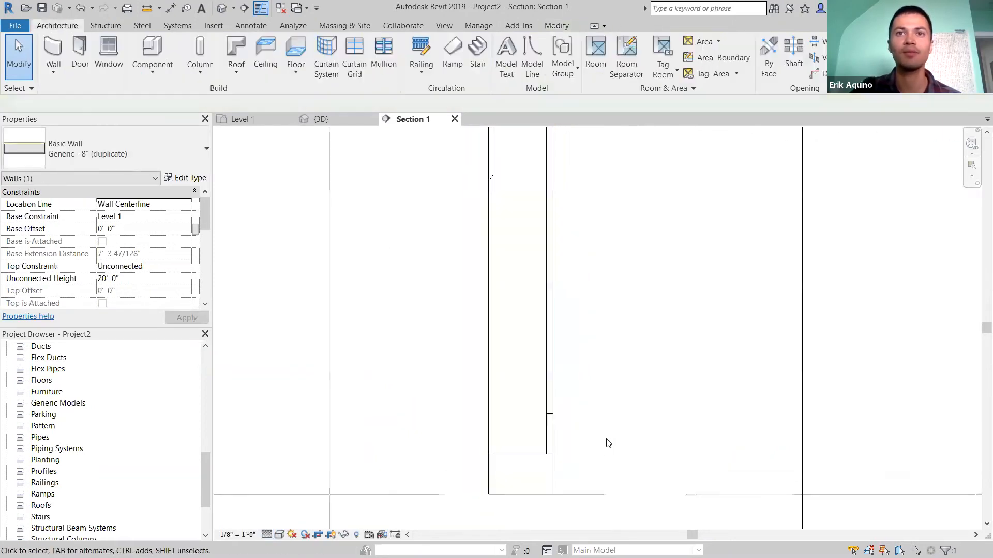
{"action": "scroll", "coordinate": [584, 444], "scroll_direction": "down", "scroll_amount": 1}
{"action": "left_click", "coordinate": [545, 440]}
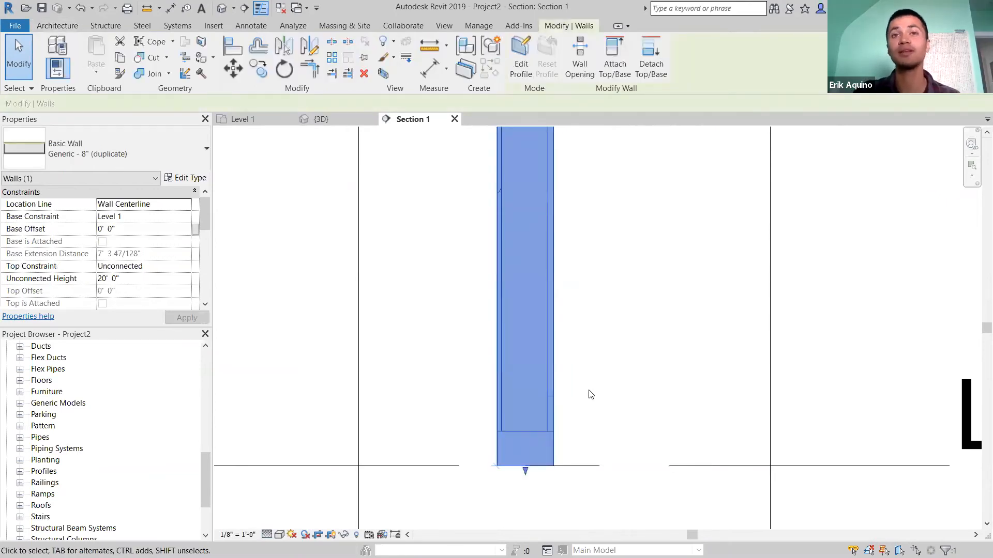
{"action": "mouse_move", "coordinate": [592, 402]}
{"action": "middle_mouse_down"}
{"action": "mouse_move", "coordinate": [593, 373]}
{"action": "mouse_move", "coordinate": [594, 414]}
{"action": "middle_mouse_up"}
{"action": "left_click", "coordinate": [587, 408]}
{"action": "scroll", "coordinate": [589, 408], "scroll_direction": "up", "scroll_amount": 1}
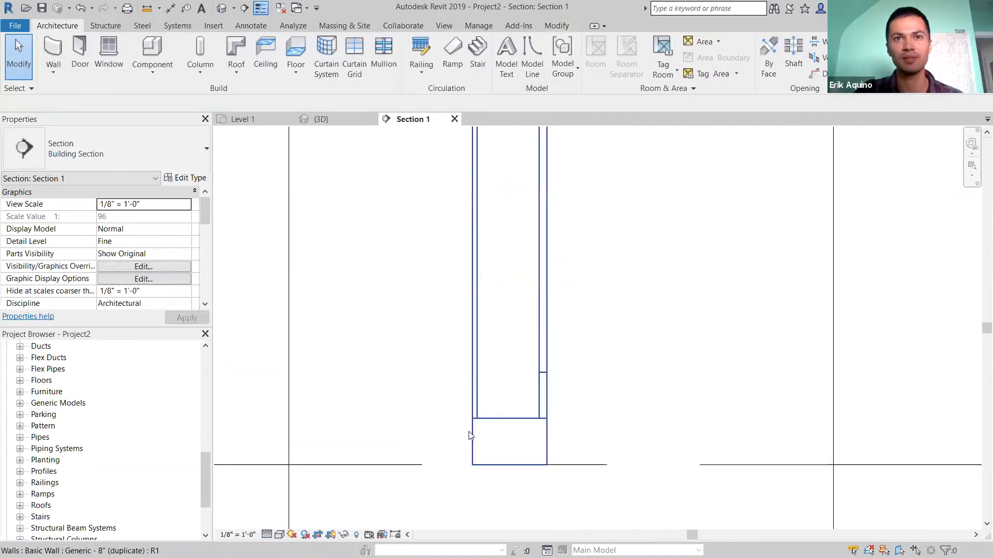
{"action": "left_click", "coordinate": [497, 464]}
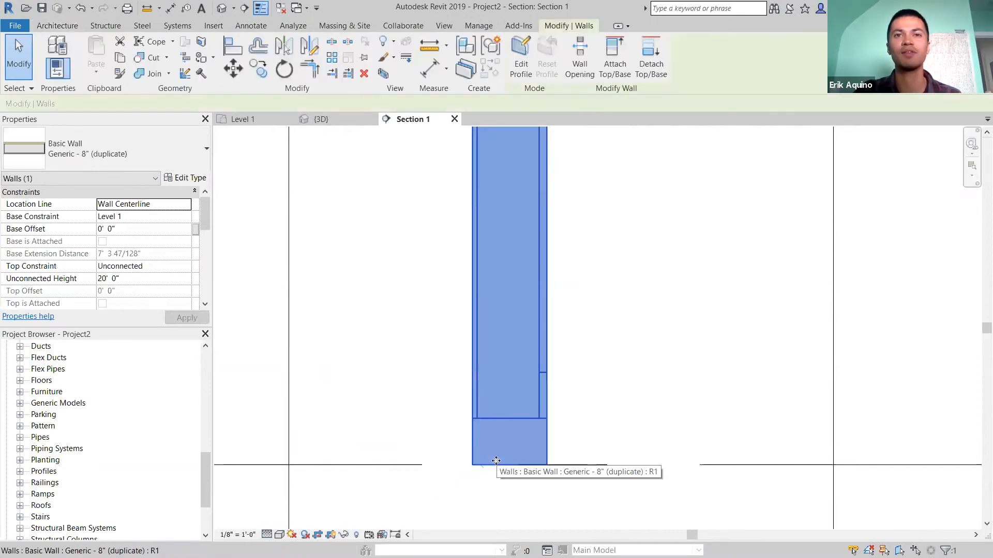
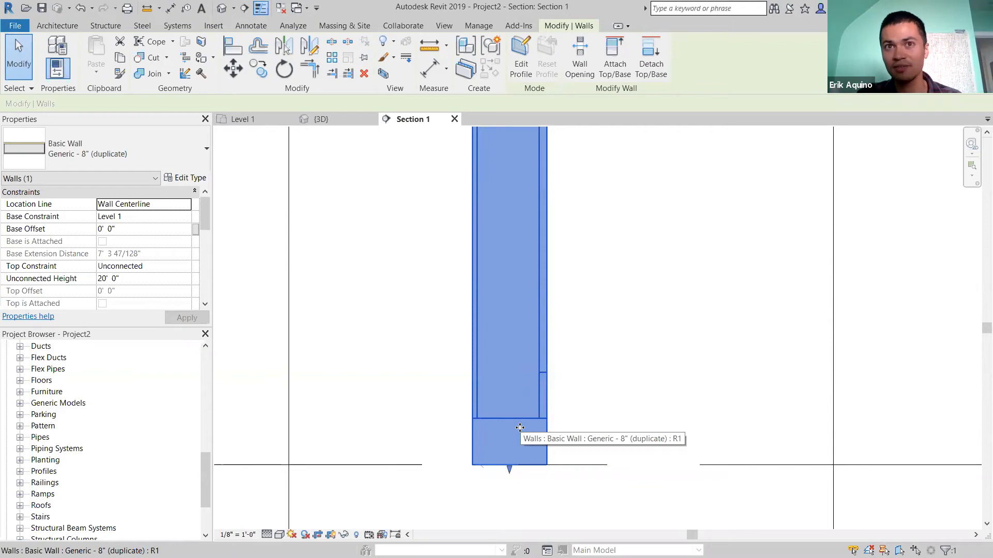
{"action": "left_click", "coordinate": [588, 416]}
- Open the structure of the cut wall's type for editing and inspect the base and top of the wall in the section preview
{"action": "left_click", "coordinate": [543, 405]}
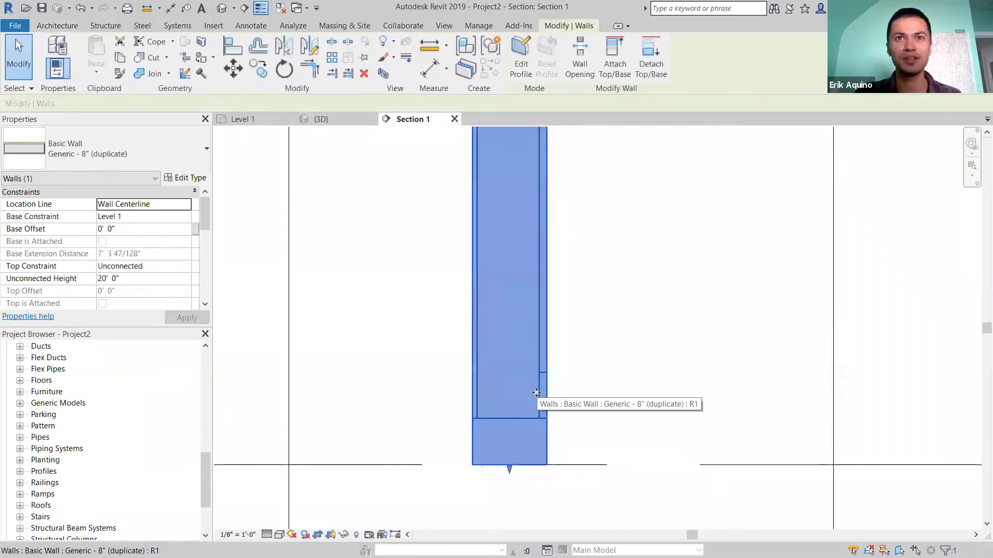
{"action": "left_click", "coordinate": [188, 178]}
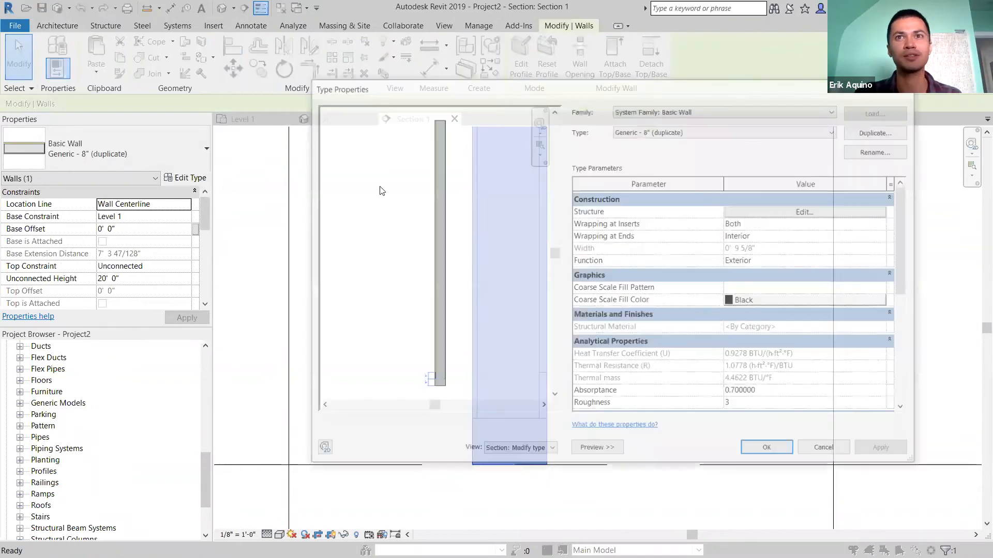
{"action": "left_click", "coordinate": [767, 212]}
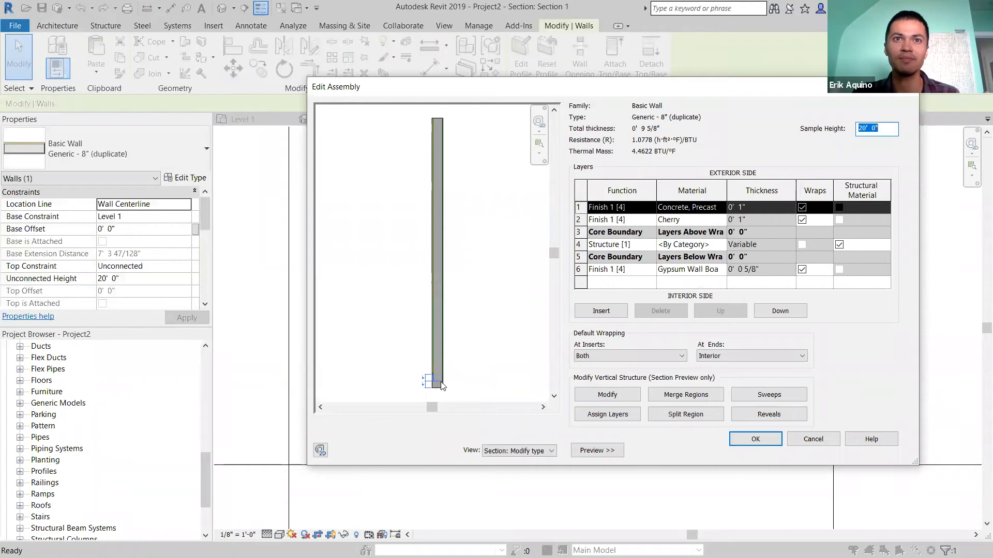
{"action": "scroll", "coordinate": [439, 398], "scroll_direction": "up", "scroll_amount": 2}
{"action": "scroll", "coordinate": [438, 398], "scroll_direction": "up", "scroll_amount": 3}
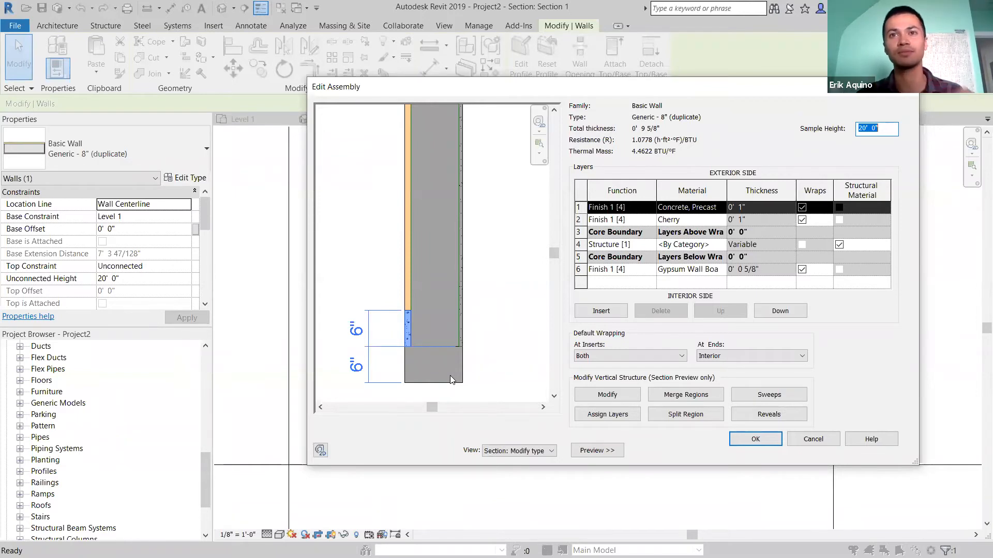
{"action": "left_click", "coordinate": [501, 358]}
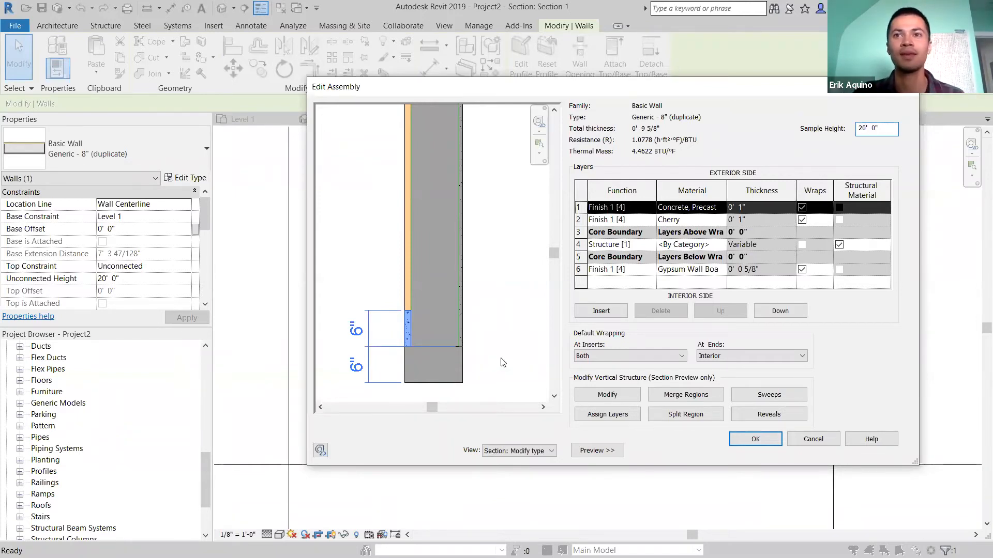
{"action": "scroll", "coordinate": [501, 358], "scroll_direction": "down", "scroll_amount": 5}
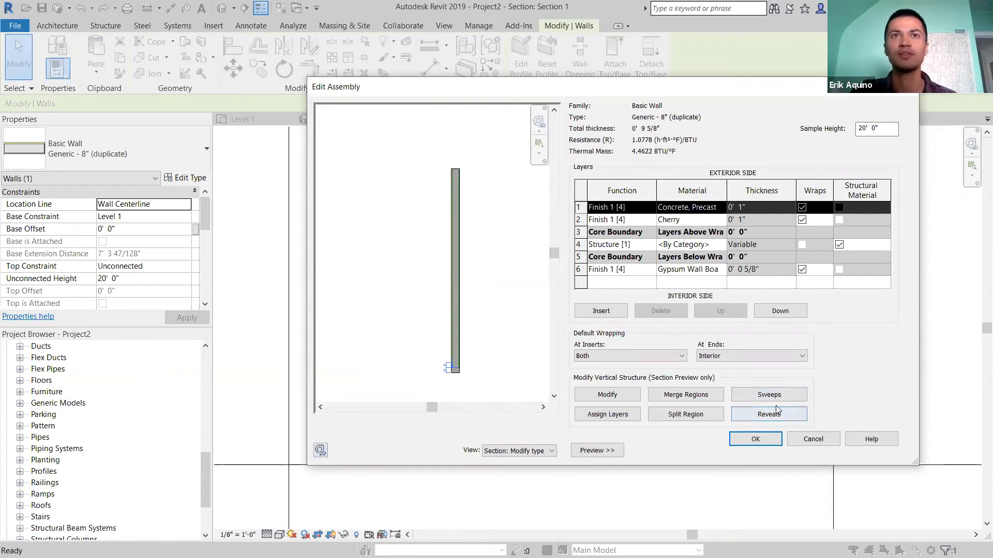
{"action": "scroll", "coordinate": [484, 230], "scroll_direction": "up", "scroll_amount": 6}
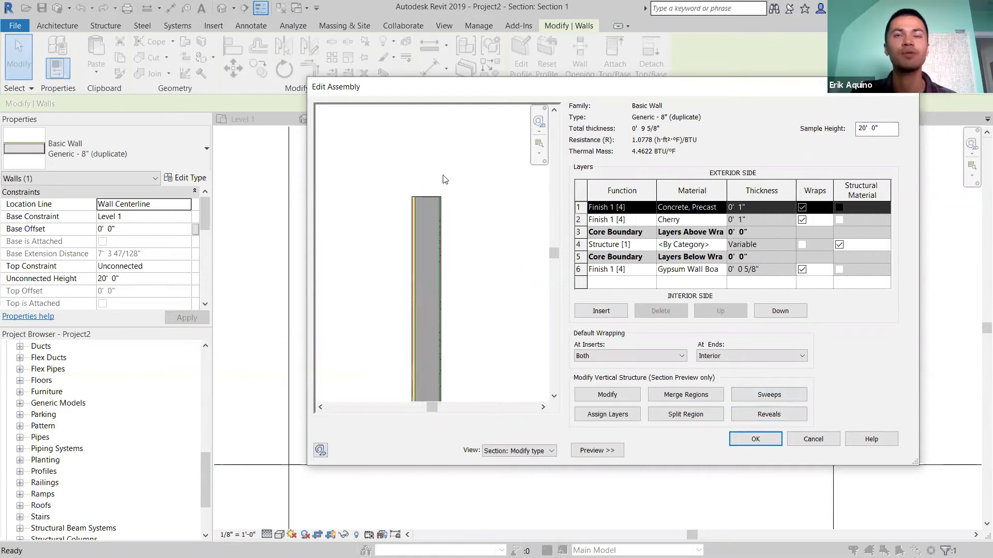
- Load the Parapet Cap-Precast profile for wall sweeps from the US Imperial library's Profiles > Wall folder, overwriting the existing version
{"action": "left_click", "coordinate": [768, 395]}
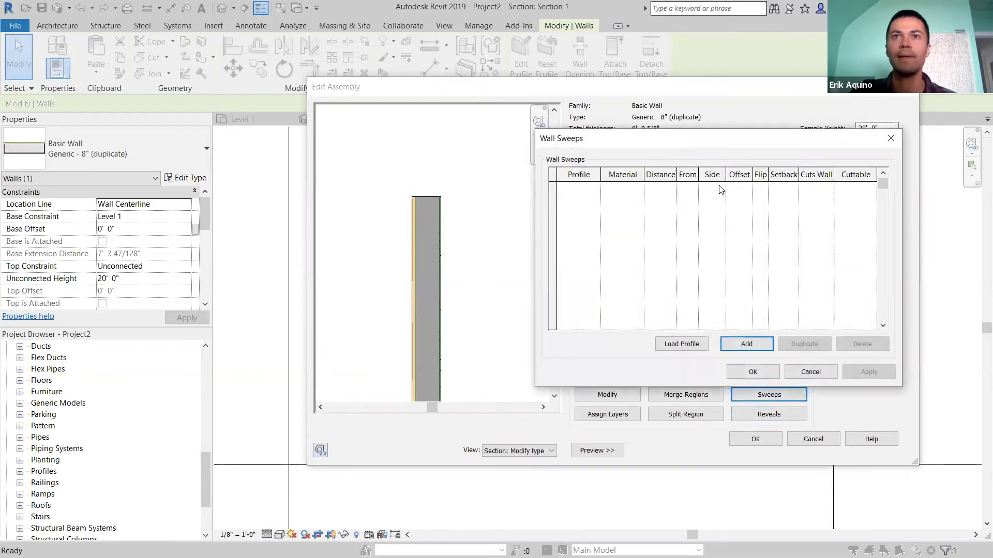
{"action": "left_click", "coordinate": [581, 174]}
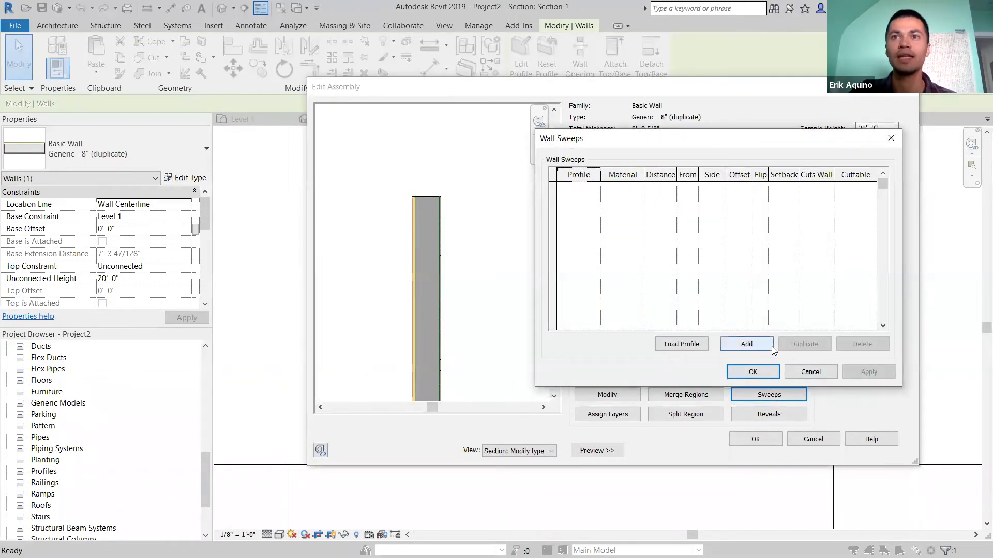
{"action": "left_click", "coordinate": [674, 345]}
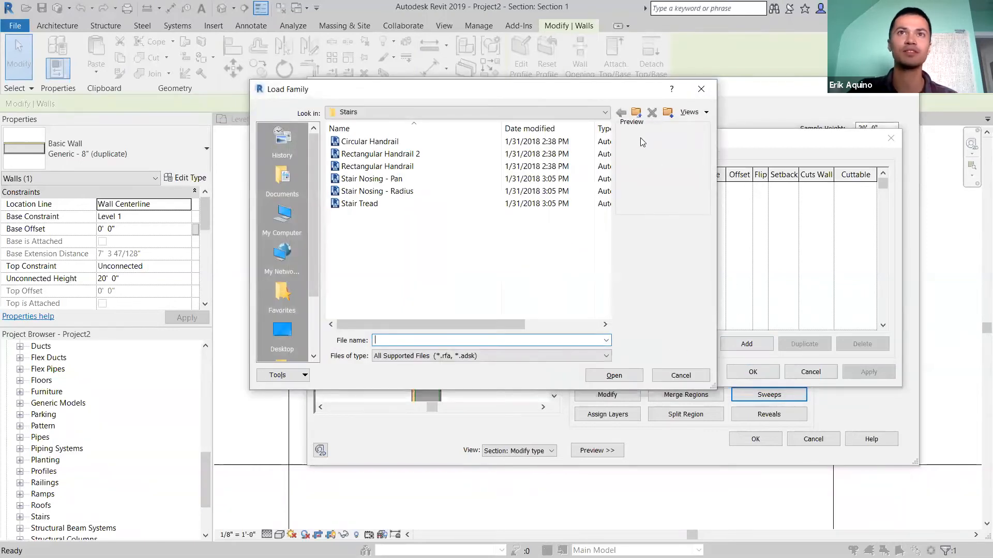
{"action": "left_click", "coordinate": [605, 113]}
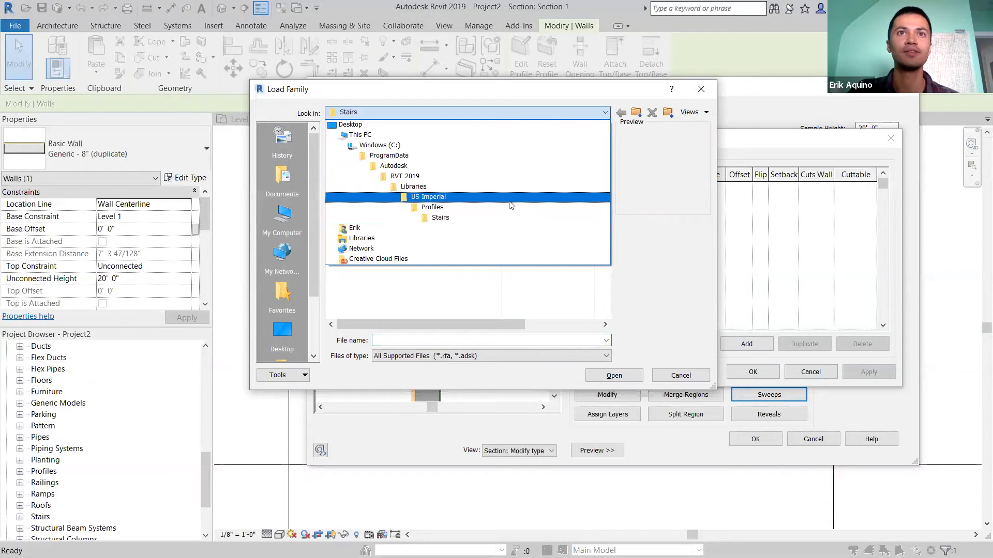
{"action": "left_click", "coordinate": [509, 198]}
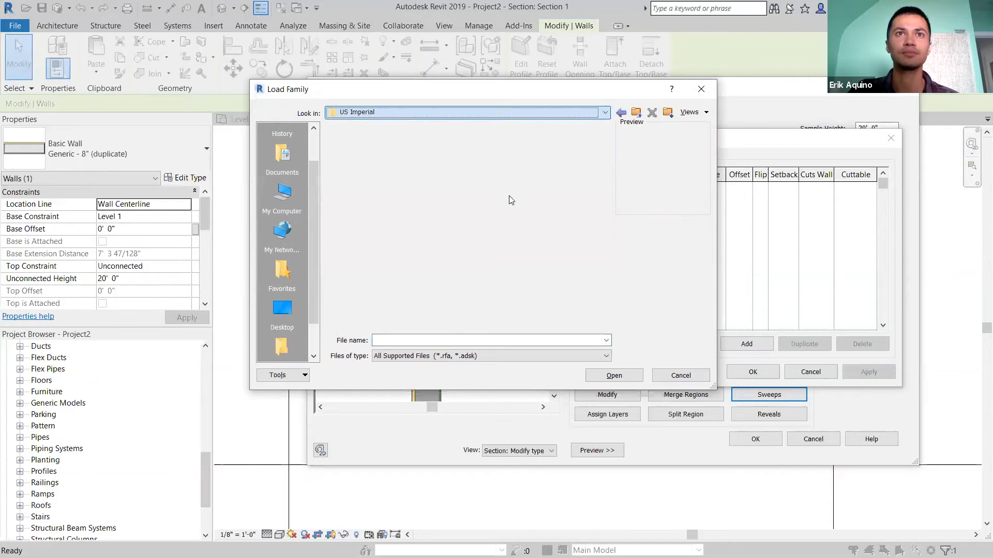
{"action": "scroll", "coordinate": [468, 219], "scroll_direction": "down", "scroll_amount": 3}
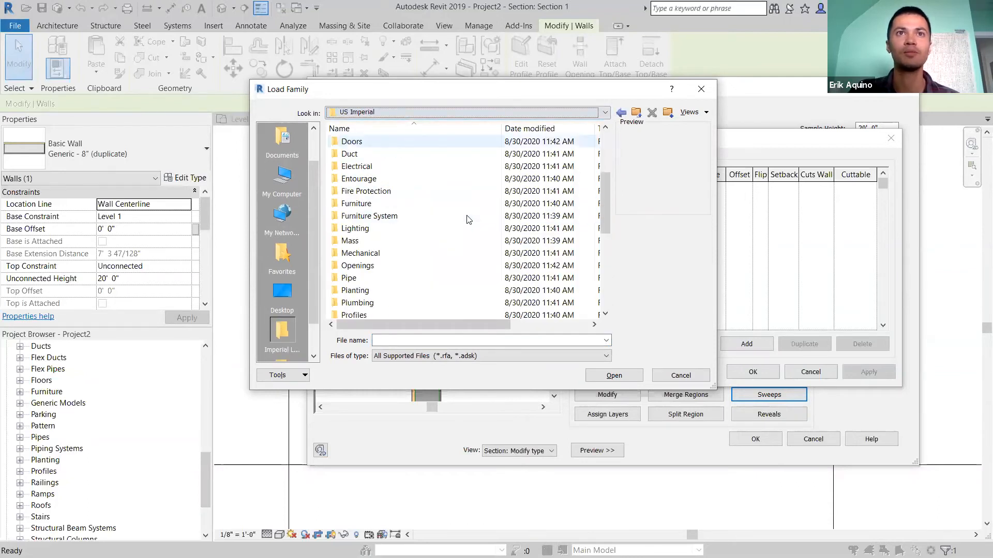
{"action": "scroll", "coordinate": [468, 219], "scroll_direction": "down", "scroll_amount": 1}
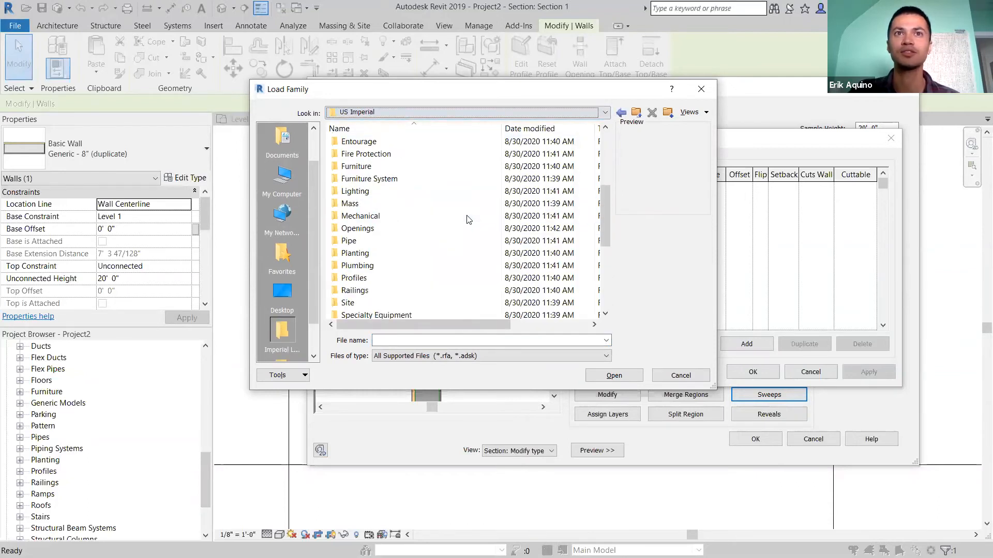
{"action": "double_click", "coordinate": [362, 278]}
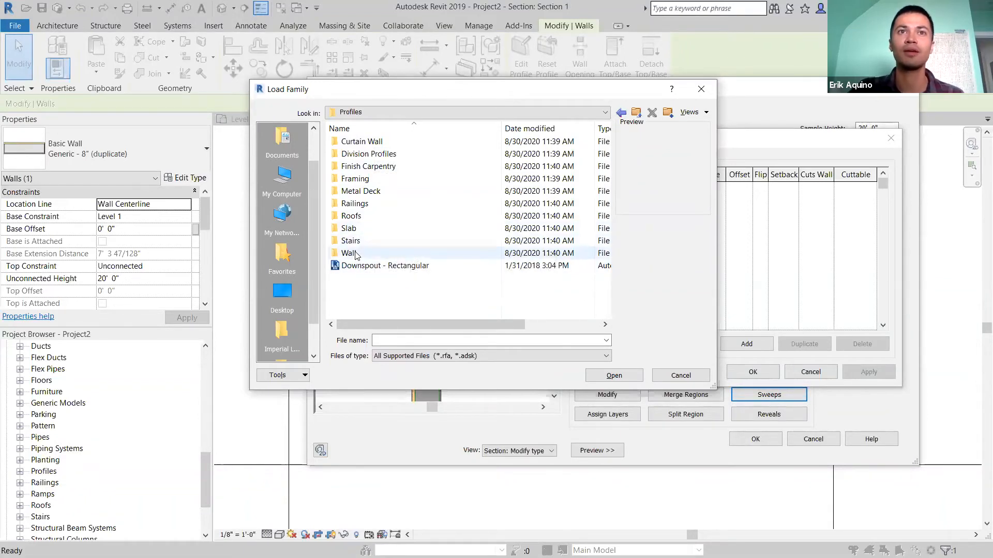
{"action": "double_click", "coordinate": [357, 253]}
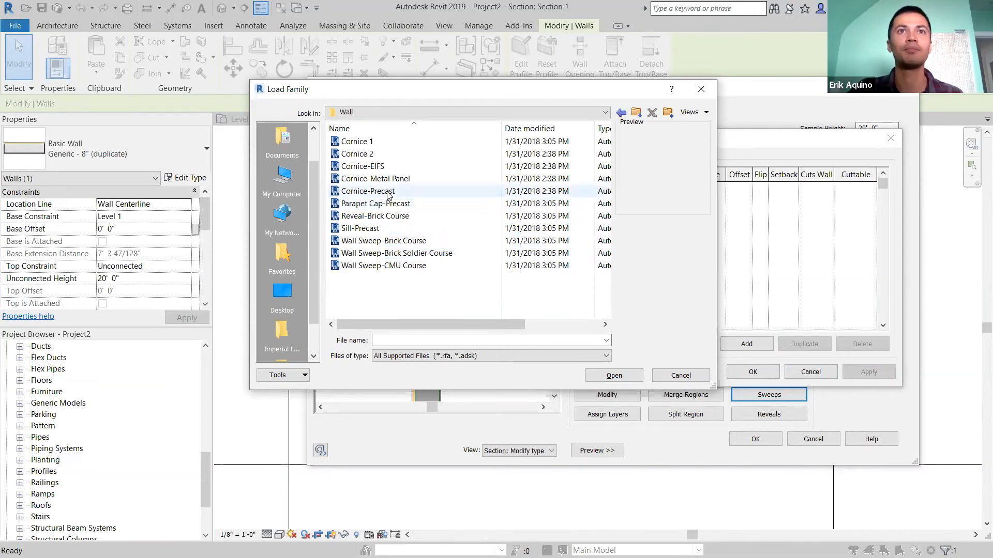
{"action": "left_click", "coordinate": [388, 204]}
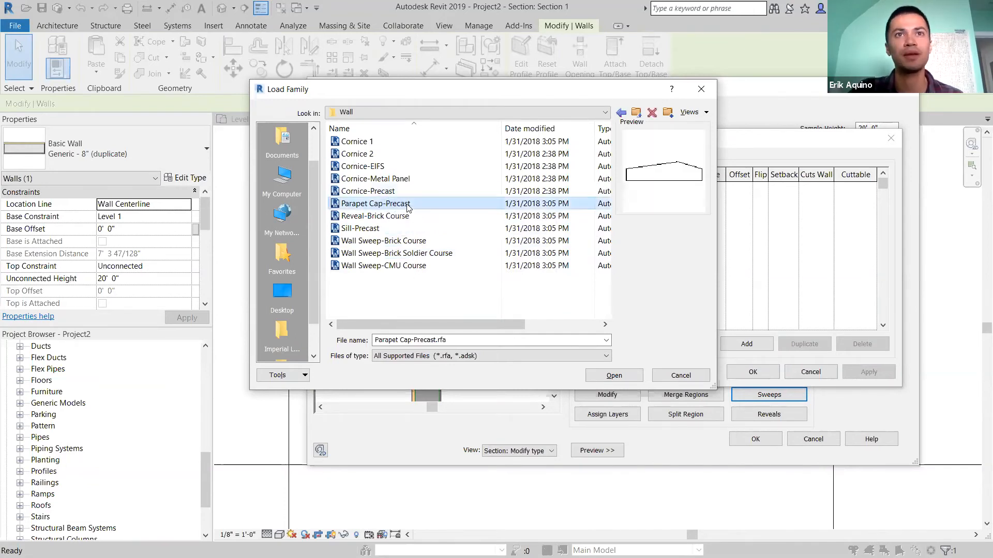
{"action": "left_click", "coordinate": [629, 375]}
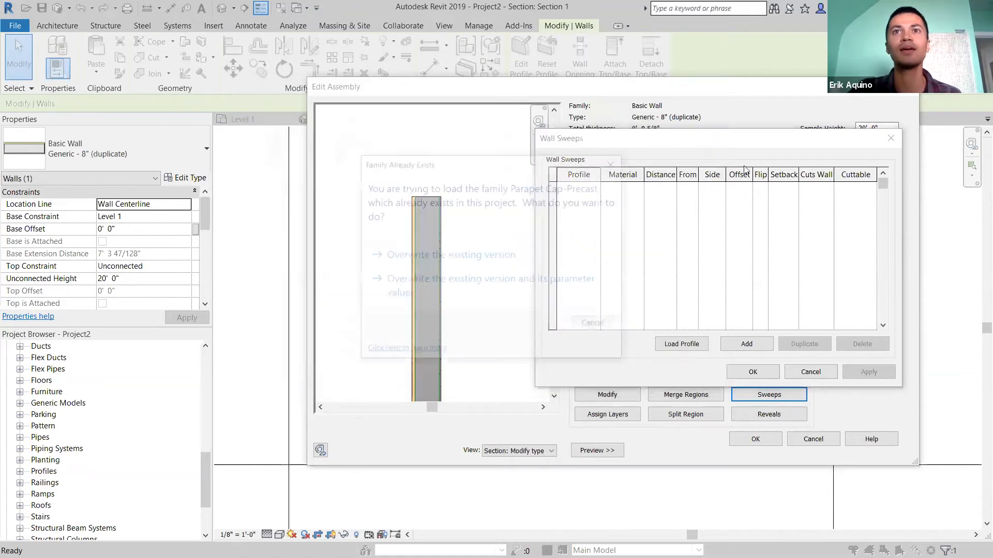
{"action": "left_click", "coordinate": [519, 255]}
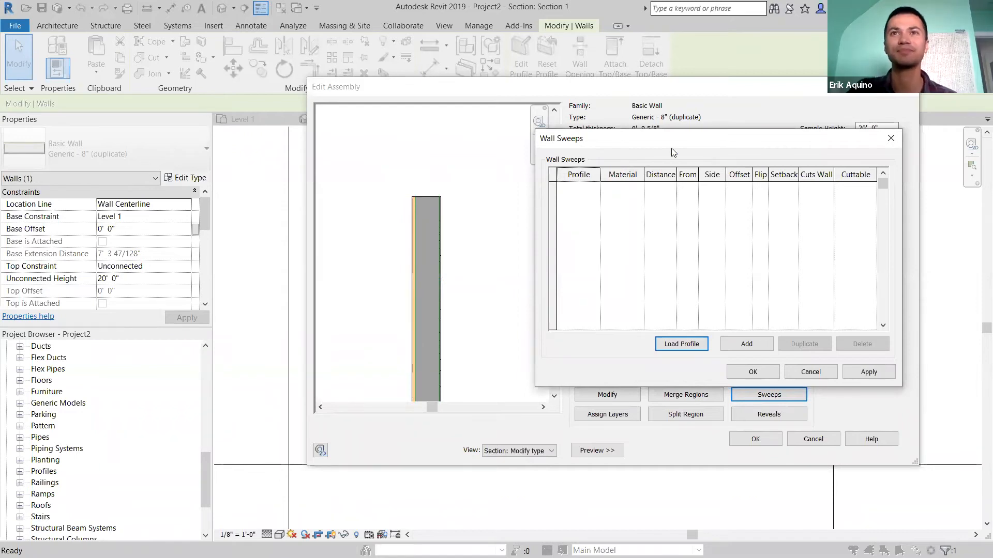
- Add a wall sweep to the wall type using the Parapet Cap-Precast : 14" Wide profile
{"action": "left_click_drag", "start_coordinate": [650, 148], "coordinate": [623, 148]}
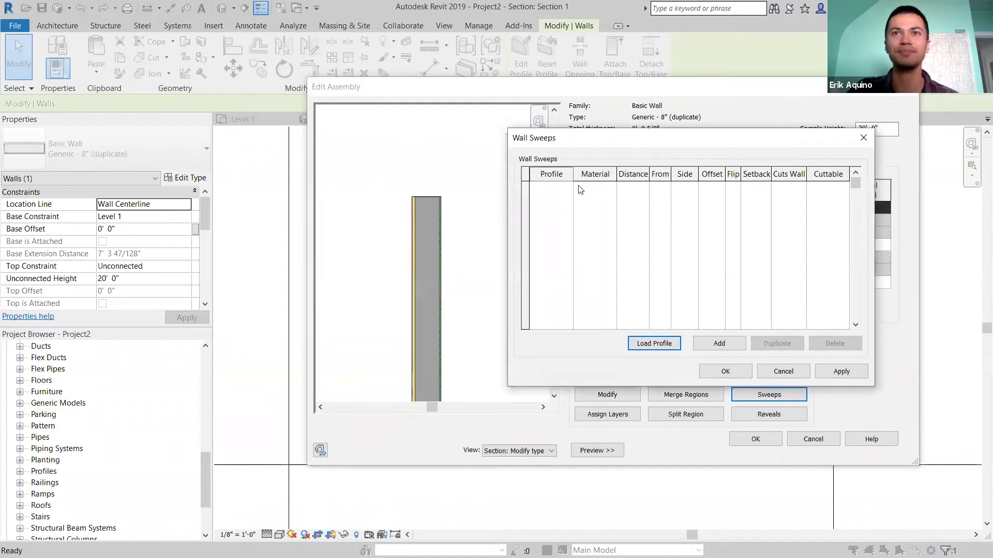
{"action": "left_click", "coordinate": [721, 343]}
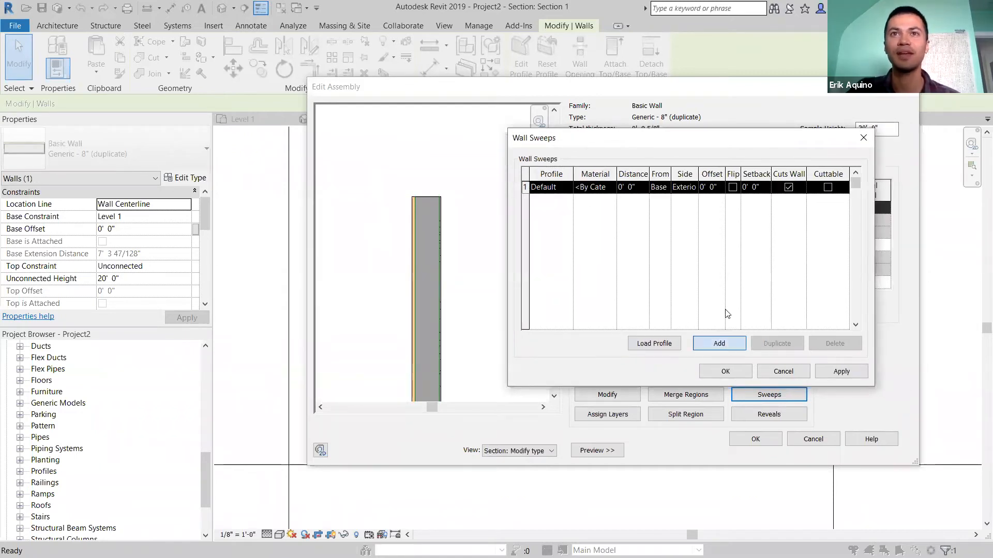
{"action": "left_click", "coordinate": [569, 191]}
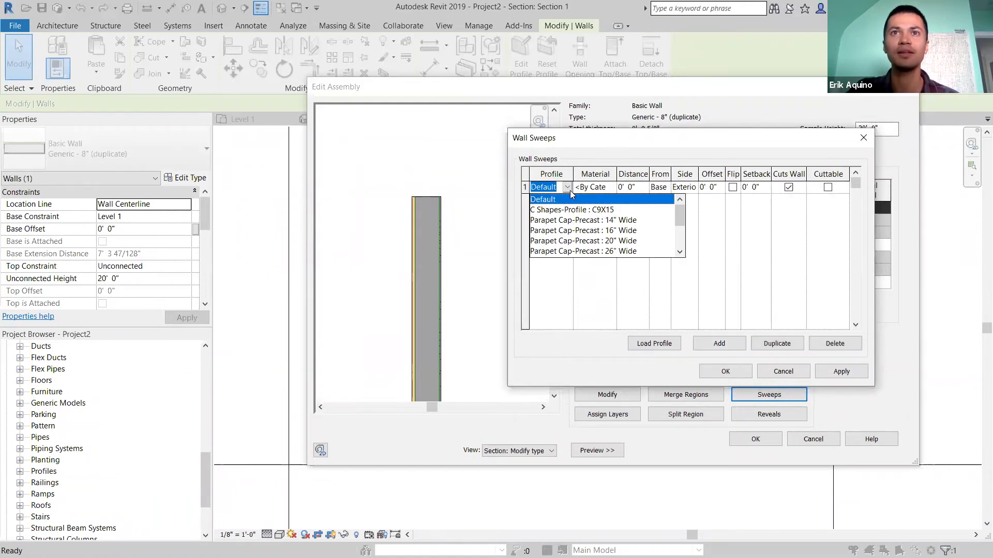
{"action": "scroll", "coordinate": [578, 228], "scroll_direction": "down", "scroll_amount": 5}
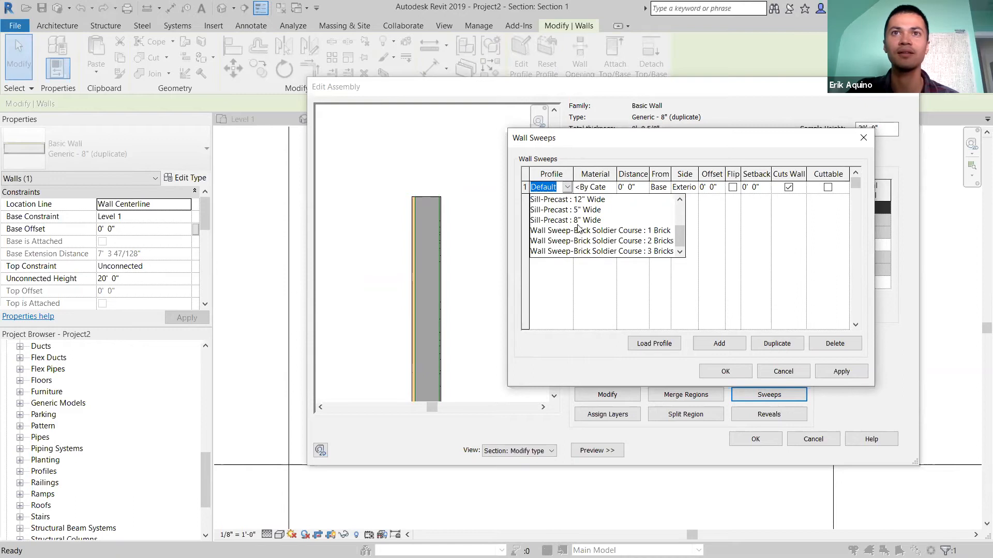
{"action": "scroll", "coordinate": [578, 225], "scroll_direction": "up", "scroll_amount": 5}
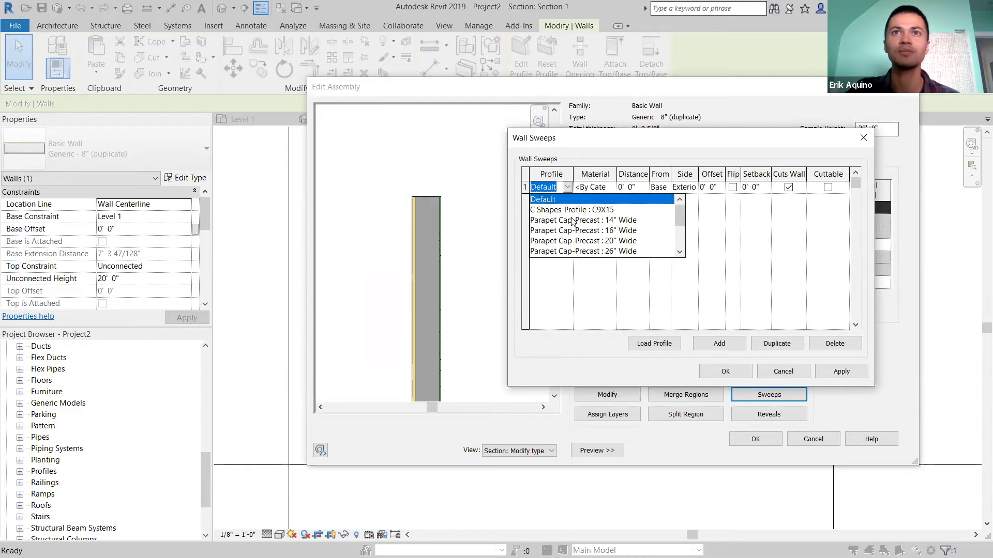
{"action": "left_click", "coordinate": [572, 220]}
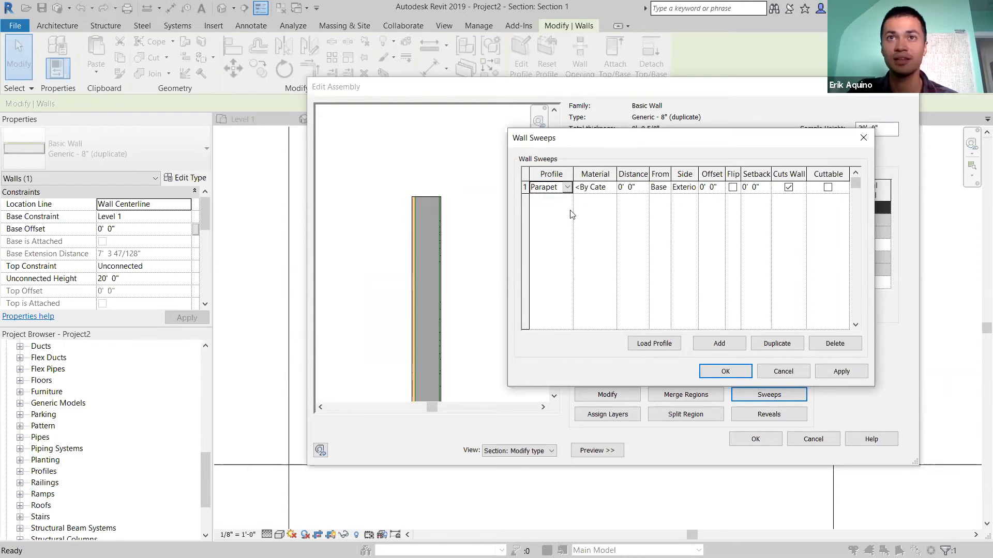
{"action": "left_click", "coordinate": [726, 371]}
{"action": "scroll", "coordinate": [468, 298], "scroll_direction": "down", "scroll_amount": 4}
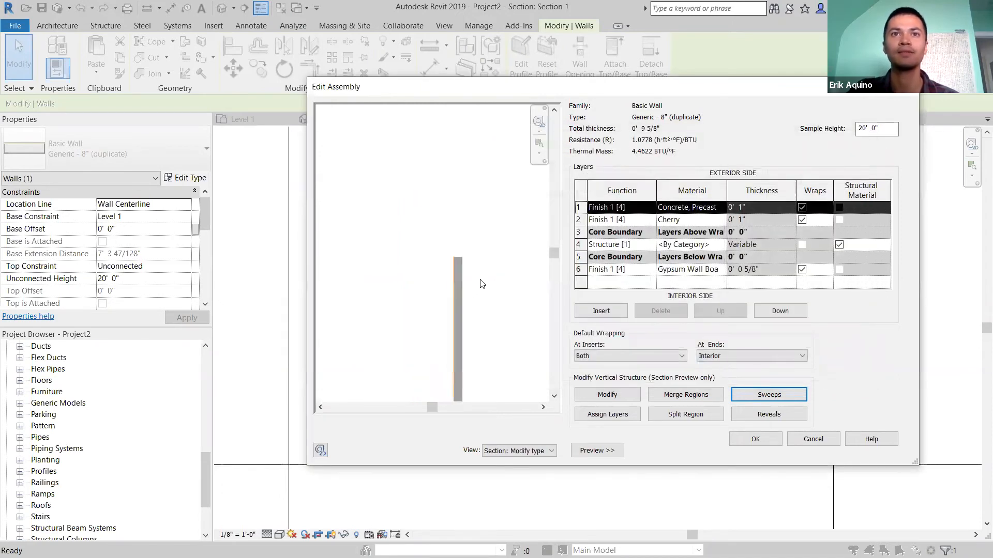
{"action": "scroll", "coordinate": [468, 348], "scroll_direction": "up", "scroll_amount": 5}
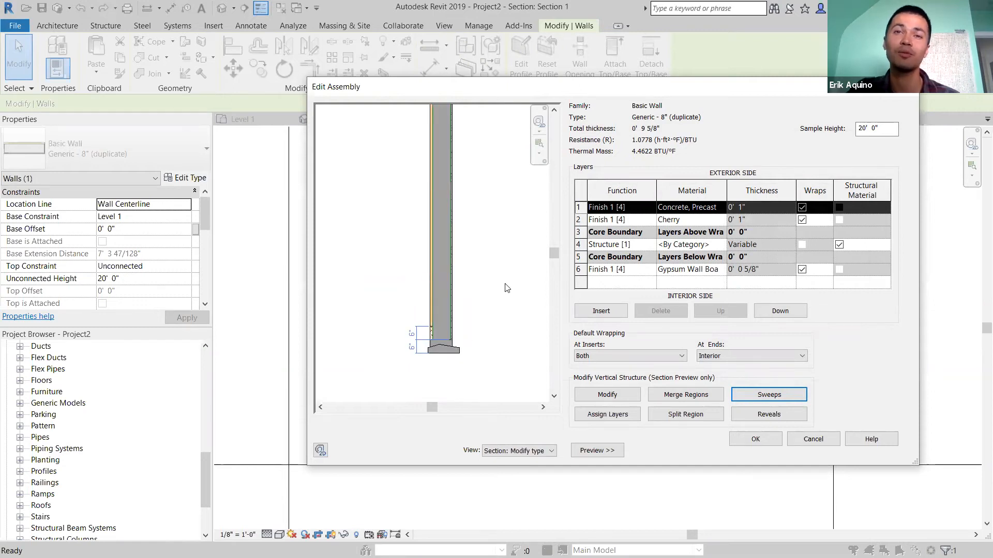
- Reposition the parapet cap sweep to measure from the wall's Top and accept the sweep settings
{"action": "left_click_drag", "start_coordinate": [550, 253], "coordinate": [556, 142]}
{"action": "left_click", "coordinate": [761, 393]}
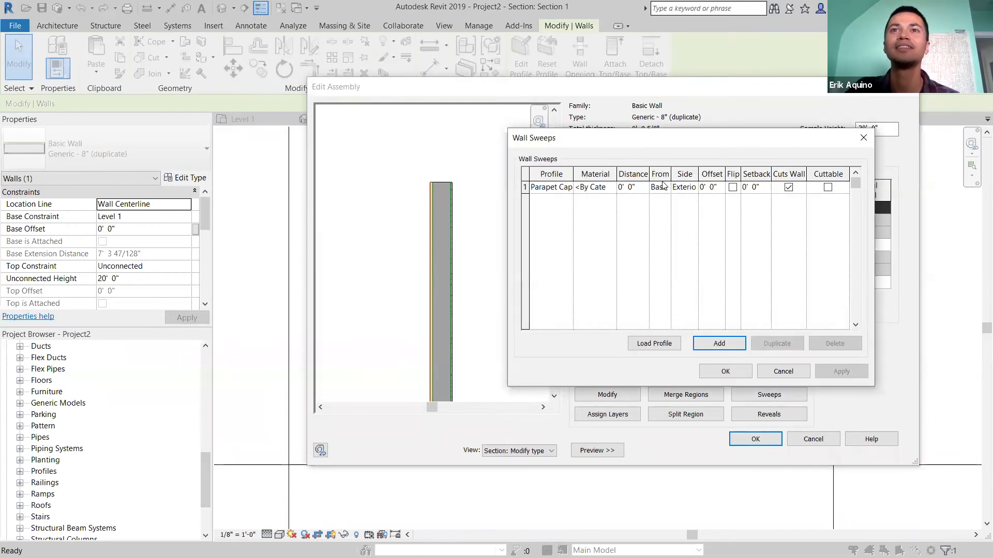
{"action": "left_click", "coordinate": [662, 175]}
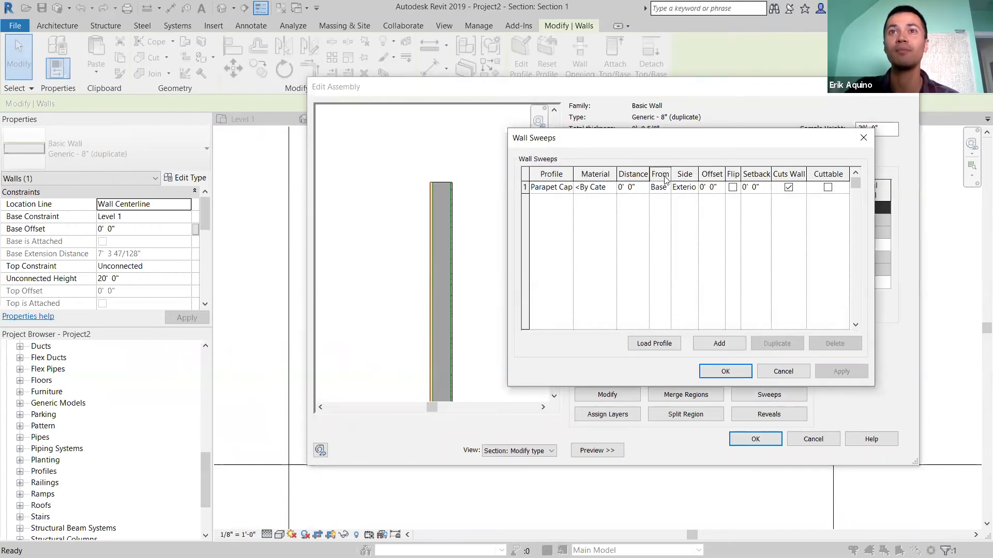
{"action": "left_click", "coordinate": [666, 188]}
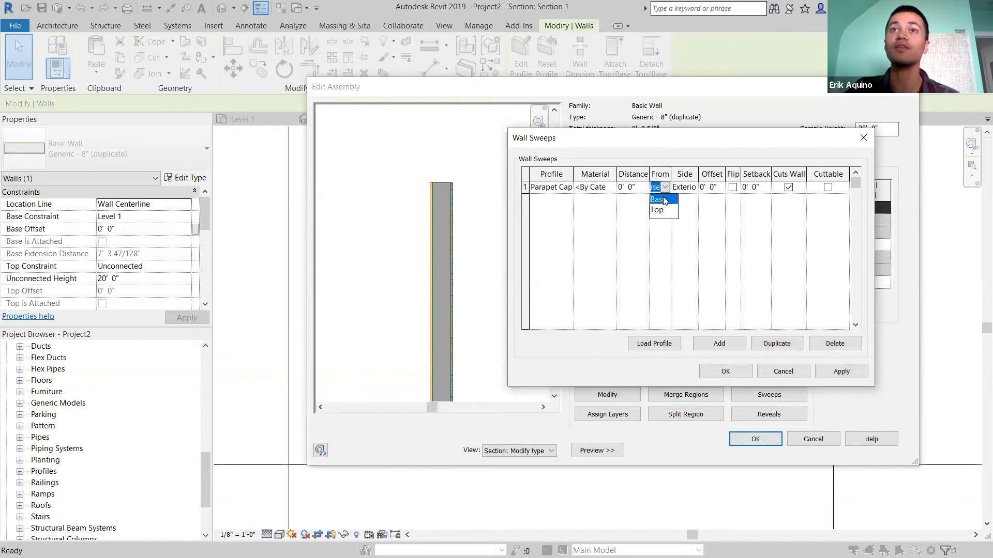
{"action": "left_click", "coordinate": [657, 210]}
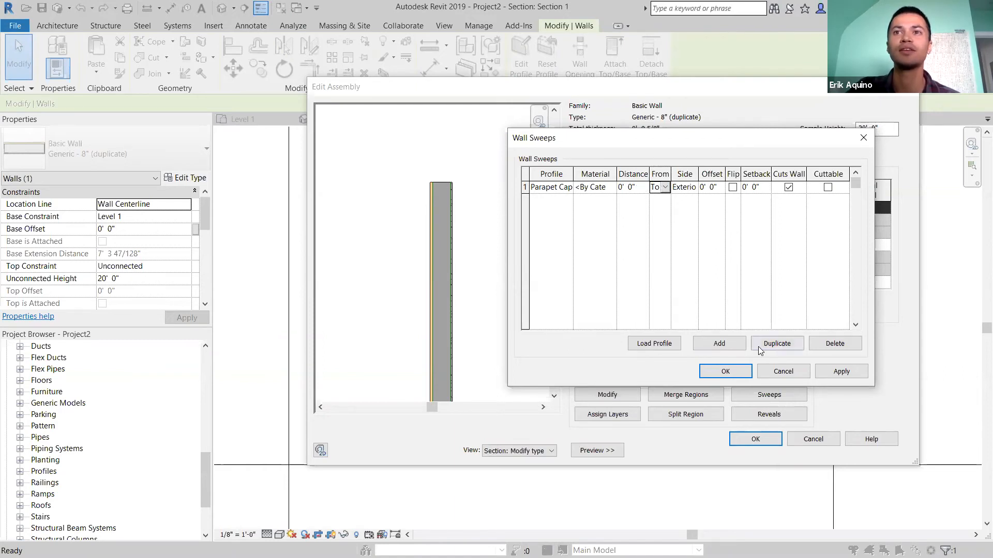
{"action": "left_click", "coordinate": [842, 372]}
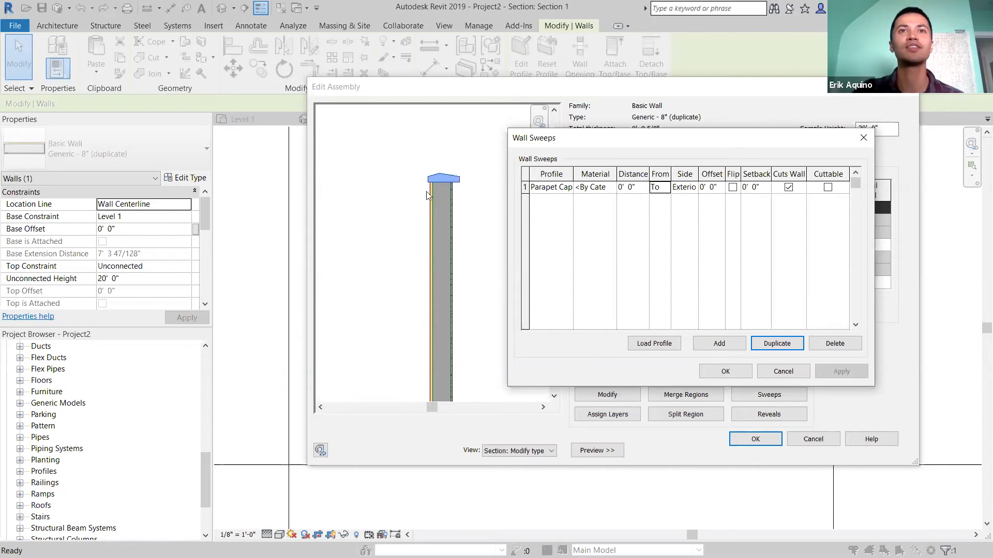
{"action": "left_click", "coordinate": [732, 373]}
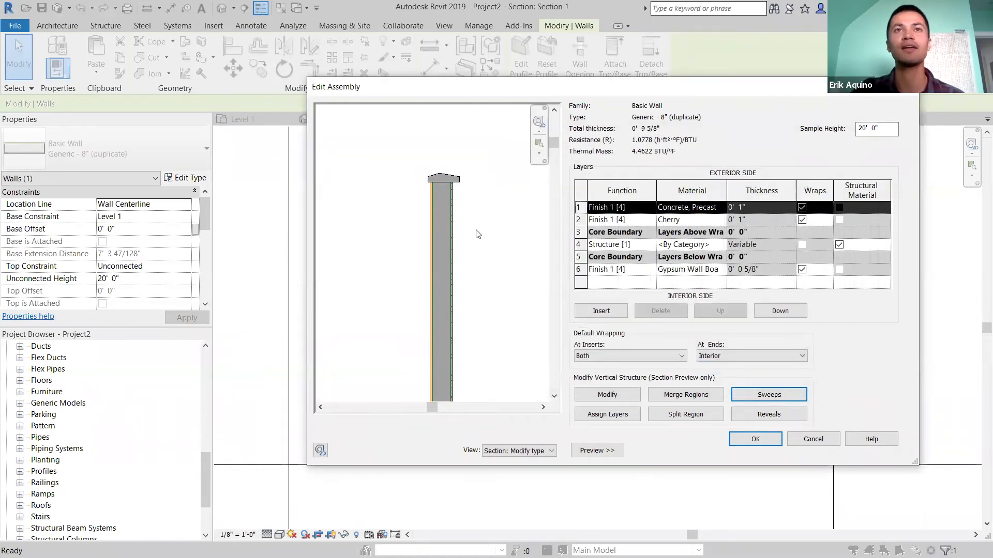
- Add a reveal to the wall type with the Reveal-Brick Course : 1 Brick profile, measured from the Top
{"action": "left_click", "coordinate": [780, 416]}
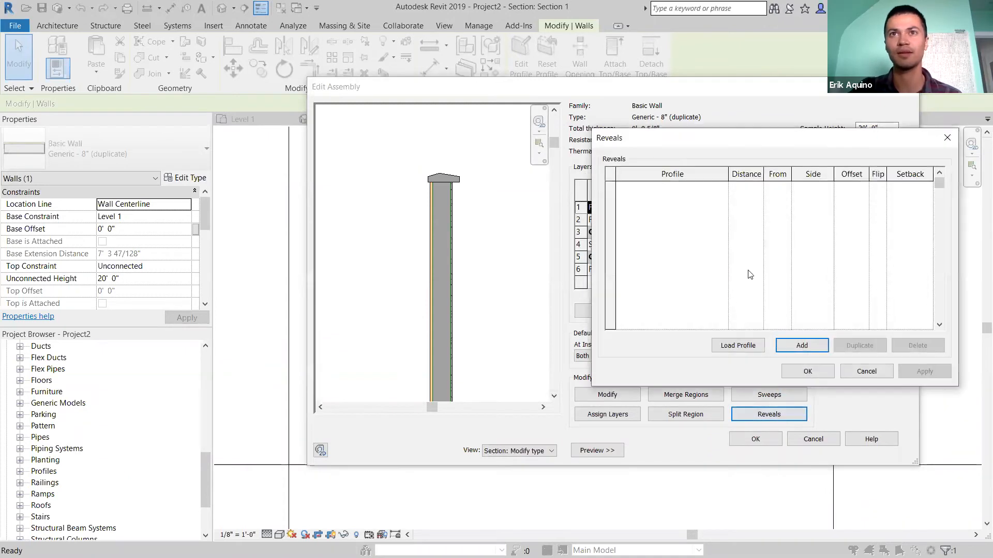
{"action": "left_click_drag", "start_coordinate": [677, 135], "coordinate": [616, 124]}
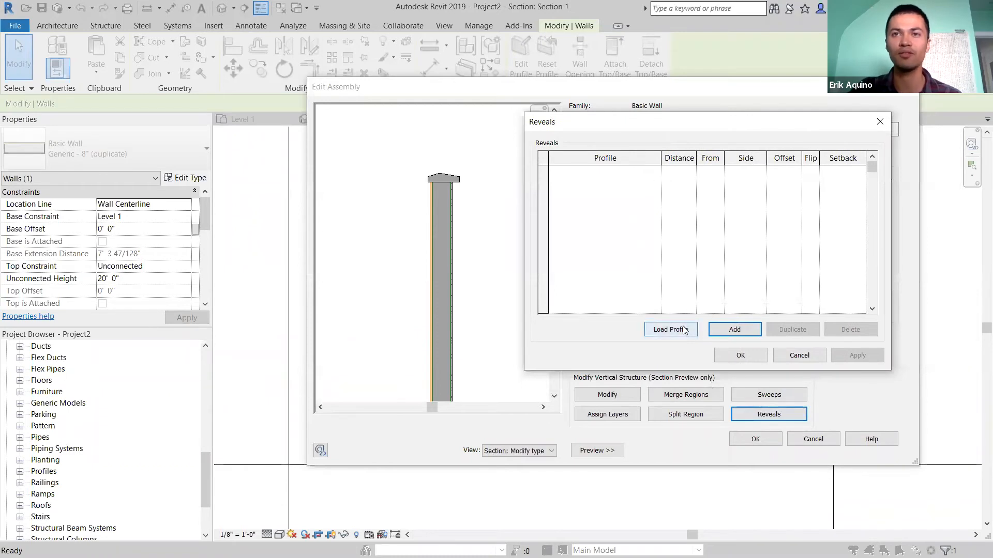
{"action": "left_click", "coordinate": [740, 330]}
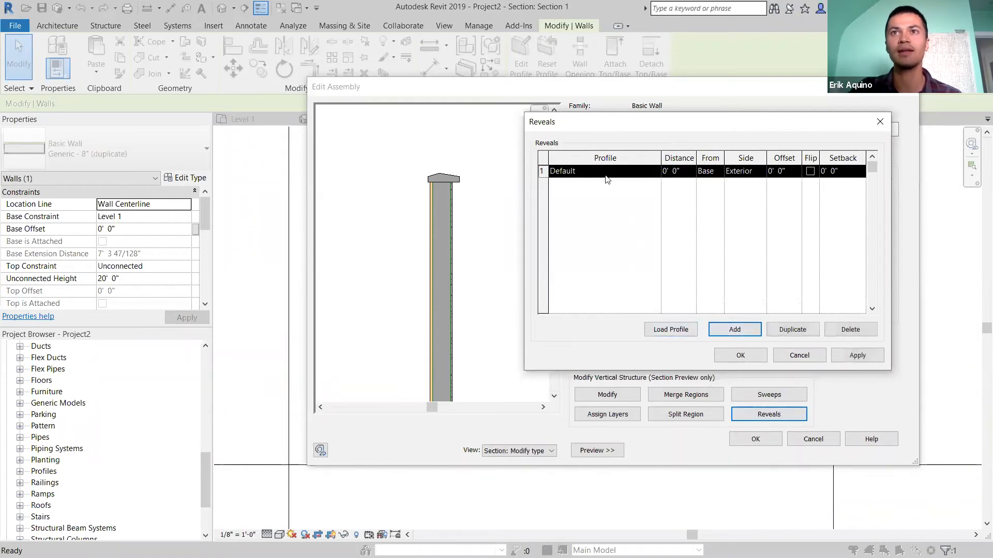
{"action": "left_click", "coordinate": [656, 172]}
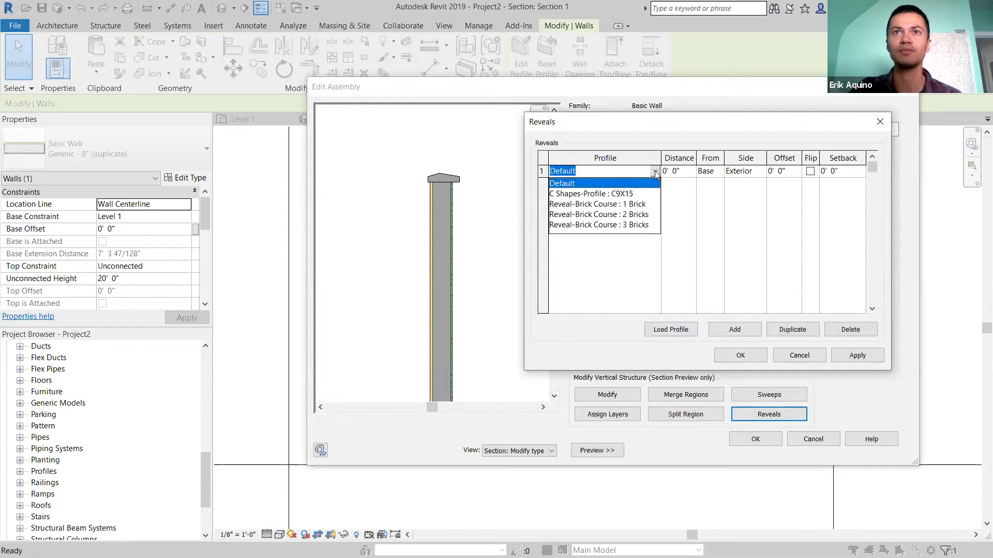
{"action": "left_click", "coordinate": [624, 205]}
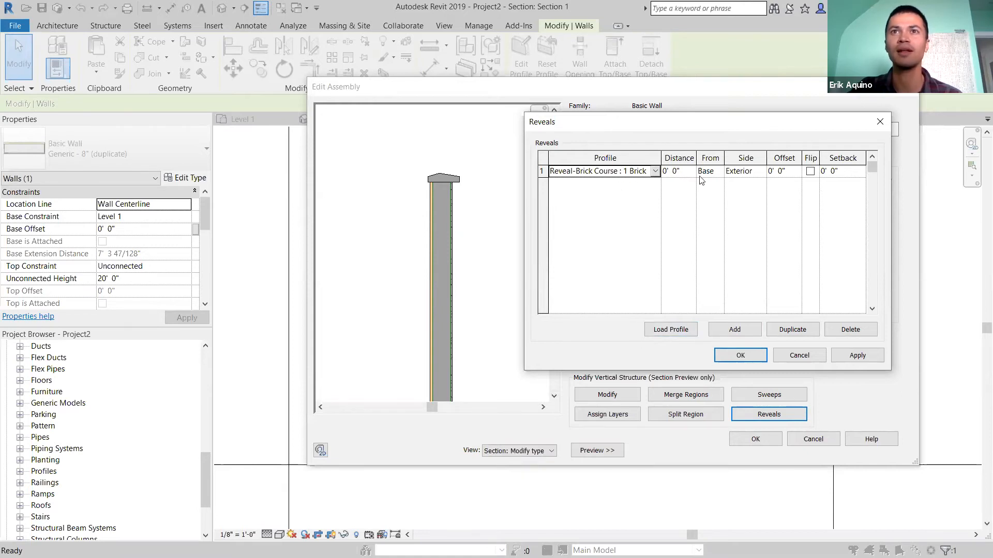
{"action": "left_click", "coordinate": [719, 172]}
{"action": "left_click", "coordinate": [708, 194]}
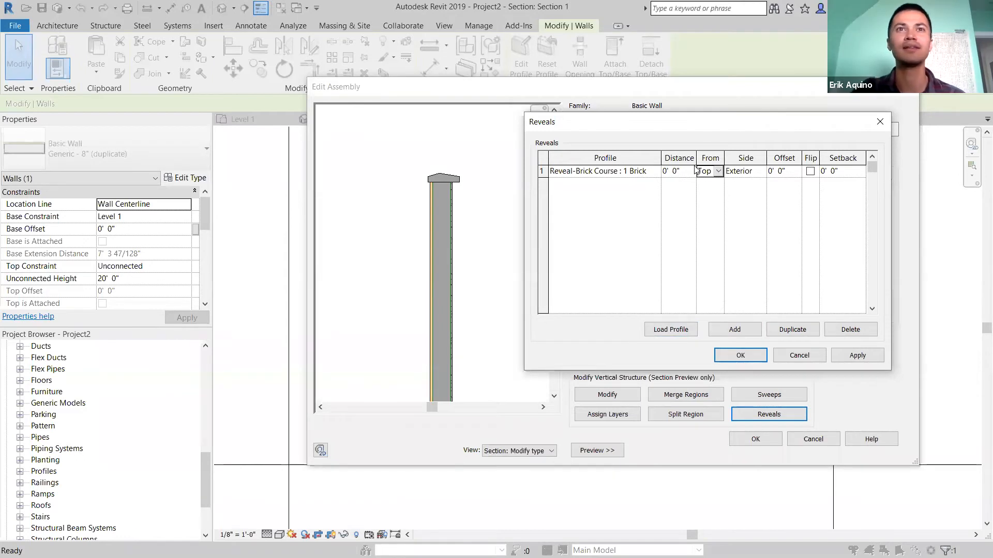
{"action": "left_click", "coordinate": [856, 355]}
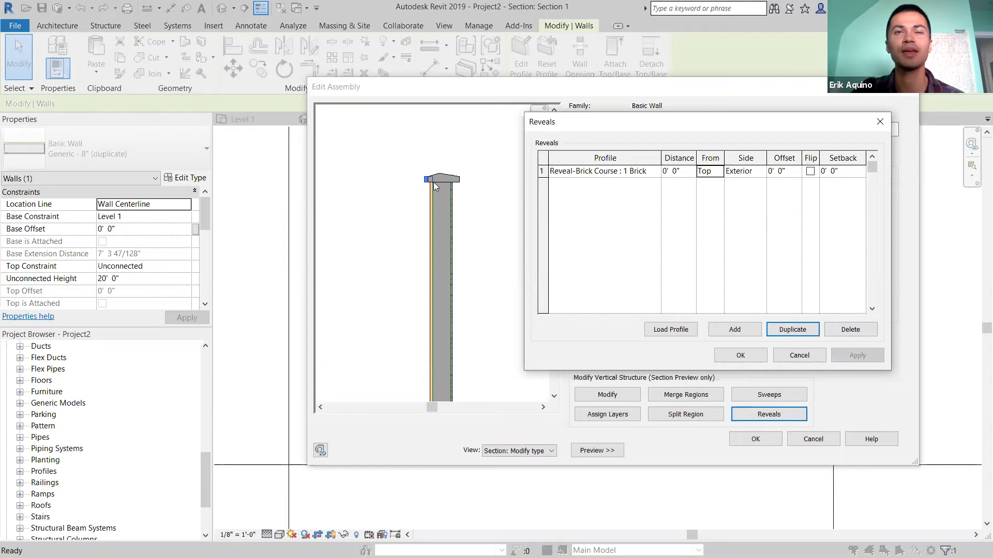
- Set the brick course reveal's distance to -1' 0" and its offset to 0' 2"
{"action": "left_click", "coordinate": [687, 171]}
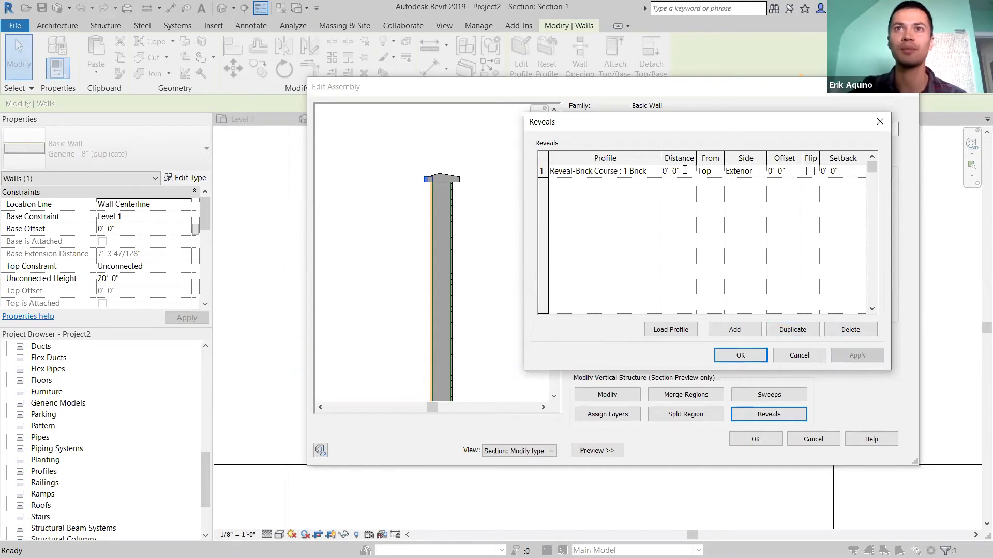
{"action": "left_click_drag", "start_coordinate": [685, 170], "coordinate": [641, 176]}
{"action": "type", "text": "-1"}
{"action": "left_click", "coordinate": [775, 173]}
{"action": "left_click_drag", "start_coordinate": [790, 172], "coordinate": [754, 172]}
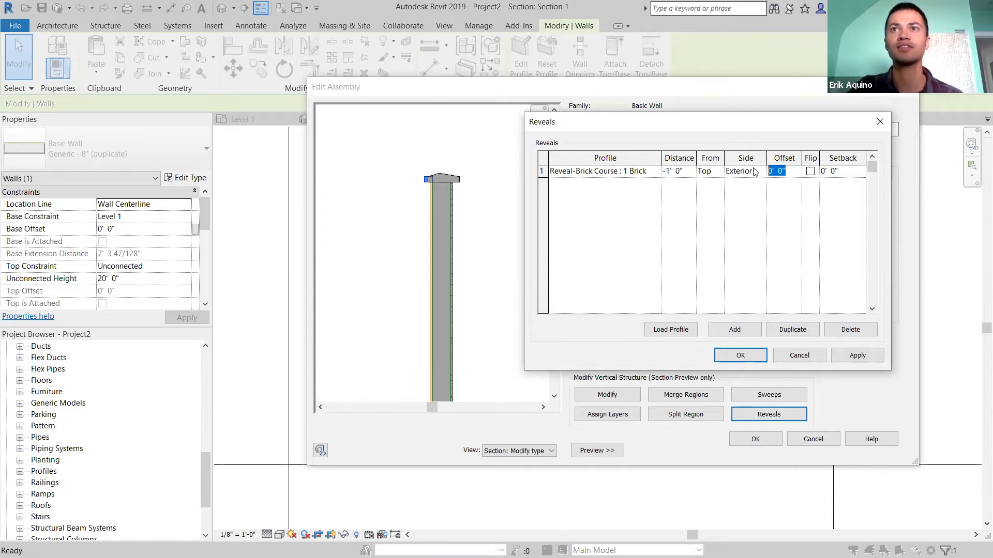
{"action": "type", "text": "2\""}
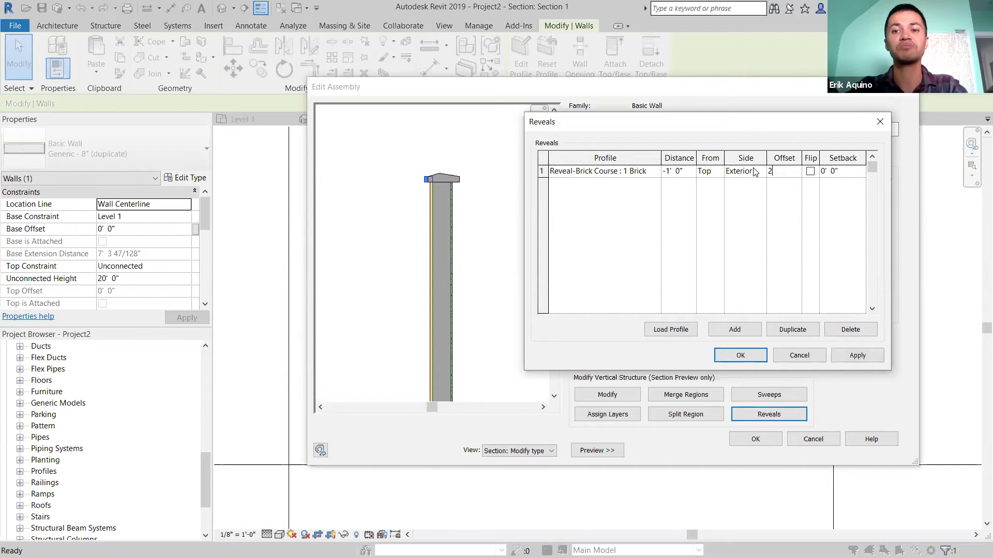
{"action": "left_click", "coordinate": [858, 357]}
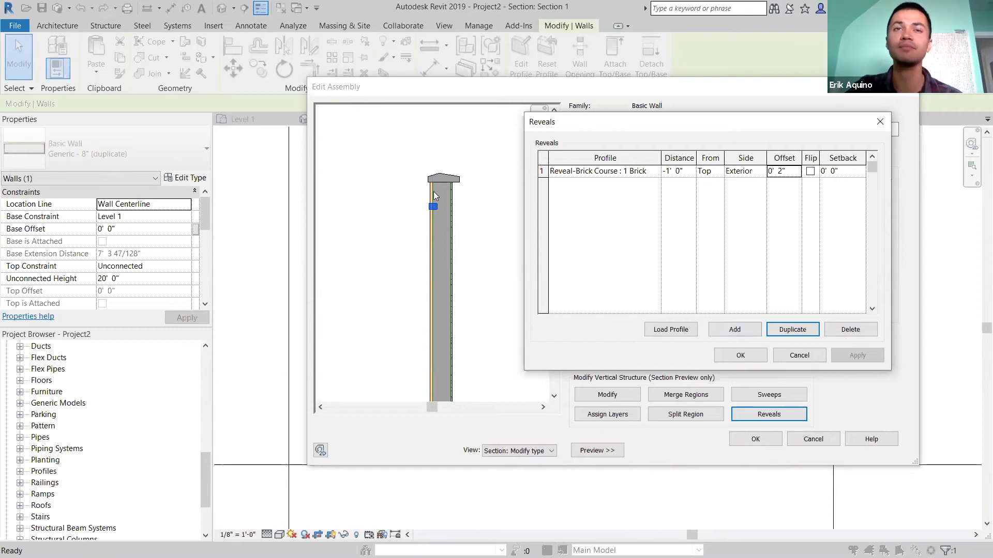
{"action": "left_click", "coordinate": [744, 354]}
- Accept the edited assembly and type properties to apply the sweep and reveal to the walls
{"action": "scroll", "coordinate": [441, 224], "scroll_direction": "up", "scroll_amount": 5}
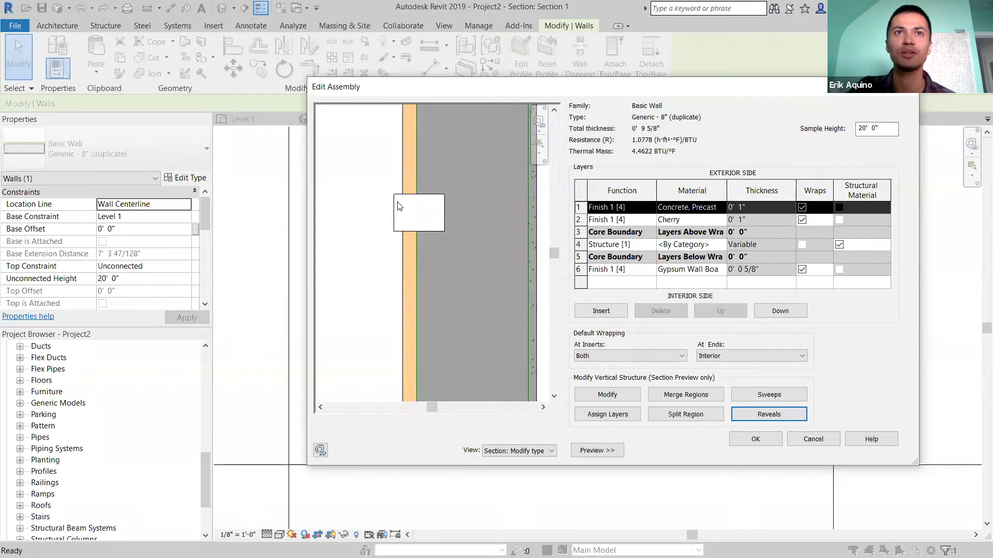
{"action": "left_click", "coordinate": [746, 439]}
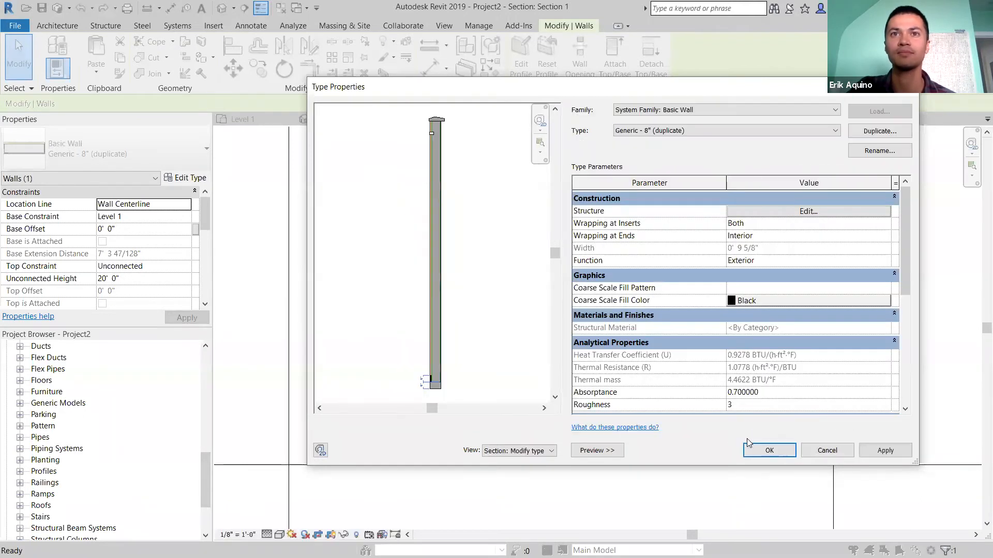
{"action": "left_click", "coordinate": [769, 450]}
{"action": "scroll", "coordinate": [656, 352], "scroll_direction": "down", "scroll_amount": 5}
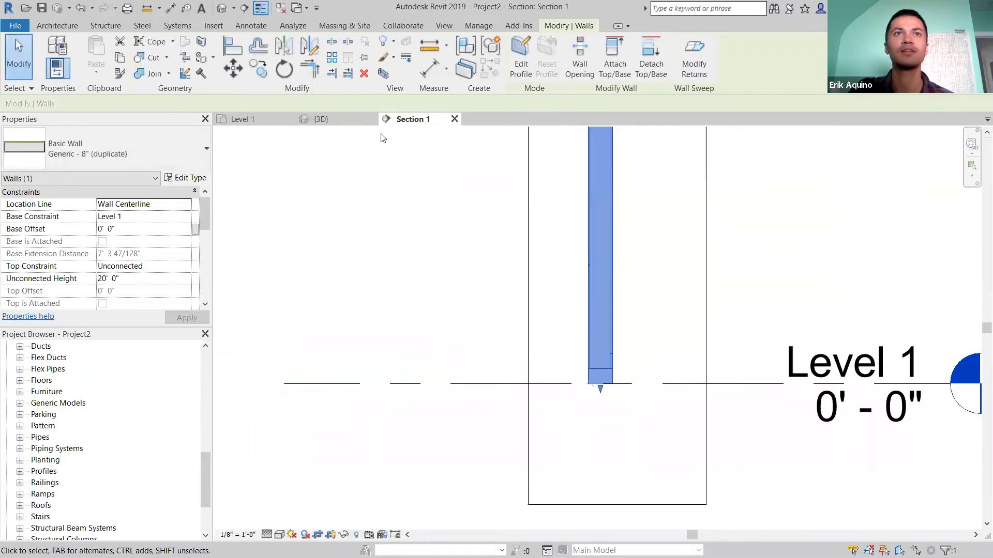
- Examine the parapet cap and reveal along the wall tops and corners in the 3D view, selecting the long rear wall
{"action": "left_click", "coordinate": [341, 119]}
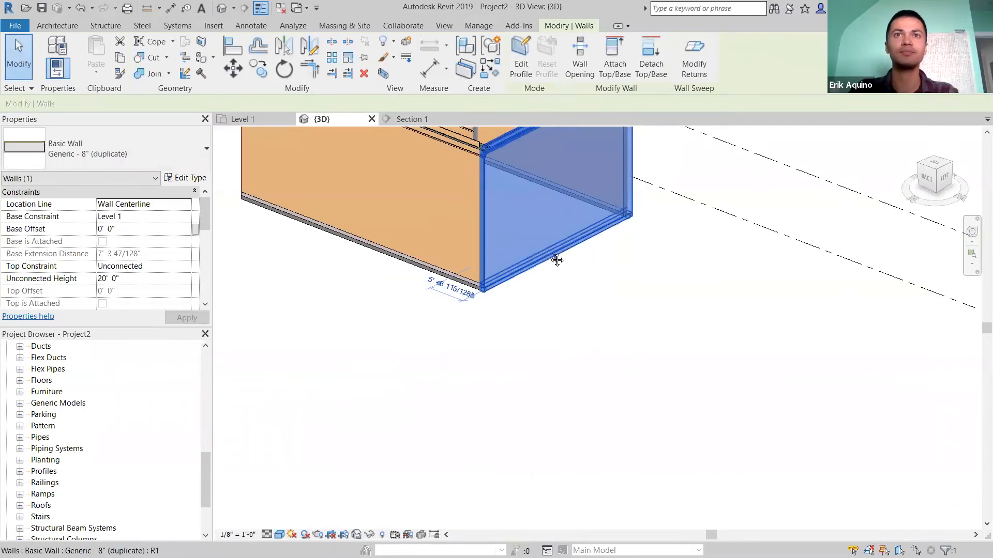
{"action": "middle_click_drag", "start_coordinate": [554, 260], "coordinate": [579, 331]}
{"action": "scroll", "coordinate": [282, 171], "scroll_direction": "up", "scroll_amount": 4}
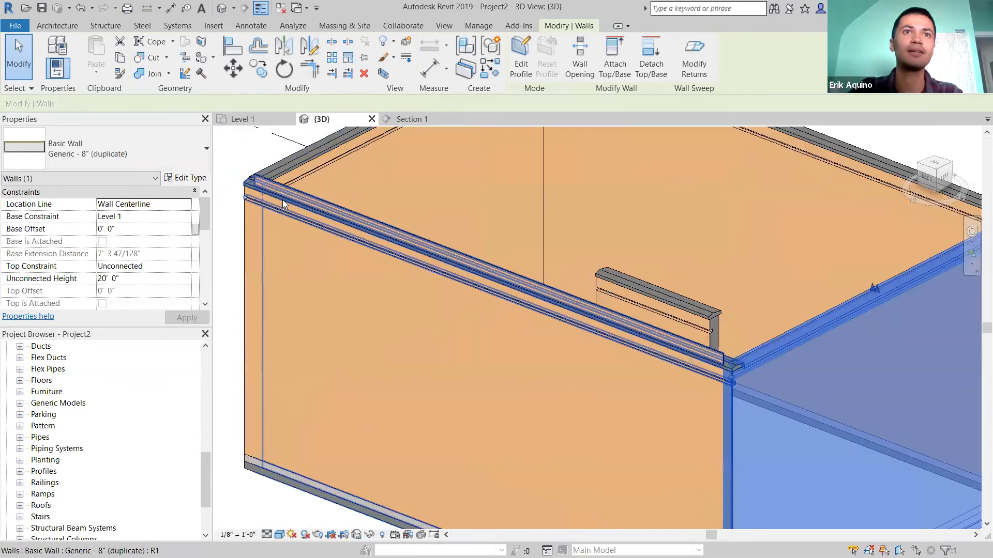
{"action": "middle_click_drag", "start_coordinate": [786, 243], "coordinate": [481, 283]}
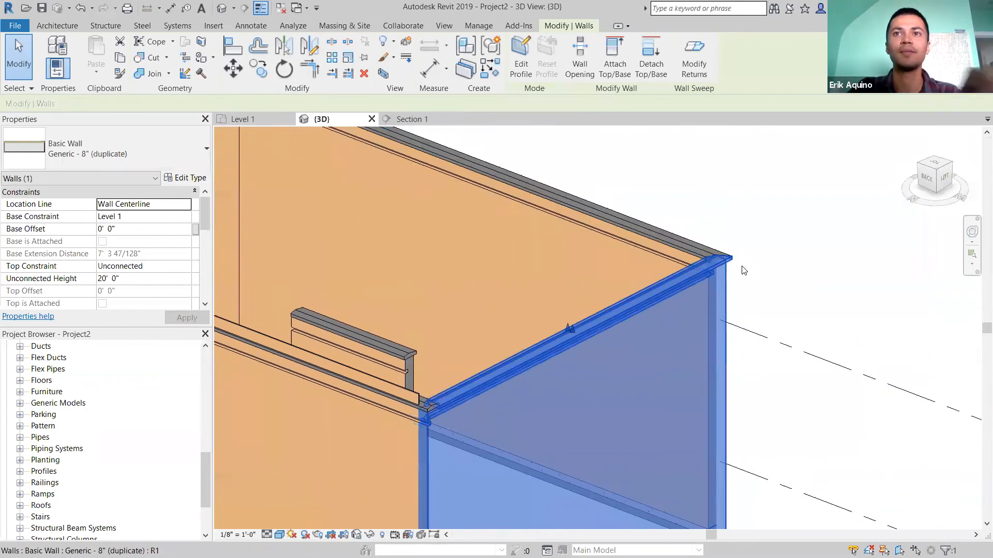
{"action": "scroll", "coordinate": [735, 269], "scroll_direction": "up", "scroll_amount": 2}
{"action": "scroll", "coordinate": [646, 320], "scroll_direction": "down", "scroll_amount": 1}
{"action": "middle_click_drag", "start_coordinate": [643, 351], "coordinate": [746, 394]}
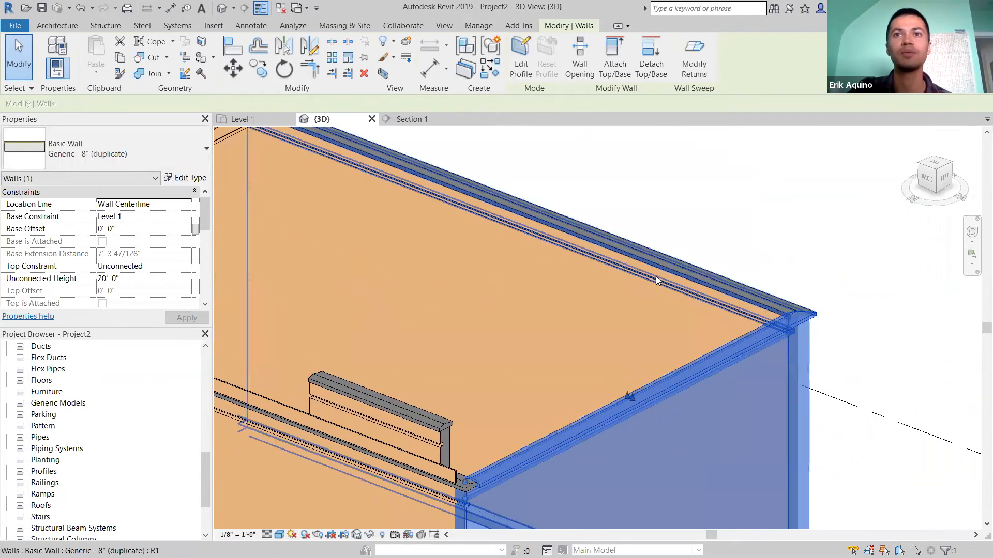
{"action": "scroll", "coordinate": [662, 283], "scroll_direction": "down", "scroll_amount": 2}
{"action": "middle_click_drag", "start_coordinate": [629, 257], "coordinate": [652, 281]}
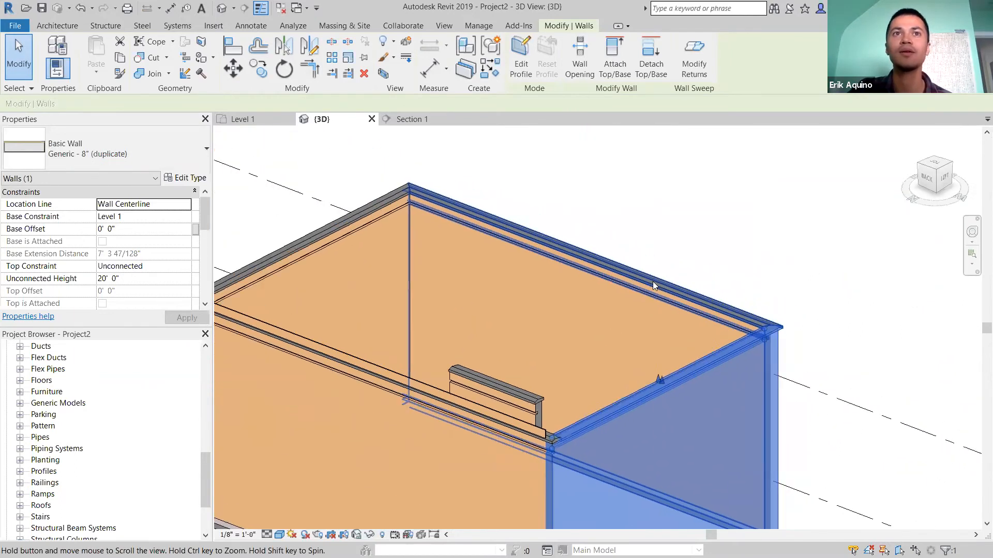
{"action": "scroll", "coordinate": [518, 234], "scroll_direction": "up", "scroll_amount": 2}
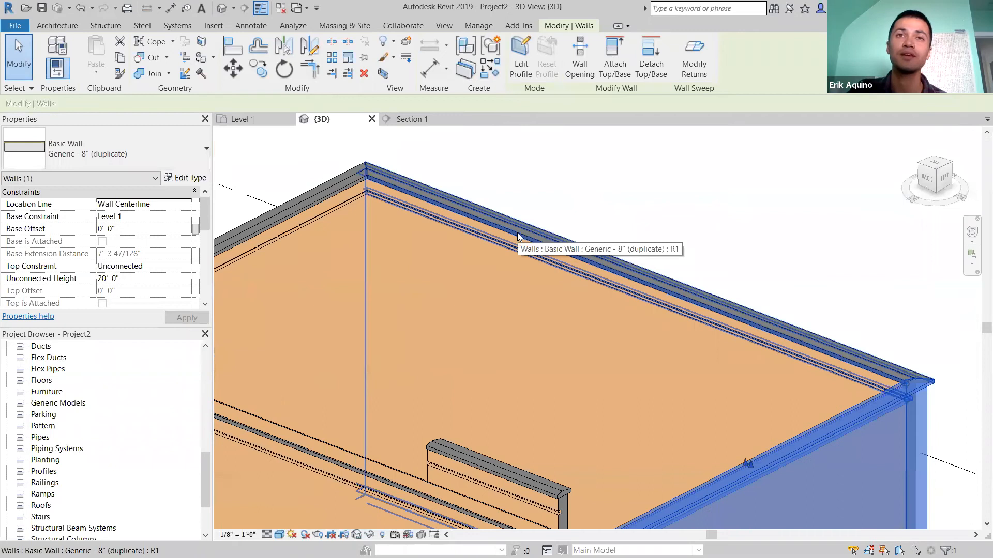
{"action": "left_click", "coordinate": [526, 231]}
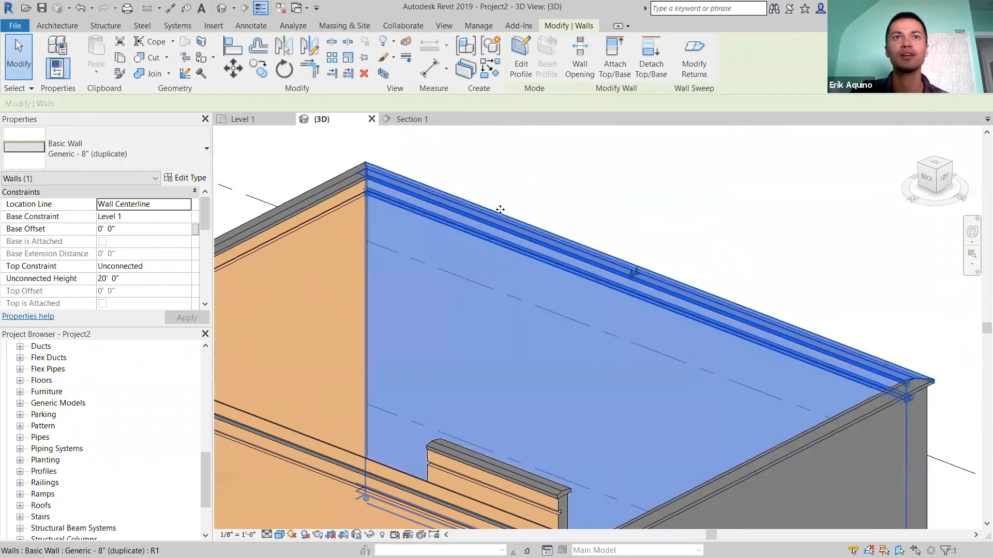
- Shorten the brick course reveal on the long rear wall by pulling both of its ends inward from the corners
{"action": "middle_click_drag", "start_coordinate": [563, 243], "coordinate": [531, 221]}
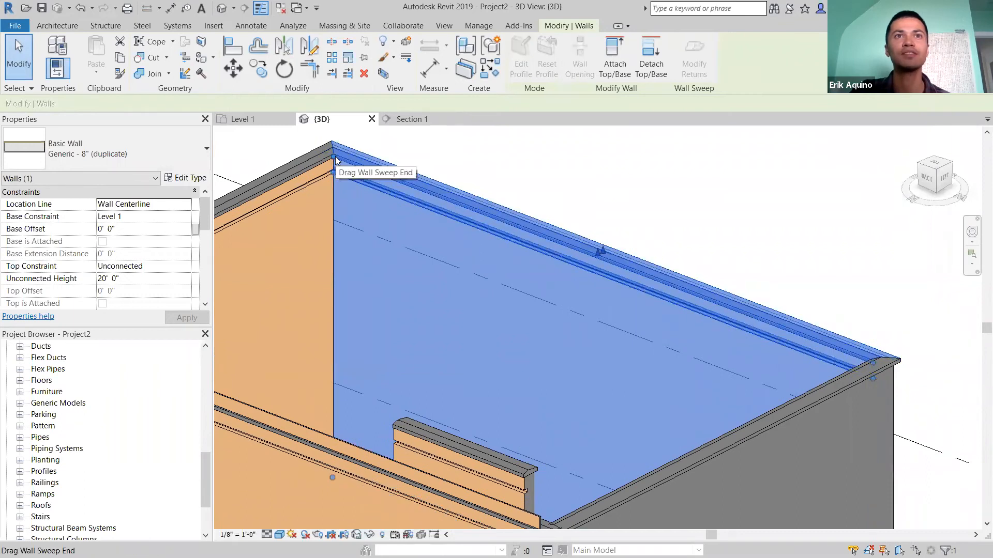
{"action": "left_click_drag", "start_coordinate": [334, 173], "coordinate": [432, 211]}
{"action": "left_click_drag", "start_coordinate": [872, 381], "coordinate": [790, 346]}
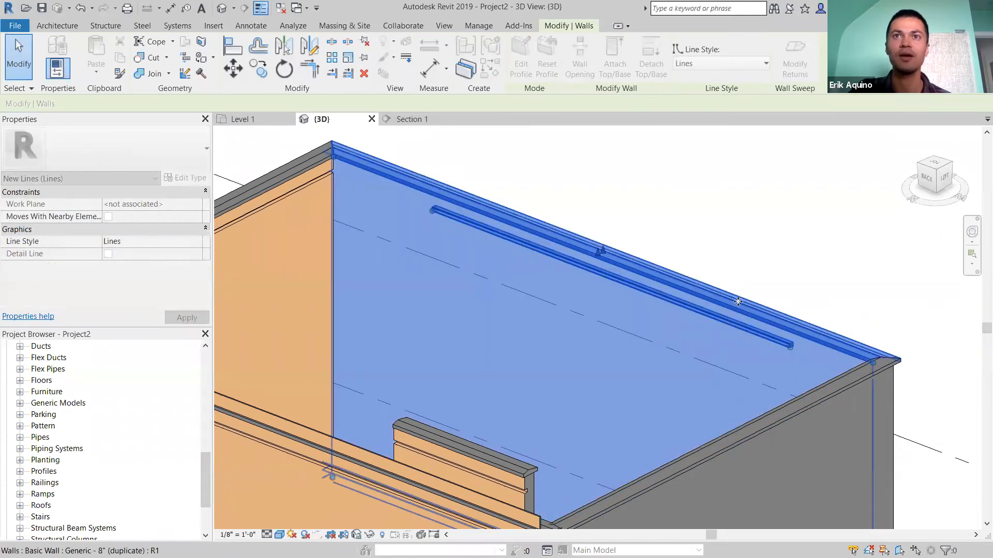
{"action": "key", "text": "Escape"}
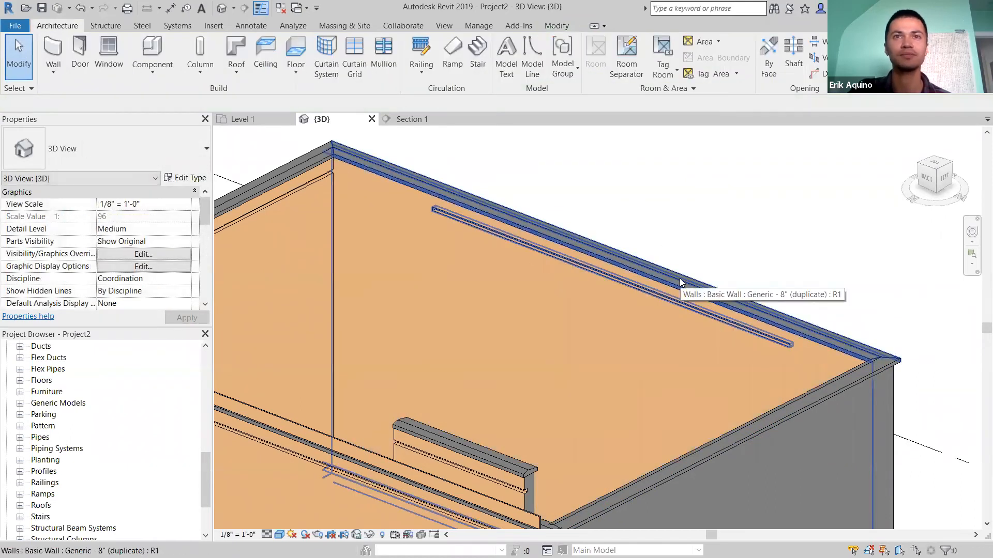
{"action": "scroll", "coordinate": [680, 279], "scroll_direction": "down", "scroll_amount": 5}
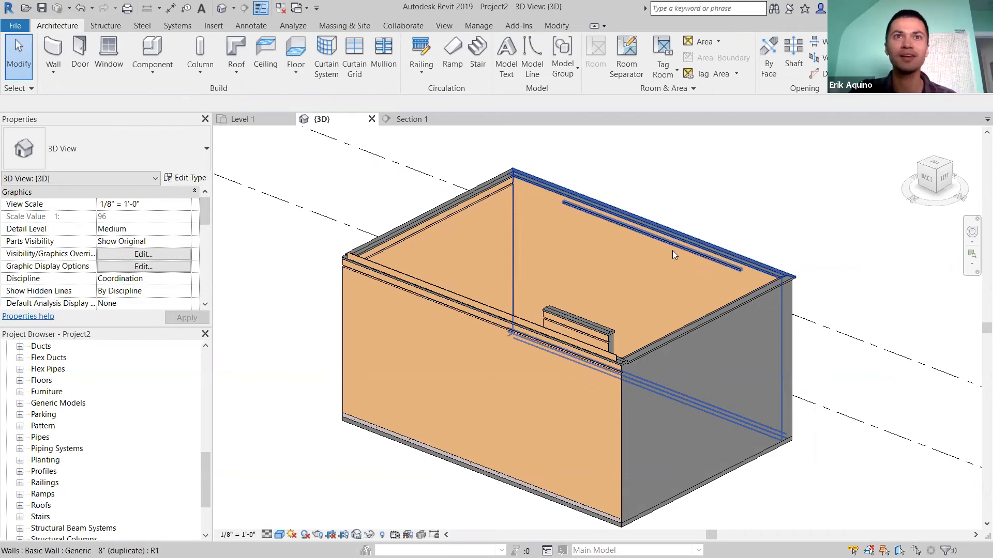
- Examine the long front wall's instance constraints and extents in the 3D view
{"action": "left_click", "coordinate": [554, 381]}
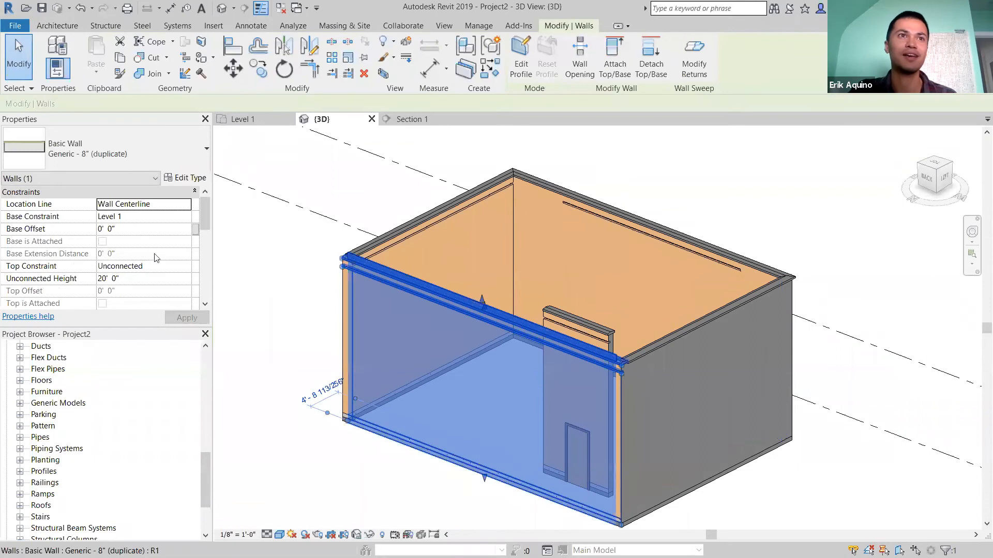
{"action": "scroll", "coordinate": [133, 232], "scroll_direction": "down", "scroll_amount": 2}
{"action": "scroll", "coordinate": [106, 244], "scroll_direction": "down", "scroll_amount": 3}
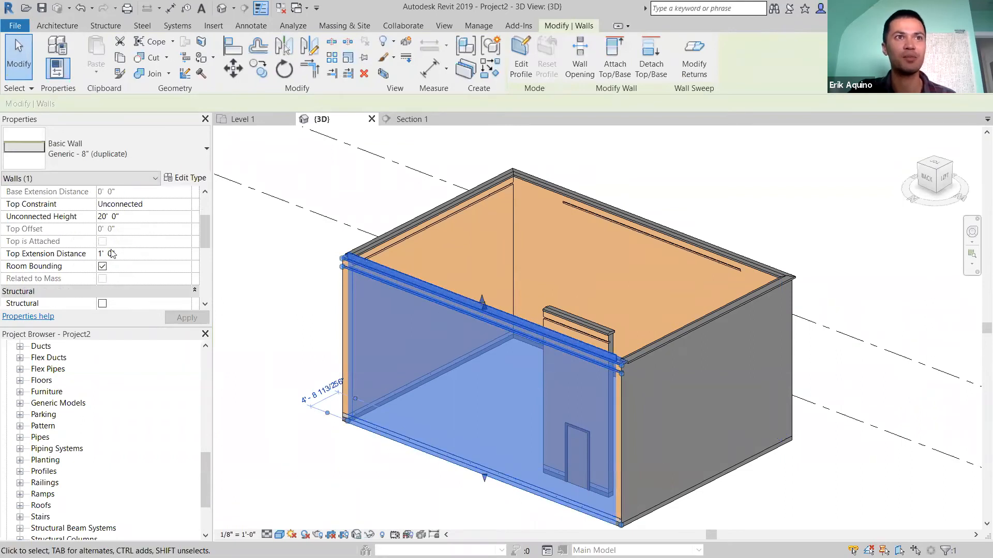
{"action": "scroll", "coordinate": [110, 252], "scroll_direction": "up", "scroll_amount": 5}
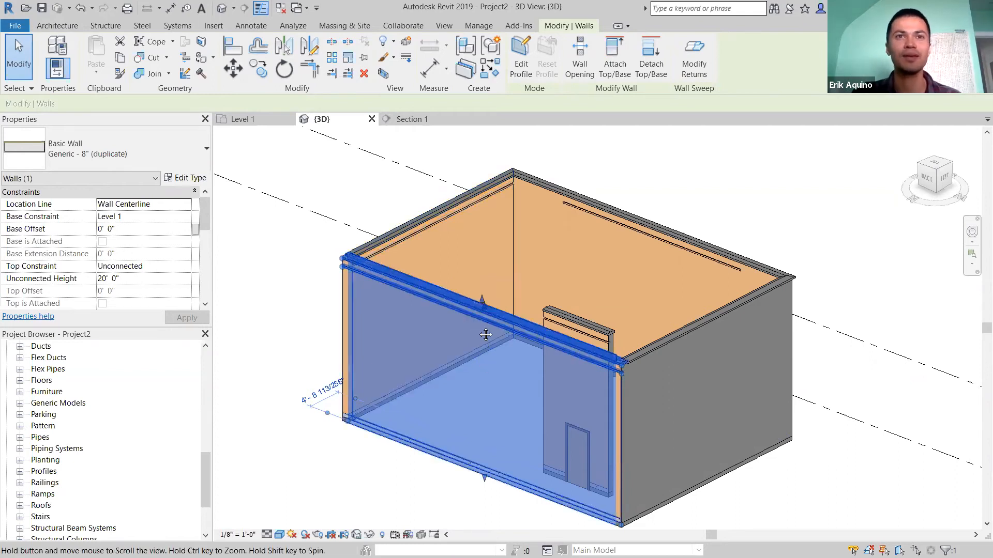
{"action": "middle_click_drag", "start_coordinate": [482, 359], "coordinate": [479, 328]}
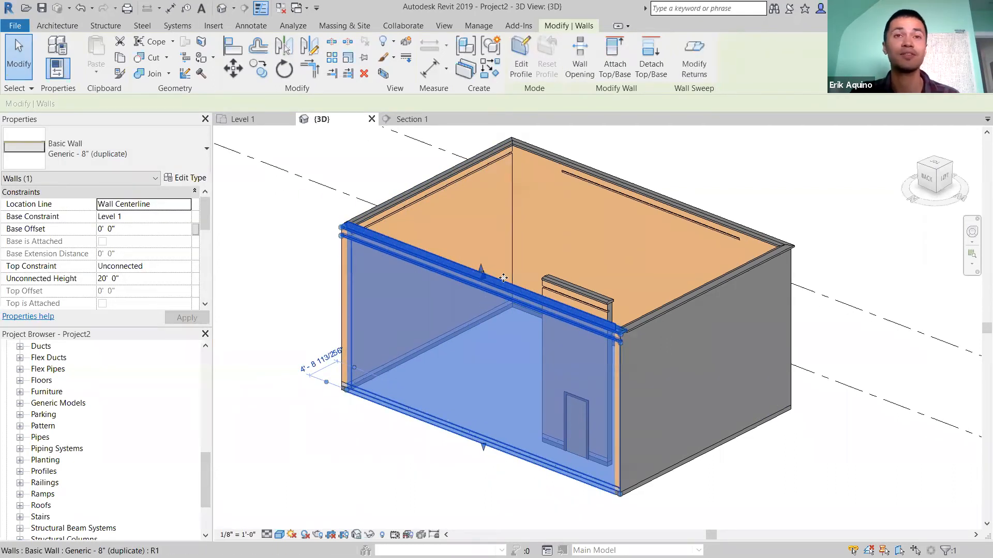
{"action": "middle_click_drag", "start_coordinate": [496, 321], "coordinate": [510, 345]}
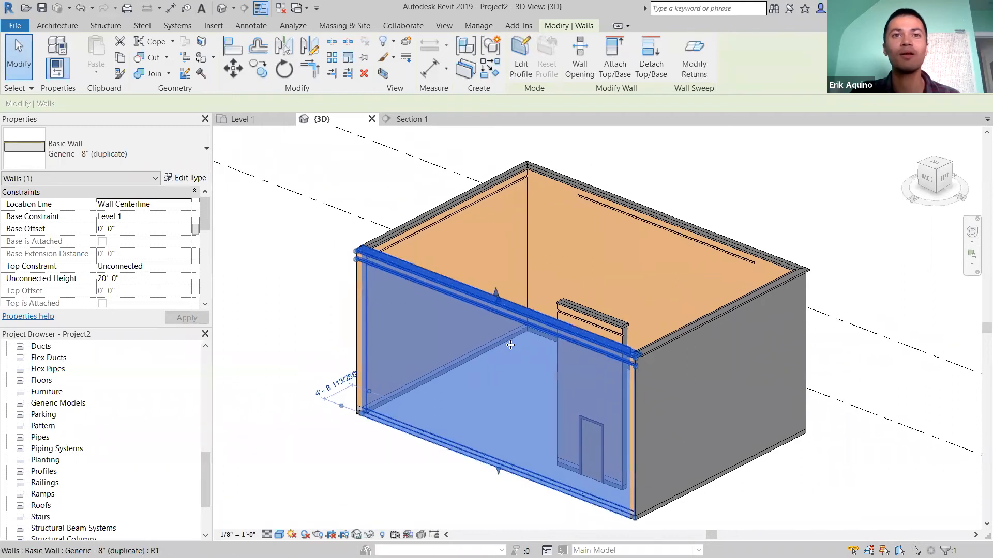
{"action": "scroll", "coordinate": [474, 451], "scroll_direction": "up", "scroll_amount": 2}
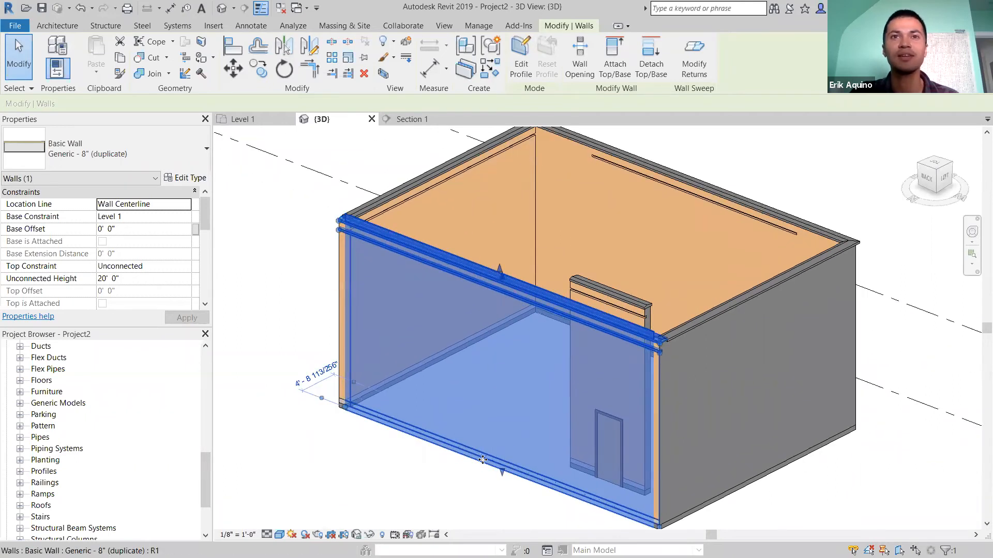
{"action": "scroll", "coordinate": [497, 429], "scroll_direction": "down", "scroll_amount": 4}
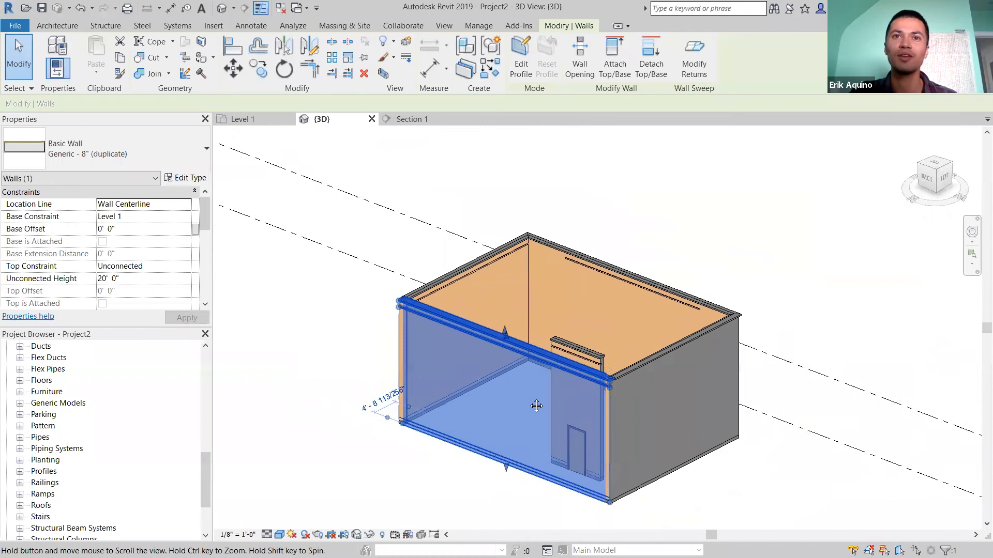
- Review the front wall type's layer assembly and vertical structure options, closing the type settings without edits
{"action": "left_click", "coordinate": [356, 290]}
{"action": "left_click", "coordinate": [414, 290]}
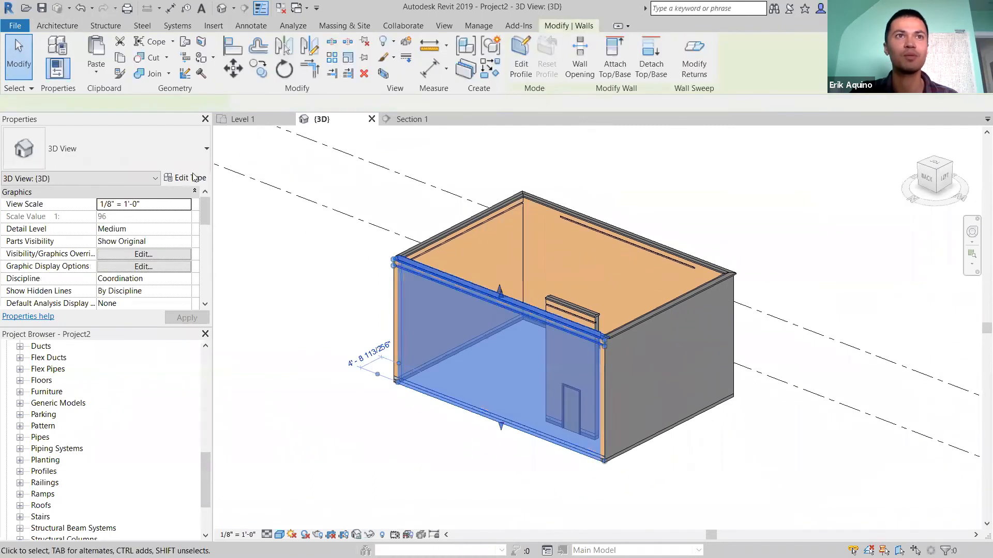
{"action": "left_click", "coordinate": [190, 178]}
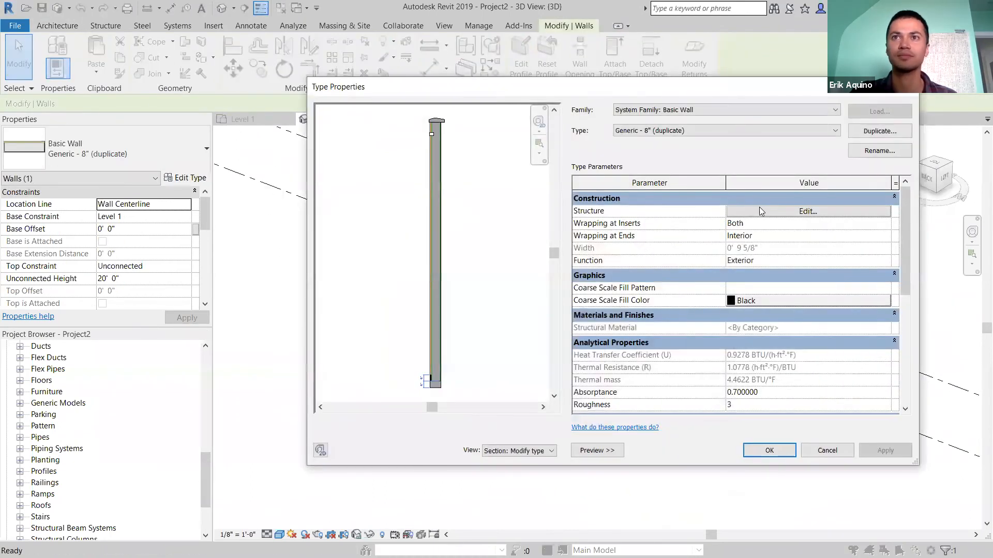
{"action": "left_click", "coordinate": [759, 211]}
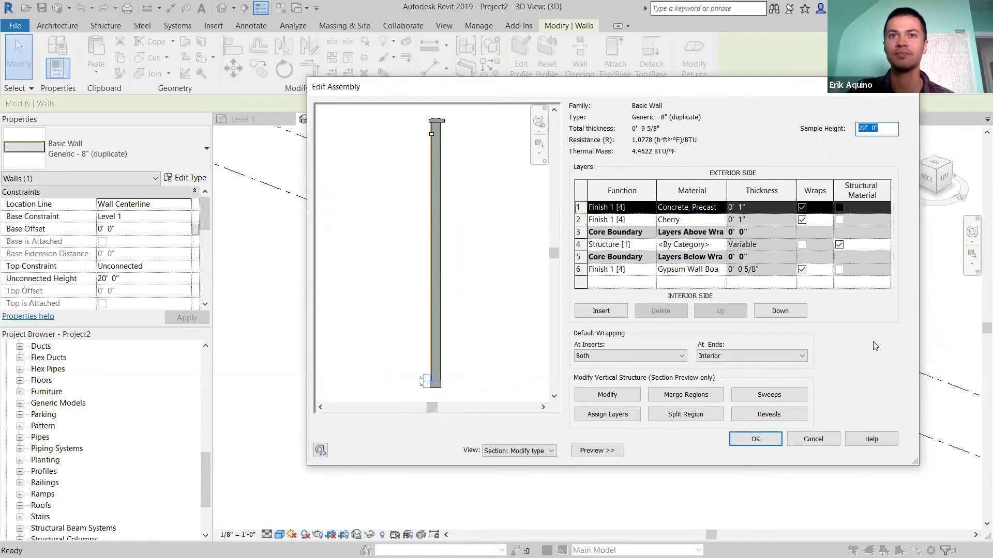
{"action": "left_click", "coordinate": [756, 439]}
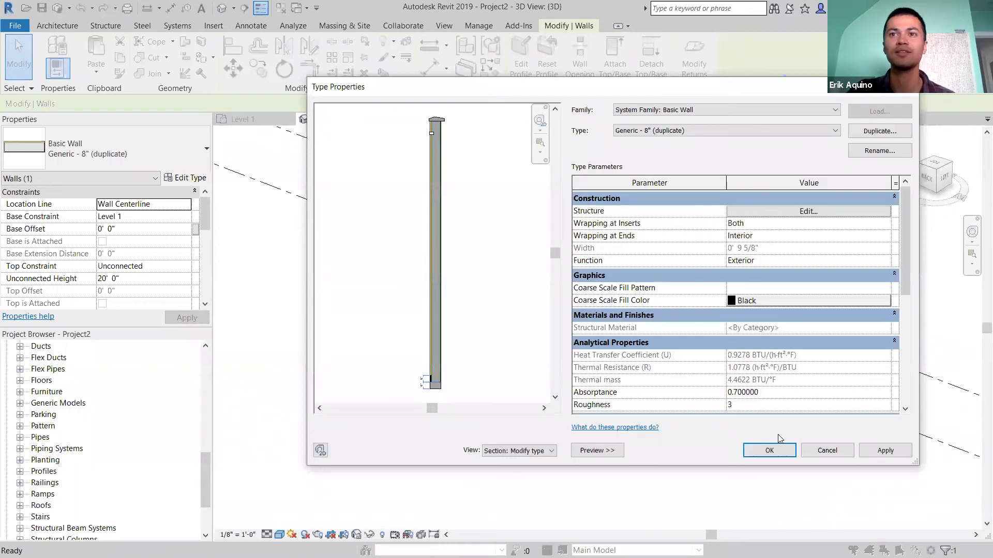
{"action": "left_click", "coordinate": [773, 452]}
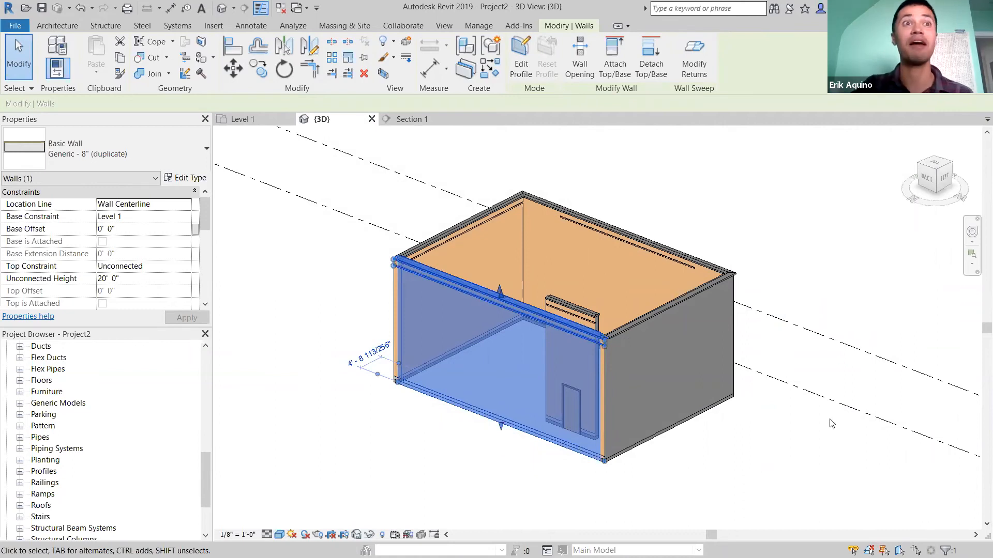
- Delete all the walls of the model, including the interior wall, from the 3D view
{"action": "left_click", "coordinate": [313, 254]}
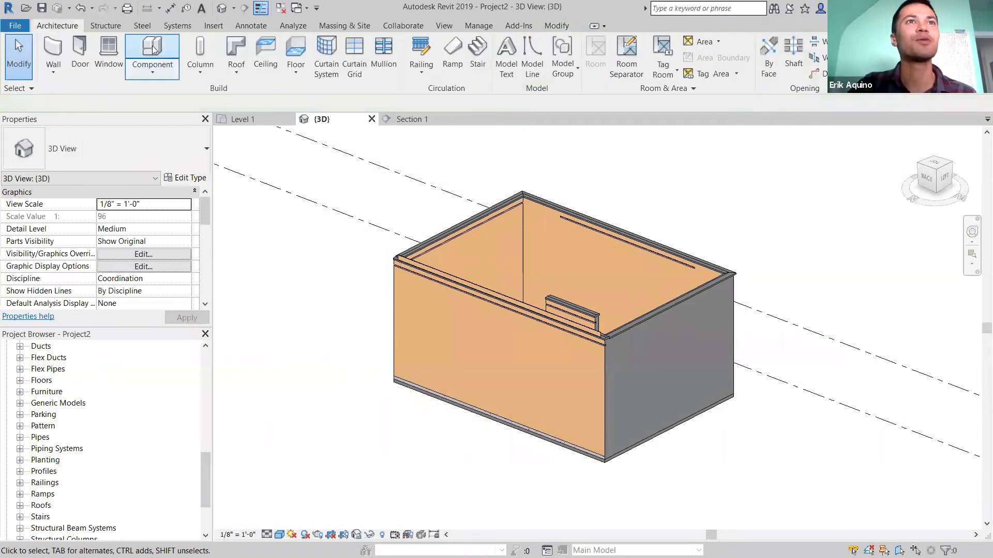
{"action": "scroll", "coordinate": [432, 207], "scroll_direction": "down", "scroll_amount": 2}
{"action": "left_click_drag", "start_coordinate": [375, 148], "coordinate": [680, 418]}
{"action": "key", "text": "Delete"}
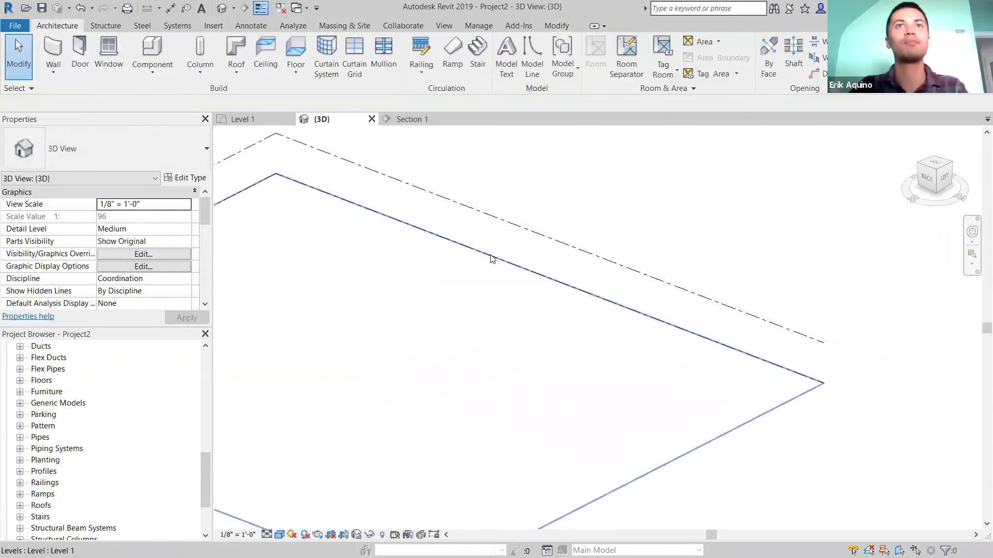
- Create a straight 18-riser assembled stair run from Level 1 to Level 2 in the emptied 3D view
{"action": "left_click", "coordinate": [477, 57]}
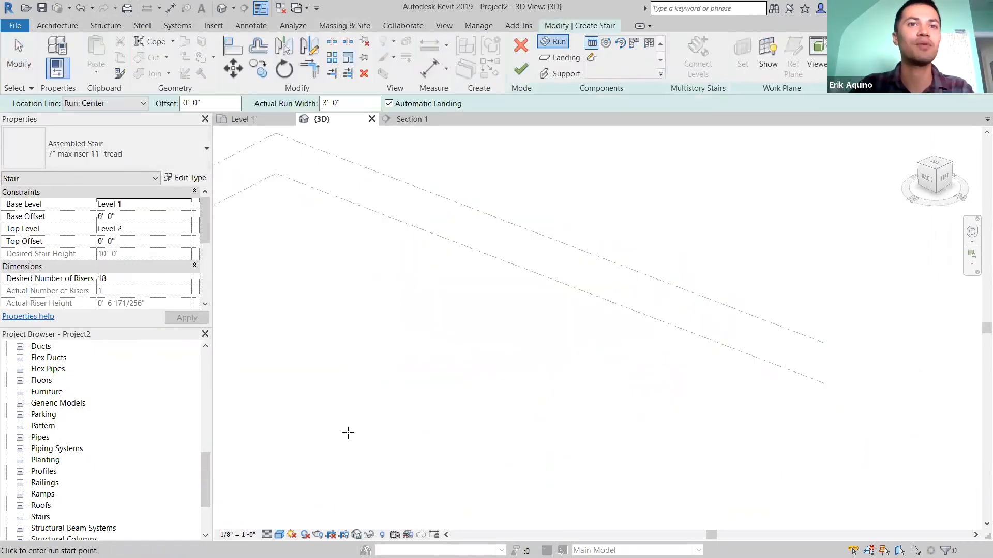
{"action": "left_click", "coordinate": [318, 424]}
{"action": "left_click", "coordinate": [427, 379]}
{"action": "key", "text": "Escape"}
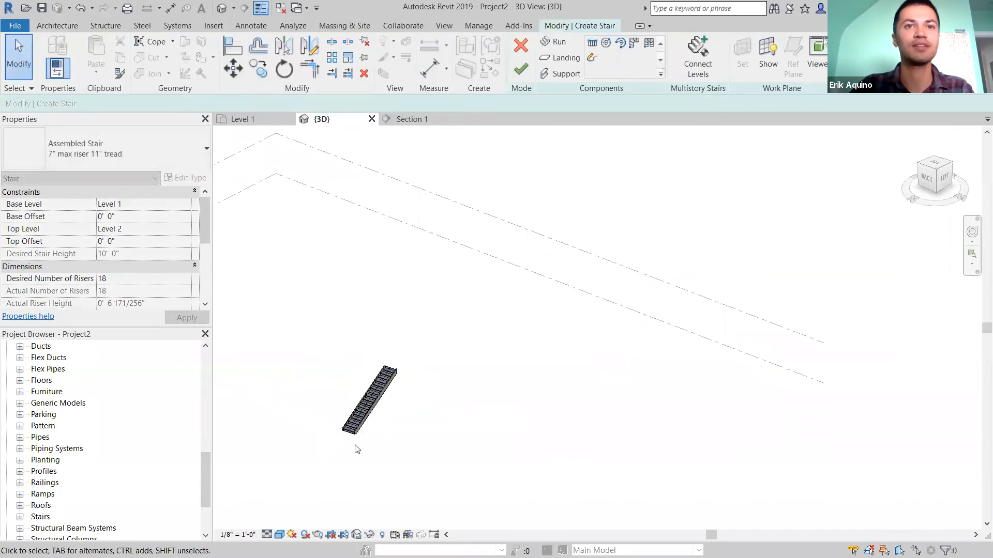
{"action": "scroll", "coordinate": [362, 393], "scroll_direction": "up", "scroll_amount": 5}
{"action": "middle_click_drag", "start_coordinate": [418, 391], "coordinate": [463, 421]}
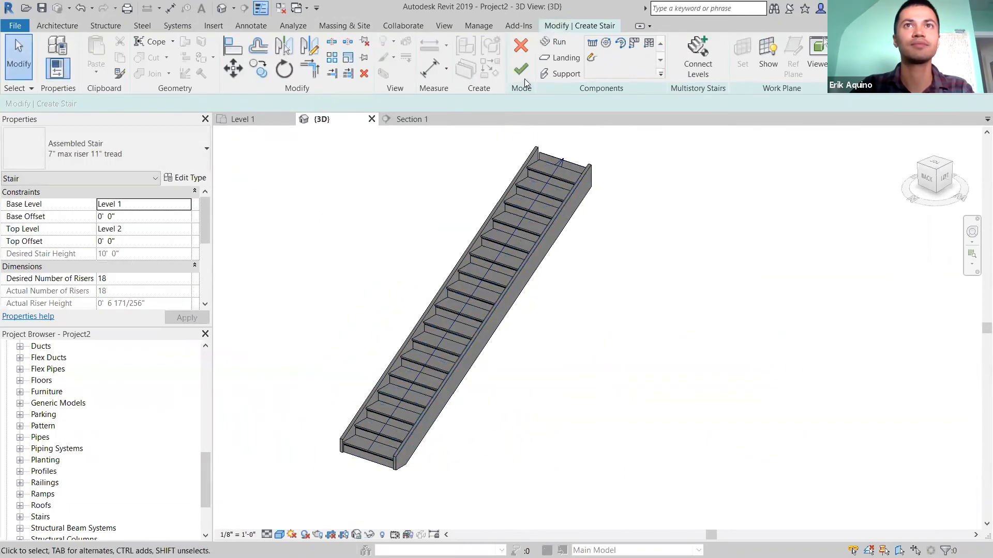
{"action": "left_click", "coordinate": [524, 76]}
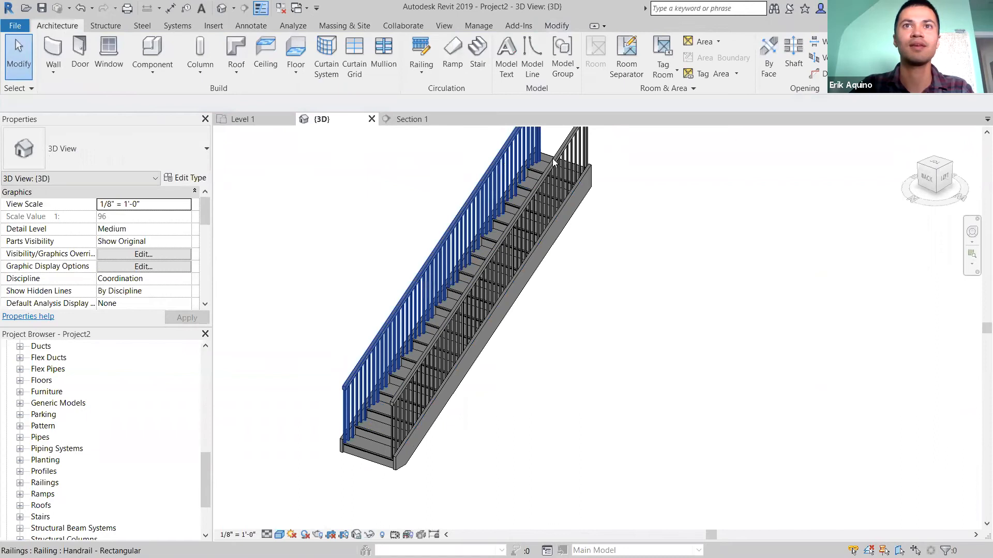
- Delete the rectangular handrails on both sides of the stair
{"action": "left_click", "coordinate": [521, 150]}
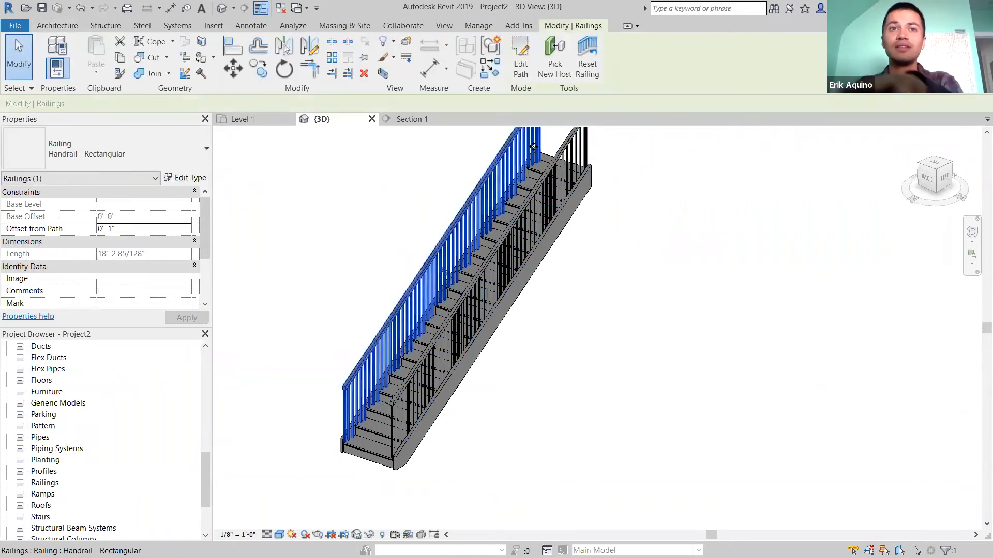
{"action": "left_click", "coordinate": [578, 148]}
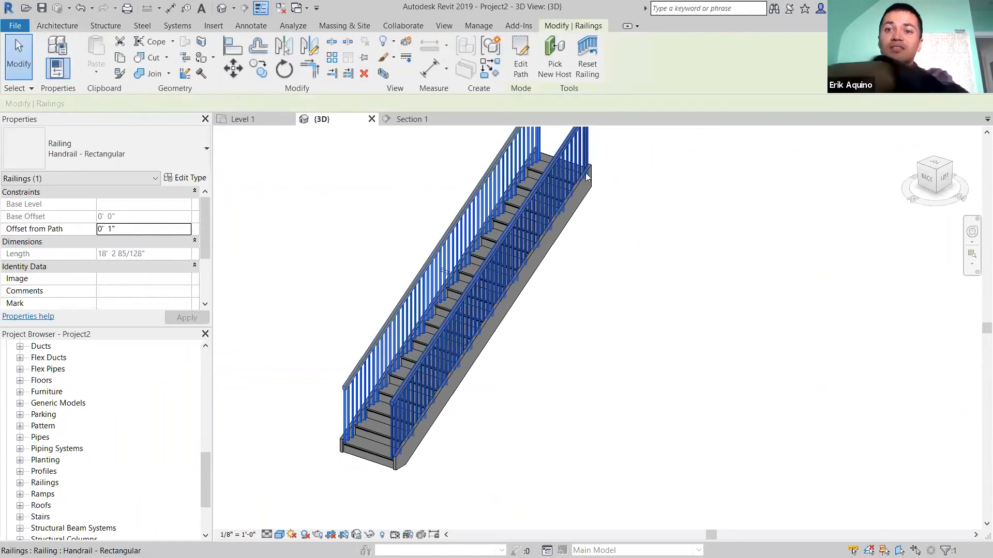
{"action": "key", "text": "Delete"}
{"action": "left_click", "coordinate": [582, 149]}
{"action": "key", "text": "Delete"}
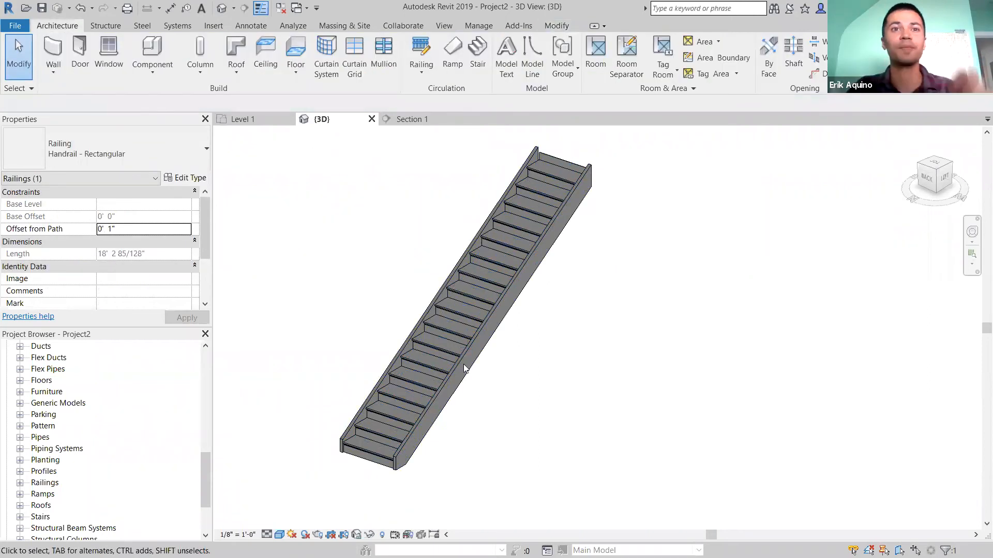
- Inspect the bare stair in 3D and review its type's calculation rules, keeping the type properties clear of the model
{"action": "middle_click_drag", "start_coordinate": [549, 382], "coordinate": [552, 329], "text": "shift"}
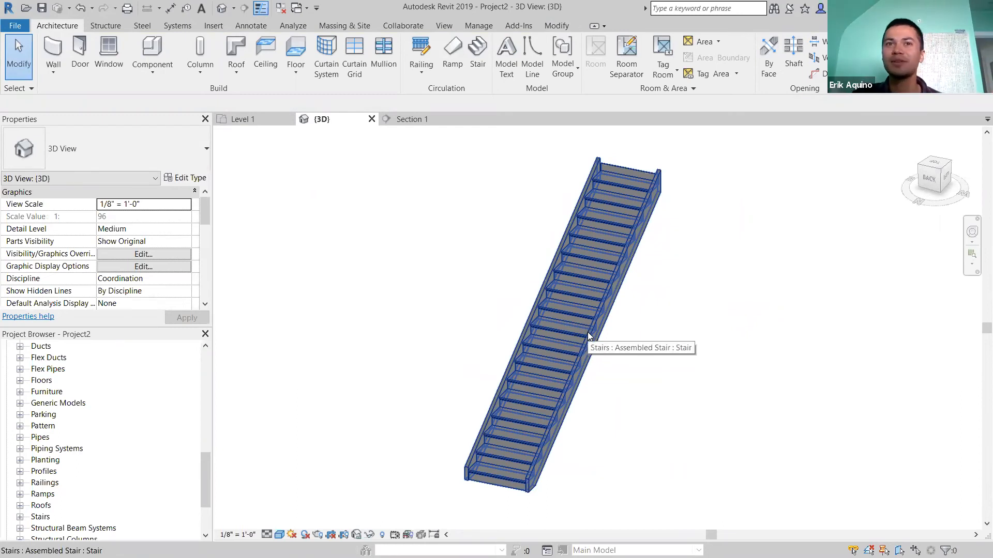
{"action": "middle_click_drag", "start_coordinate": [598, 359], "coordinate": [568, 361]}
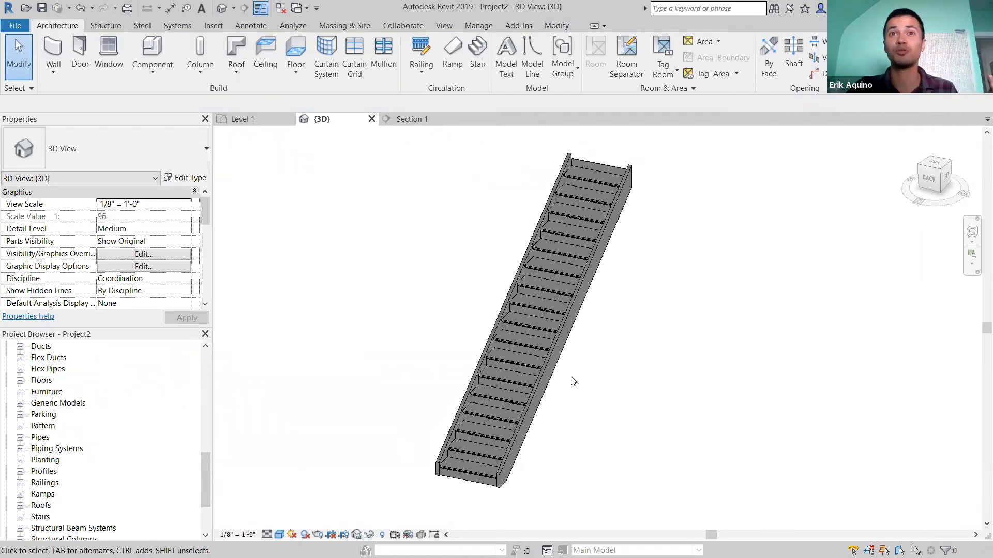
{"action": "mouse_move", "coordinate": [512, 387]}
{"action": "middle_mouse_down"}
{"action": "mouse_move", "coordinate": [502, 358]}
{"action": "mouse_move", "coordinate": [516, 396]}
{"action": "middle_mouse_up"}
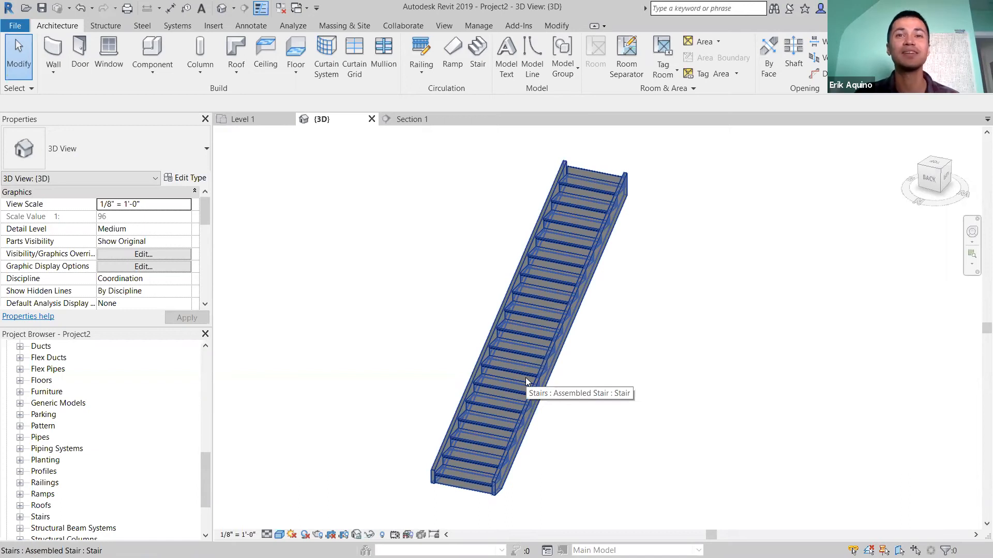
{"action": "left_click", "coordinate": [524, 356]}
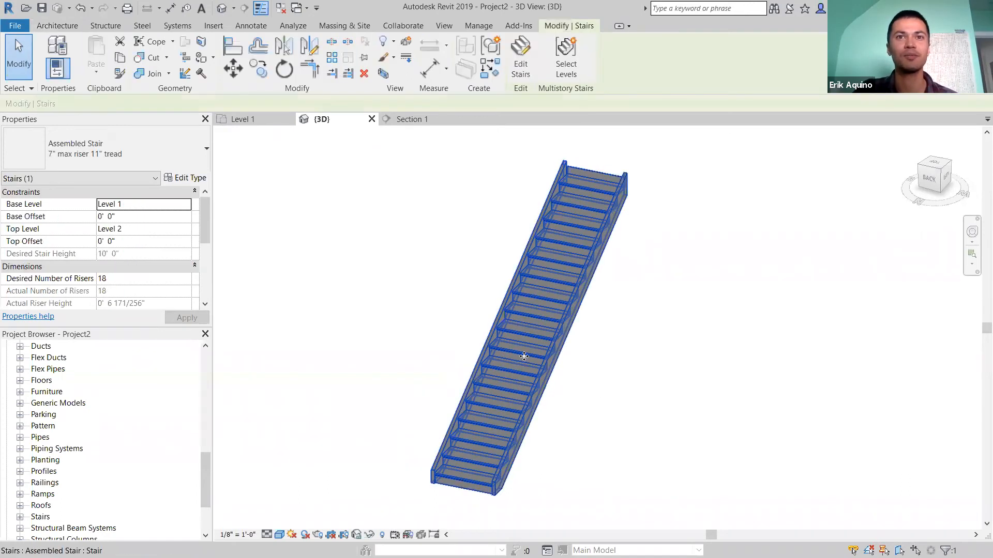
{"action": "left_click", "coordinate": [189, 178]}
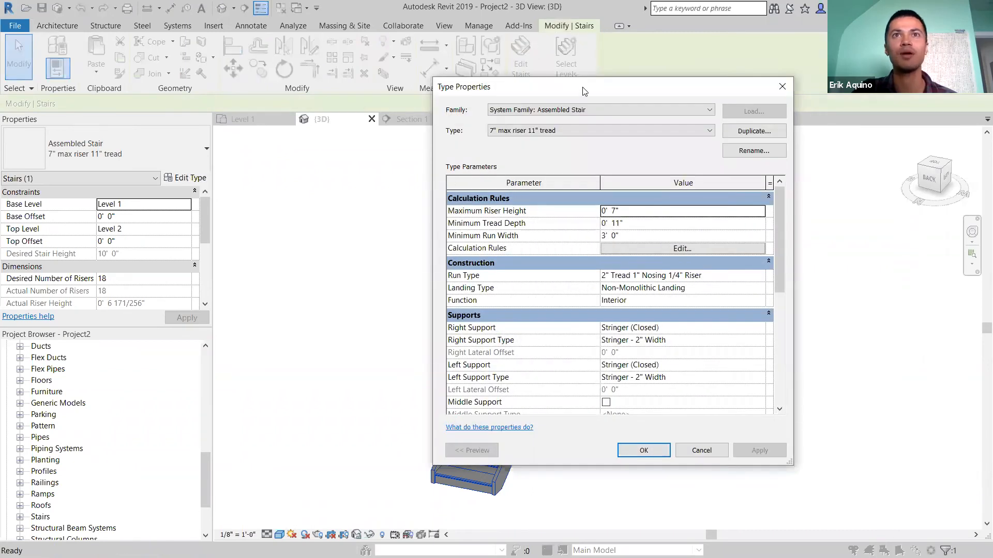
{"action": "left_click_drag", "start_coordinate": [581, 87], "coordinate": [451, 60]}
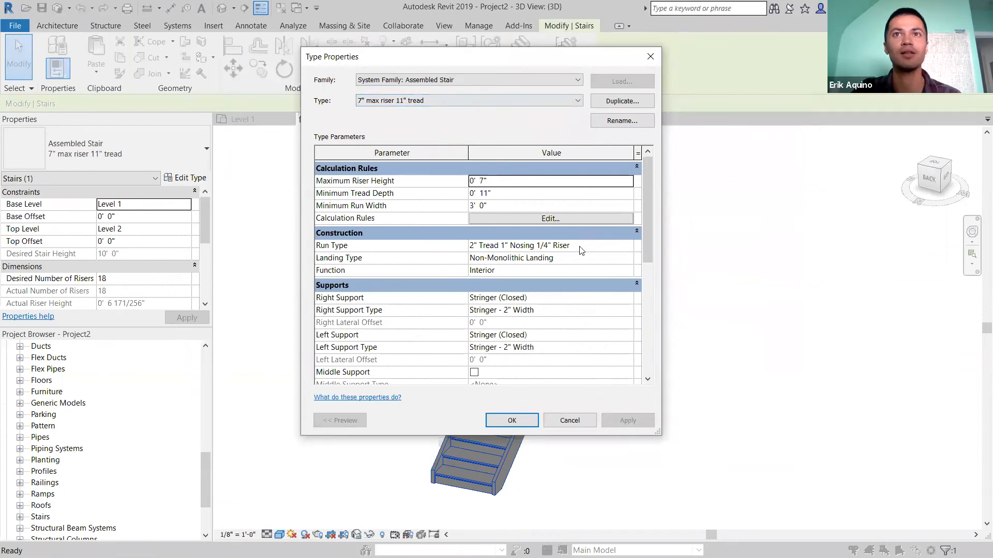
{"action": "mouse_move", "coordinate": [645, 178]}
{"action": "left_mouse_down"}
{"action": "mouse_move", "coordinate": [649, 197]}
{"action": "mouse_move", "coordinate": [652, 174]}
{"action": "left_mouse_up"}
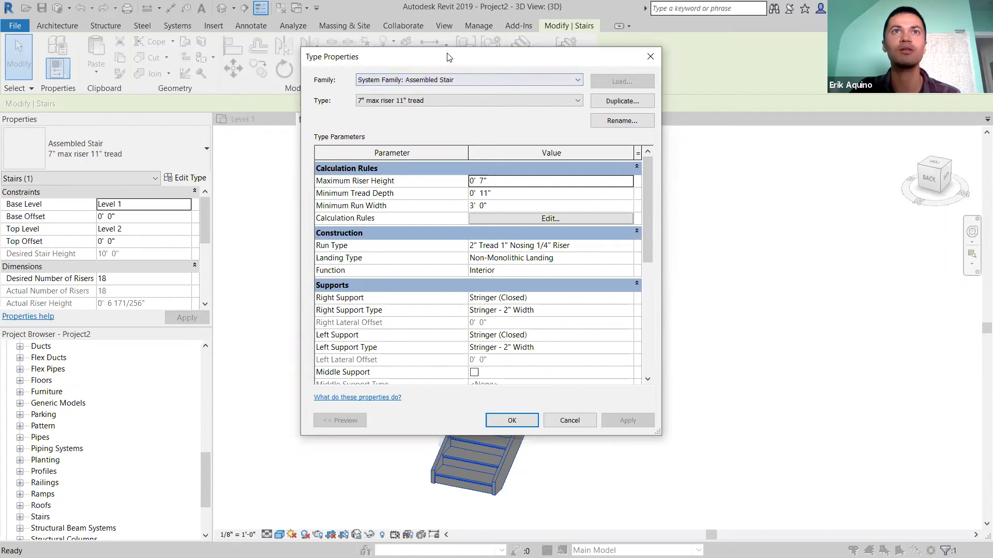
{"action": "left_click_drag", "start_coordinate": [448, 57], "coordinate": [204, 57]}
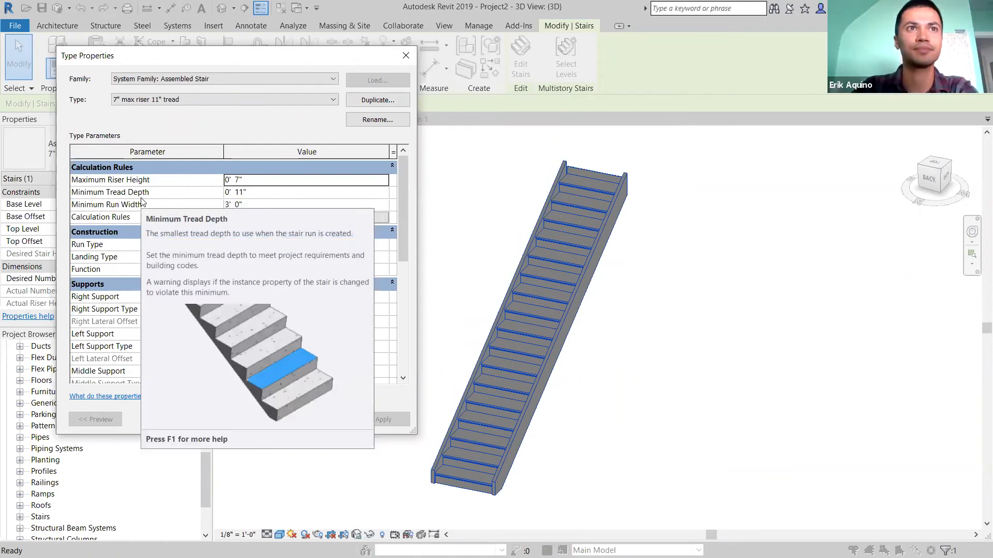
- Set the assembled stair type's maximum riser height to 6" and minimum tread depth to 10", accepting the changes
{"action": "left_click", "coordinate": [259, 205]}
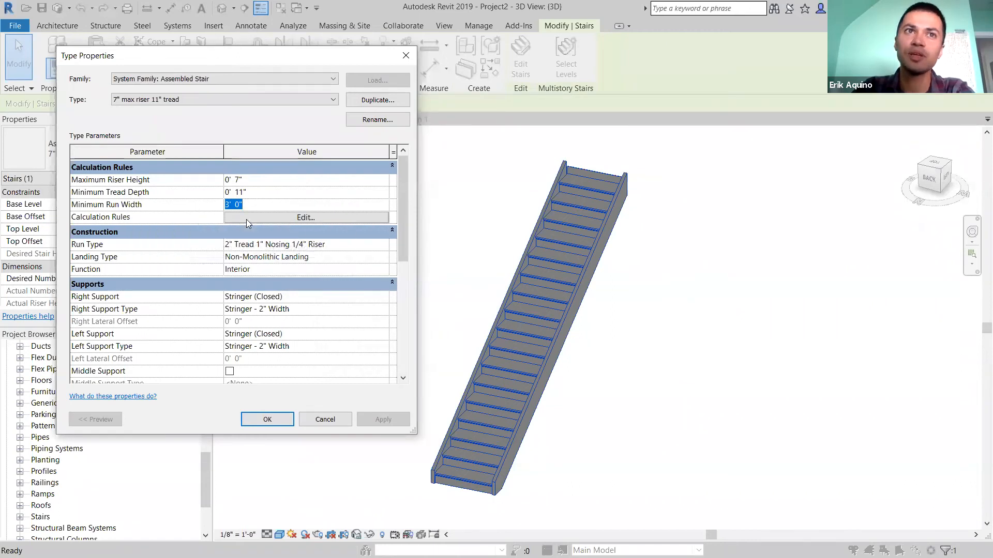
{"action": "left_click", "coordinate": [257, 179]}
{"action": "type", "text": "6\""}
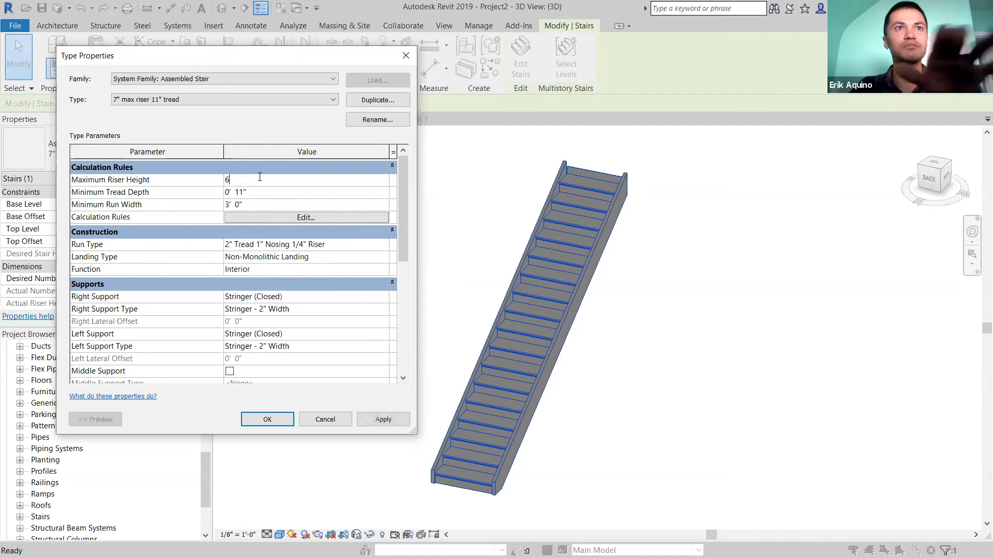
{"action": "left_click", "coordinate": [261, 192]}
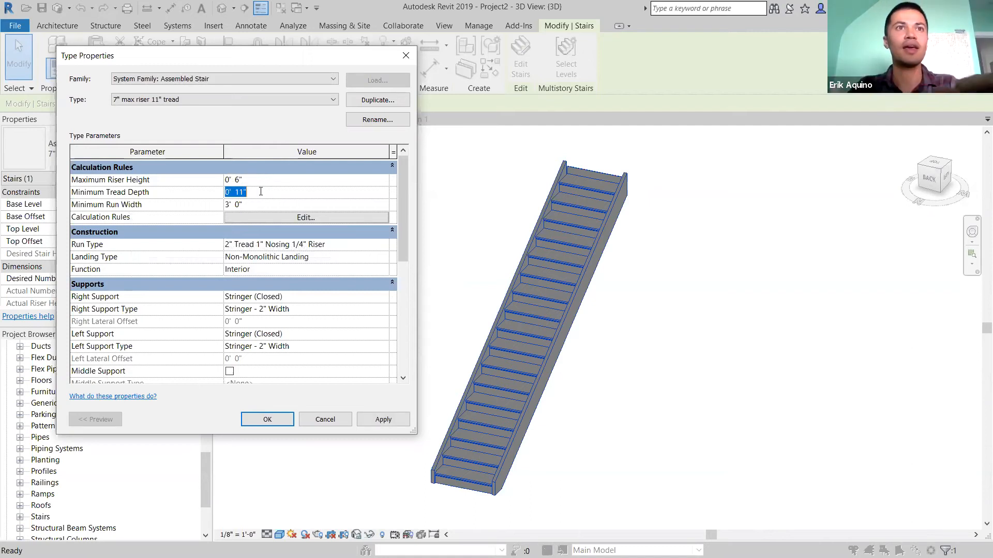
{"action": "type", "text": "10\""}
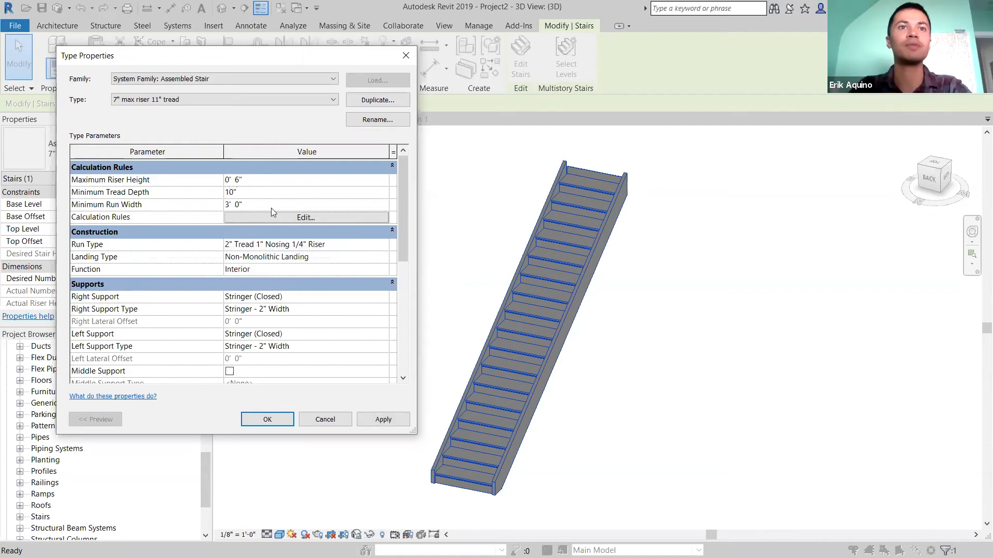
{"action": "left_click", "coordinate": [383, 419]}
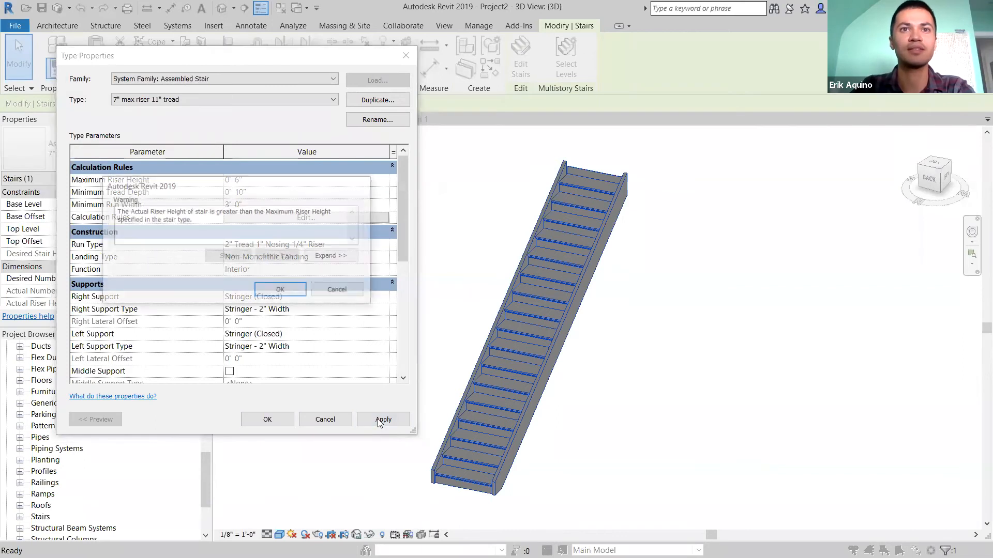
{"action": "left_click", "coordinate": [281, 291]}
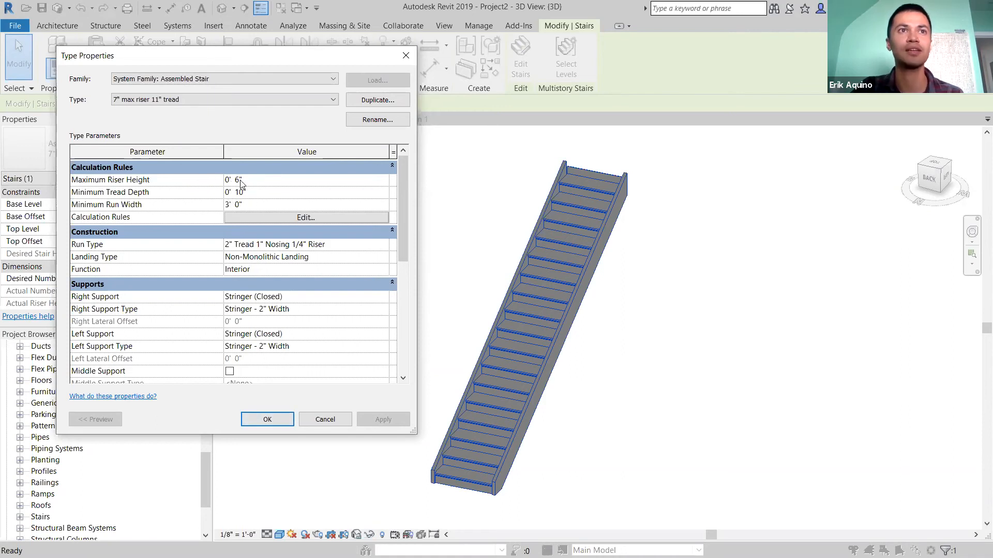
{"action": "left_click", "coordinate": [245, 209]}
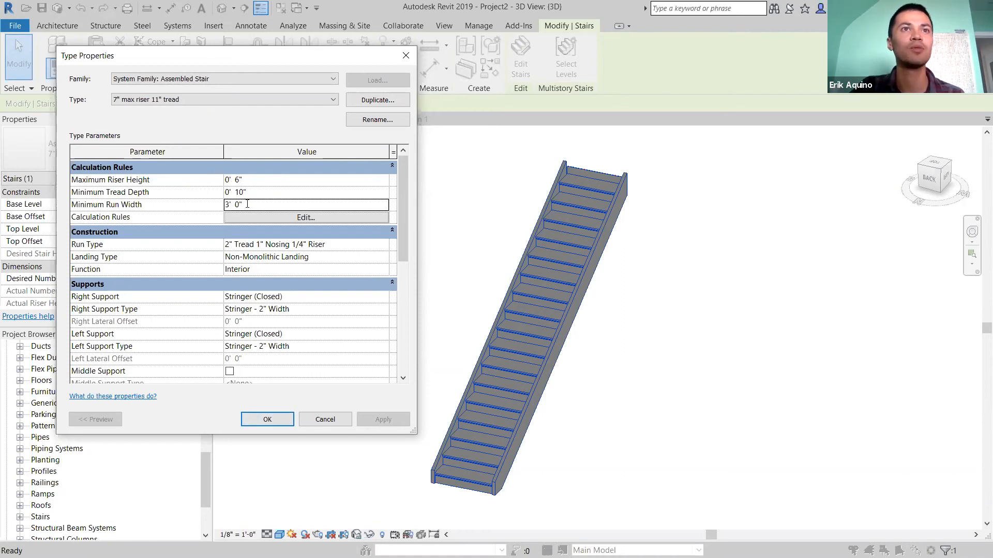
{"action": "left_click", "coordinate": [268, 420]}
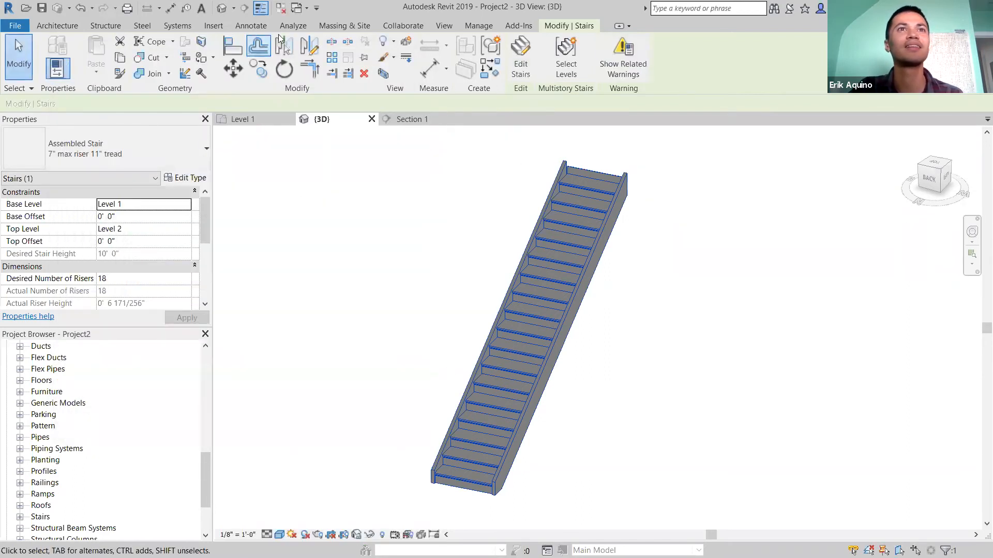
- Create a second straight 20-riser assembled stair run from Level 1 to Level 2 beside the existing stair
{"action": "left_click", "coordinate": [64, 26]}
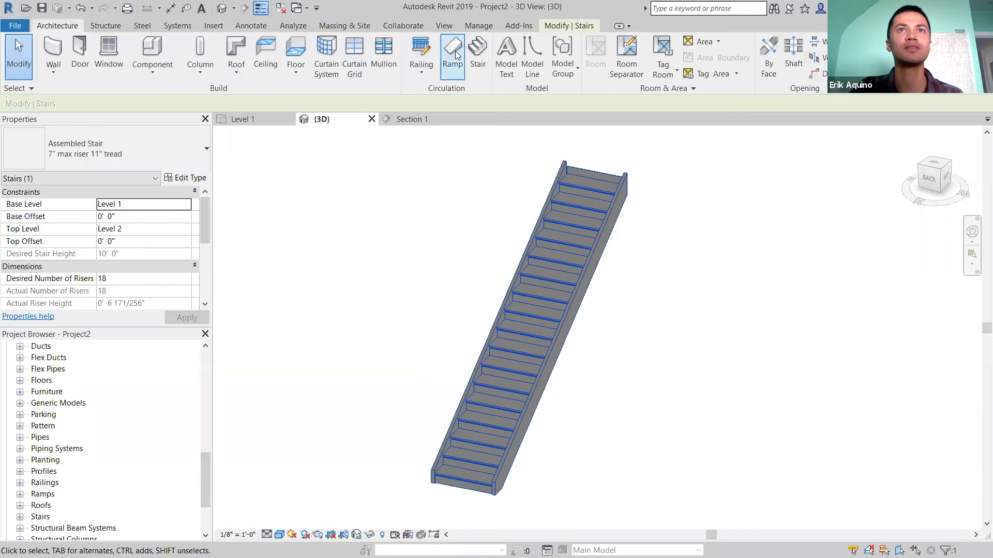
{"action": "left_click", "coordinate": [605, 492]}
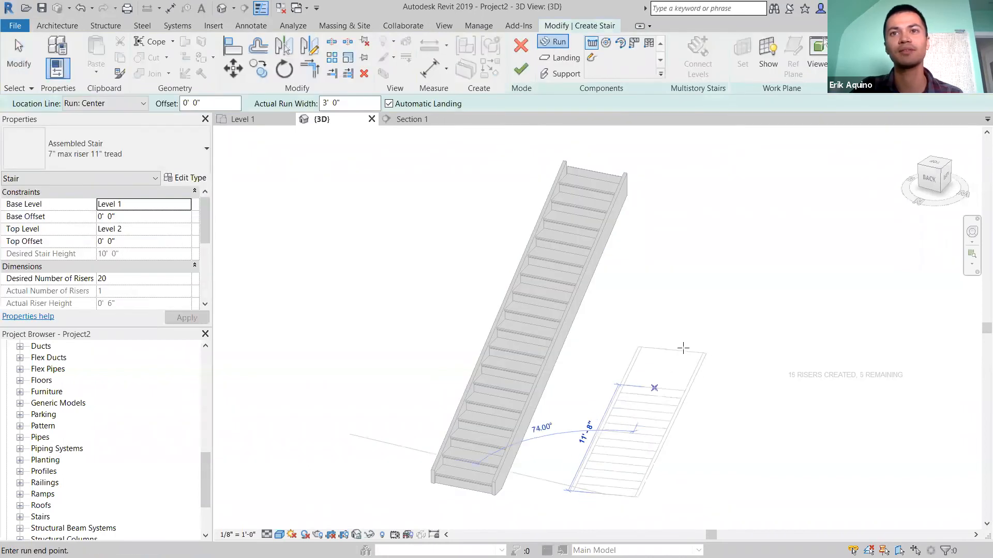
{"action": "left_click", "coordinate": [685, 333]}
{"action": "left_click", "coordinate": [521, 71]}
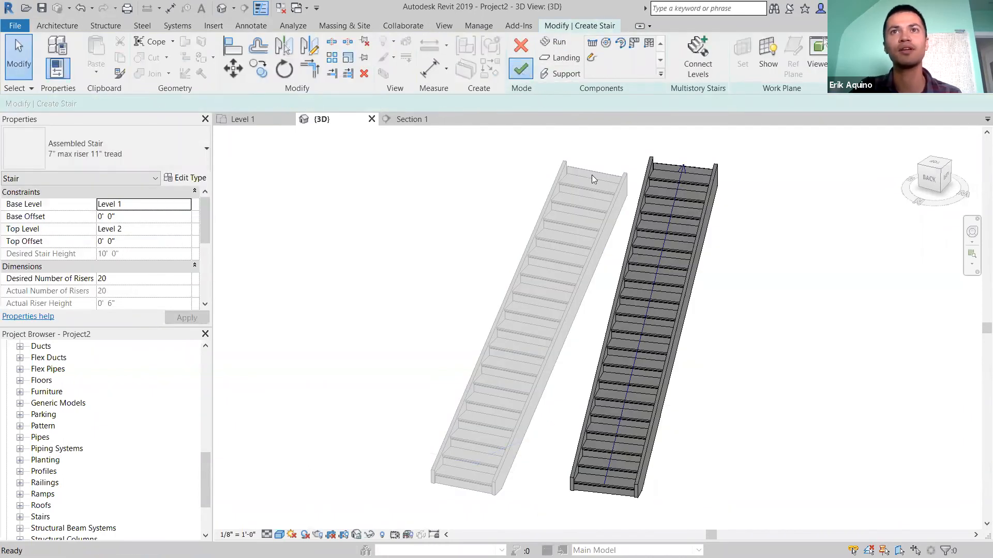
- Delete the rectangular handrails on both sides of the new stair
{"action": "left_click", "coordinate": [648, 147]}
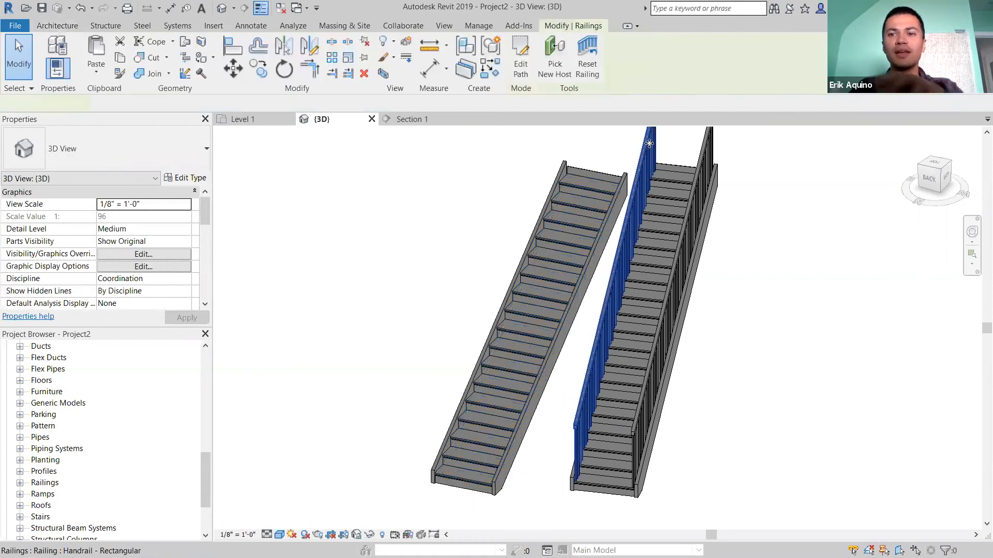
{"action": "key", "text": "Delete"}
{"action": "left_click", "coordinate": [708, 139]}
{"action": "key", "text": "Delete"}
- Compare the two stairs in 3D and delete the original 18-riser stair
{"action": "middle_click_drag", "start_coordinate": [633, 324], "coordinate": [310, 347], "text": "shift"}
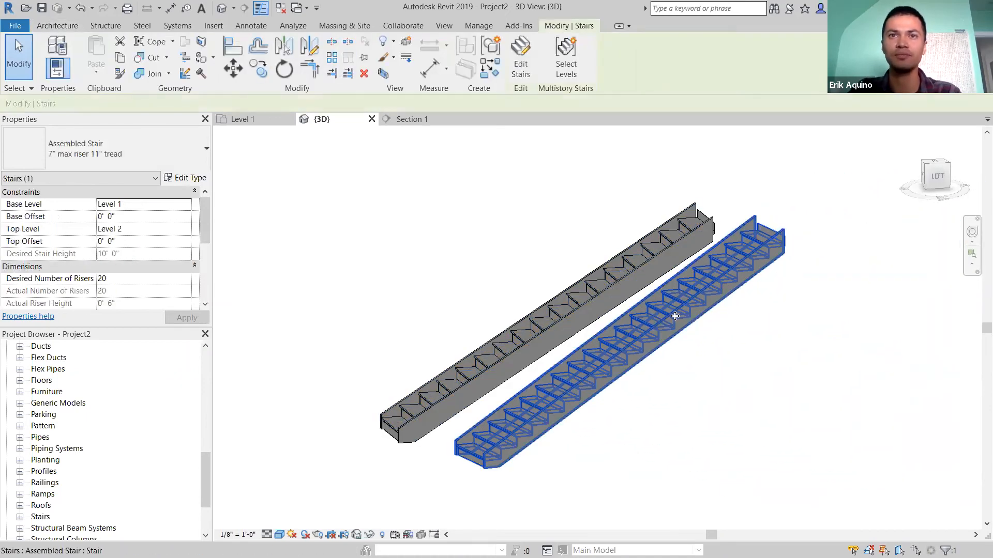
{"action": "middle_click_drag", "start_coordinate": [693, 336], "coordinate": [589, 288], "text": "shift"}
{"action": "left_click", "coordinate": [585, 284]}
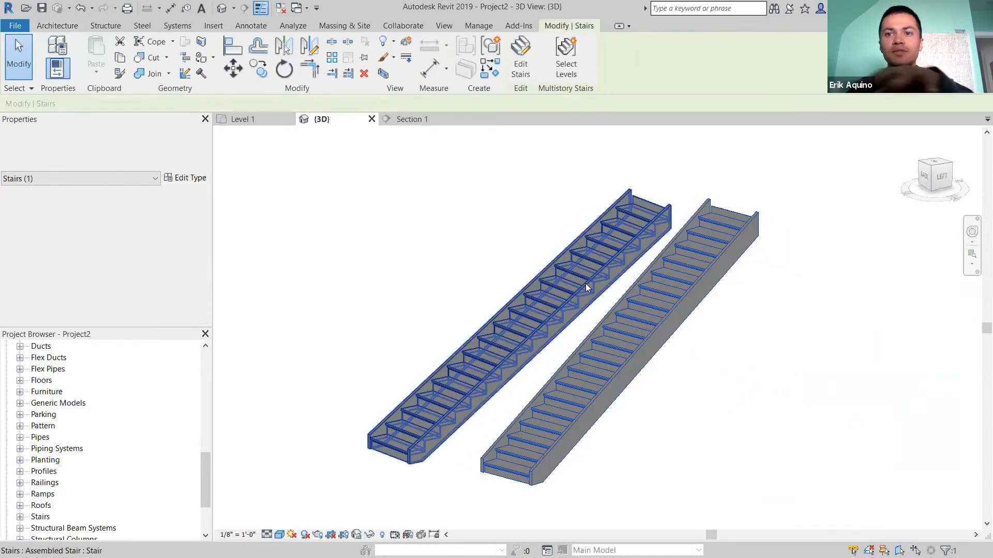
{"action": "key", "text": "Delete"}
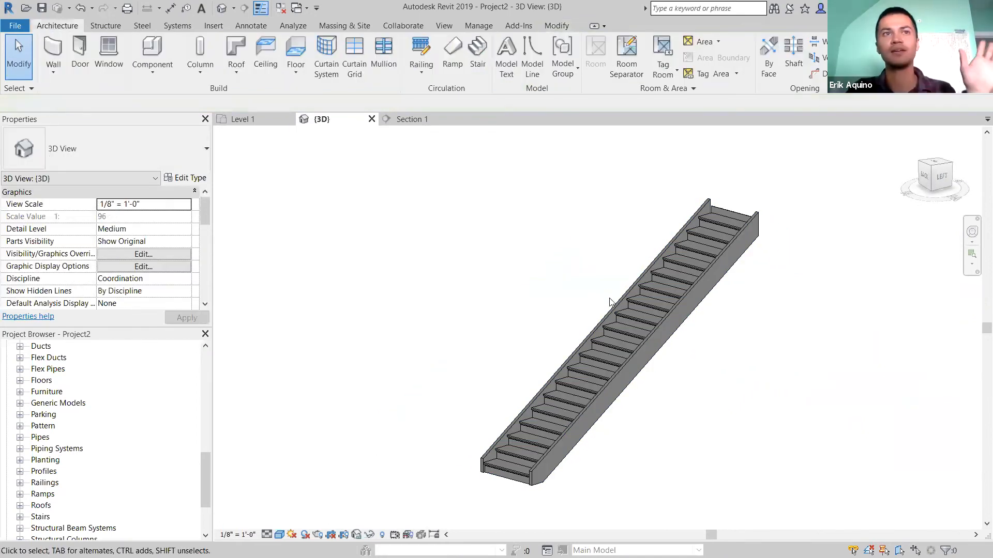
- Turn off the risers in the remaining stair's run type, 2" Tread 1" Nosing 1/4" Riser, and accept the changes
{"action": "left_click", "coordinate": [662, 321]}
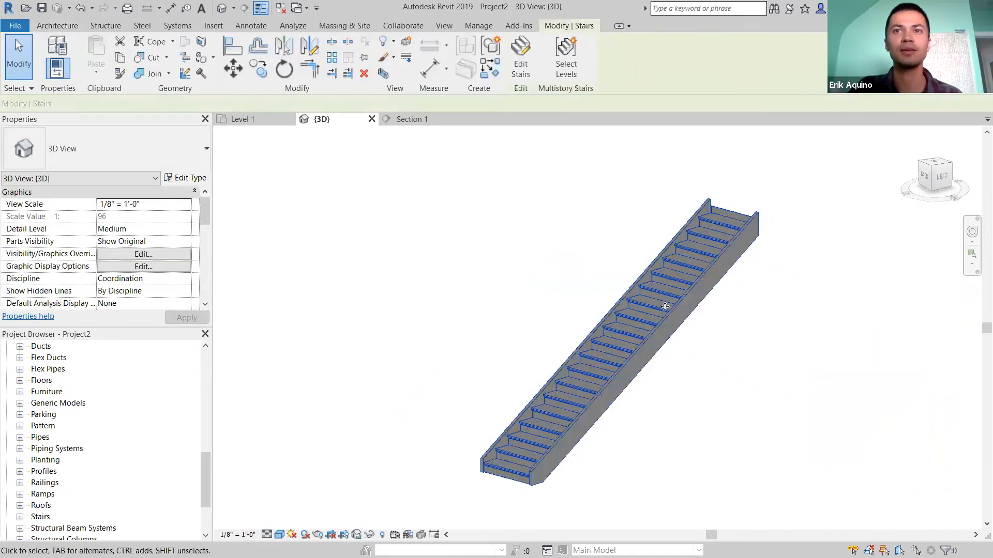
{"action": "left_click", "coordinate": [189, 178]}
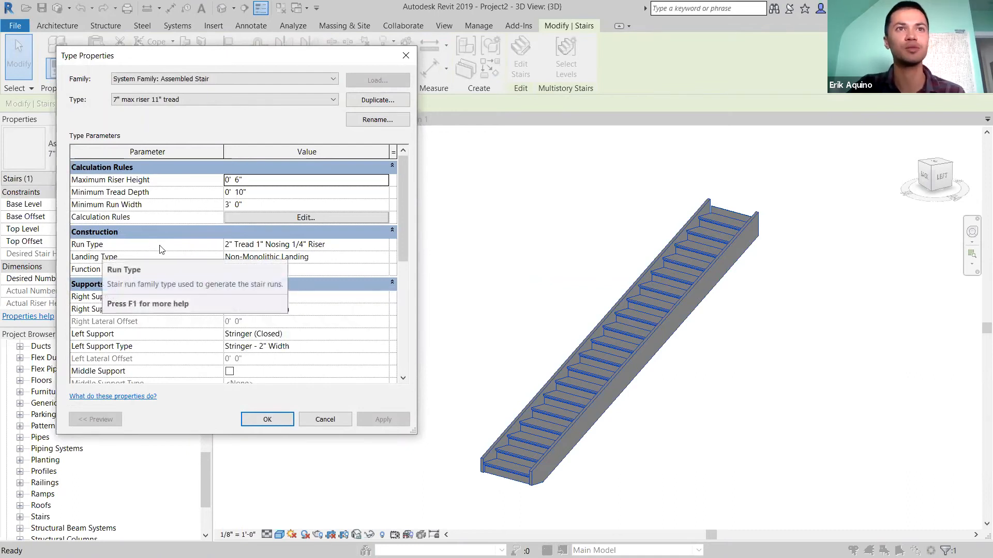
{"action": "double_click", "coordinate": [381, 249]}
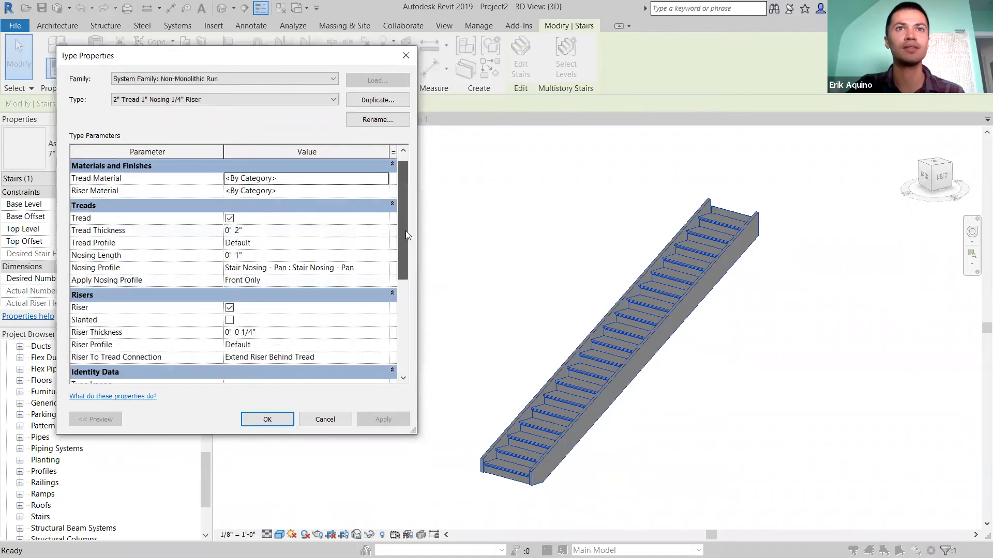
{"action": "scroll", "coordinate": [406, 231], "scroll_direction": "down", "scroll_amount": 1}
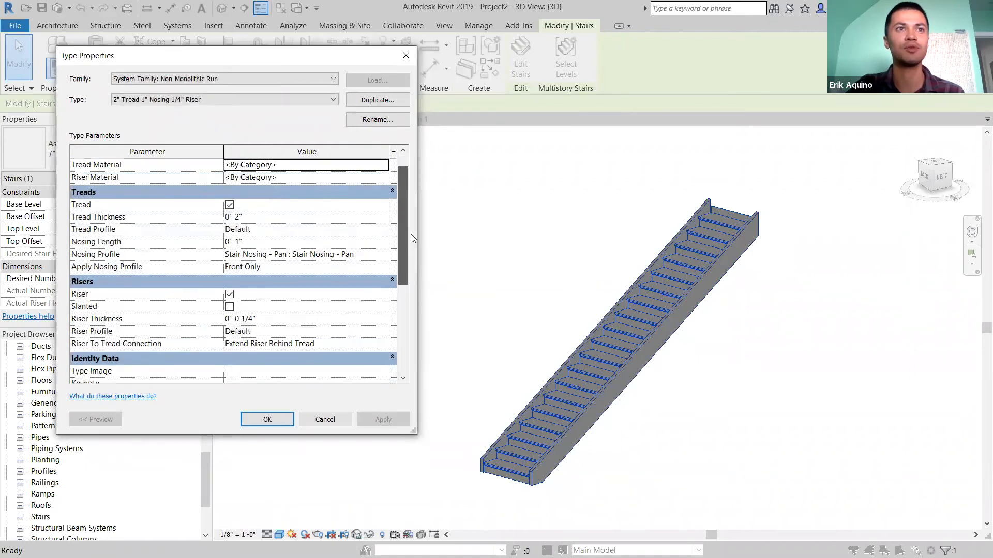
{"action": "scroll", "coordinate": [125, 208], "scroll_direction": "up", "scroll_amount": 1}
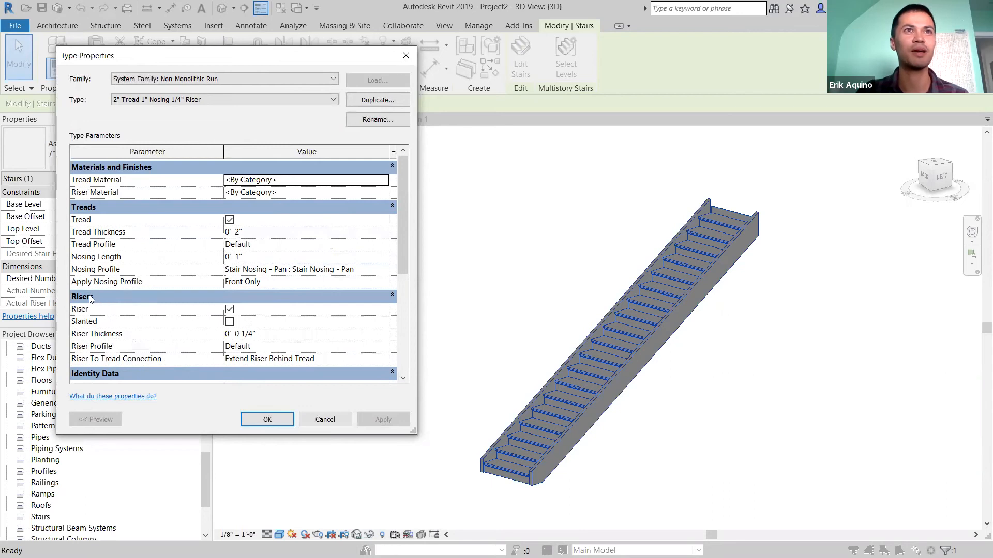
{"action": "left_click", "coordinate": [230, 309]}
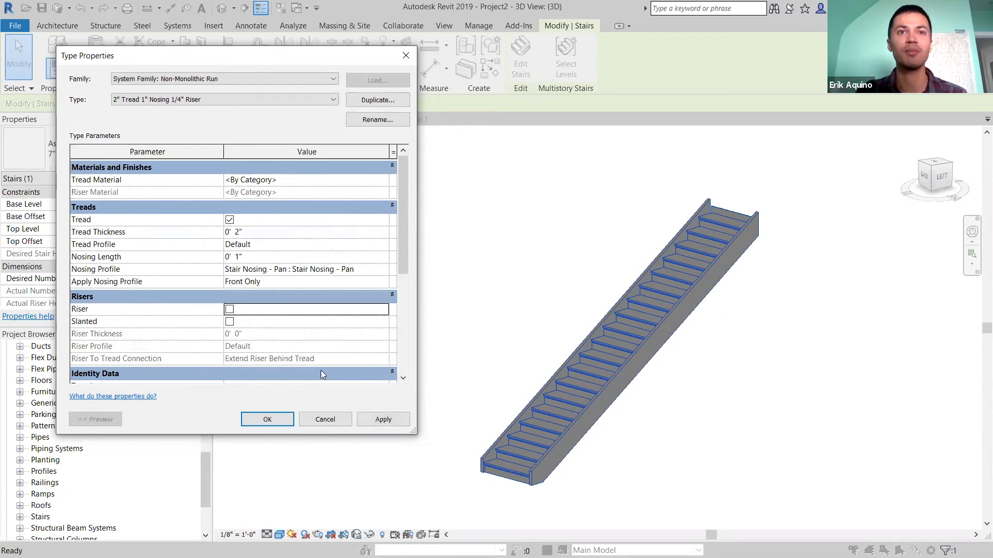
{"action": "left_click", "coordinate": [268, 420]}
{"action": "left_click", "coordinate": [266, 420]}
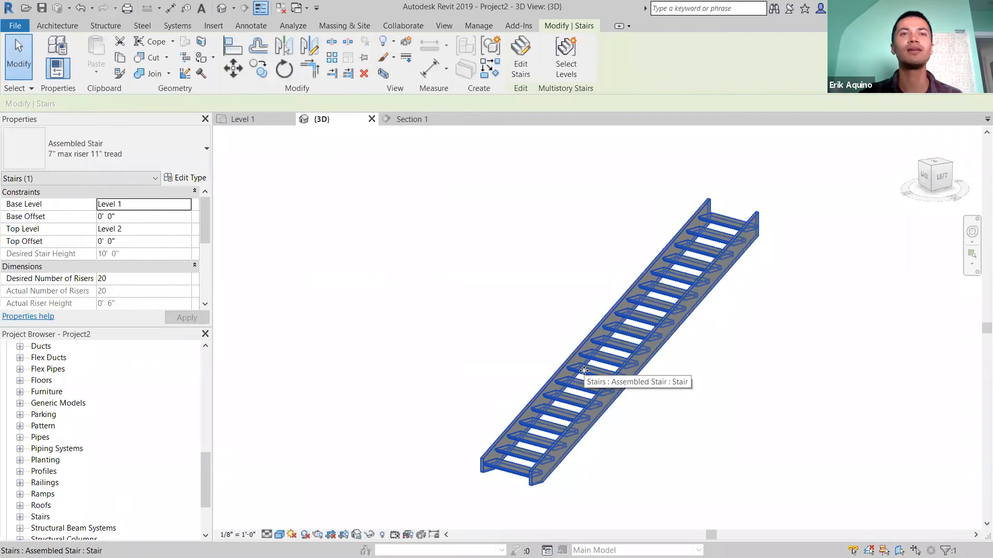
- Review the riser settings and tread profile choices in the stair's run type, discarding any changes
{"action": "left_click", "coordinate": [208, 178]}
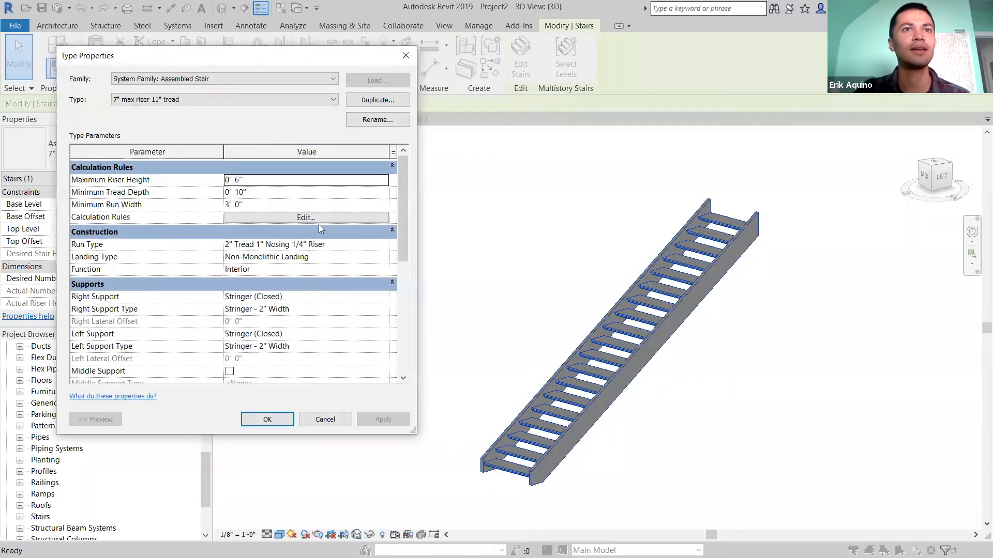
{"action": "left_click", "coordinate": [376, 247]}
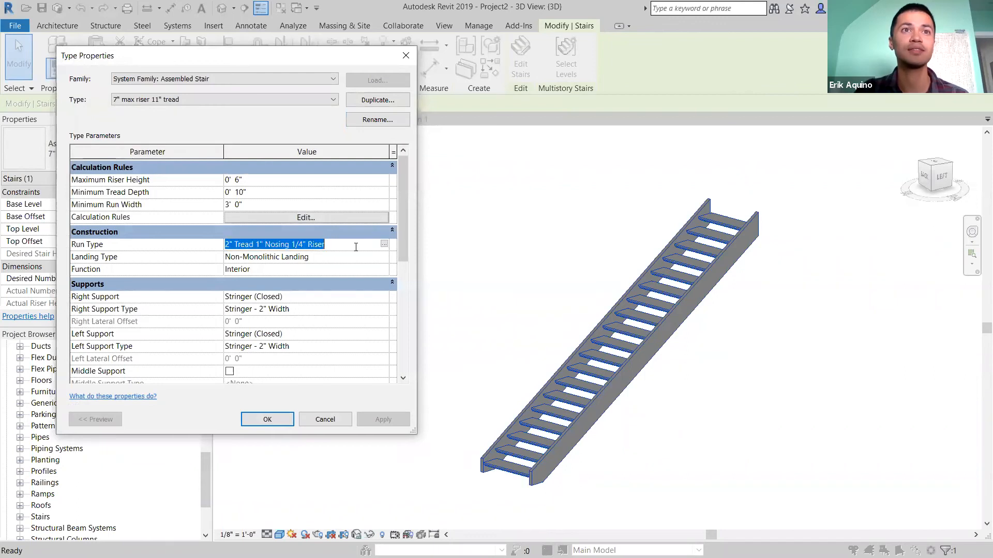
{"action": "left_click", "coordinate": [384, 244]}
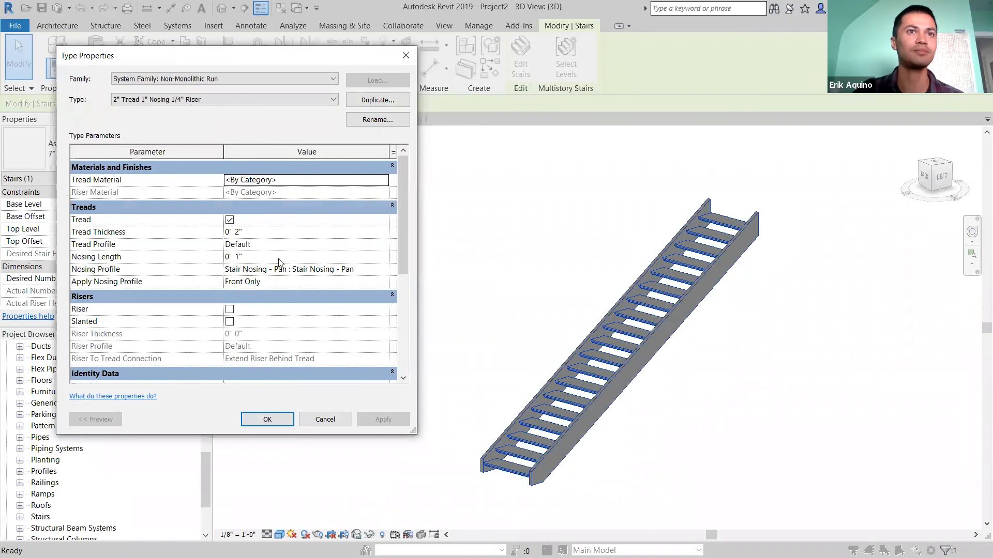
{"action": "left_click", "coordinate": [229, 310]}
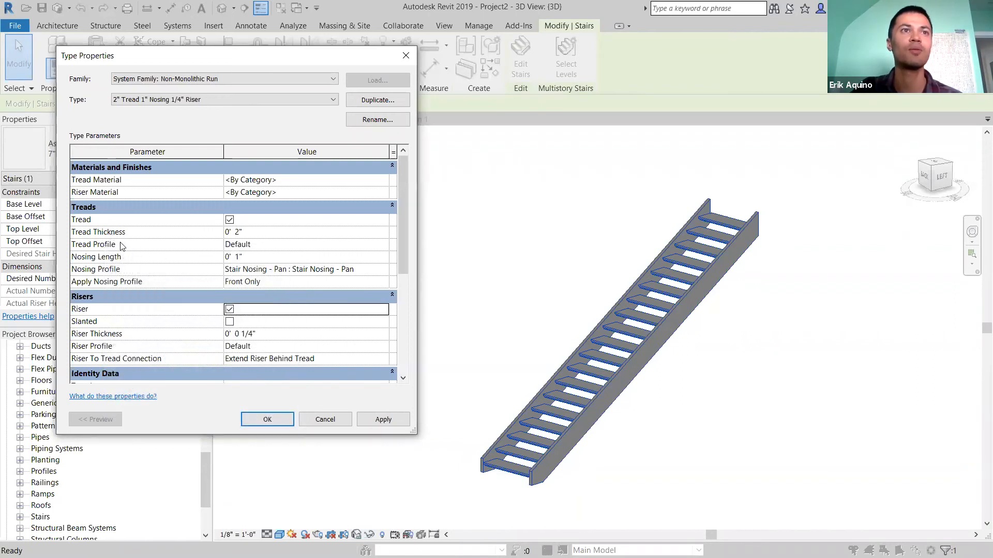
{"action": "left_click", "coordinate": [383, 245]}
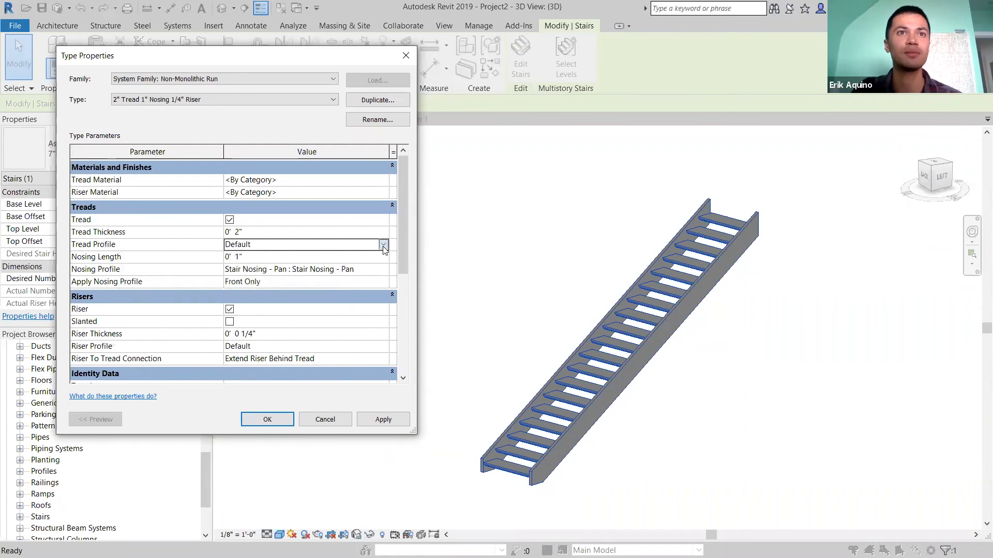
{"action": "left_click", "coordinate": [383, 244]}
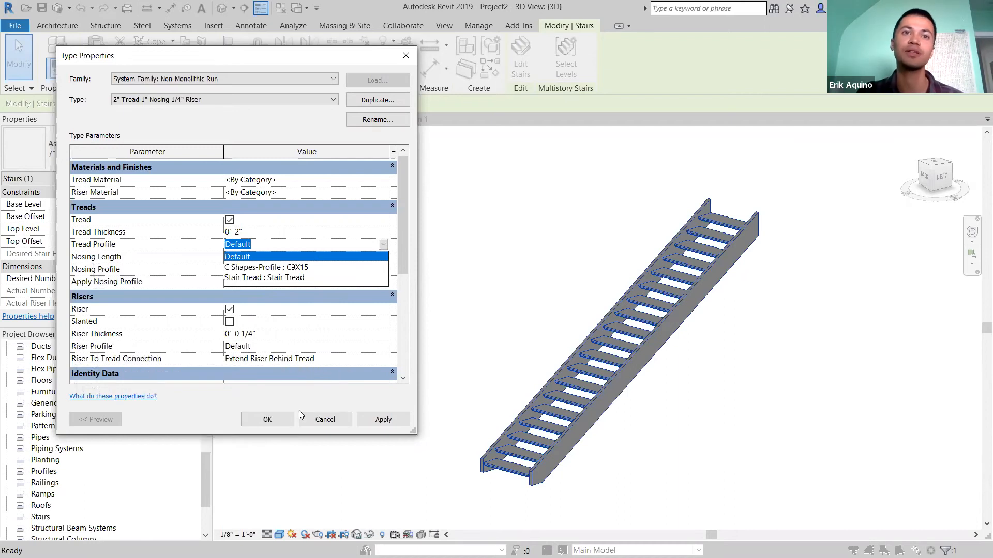
{"action": "left_click", "coordinate": [313, 418]}
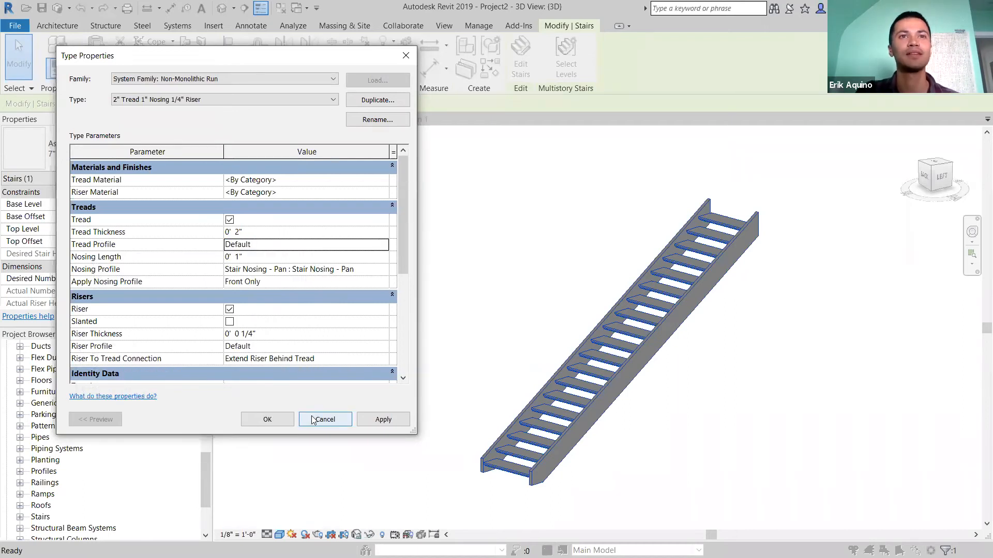
{"action": "left_click", "coordinate": [324, 419]}
{"action": "left_click", "coordinate": [324, 419]}
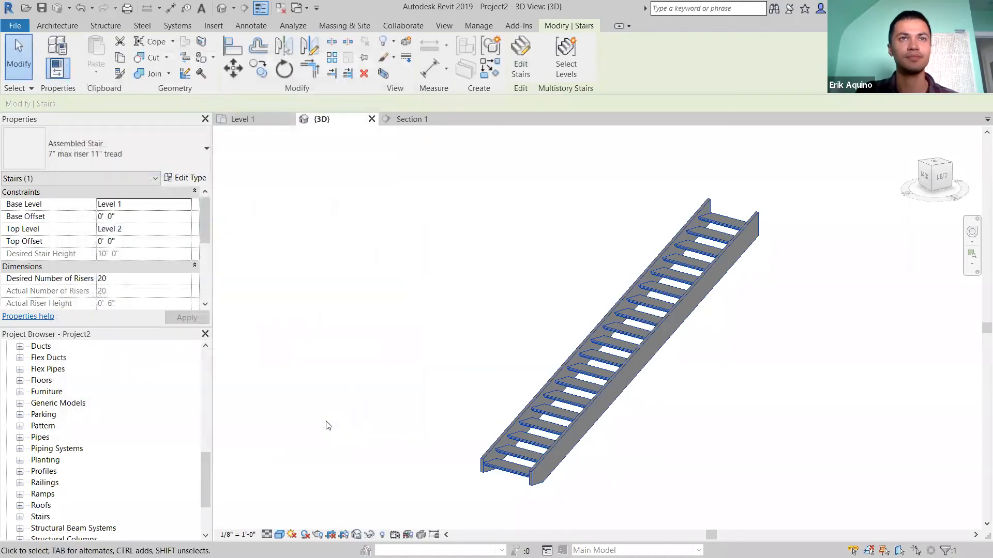
- Create a new family from the Profile.rft template
{"action": "left_click", "coordinate": [24, 25]}
{"action": "mouse_move", "coordinate": [83, 72]}
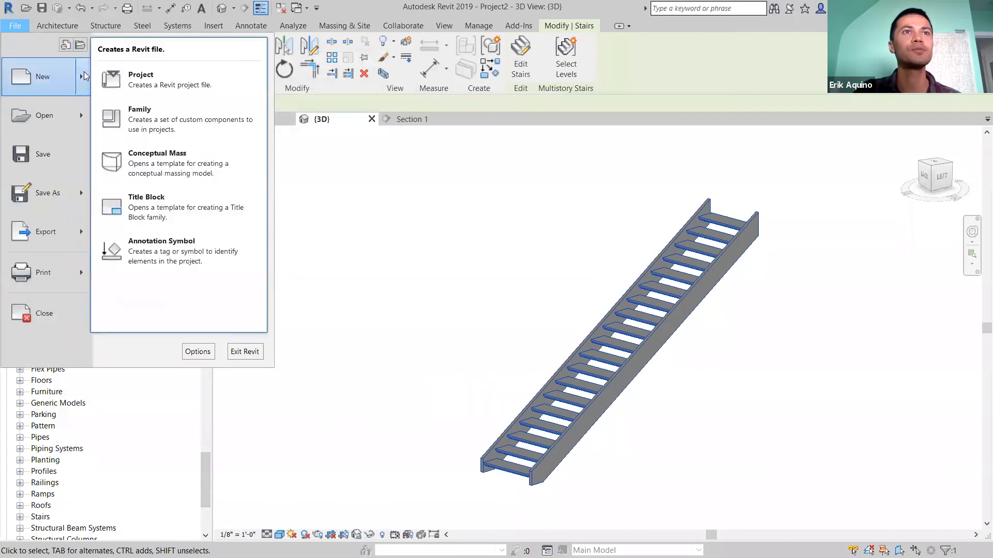
{"action": "left_click", "coordinate": [161, 111]}
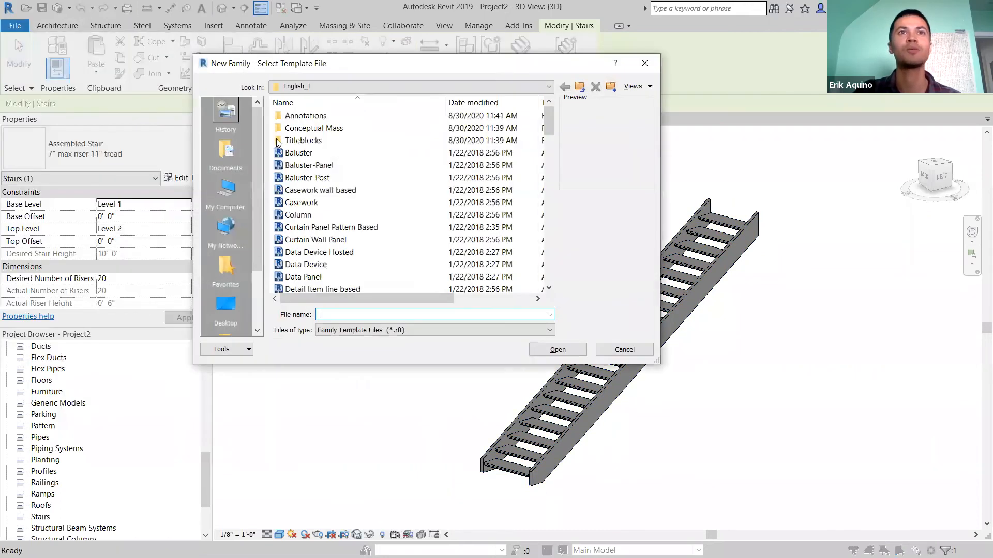
{"action": "scroll", "coordinate": [356, 202], "scroll_direction": "down", "scroll_amount": 10}
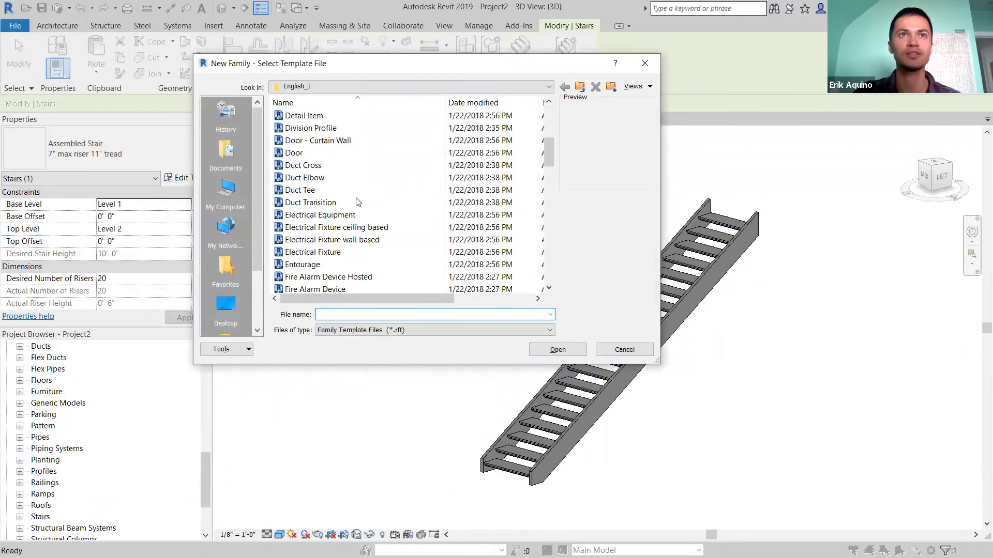
{"action": "scroll", "coordinate": [356, 201], "scroll_direction": "down", "scroll_amount": 5}
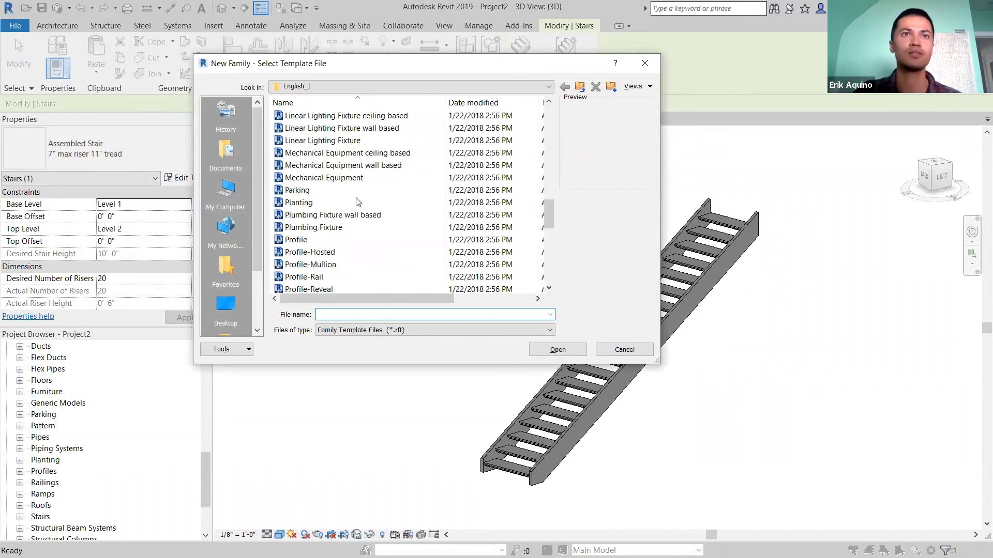
{"action": "left_click", "coordinate": [314, 240]}
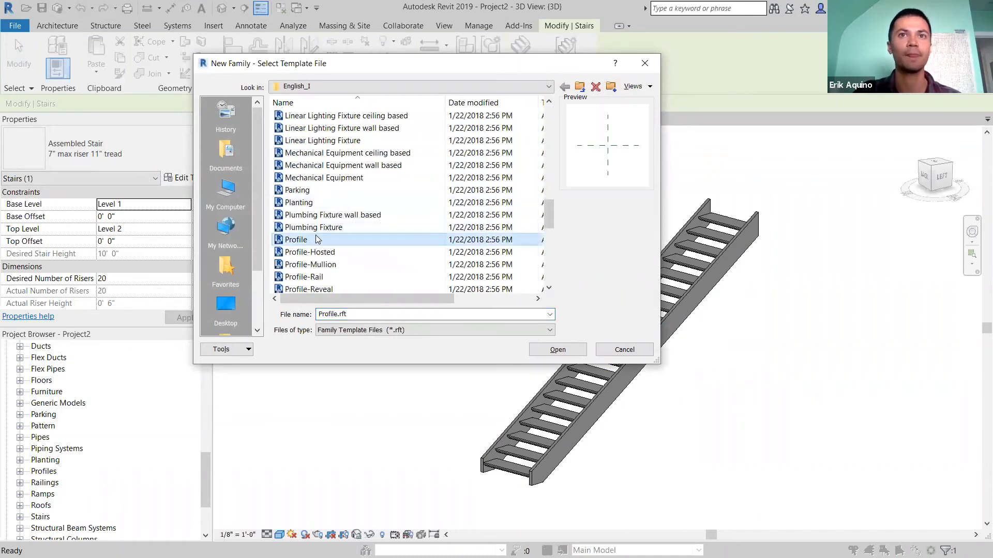
{"action": "left_click", "coordinate": [564, 349]}
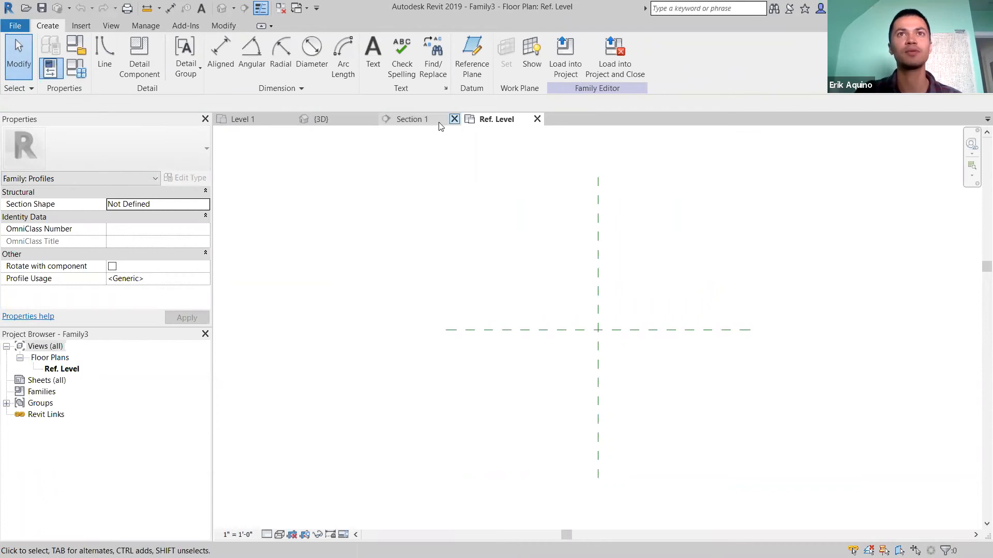
{"action": "left_click", "coordinate": [424, 120]}
{"action": "key", "text": "Escape"}
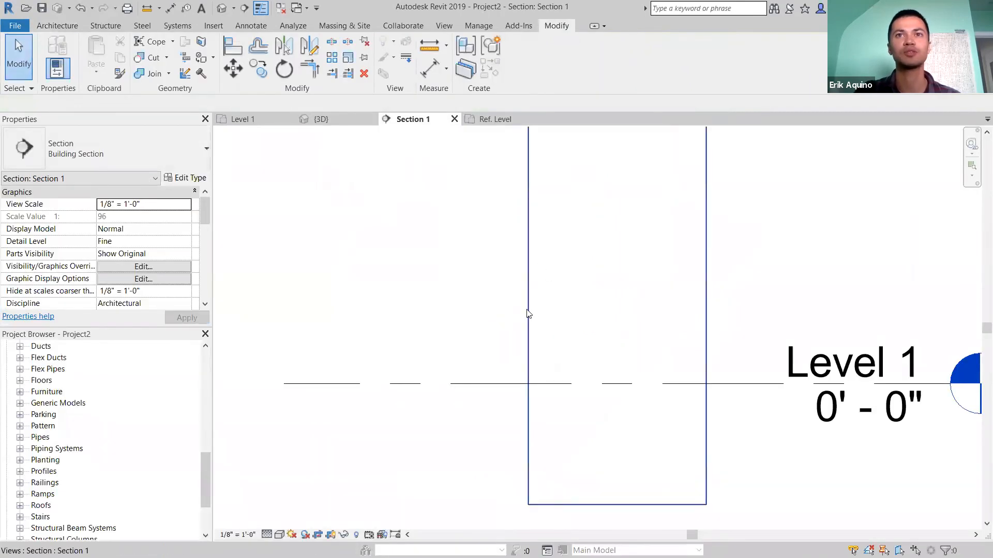
{"action": "left_click", "coordinate": [491, 120]}
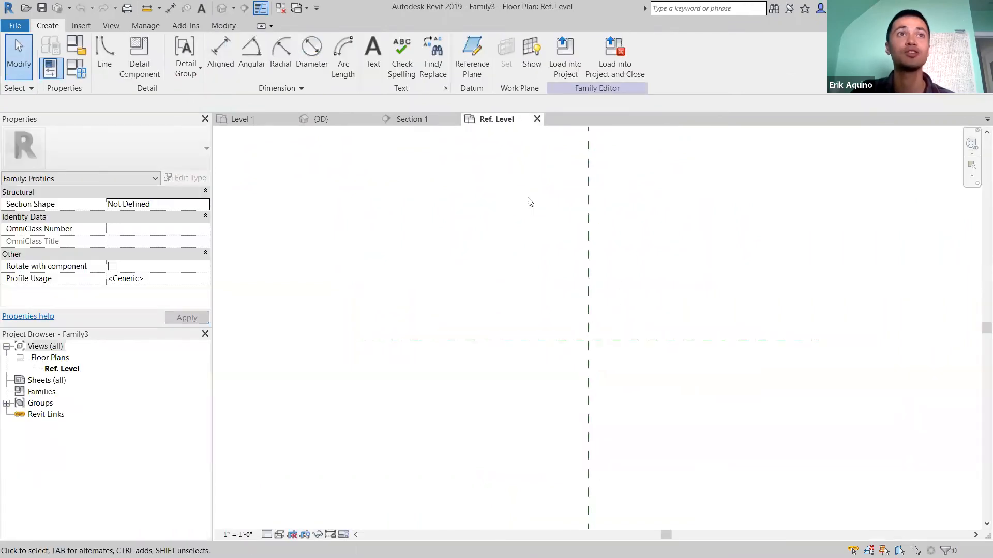
- Sketch a rectangular tread profile about 1'-8" wide and 3" high across the intersection of the reference planes
{"action": "left_click", "coordinate": [110, 61]}
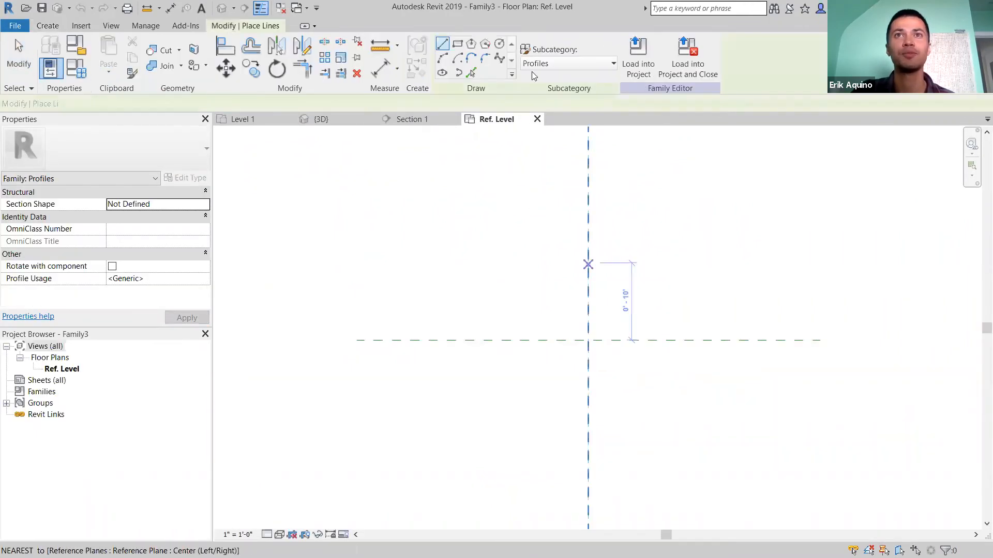
{"action": "left_click", "coordinate": [457, 43]}
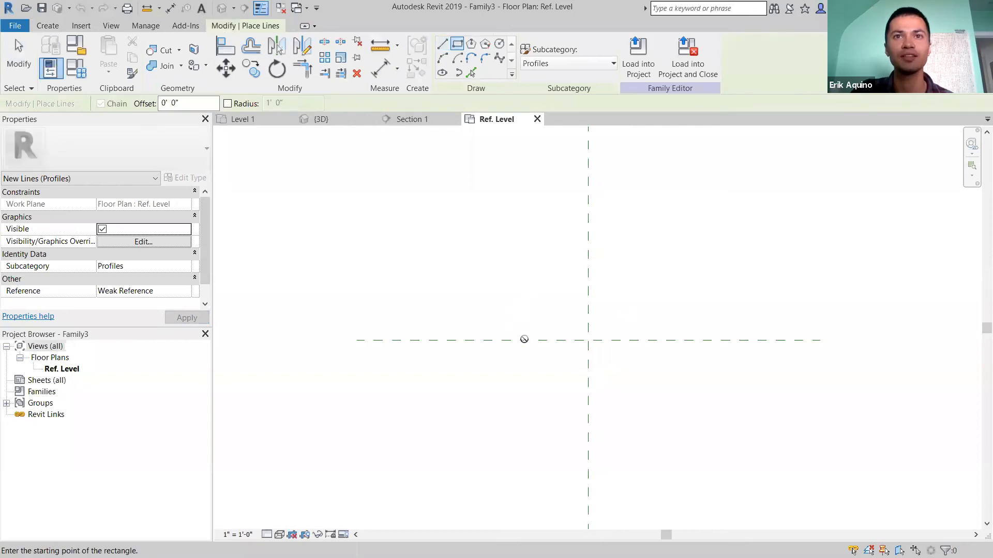
{"action": "left_click", "coordinate": [514, 332]}
{"action": "left_click", "coordinate": [669, 355]}
{"action": "key", "text": "Escape"}
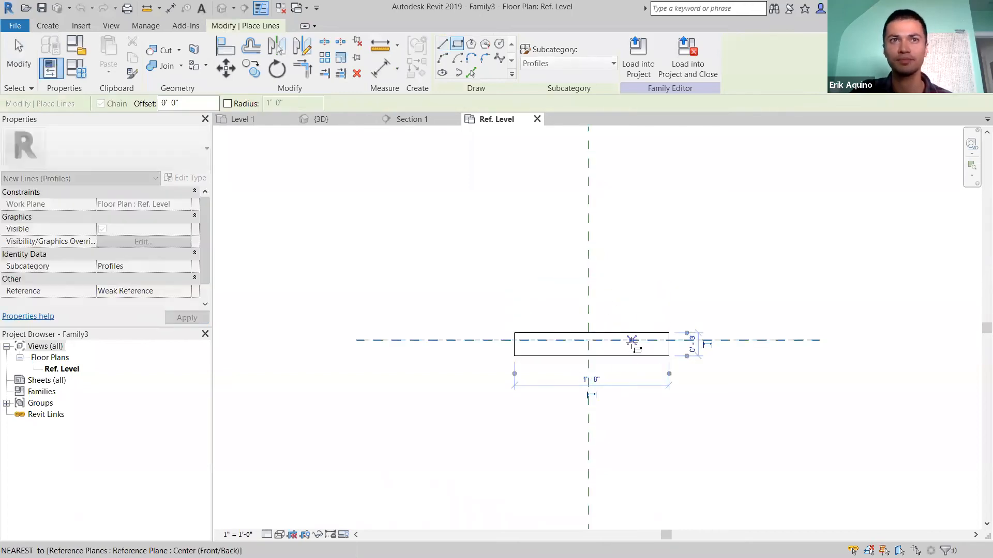
{"action": "key", "text": "Escape"}
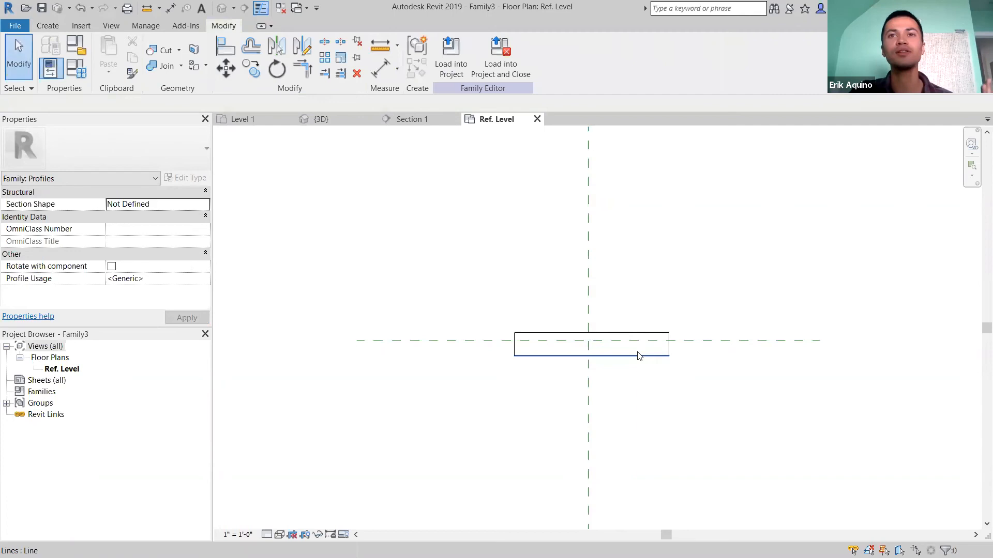
- Set the family's profile usage to Stair Tread and apply it
{"action": "middle_click_drag", "start_coordinate": [638, 355], "coordinate": [629, 347]}
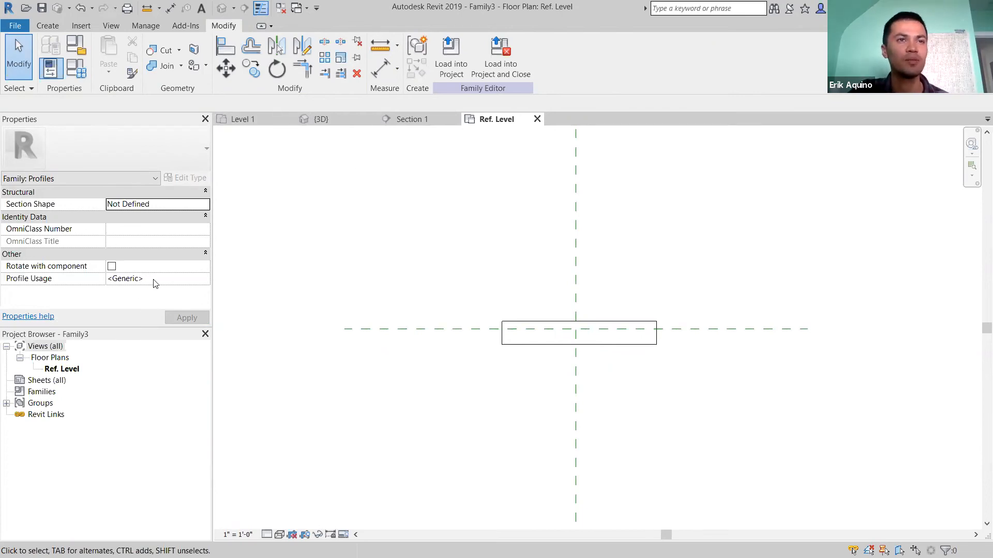
{"action": "left_click", "coordinate": [204, 282]}
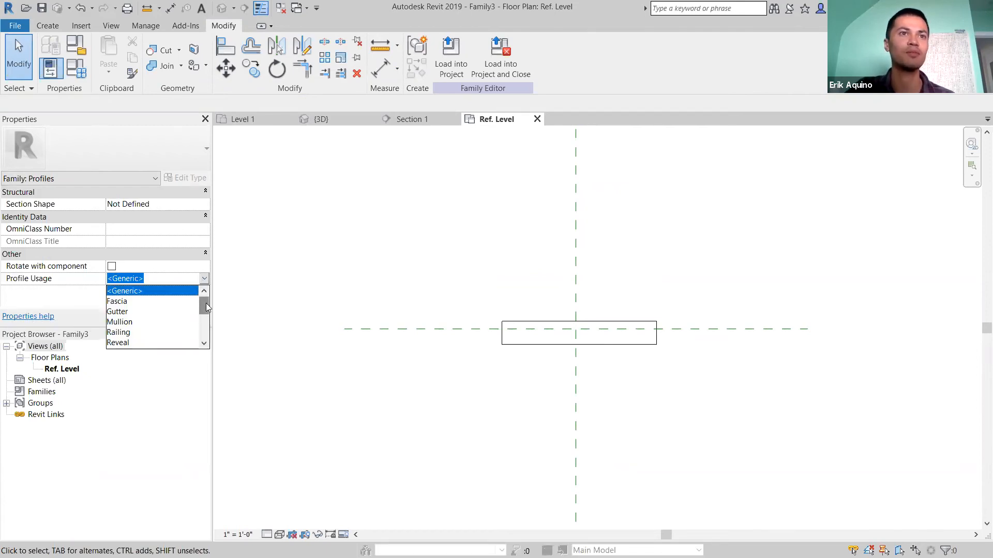
{"action": "scroll", "coordinate": [206, 304], "scroll_direction": "down", "scroll_amount": 1}
{"action": "left_click_drag", "start_coordinate": [206, 309], "coordinate": [207, 332]}
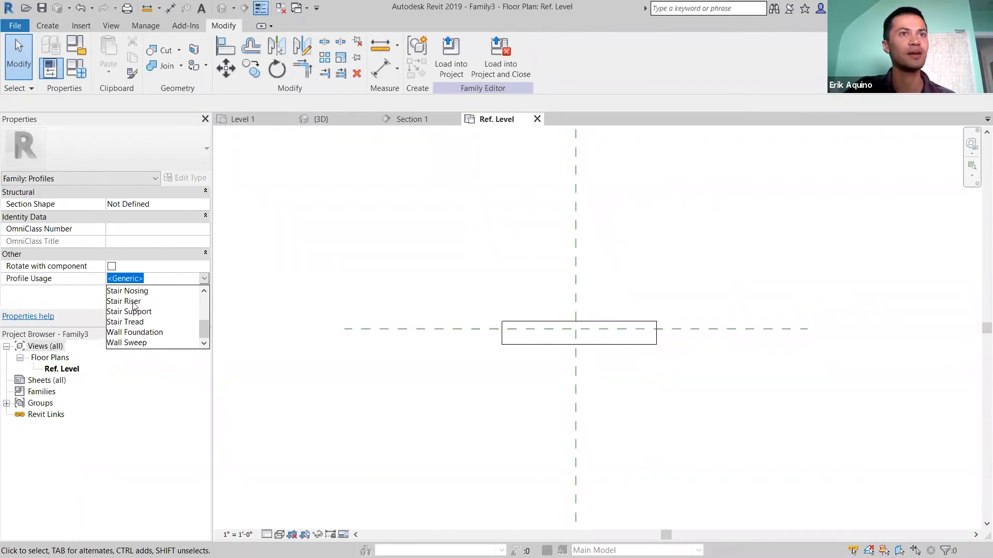
{"action": "left_click", "coordinate": [136, 322]}
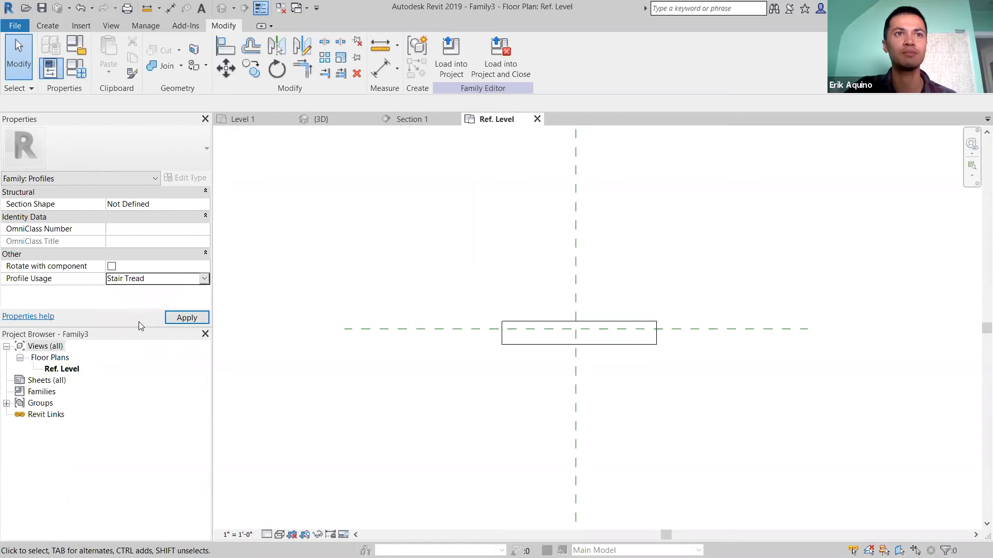
{"action": "left_click", "coordinate": [187, 317]}
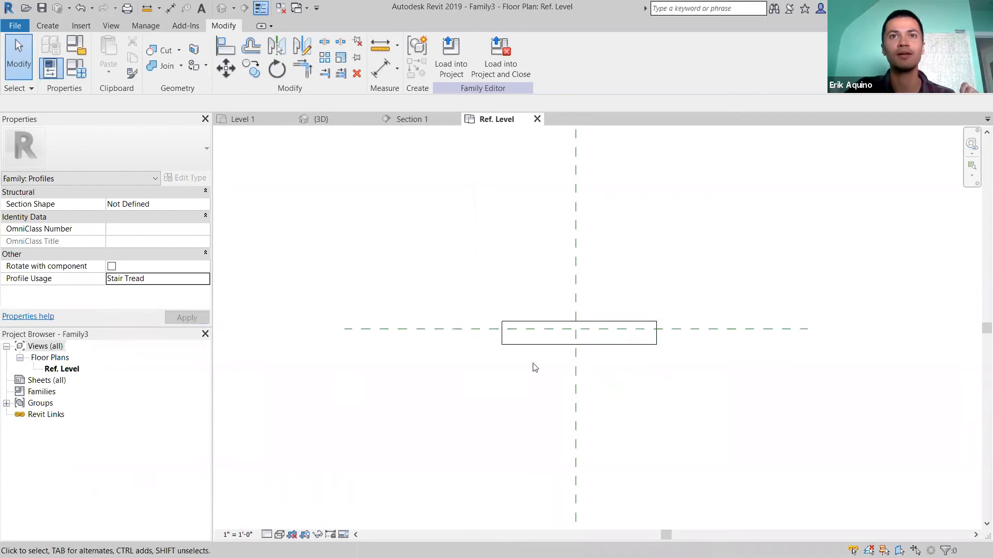
- Load the profile family into the project and close it, saving it in Documents as Stair Tread New
{"action": "left_click", "coordinate": [511, 65]}
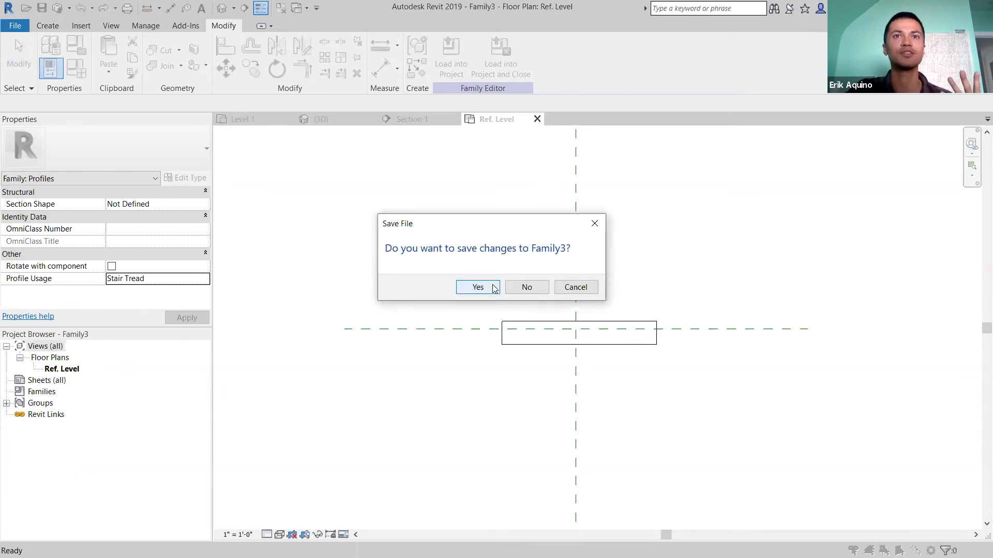
{"action": "left_click", "coordinate": [476, 287]}
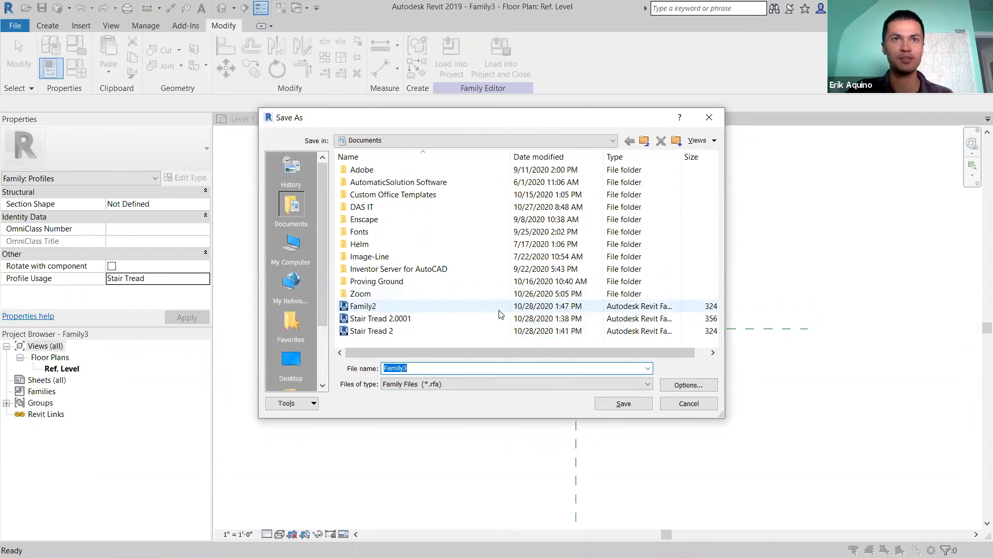
{"action": "type", "text": "Stair Trea"}
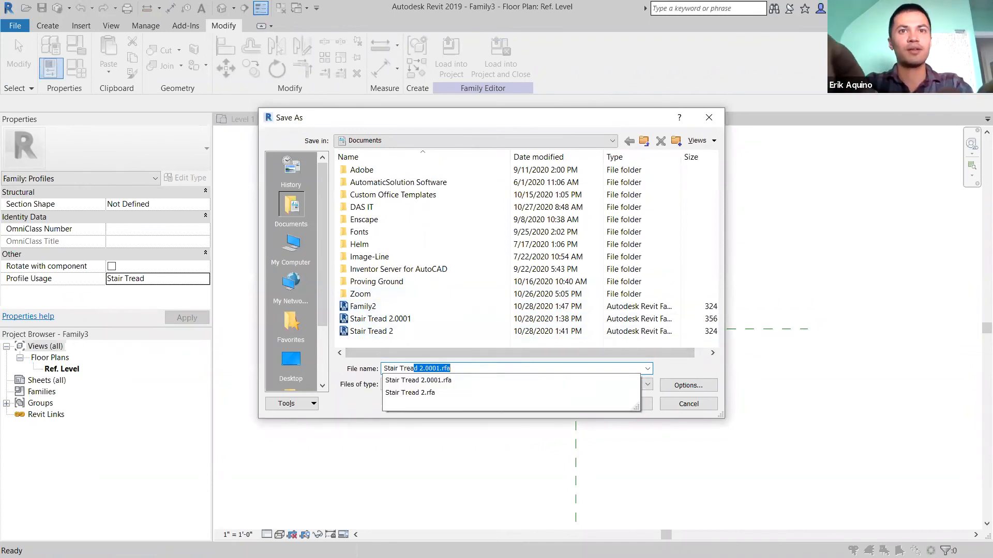
{"action": "type", "text": "d New"}
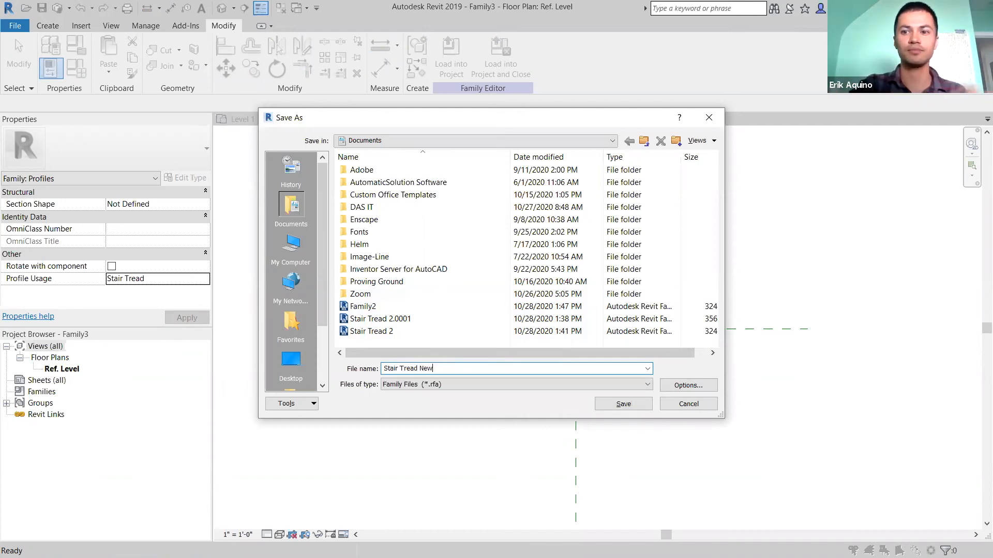
{"action": "key", "text": "Return"}
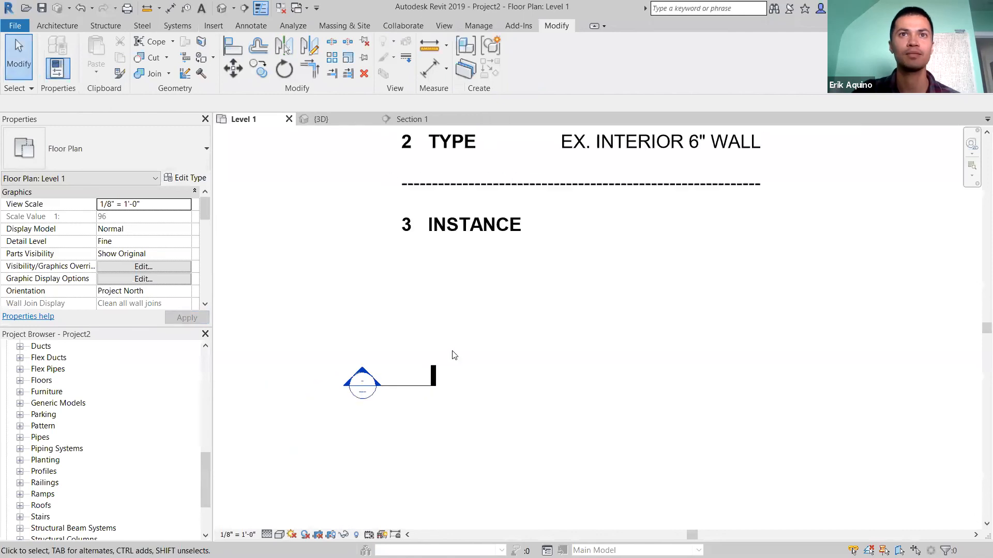
- Delete the Family, Type and Instance text note overlapping the stair in the Level 1 plan
{"action": "middle_click_drag", "start_coordinate": [459, 305], "coordinate": [515, 391]}
{"action": "scroll", "coordinate": [531, 193], "scroll_direction": "up", "scroll_amount": 2}
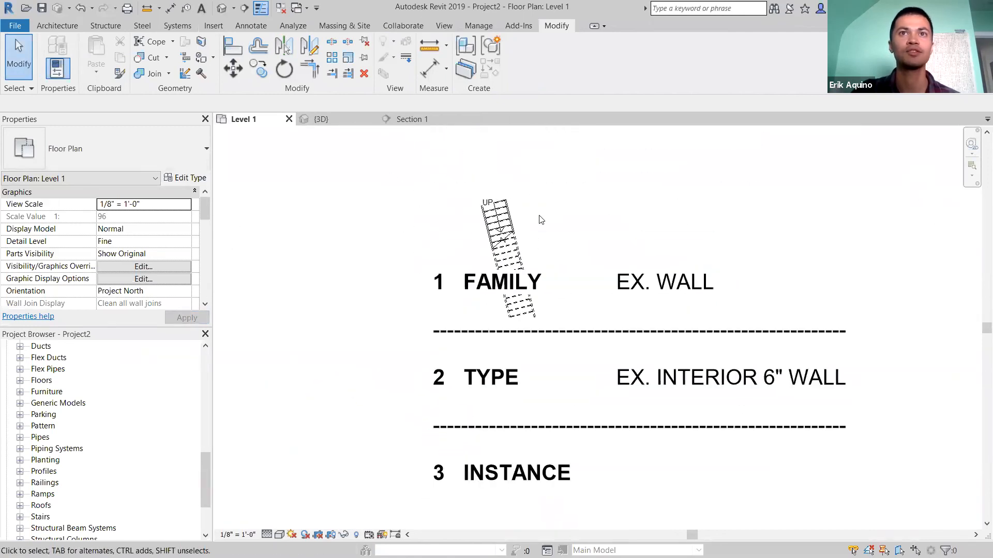
{"action": "left_click", "coordinate": [470, 289]}
{"action": "key", "text": "Delete"}
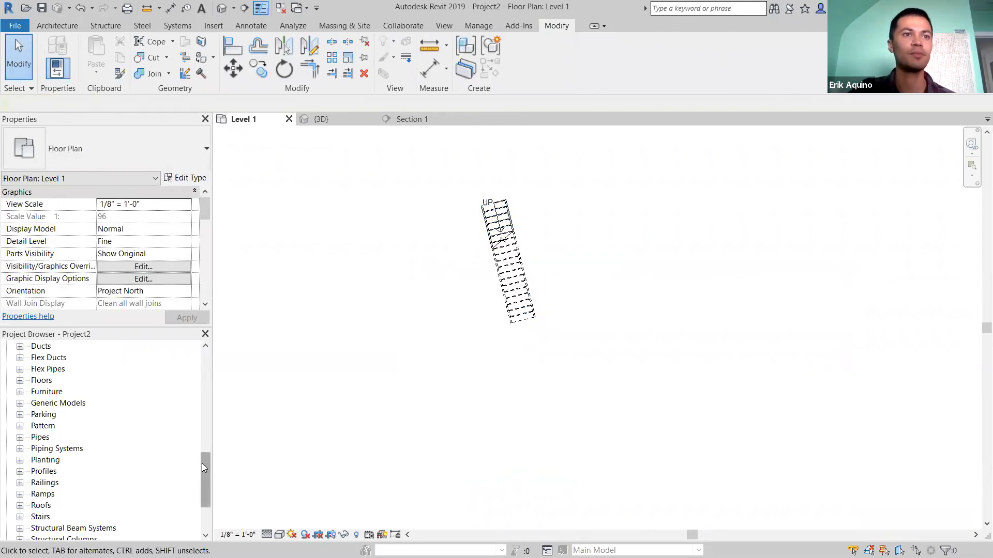
- Look up the Stair Tread New family among the project's loaded profile families
{"action": "scroll", "coordinate": [205, 455], "scroll_direction": "up", "scroll_amount": 6}
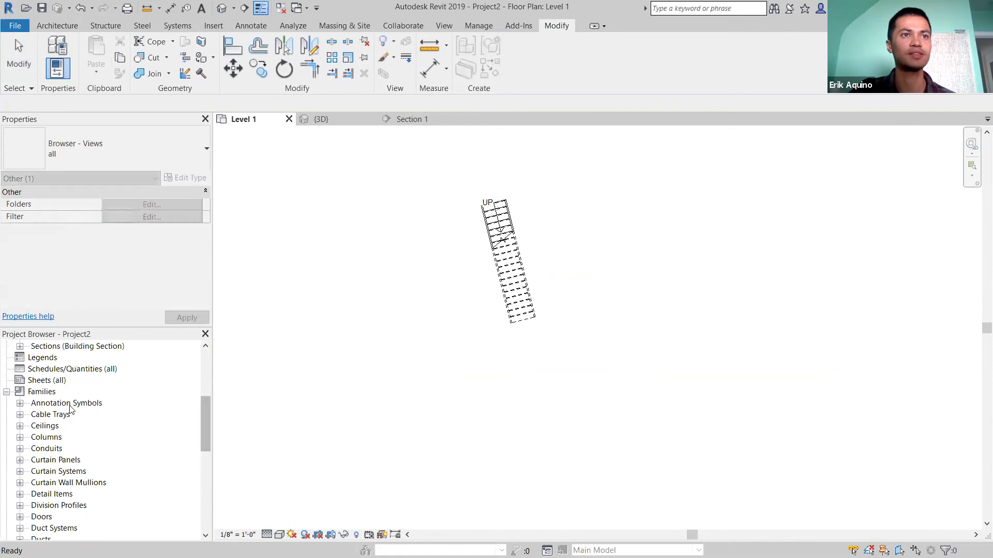
{"action": "left_click", "coordinate": [44, 393]}
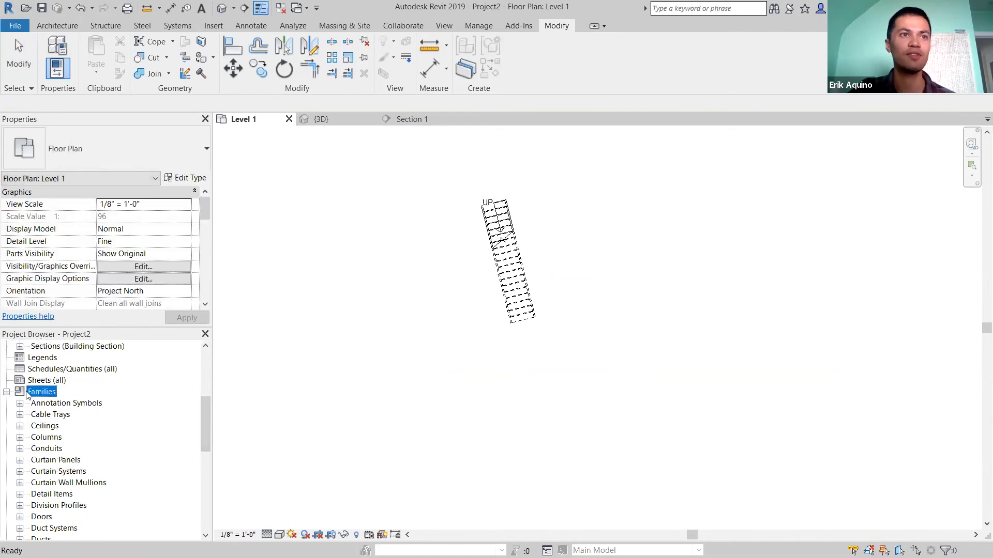
{"action": "left_click_drag", "start_coordinate": [202, 407], "coordinate": [199, 433]}
{"action": "scroll", "coordinate": [49, 414], "scroll_direction": "down", "scroll_amount": 1}
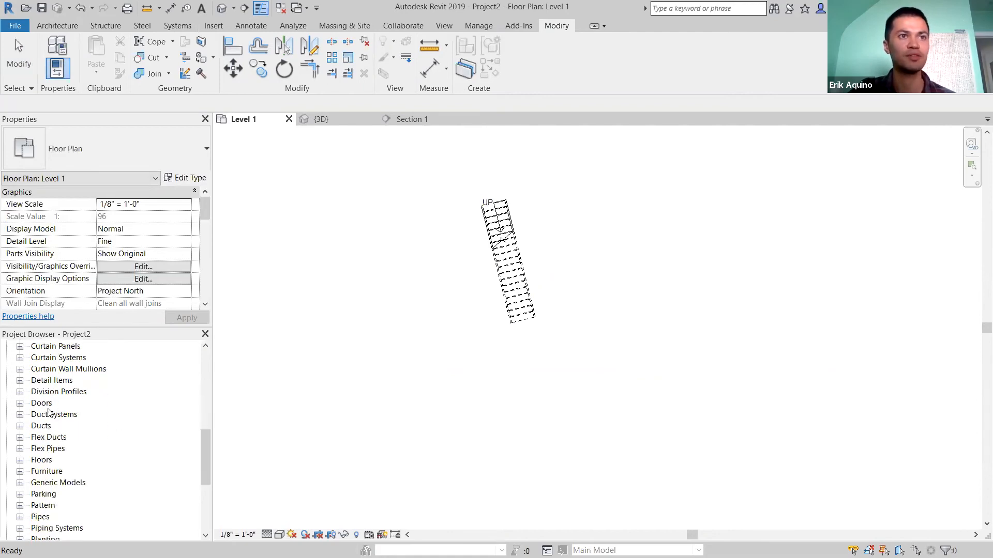
{"action": "scroll", "coordinate": [46, 409], "scroll_direction": "down", "scroll_amount": 3}
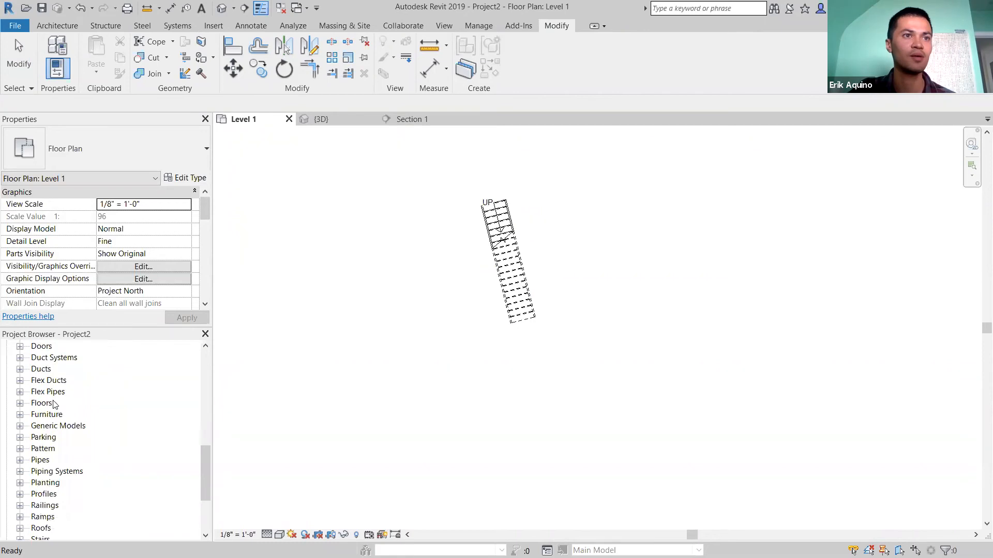
{"action": "left_click", "coordinate": [44, 494]}
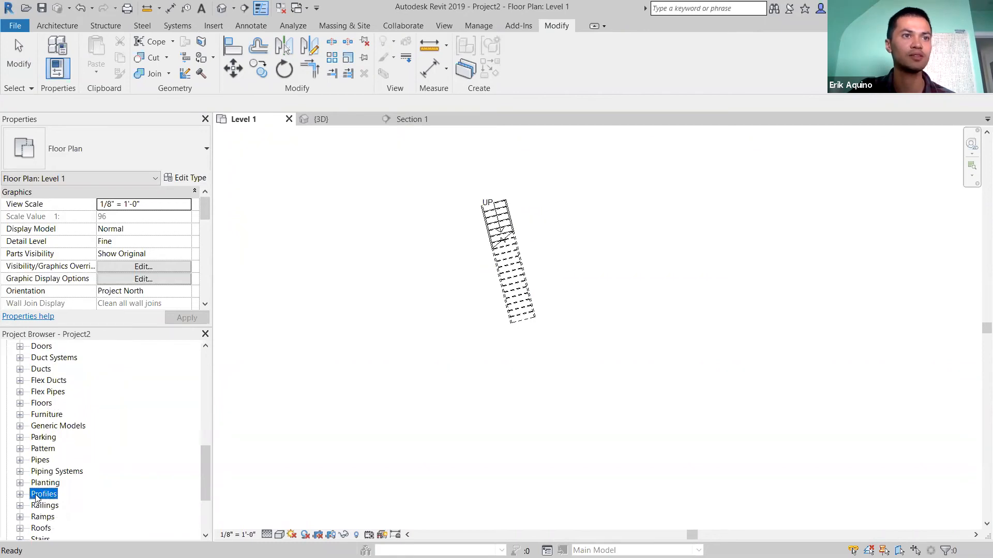
{"action": "left_click", "coordinate": [20, 495]}
{"action": "scroll", "coordinate": [46, 480], "scroll_direction": "down", "scroll_amount": 1}
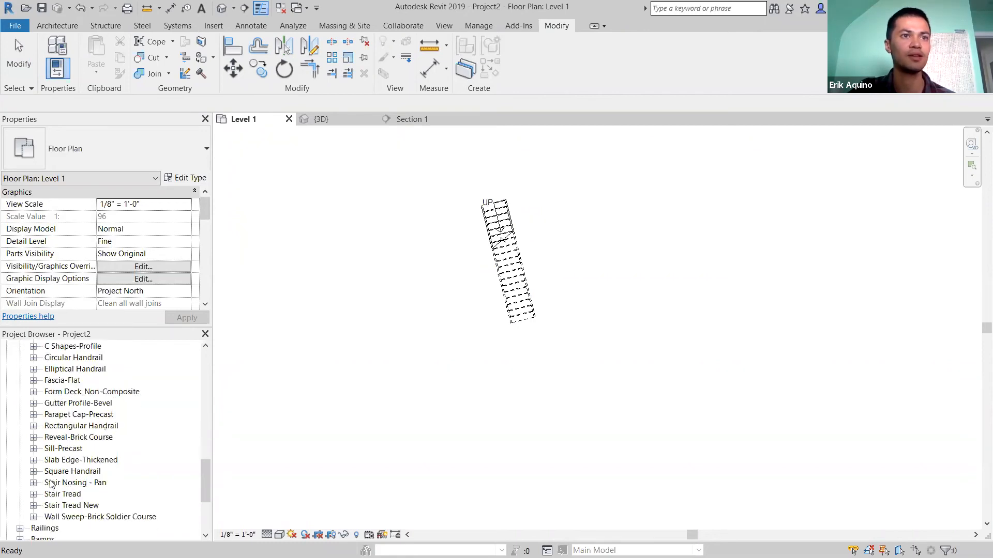
{"action": "left_click", "coordinate": [59, 504]}
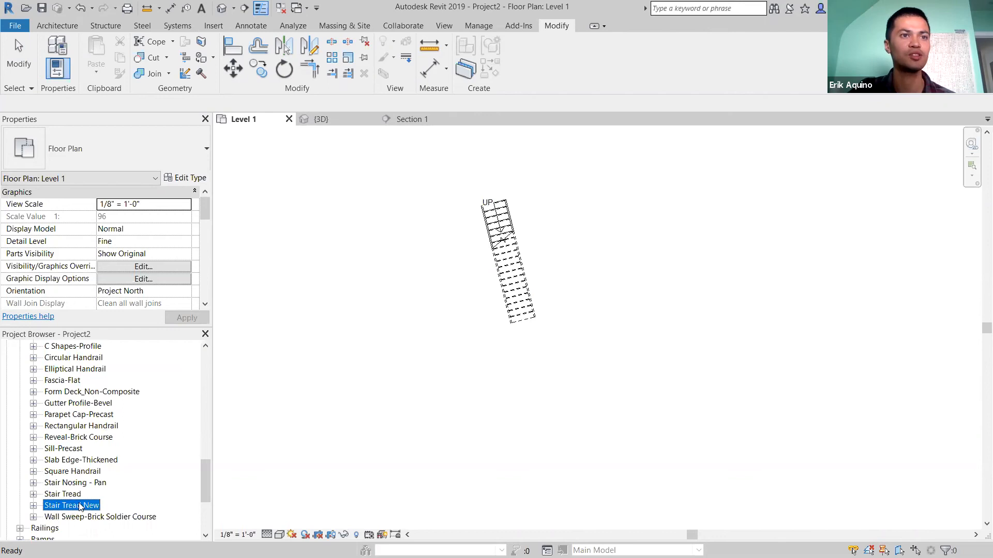
{"action": "scroll", "coordinate": [79, 506], "scroll_direction": "up", "scroll_amount": 1}
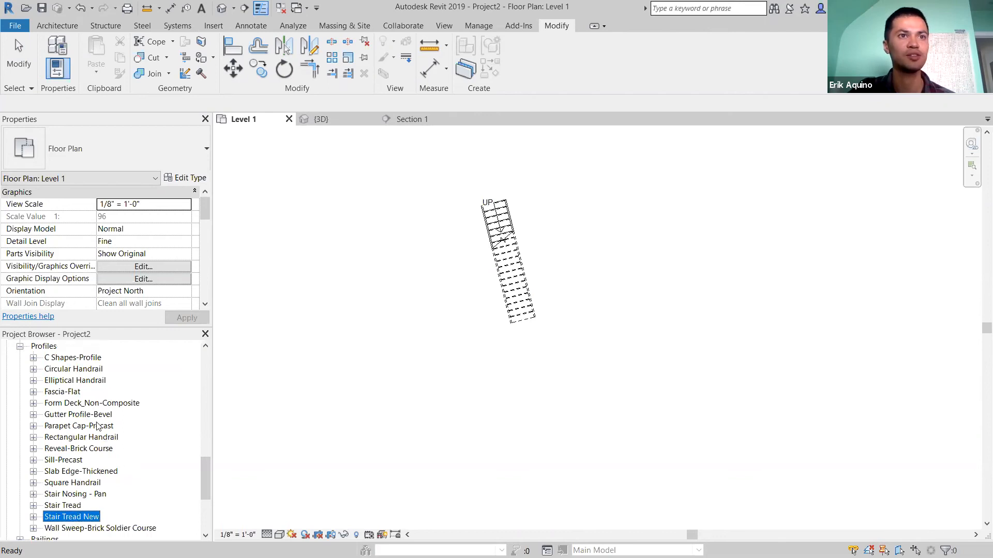
{"action": "left_click", "coordinate": [33, 517]}
{"action": "left_click", "coordinate": [33, 517]}
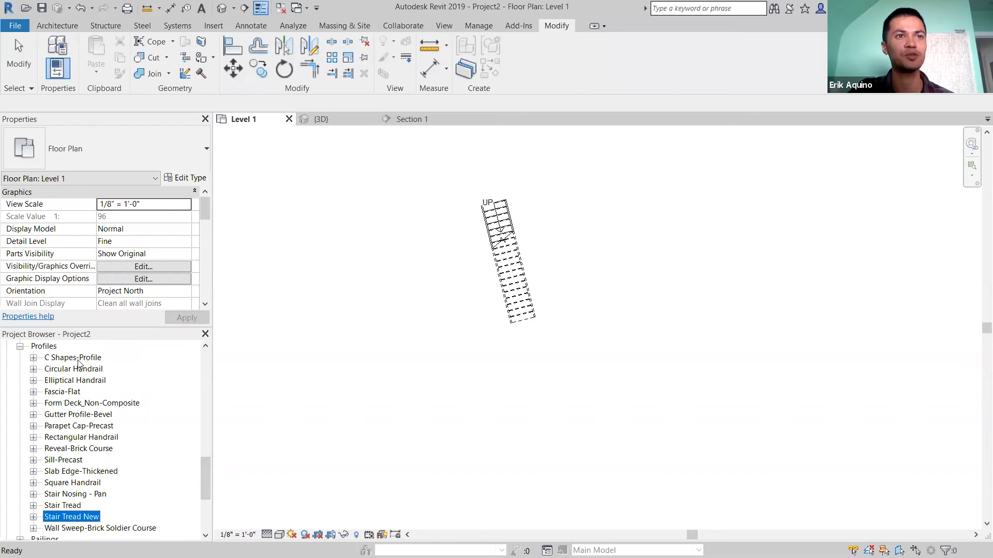
{"action": "left_click", "coordinate": [41, 347]}
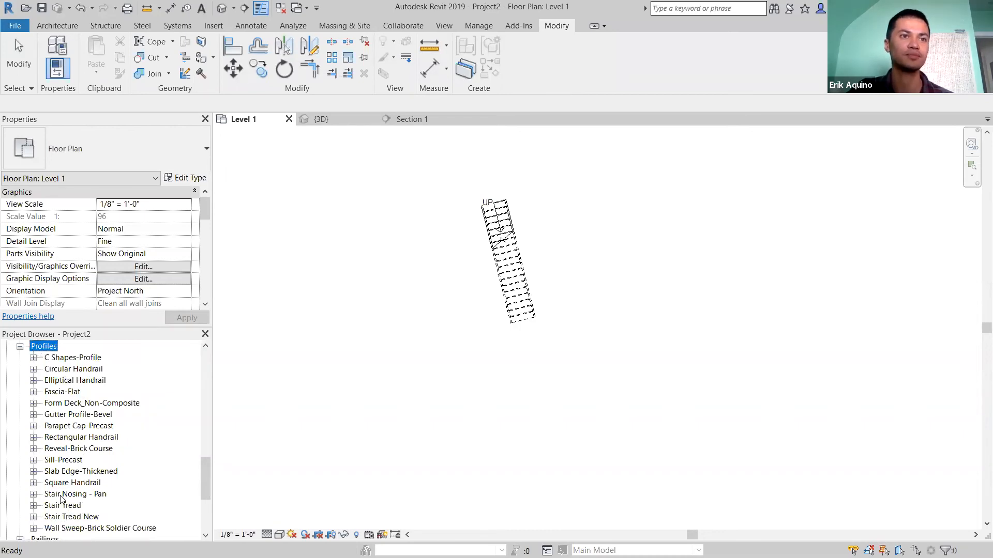
- In the 3D view, set the tread profile of the stair's run type to Stair Tread New : Stair Tread New and apply it
{"action": "left_click", "coordinate": [331, 116]}
{"action": "left_click", "coordinate": [609, 343]}
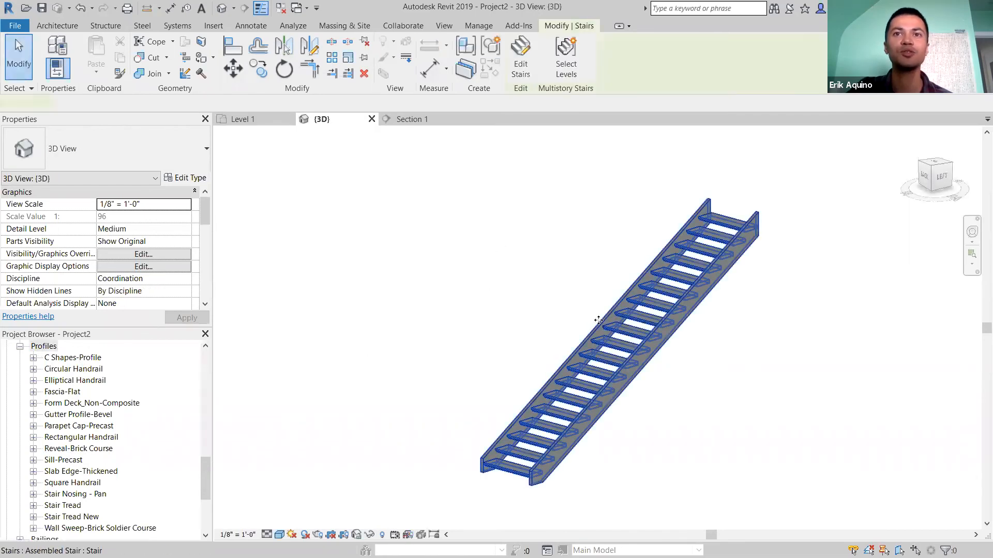
{"action": "left_click", "coordinate": [191, 177]}
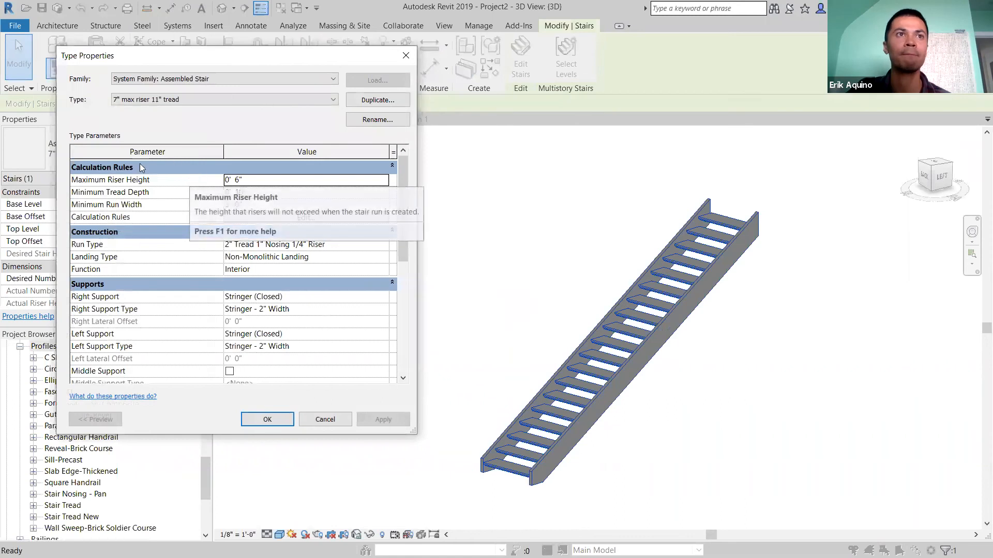
{"action": "left_click", "coordinate": [385, 248]}
{"action": "left_click", "coordinate": [386, 248]}
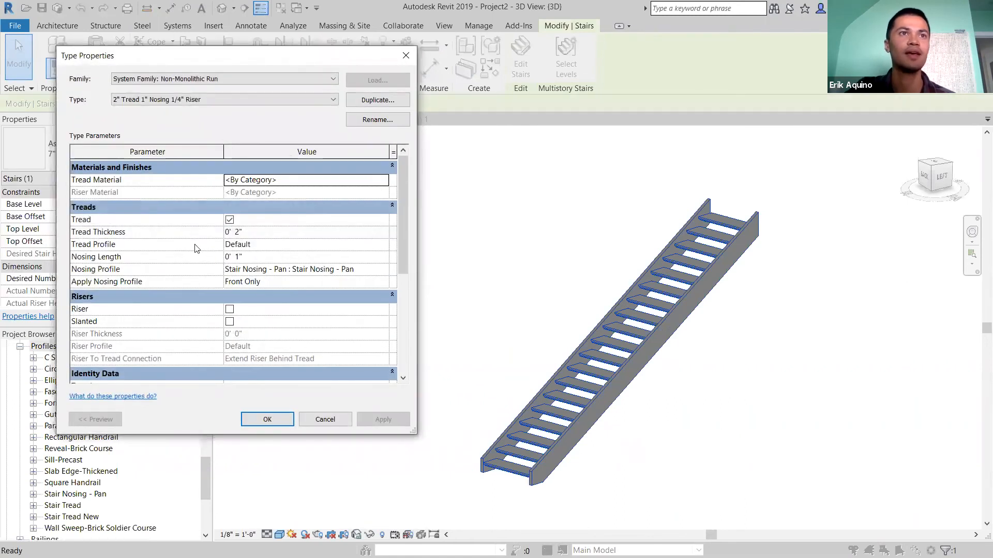
{"action": "left_click", "coordinate": [386, 246]}
{"action": "left_click", "coordinate": [384, 245]}
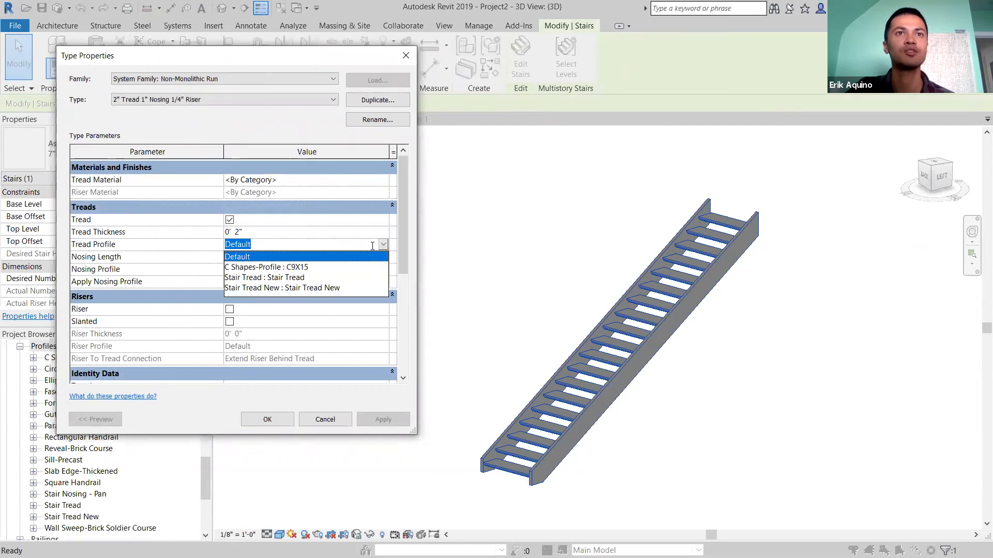
{"action": "left_click", "coordinate": [295, 288]}
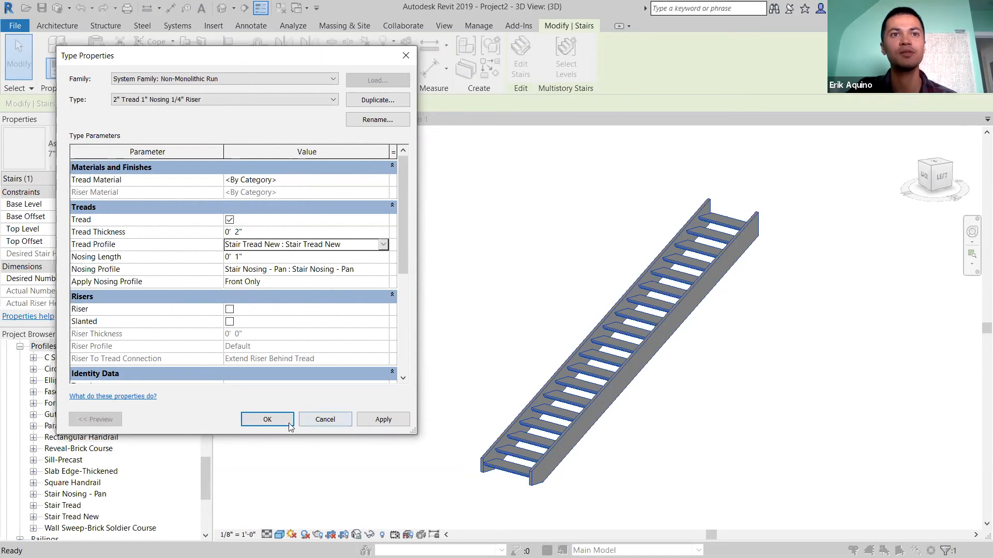
{"action": "left_click", "coordinate": [383, 419]}
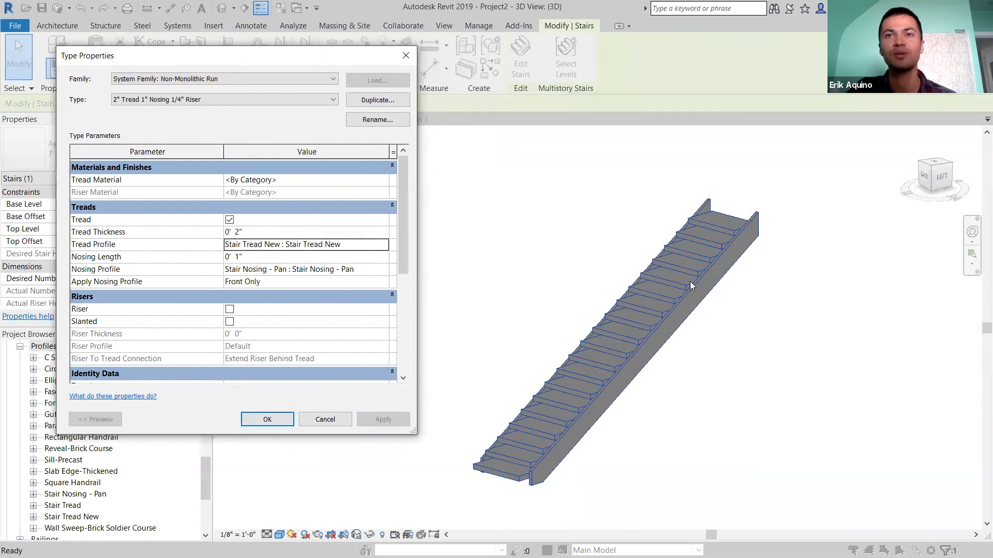
- Set the run type's tread profile to Default, turn on its risers and accept the run type changes
{"action": "left_click", "coordinate": [382, 248]}
{"action": "left_click", "coordinate": [337, 257]}
{"action": "left_click", "coordinate": [379, 416]}
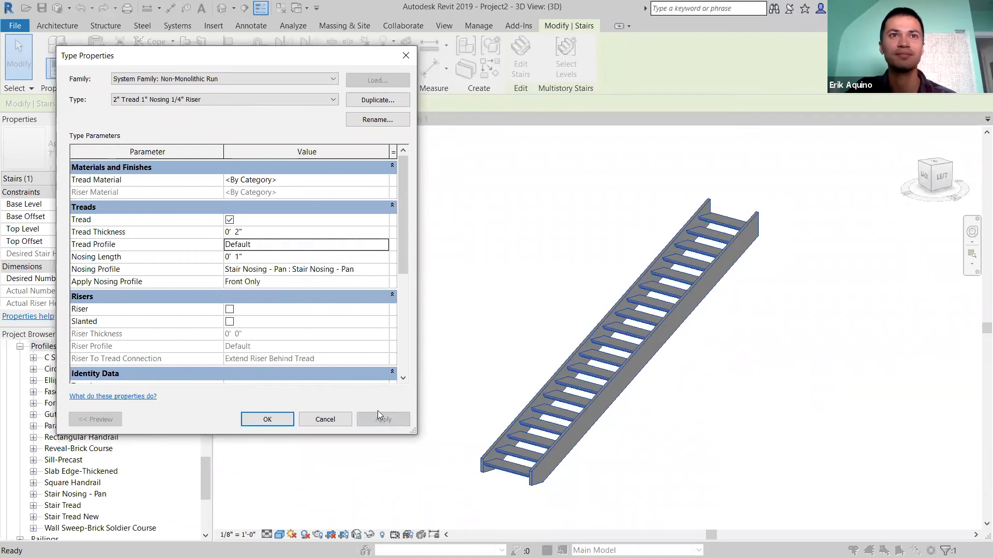
{"action": "left_click", "coordinate": [230, 309]}
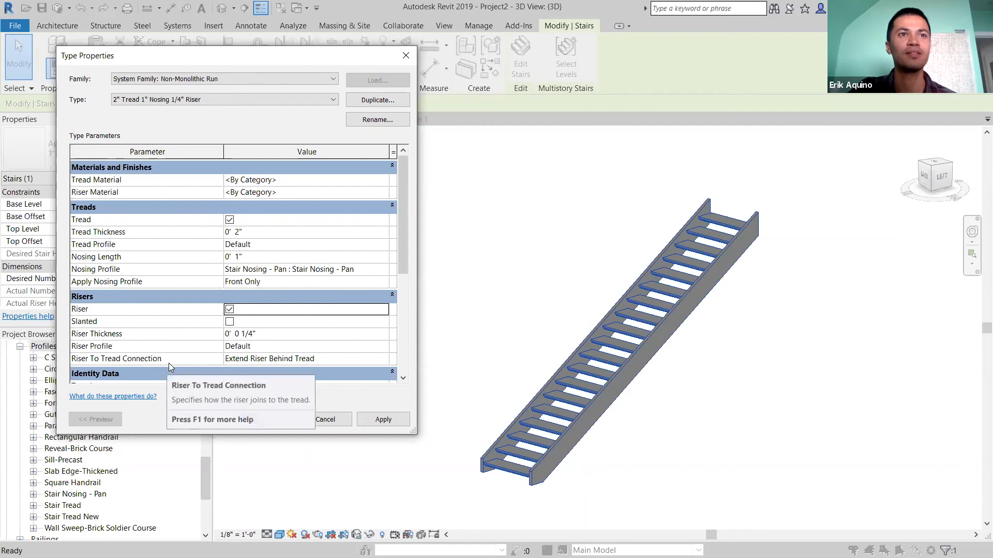
{"action": "left_click", "coordinate": [286, 419]}
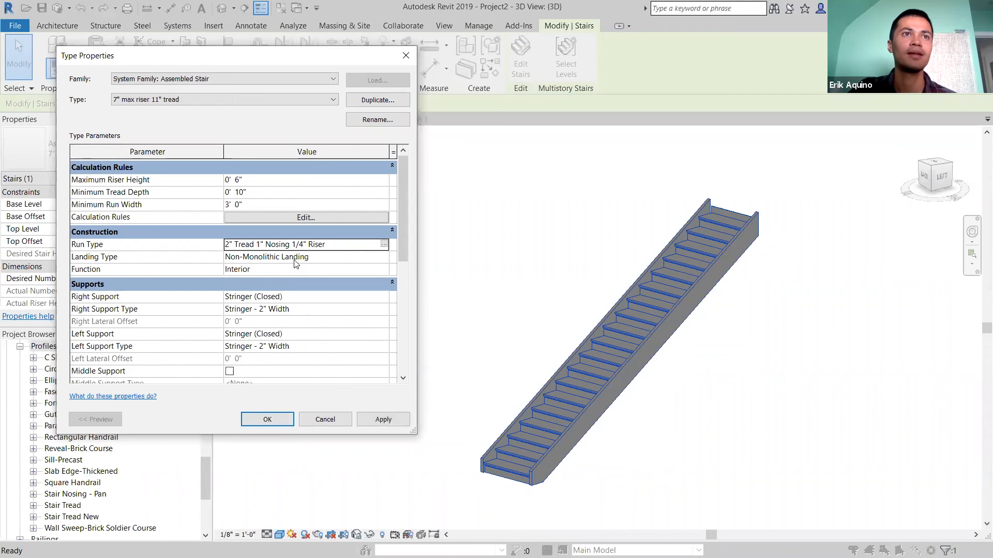
- Try turning off Same as Run in the Non-Monolithic Landing type, and discard the change
{"action": "left_click", "coordinate": [376, 258]}
{"action": "left_click", "coordinate": [384, 257]}
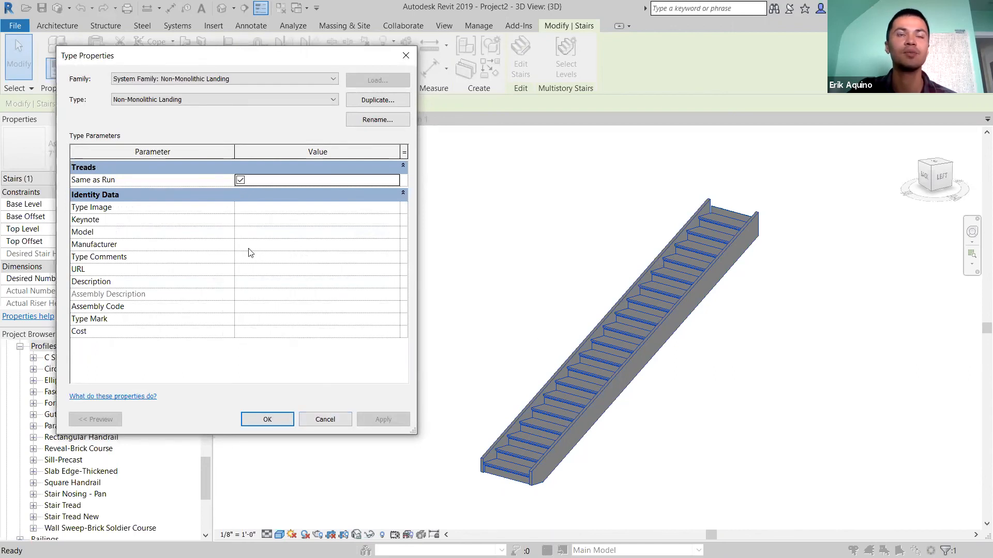
{"action": "left_click", "coordinate": [240, 180]}
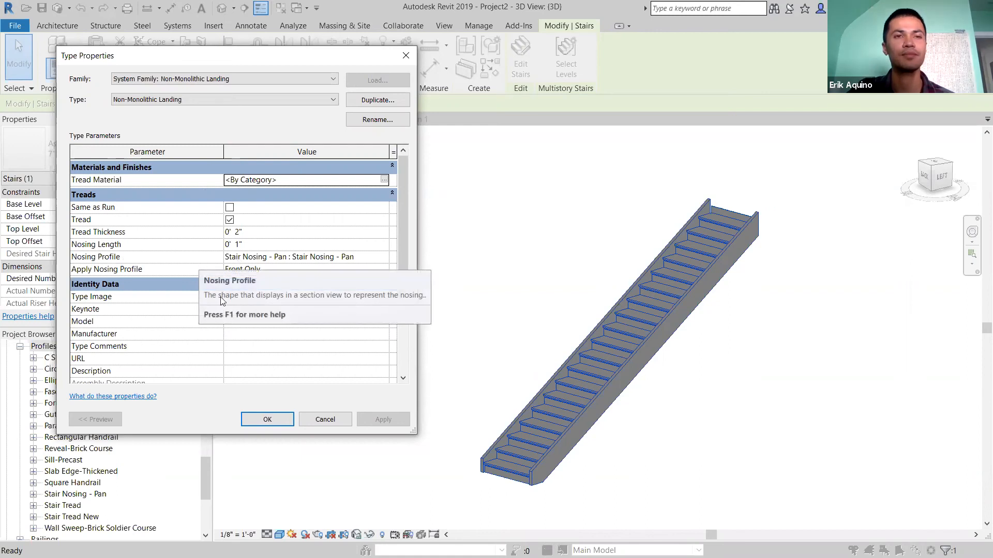
{"action": "left_click", "coordinate": [323, 419]}
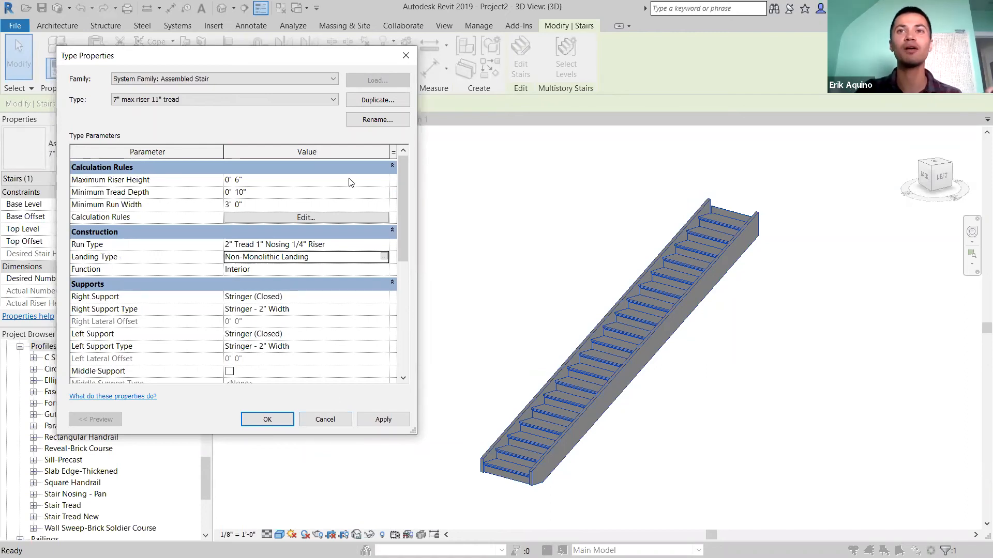
{"action": "left_click", "coordinate": [333, 102]}
{"action": "left_click", "coordinate": [334, 102]}
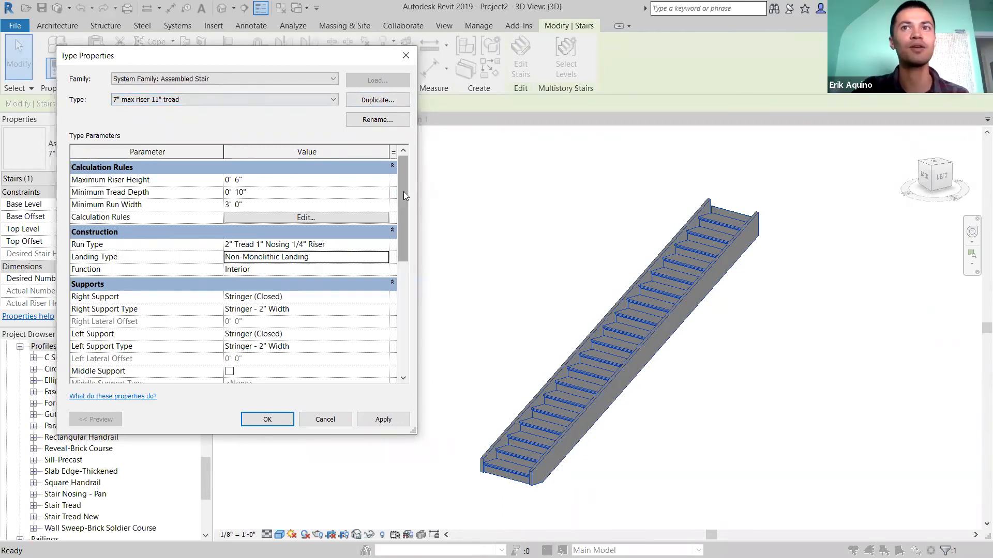
{"action": "left_click_drag", "start_coordinate": [403, 191], "coordinate": [403, 210]}
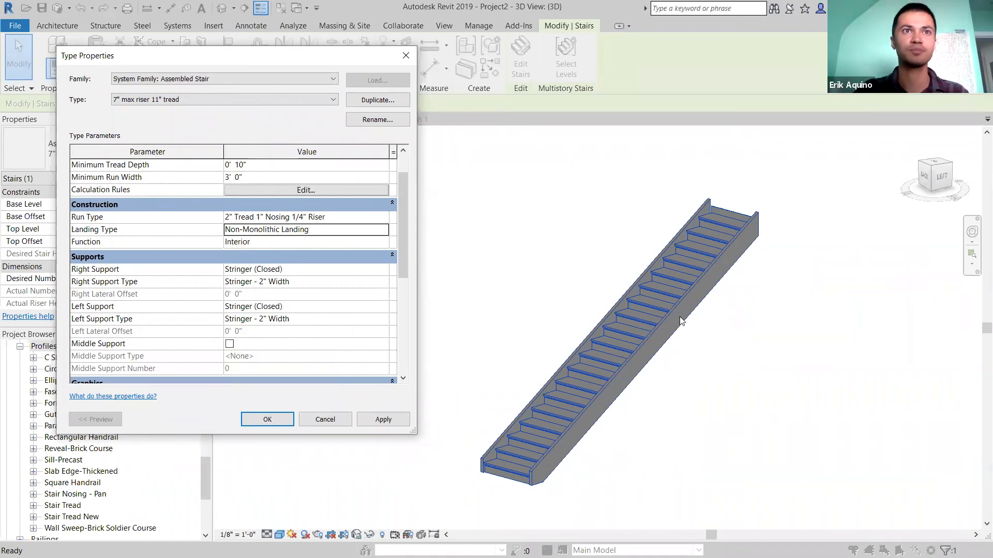
{"action": "left_click_drag", "start_coordinate": [401, 231], "coordinate": [399, 214]}
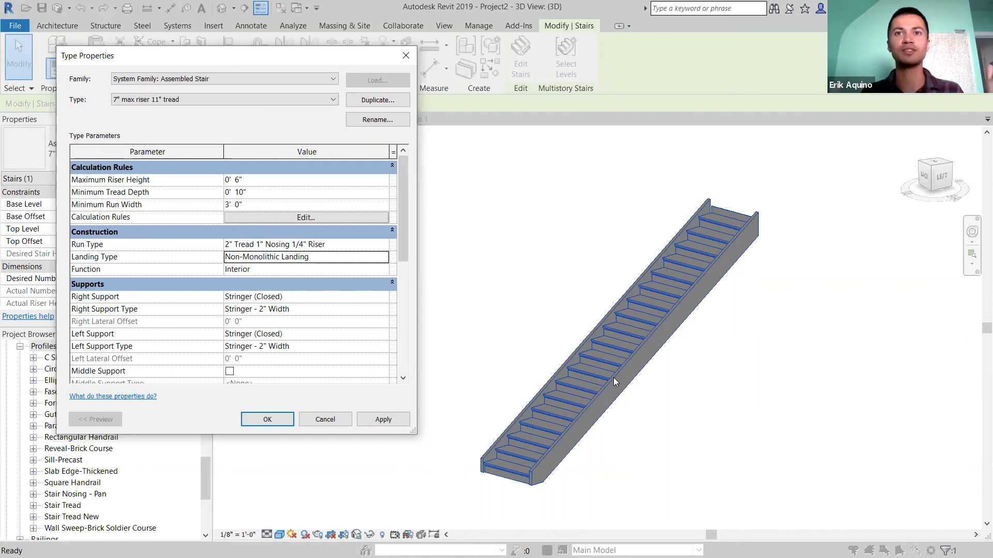
- Set the stair type's right support to Carriage (Open) and apply it
{"action": "left_click_drag", "start_coordinate": [408, 234], "coordinate": [403, 260]}
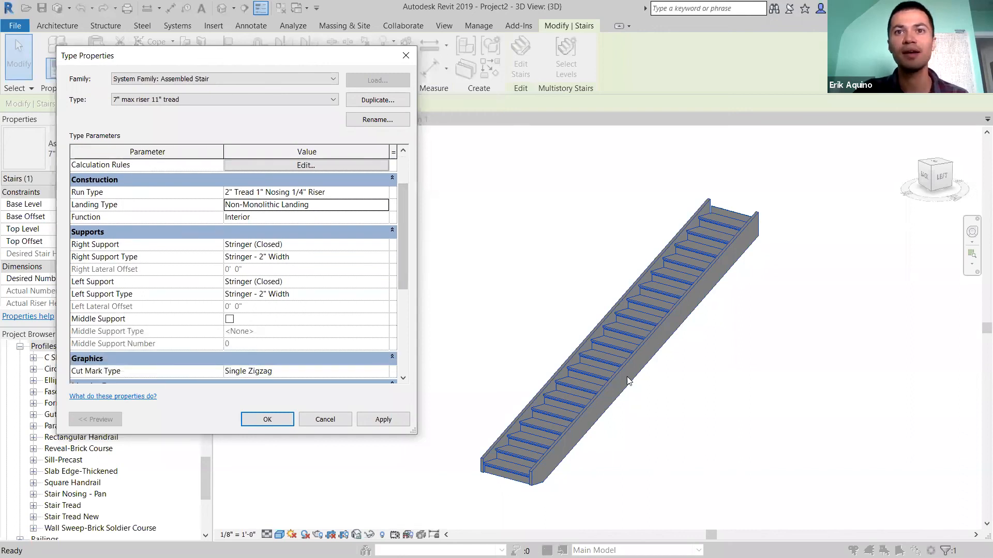
{"action": "left_click", "coordinate": [382, 245]}
{"action": "left_click", "coordinate": [382, 246]}
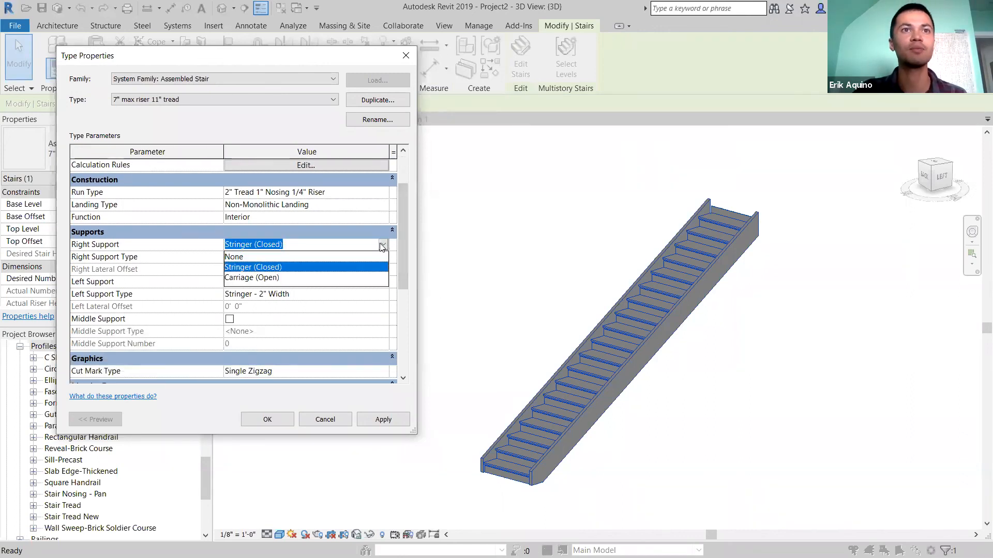
{"action": "left_click", "coordinate": [351, 278]}
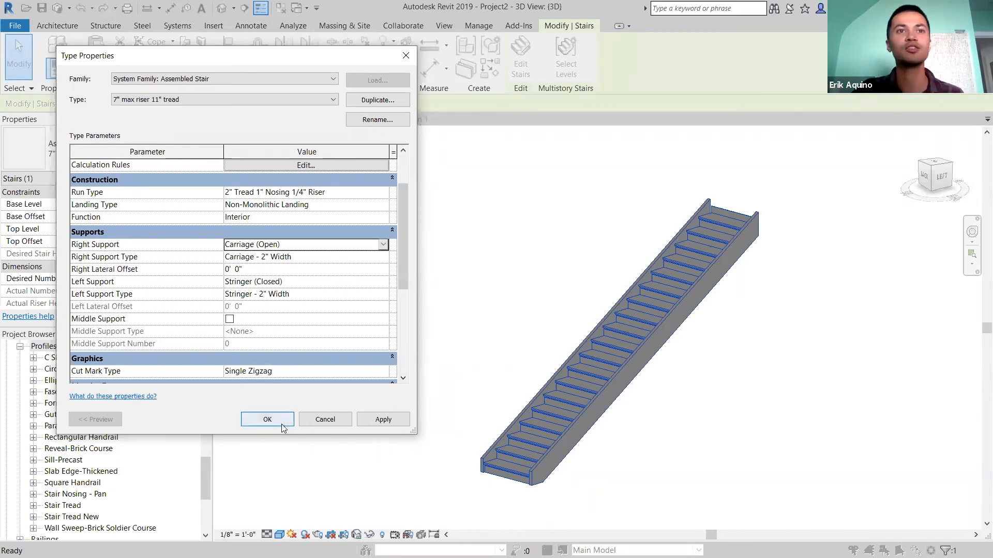
{"action": "left_click", "coordinate": [375, 422]}
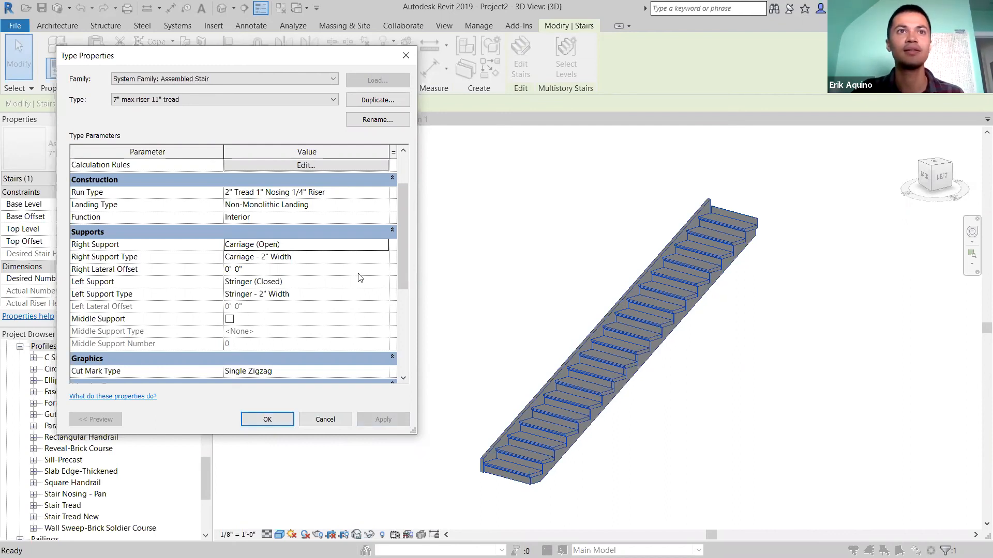
- Examine the right lateral offset setting and the type properties of the Carriage - 2" Width support
{"action": "left_click", "coordinate": [317, 268]}
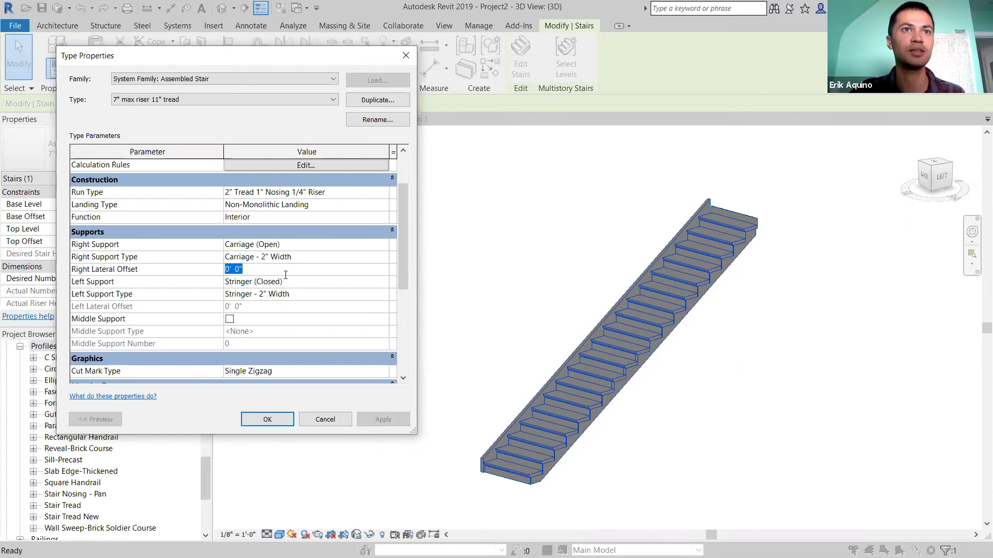
{"action": "left_click", "coordinate": [378, 257]}
{"action": "left_click", "coordinate": [382, 257]}
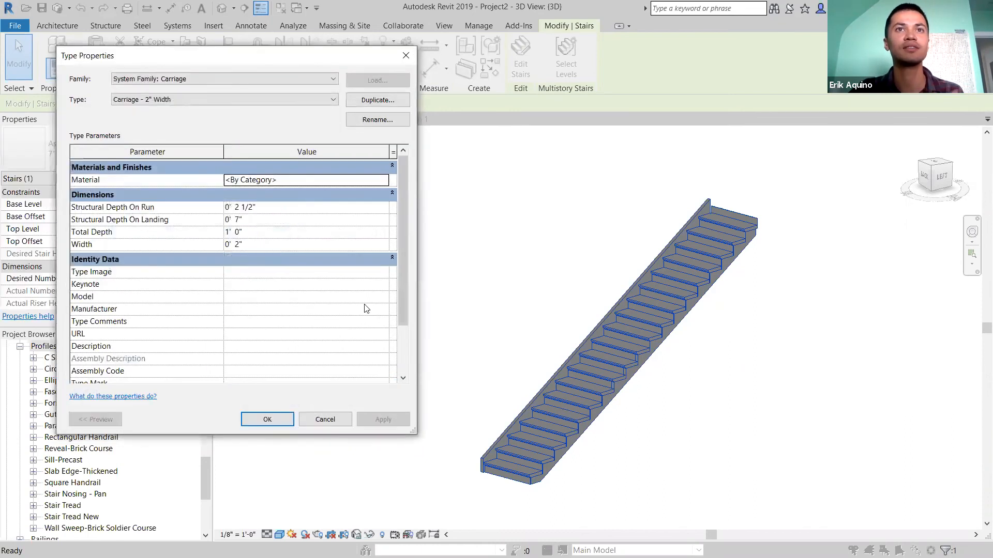
{"action": "left_click", "coordinate": [325, 420]}
- Apply None as the stair type's right support, and try enabling a middle support
{"action": "left_click", "coordinate": [383, 244]}
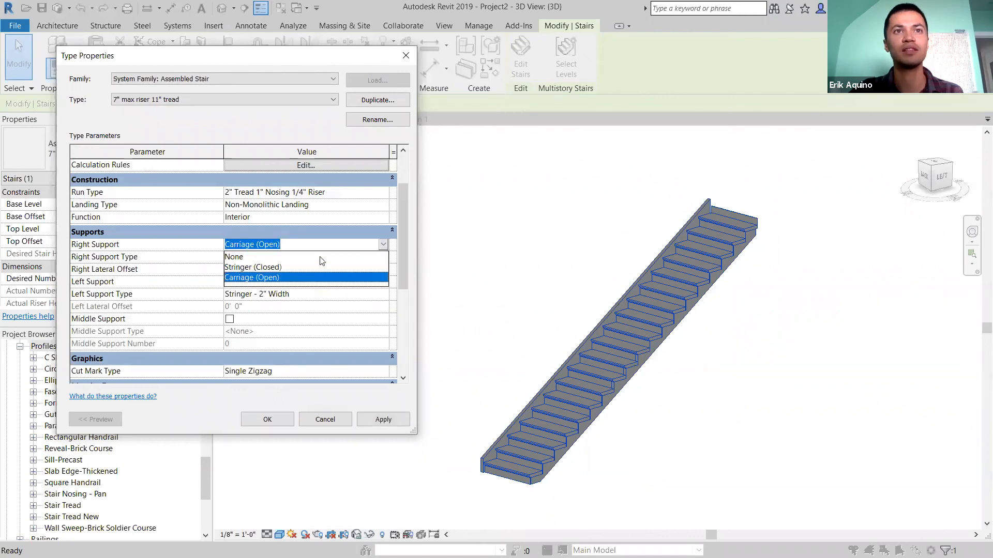
{"action": "left_click", "coordinate": [318, 257]}
{"action": "left_click", "coordinate": [370, 421]}
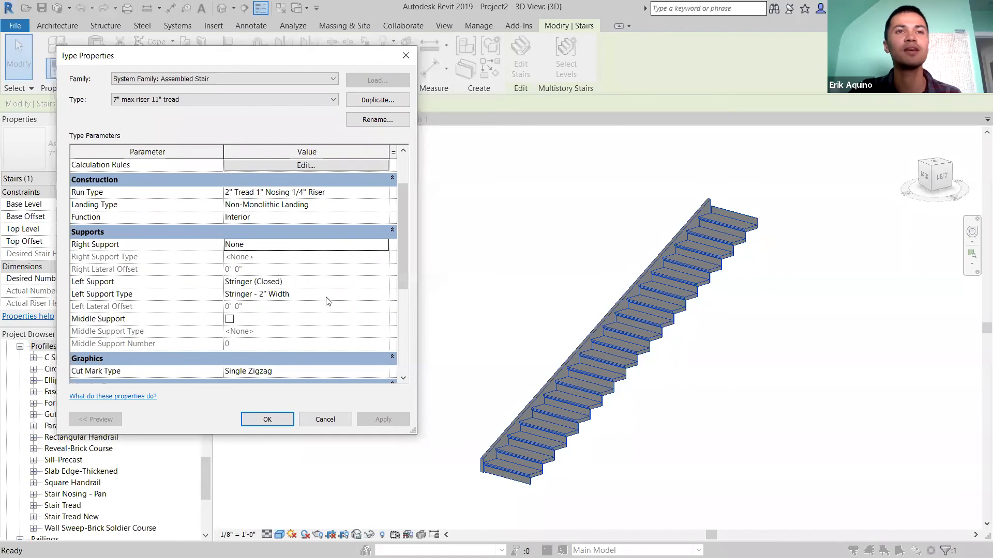
{"action": "left_click", "coordinate": [230, 319]}
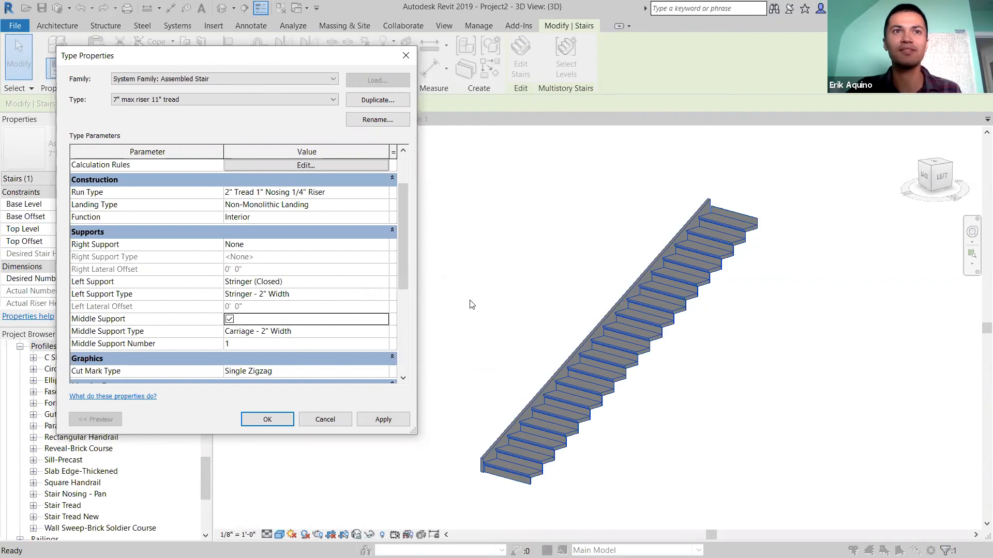
{"action": "left_click", "coordinate": [229, 319]}
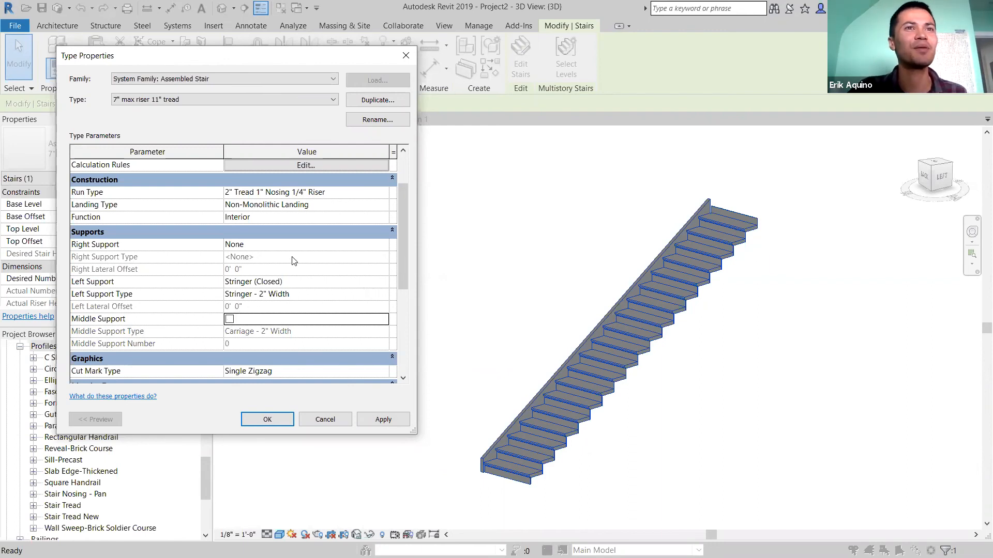
- Set the stair type's right support to Stringer (Closed)
{"action": "left_click", "coordinate": [384, 245]}
{"action": "left_click", "coordinate": [383, 257]}
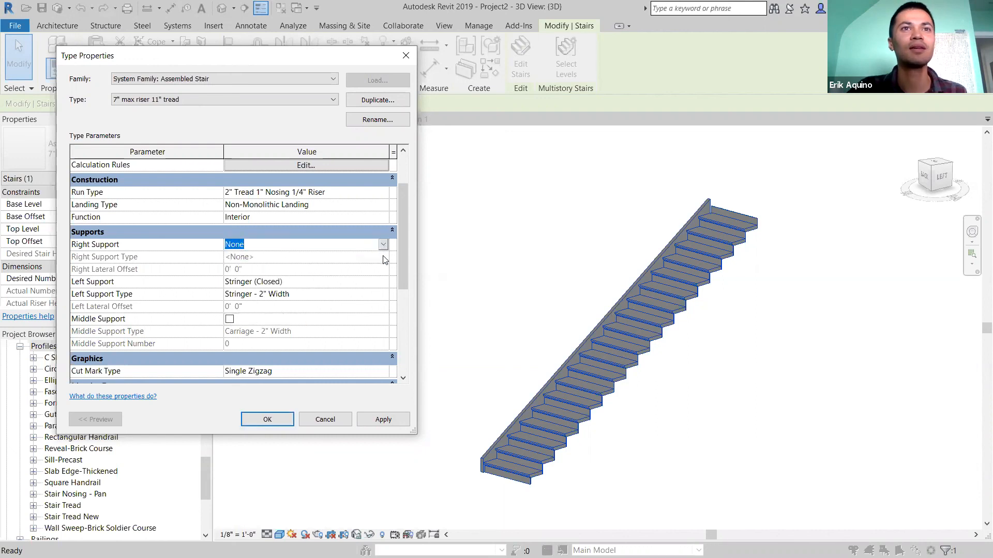
{"action": "left_click", "coordinate": [384, 244]}
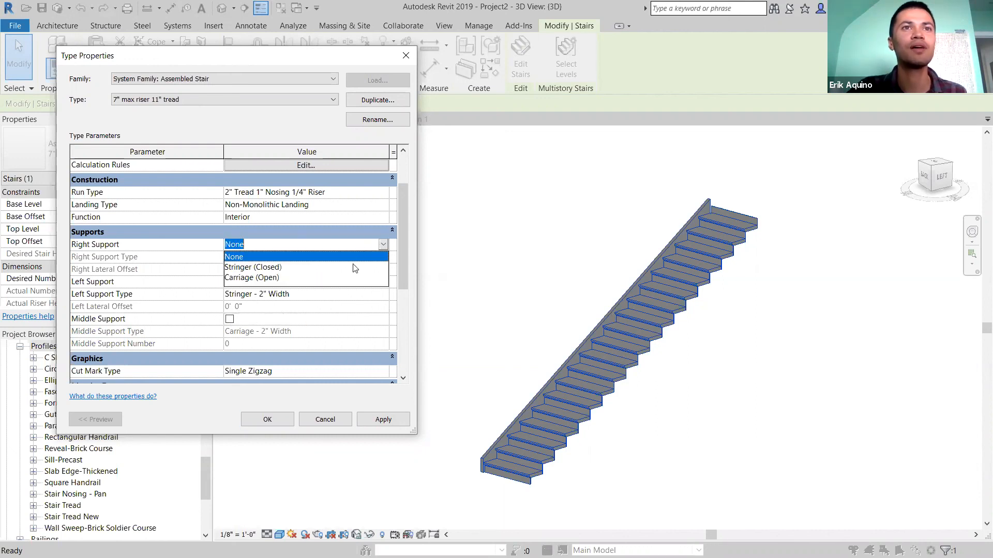
{"action": "left_click", "coordinate": [349, 267]}
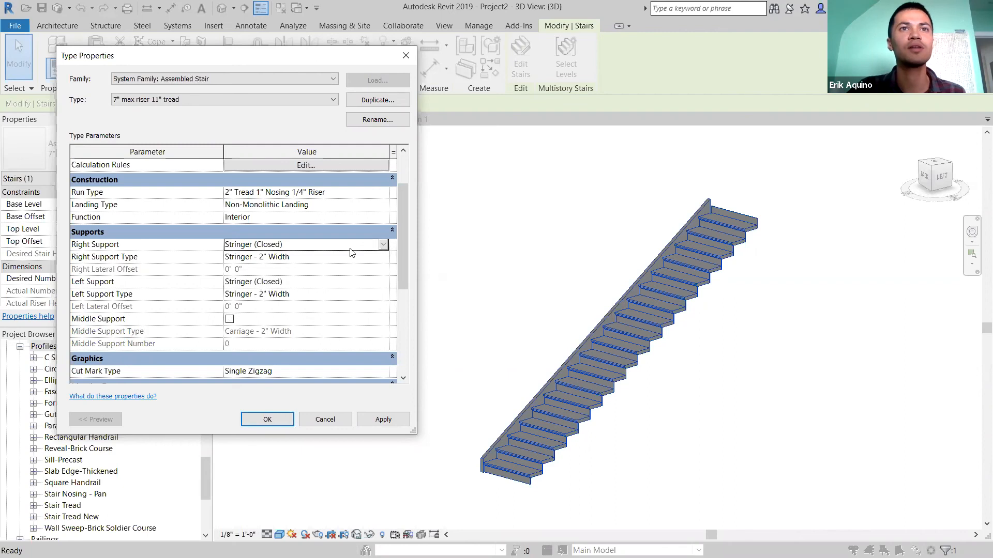
{"action": "left_click", "coordinate": [383, 245]}
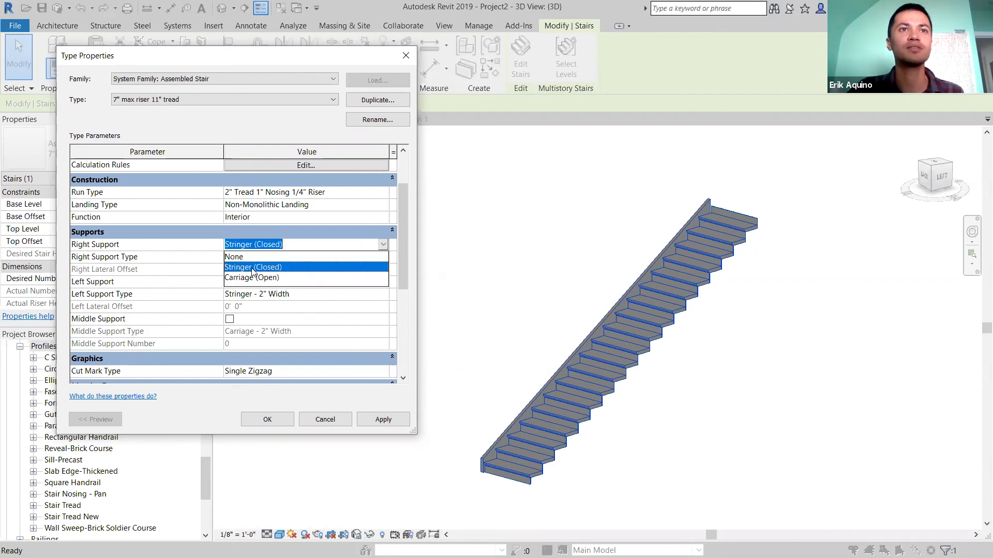
{"action": "left_click", "coordinate": [384, 246]}
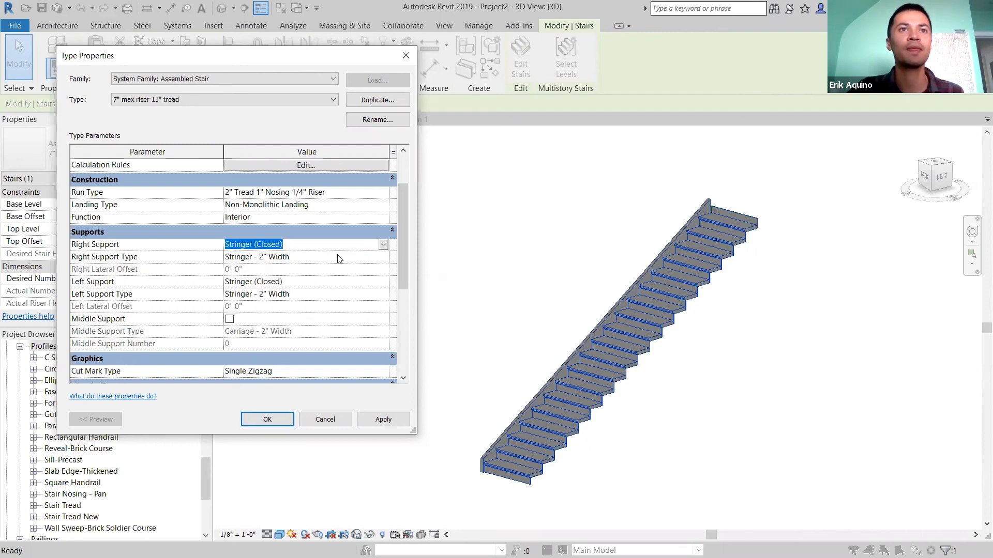
- Open the right support's Stringer - 2" Width type properties and examine the available section profile options
{"action": "left_click", "coordinate": [386, 258]}
{"action": "left_click", "coordinate": [385, 257]}
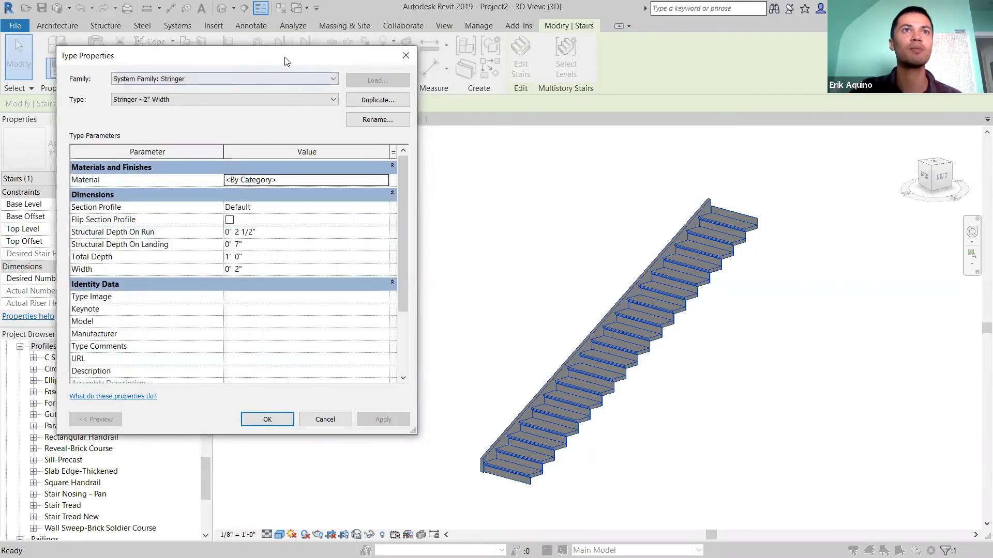
{"action": "left_click_drag", "start_coordinate": [288, 56], "coordinate": [322, 51]}
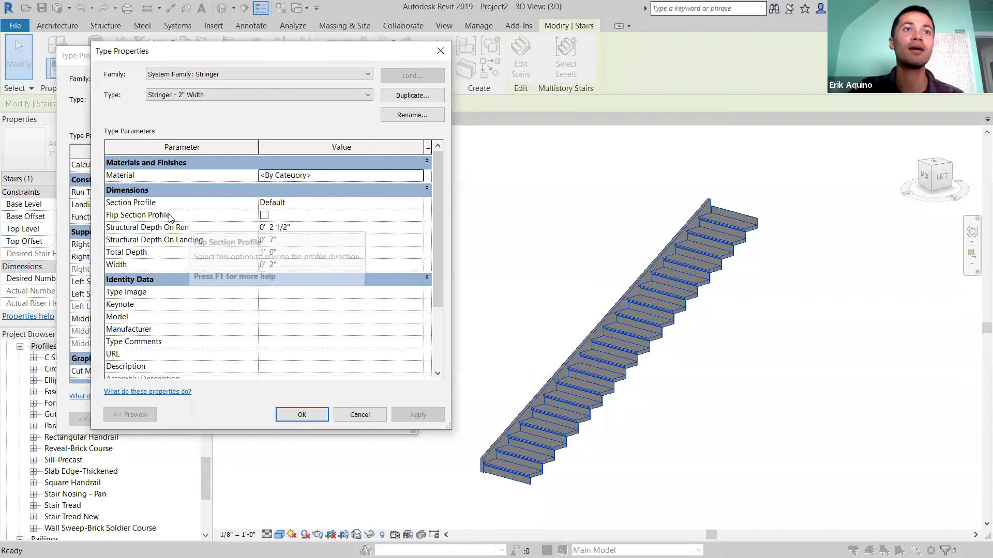
{"action": "left_click", "coordinate": [419, 203]}
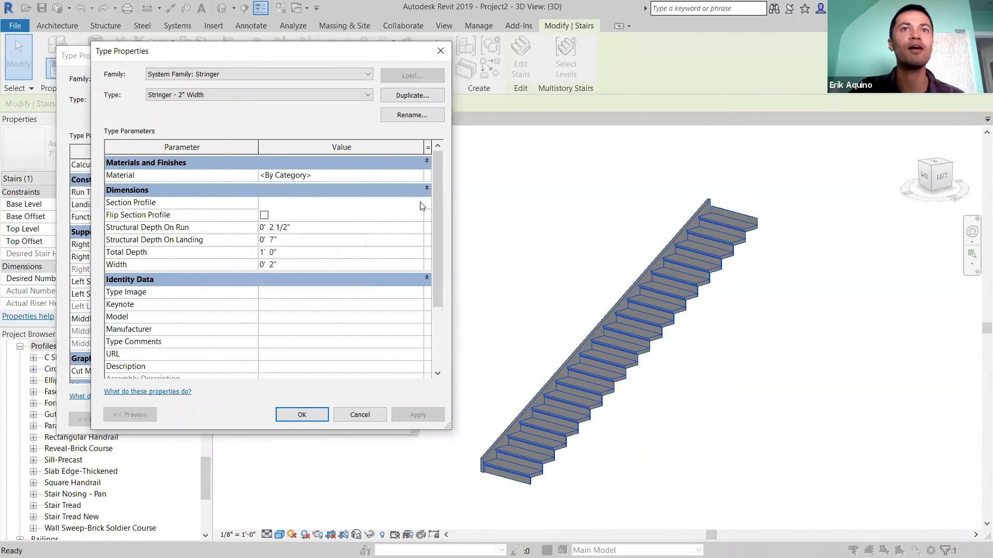
{"action": "left_click", "coordinate": [418, 203]}
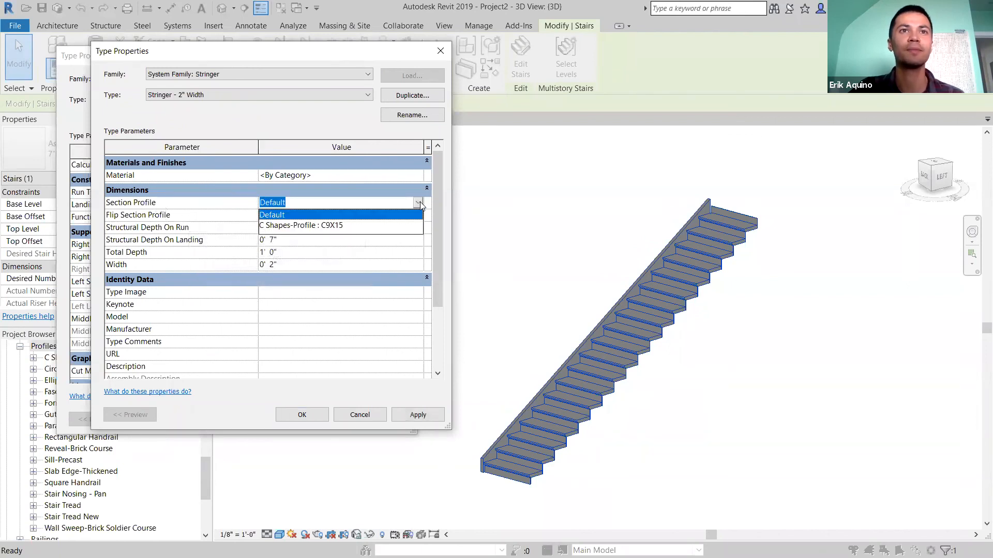
{"action": "left_click", "coordinate": [419, 202]}
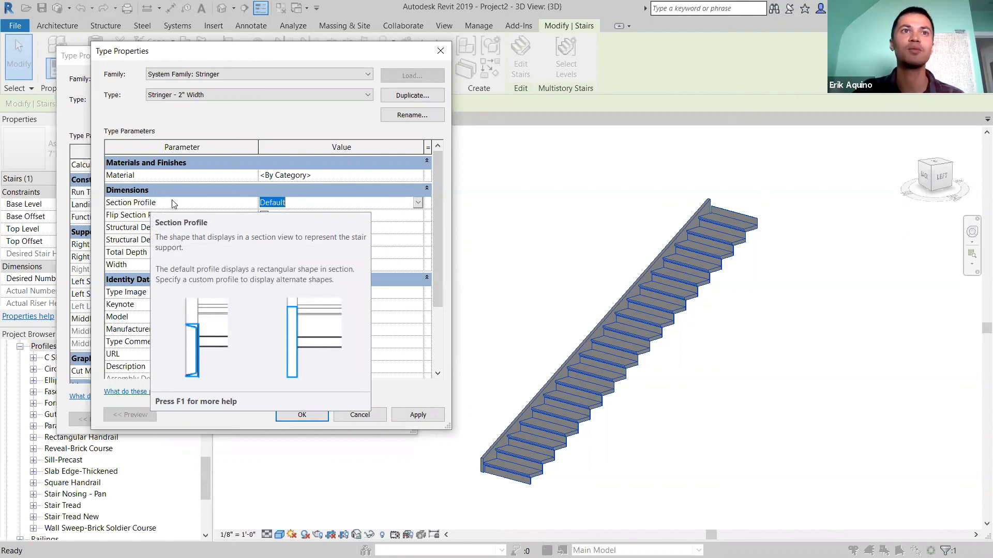
- Review the stringer's section profile options again and accept its type properties with the Default profile
{"action": "left_click", "coordinate": [418, 205]}
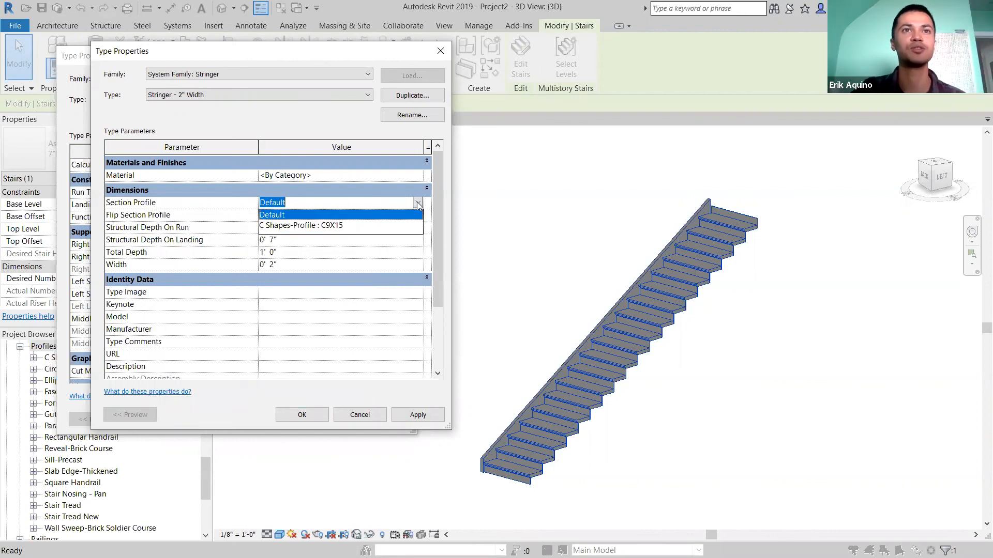
{"action": "left_click", "coordinate": [419, 205]}
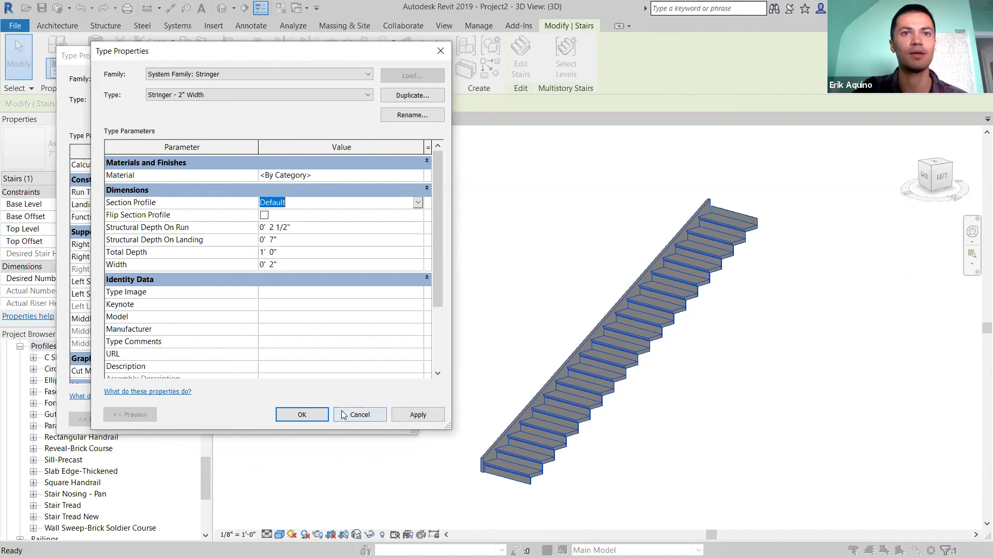
{"action": "left_click", "coordinate": [315, 416]}
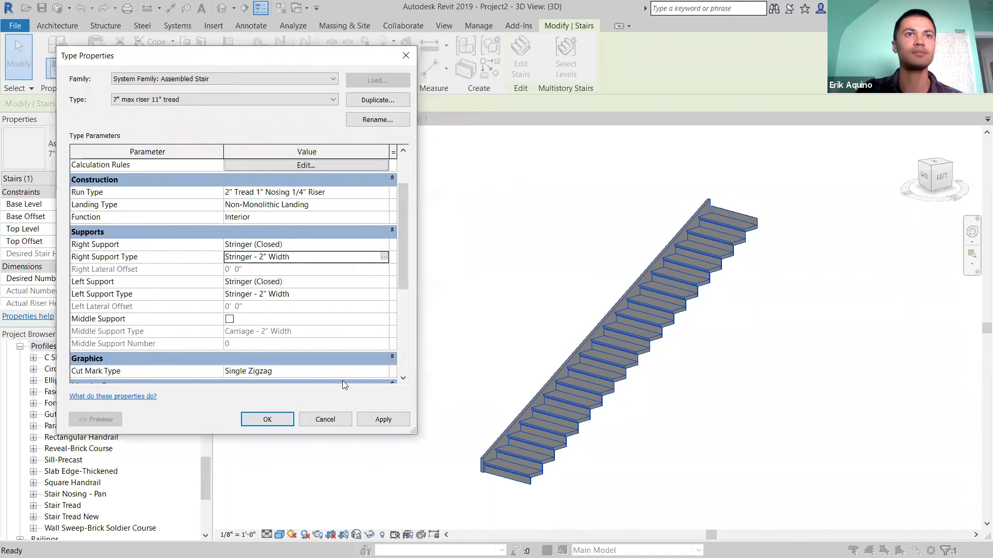
- Examine the assembled stair's type parameters and the list of available stair system families
{"action": "left_click_drag", "start_coordinate": [402, 243], "coordinate": [408, 183]}
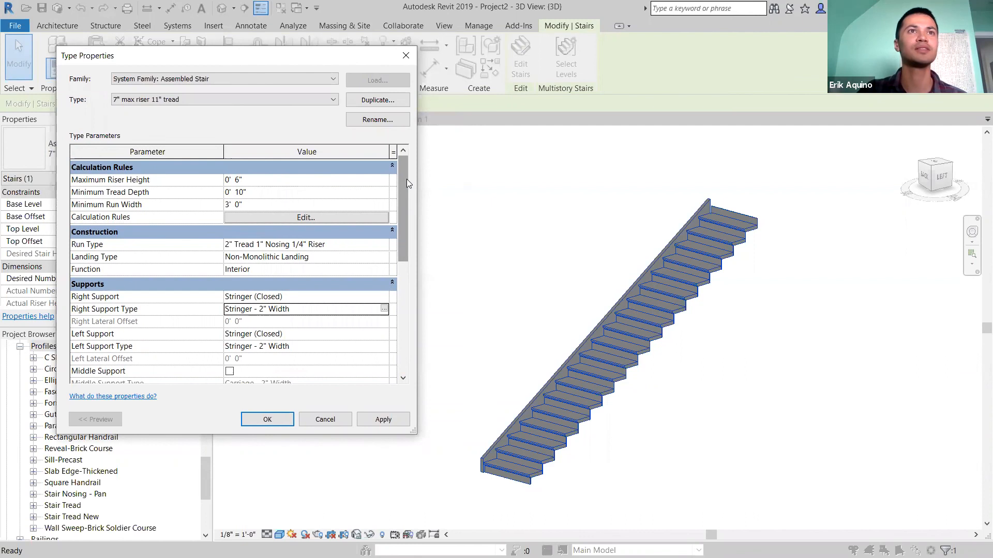
{"action": "left_click", "coordinate": [283, 78]}
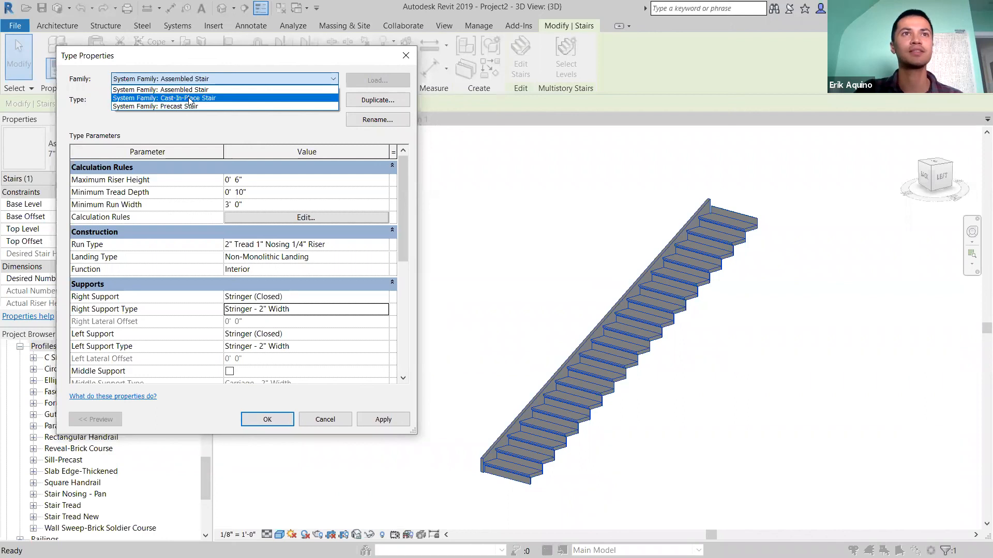
{"action": "left_click", "coordinate": [203, 79]}
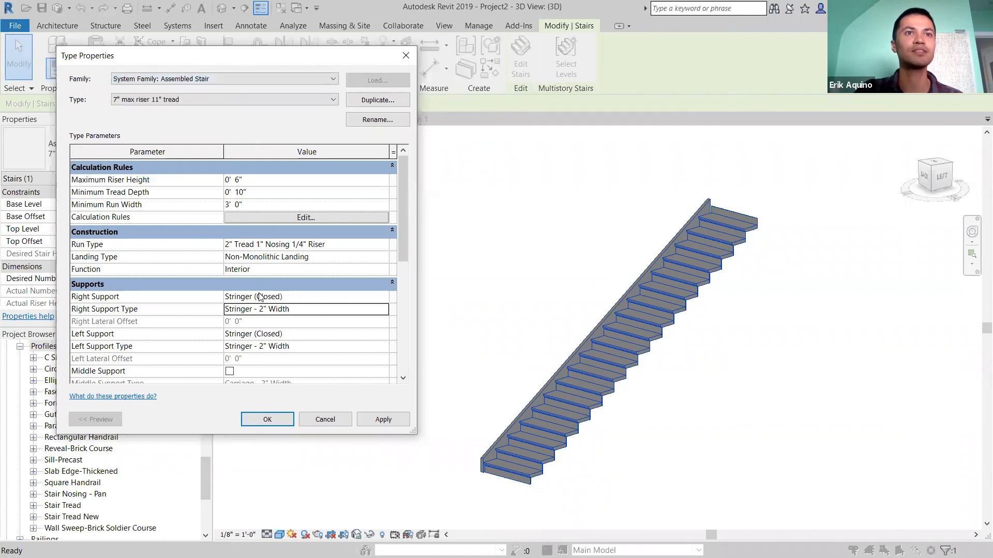
{"action": "scroll", "coordinate": [278, 259], "scroll_direction": "down", "scroll_amount": 2}
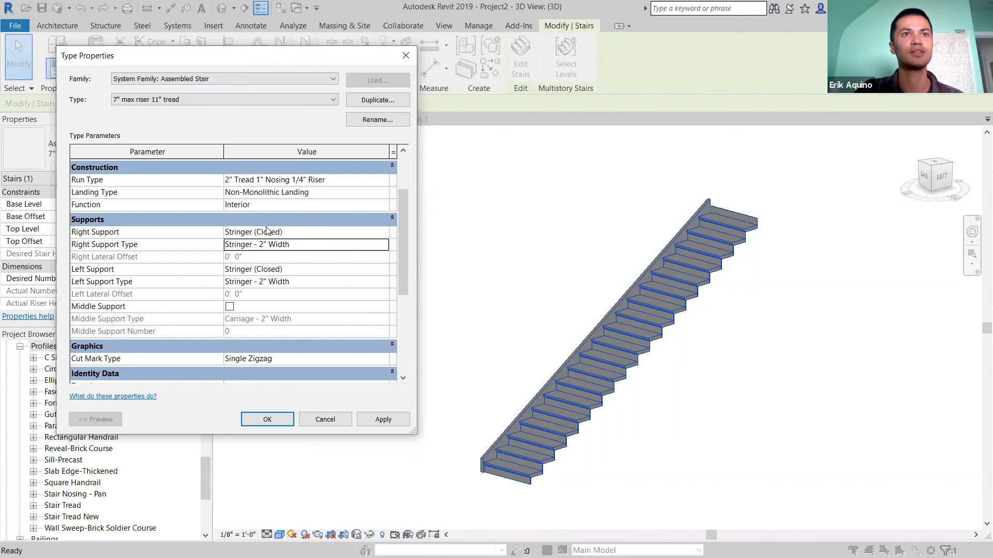
- Switch the stair family to Cast-In-Place Stair and examine its construction and support parameters
{"action": "left_click", "coordinate": [250, 79]}
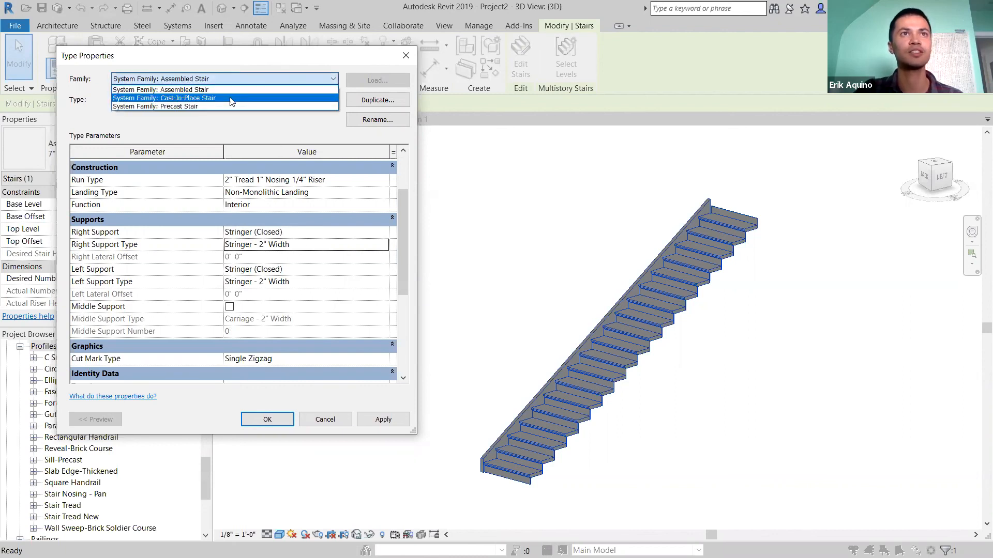
{"action": "left_click", "coordinate": [230, 98]}
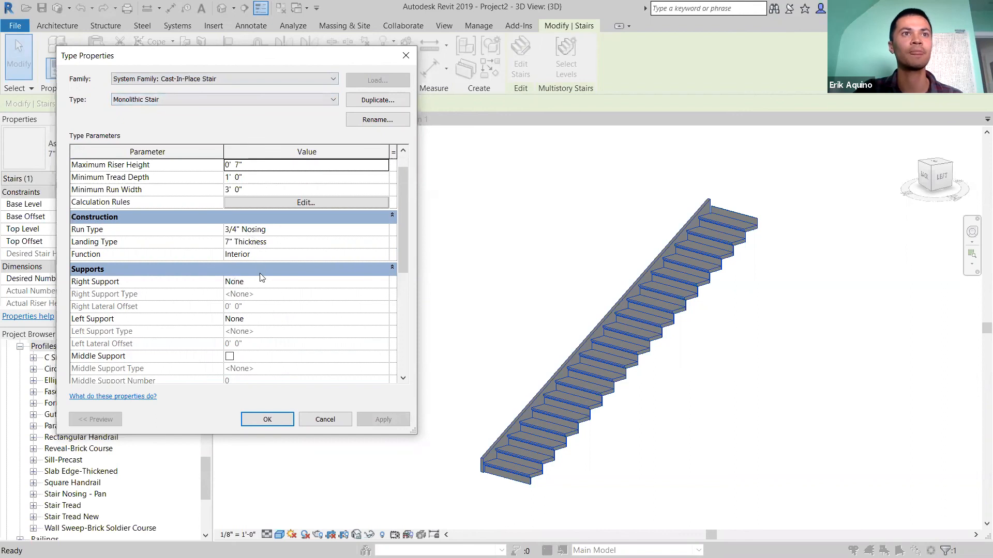
{"action": "scroll", "coordinate": [261, 278], "scroll_direction": "down", "scroll_amount": 2}
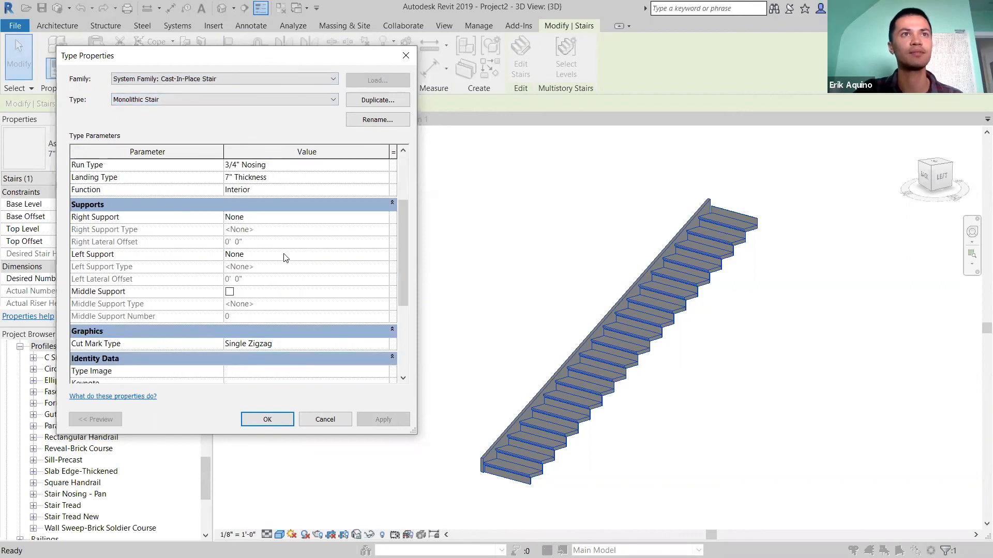
- Examine the Precast Stair family's end connection parameters, and cancel the type changes and deselect the stair
{"action": "left_click", "coordinate": [241, 77]}
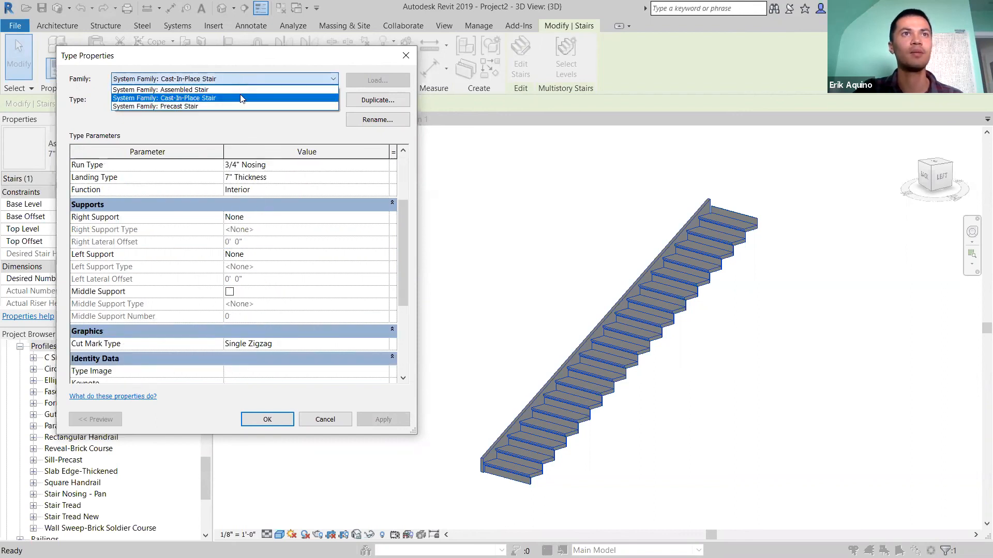
{"action": "left_click", "coordinate": [239, 106]}
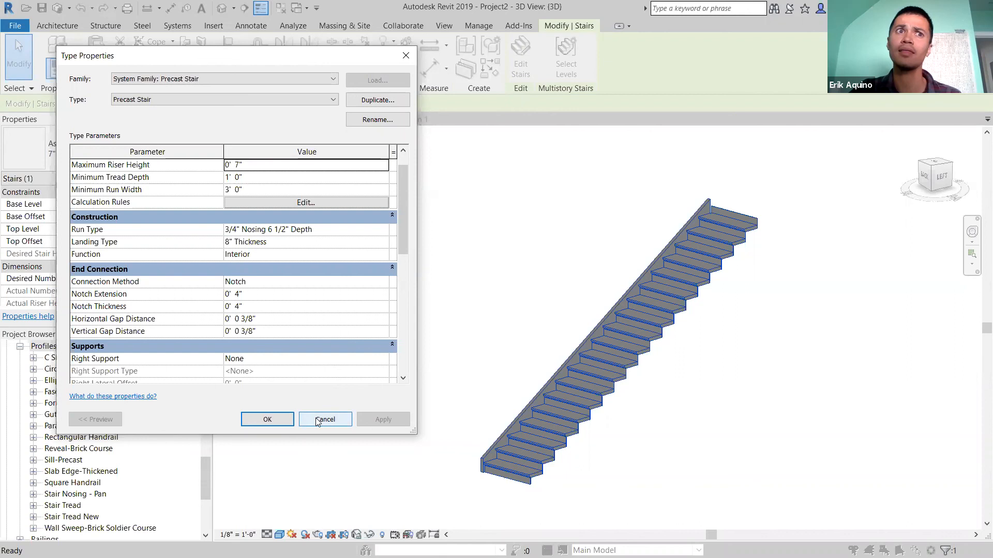
{"action": "scroll", "coordinate": [283, 318], "scroll_direction": "up", "scroll_amount": 1}
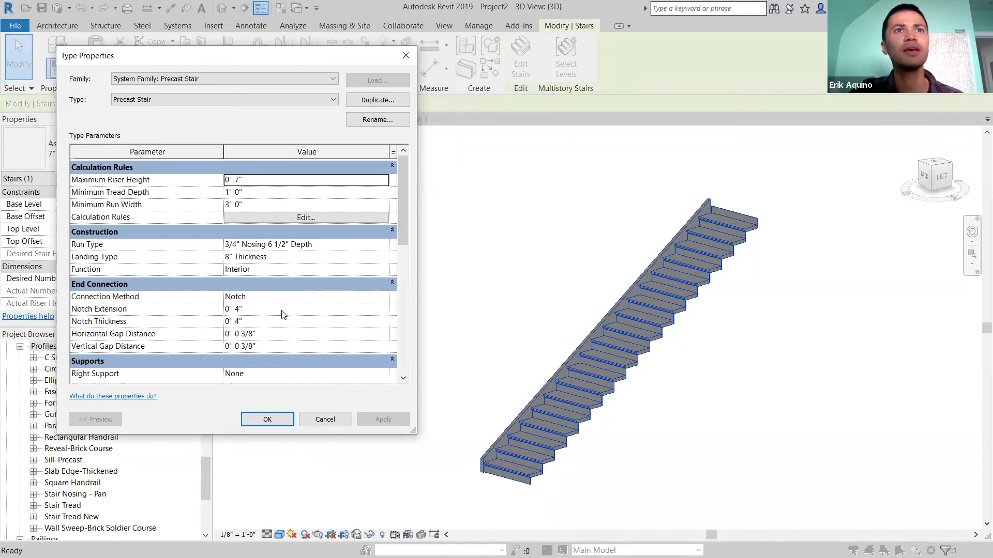
{"action": "left_click", "coordinate": [325, 420]}
{"action": "key", "text": "Escape"}
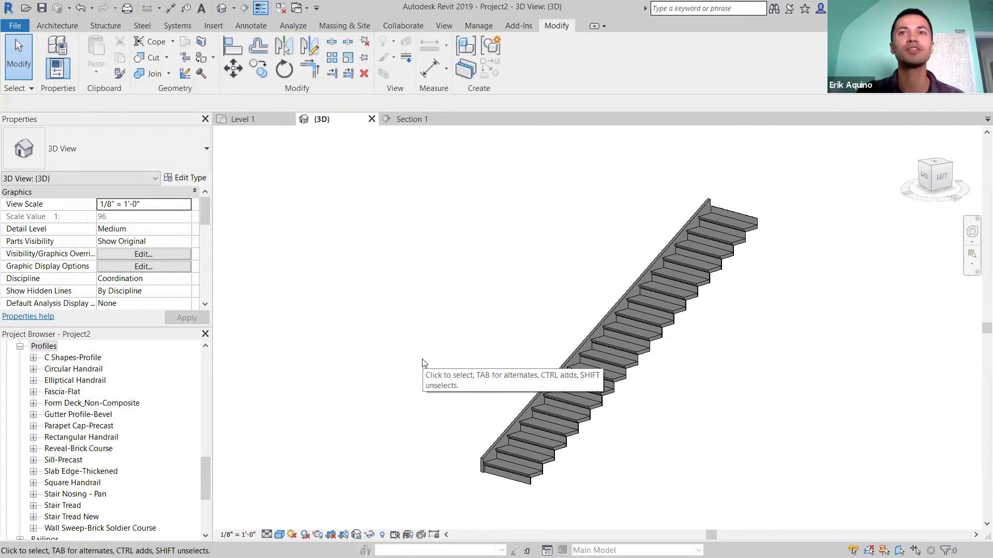
- Create a floor on Level 1 beside the stair's foot from a rectangular boundary about 30' by 18'
{"action": "scroll", "coordinate": [551, 317], "scroll_direction": "down", "scroll_amount": 2}
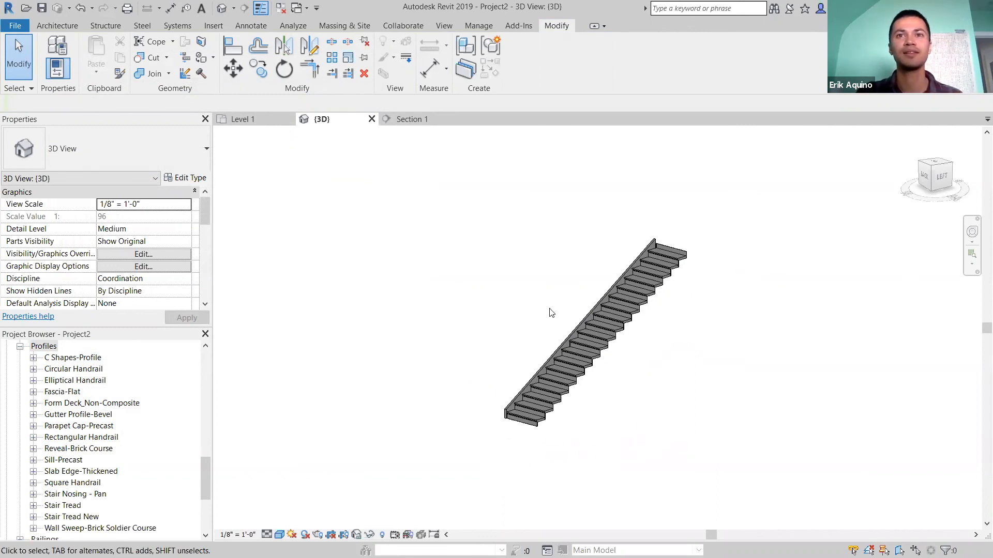
{"action": "scroll", "coordinate": [552, 313], "scroll_direction": "down", "scroll_amount": 1}
{"action": "left_click", "coordinate": [579, 323]}
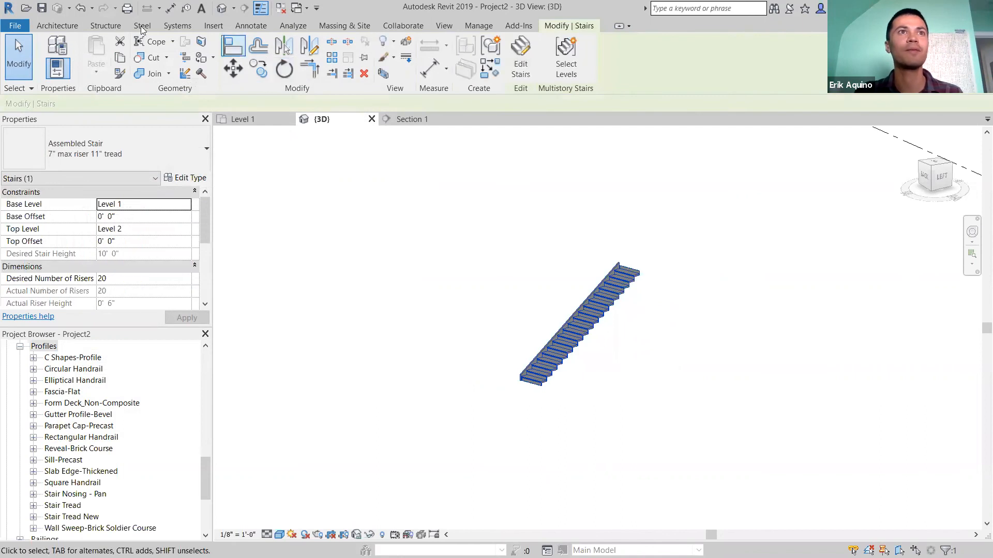
{"action": "left_click", "coordinate": [57, 26]}
{"action": "left_click", "coordinate": [295, 50]}
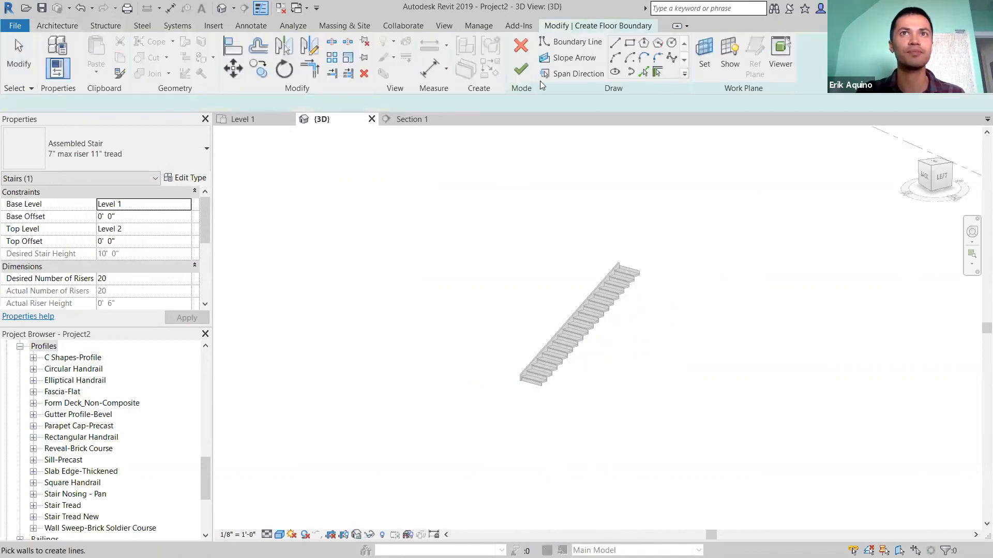
{"action": "left_click", "coordinate": [630, 42]}
{"action": "left_click", "coordinate": [310, 447]}
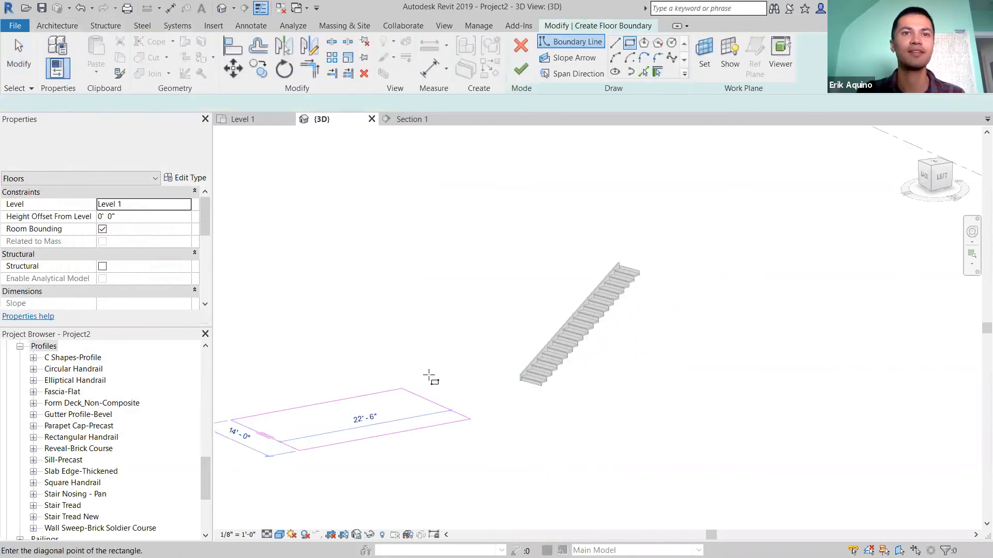
{"action": "left_click", "coordinate": [440, 368]}
{"action": "left_click", "coordinate": [520, 68]}
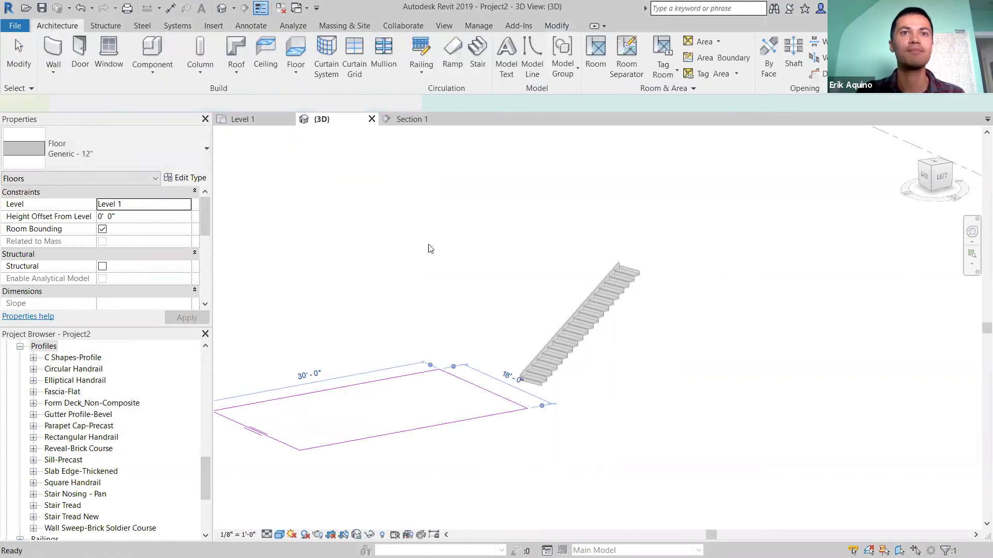
- Open the new floor's type properties and examine the structure layers of its Generic - 12" assembly
{"action": "left_click", "coordinate": [199, 178]}
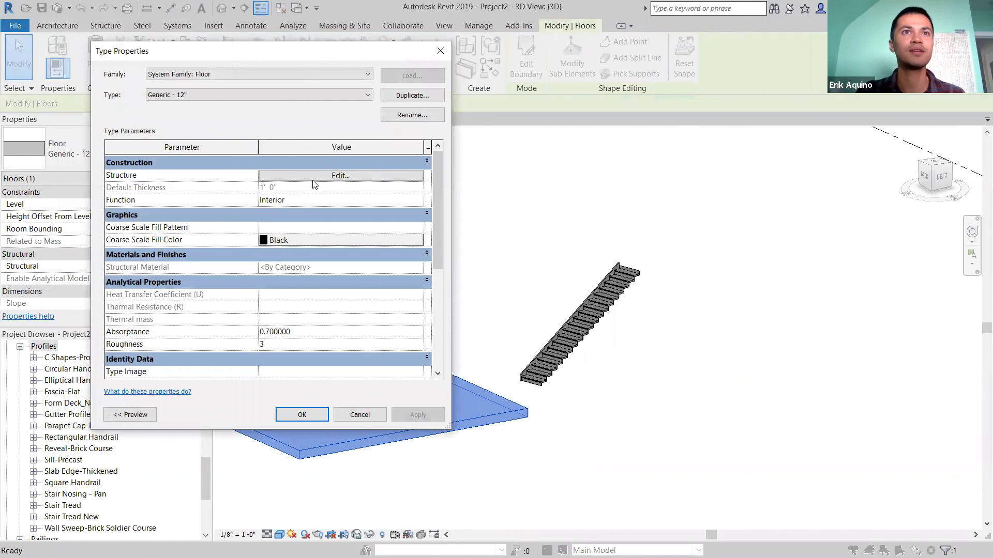
{"action": "scroll", "coordinate": [252, 222], "scroll_direction": "down", "scroll_amount": 1}
{"action": "scroll", "coordinate": [252, 226], "scroll_direction": "up", "scroll_amount": 1}
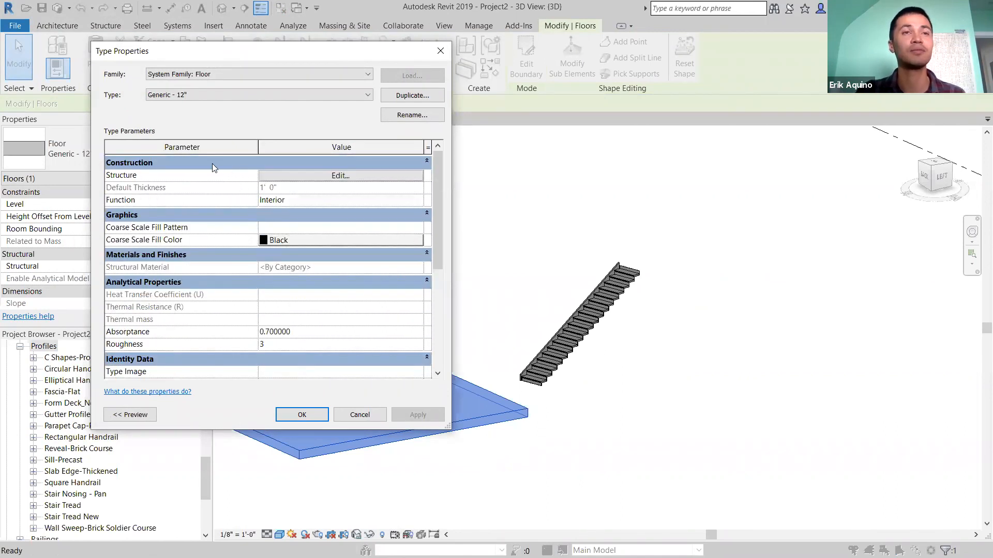
{"action": "left_click", "coordinate": [288, 176]}
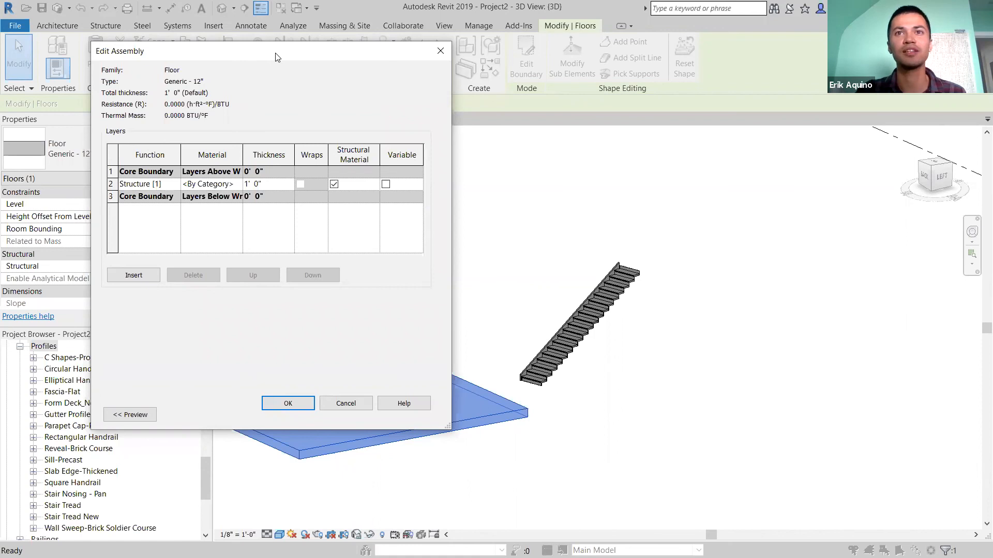
{"action": "left_click_drag", "start_coordinate": [275, 56], "coordinate": [697, 103]}
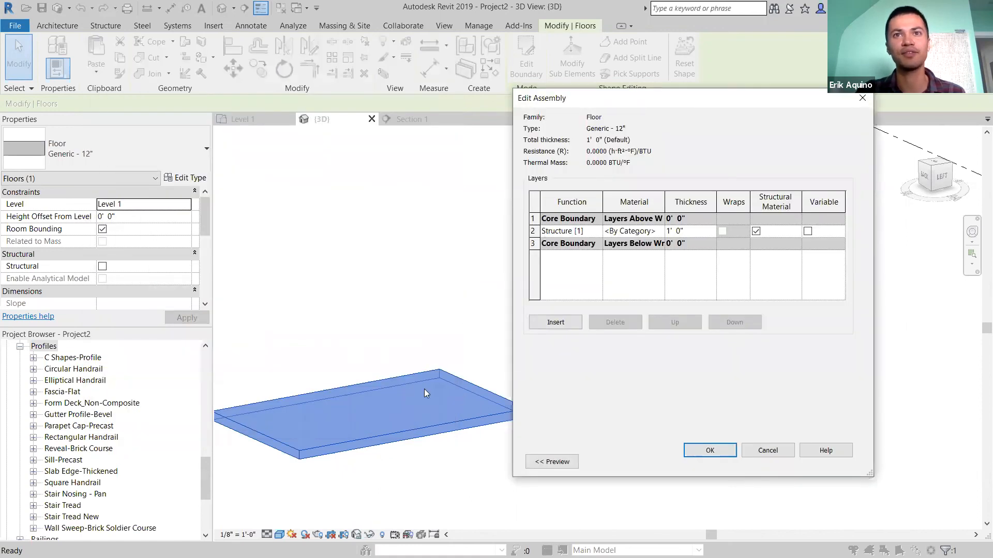
- Preview the floor assembly in section, and close its assembly and type properties without changes and deselect the floor
{"action": "left_click", "coordinate": [552, 461]}
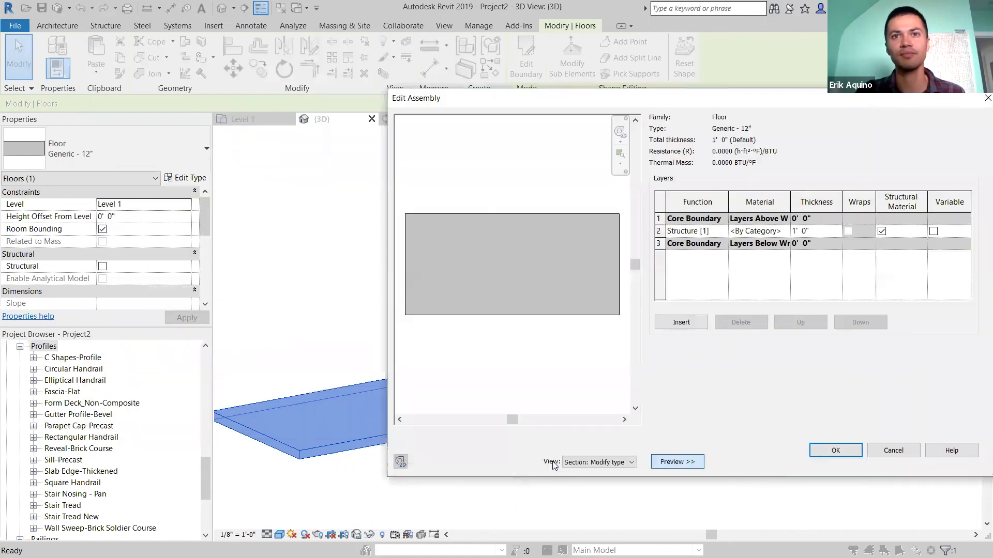
{"action": "left_click", "coordinate": [569, 464]}
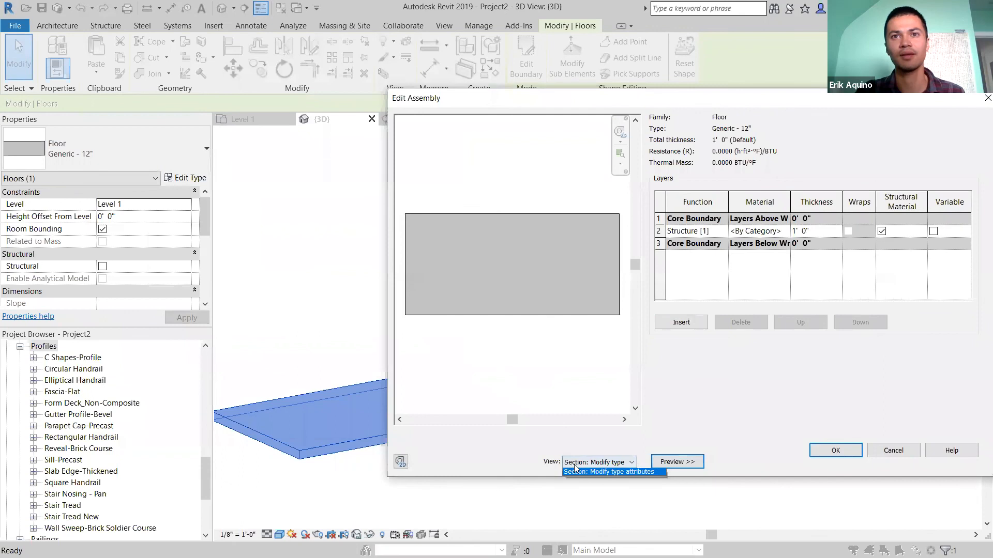
{"action": "left_click", "coordinate": [662, 473]}
{"action": "left_click", "coordinate": [673, 462]}
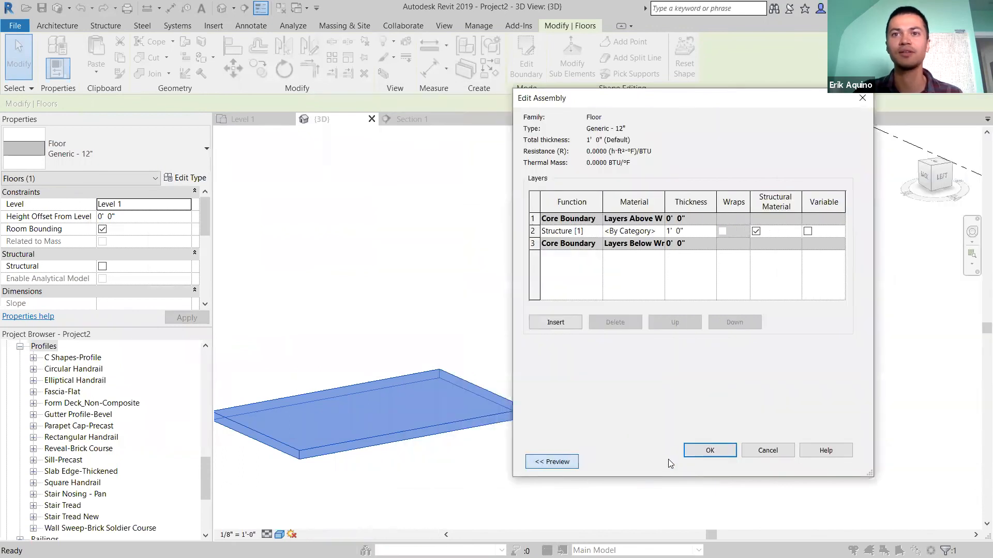
{"action": "left_click", "coordinate": [696, 448]}
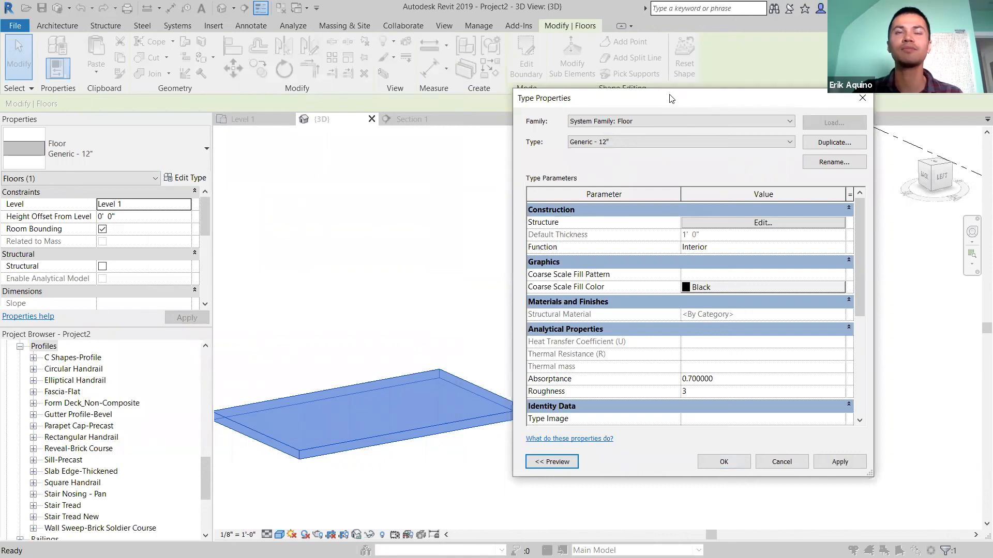
{"action": "left_click_drag", "start_coordinate": [670, 98], "coordinate": [551, 74]}
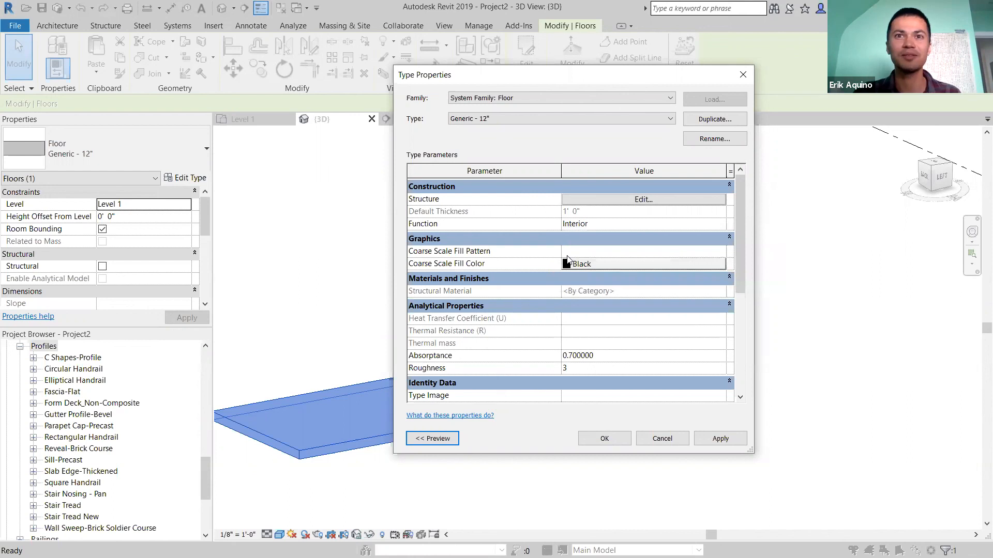
{"action": "left_click", "coordinate": [649, 439]}
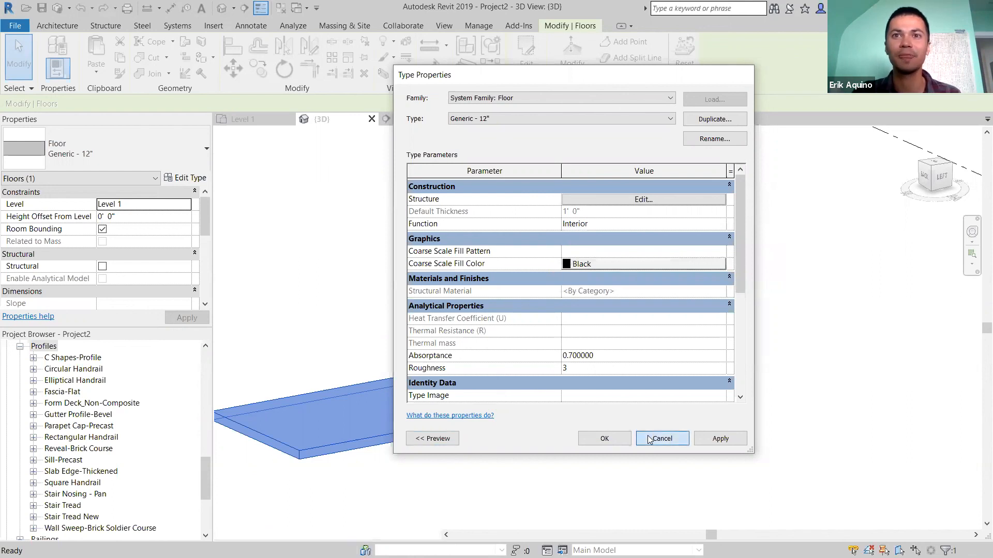
{"action": "left_click", "coordinate": [620, 387]}
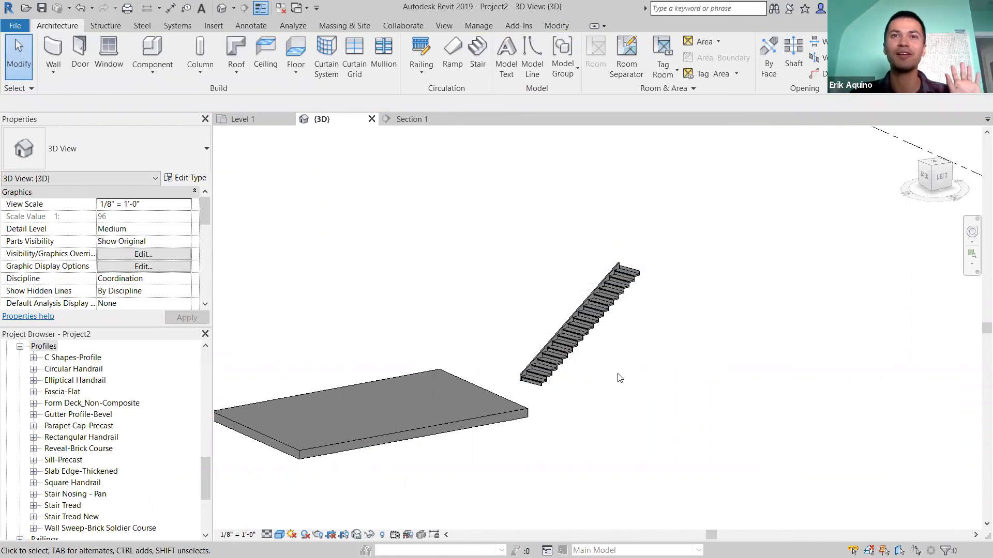
{"action": "scroll", "coordinate": [620, 378], "scroll_direction": "up", "scroll_amount": 1}
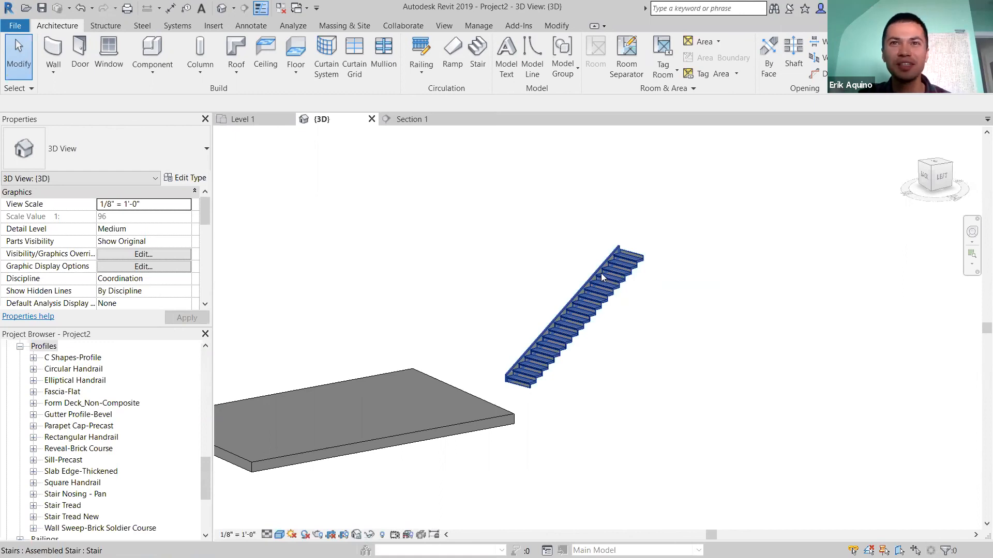
{"action": "middle_click_drag", "start_coordinate": [620, 305], "coordinate": [632, 333]}
{"action": "scroll", "coordinate": [632, 334], "scroll_direction": "down", "scroll_amount": 1}
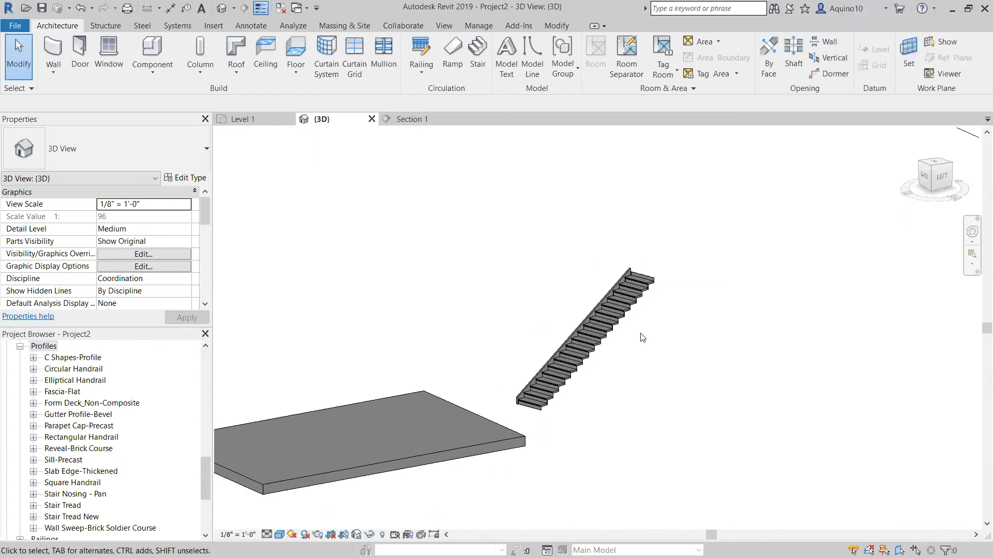